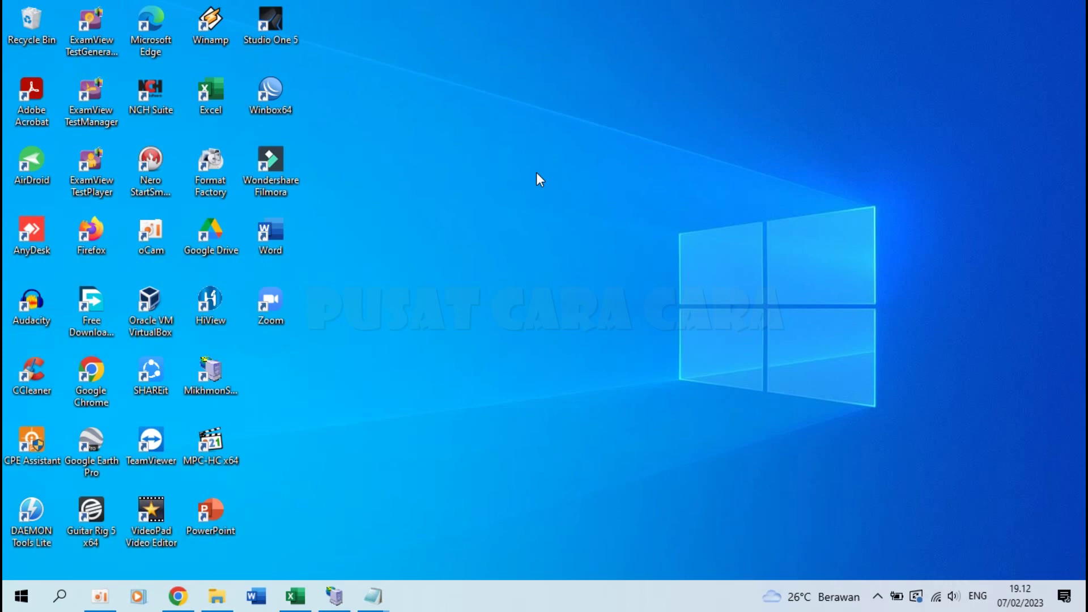
Step: Highlight step 1 in the Notepad instructions about downloading the Slip Gaji file, then open its folder
mouse_move(373, 595)
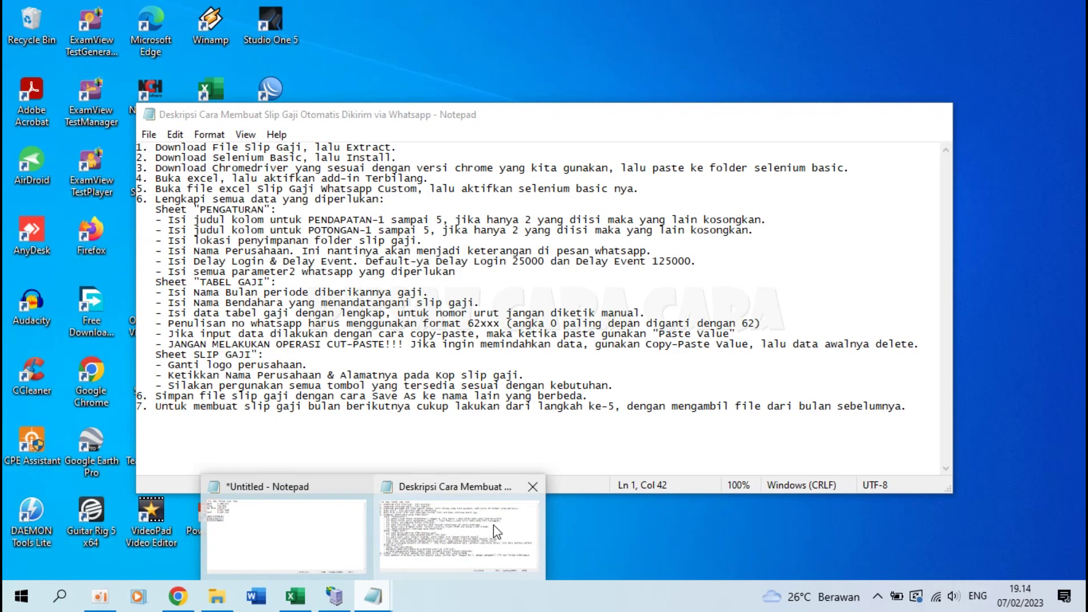
click(497, 531)
click(241, 252)
drag(138, 147, 318, 142)
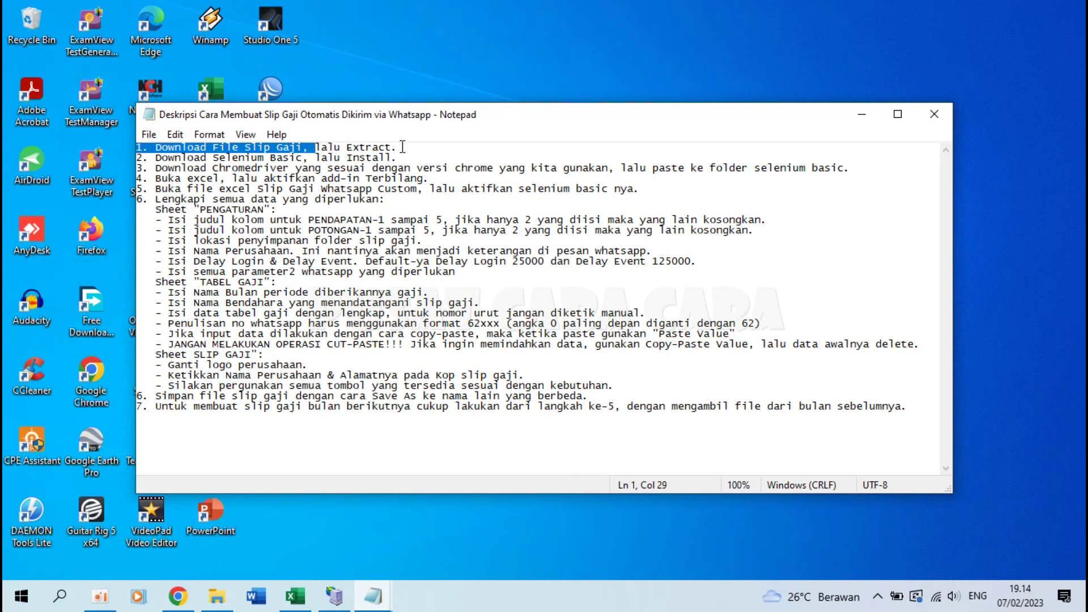
click(316, 147)
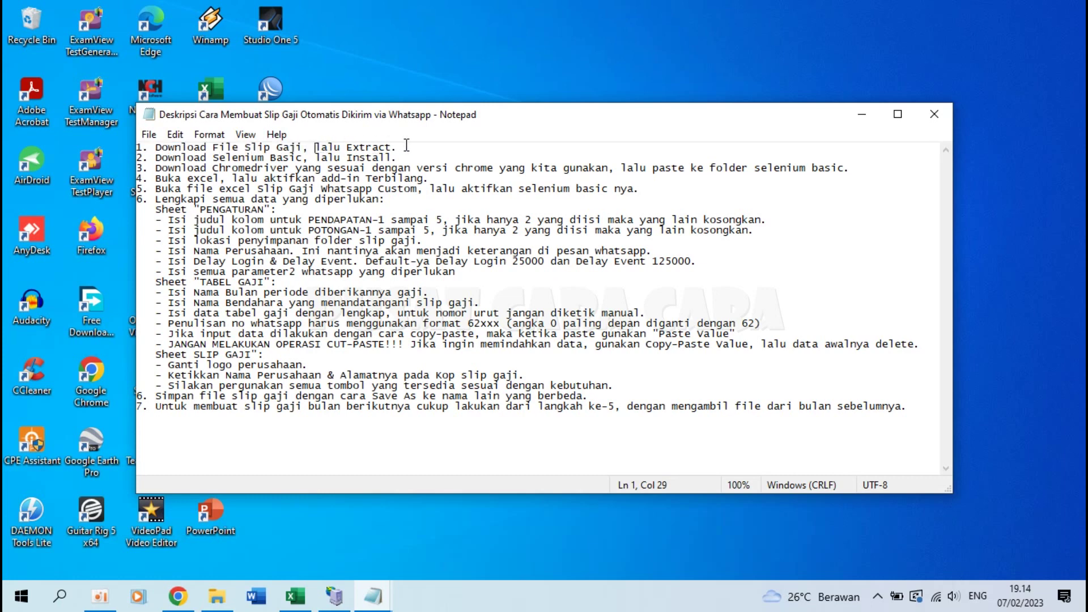
click(217, 597)
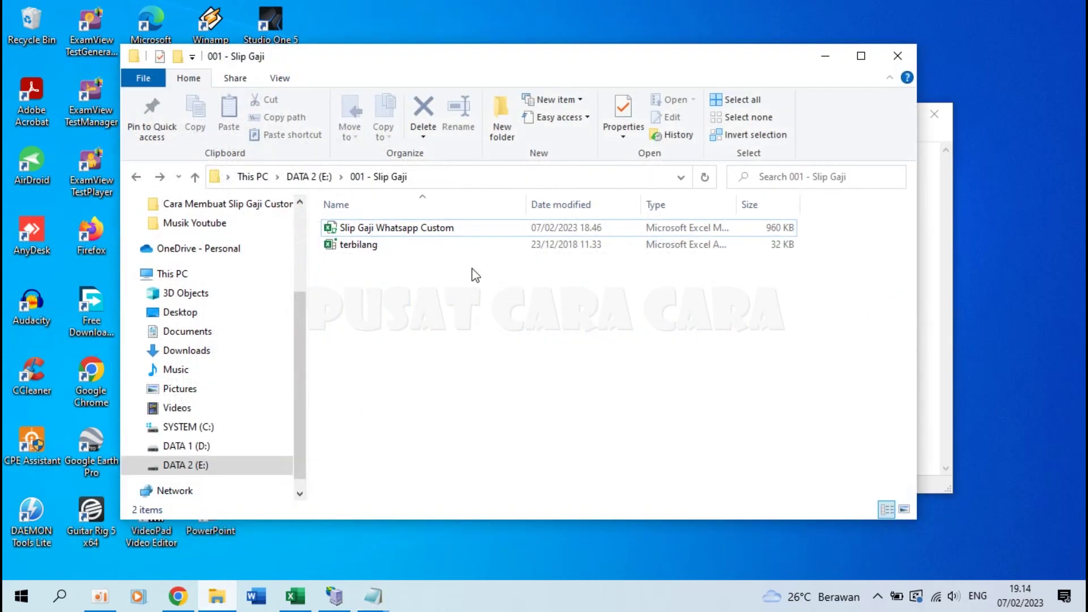
Step: Point out the Slip Gaji Whatsapp Custom and terbilang workbooks, then bring Notepad back
click(365, 228)
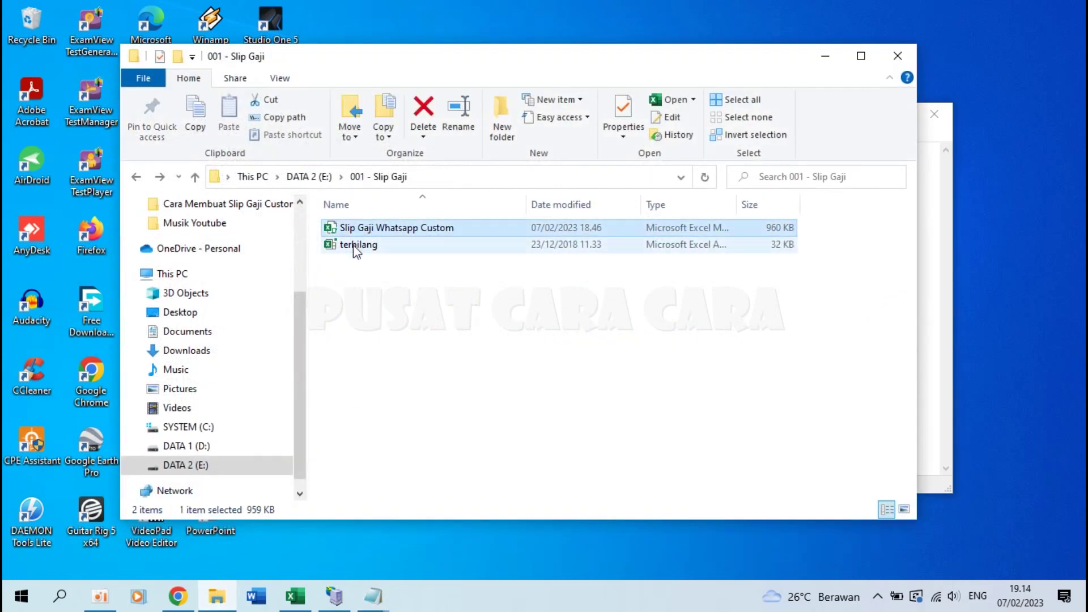
click(356, 249)
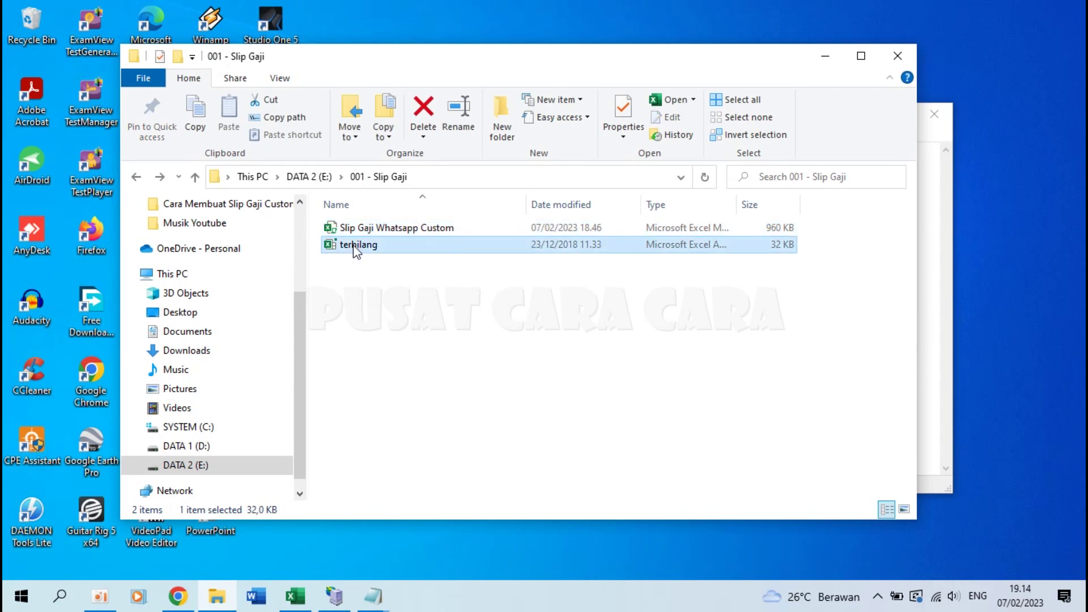
click(373, 596)
click(463, 515)
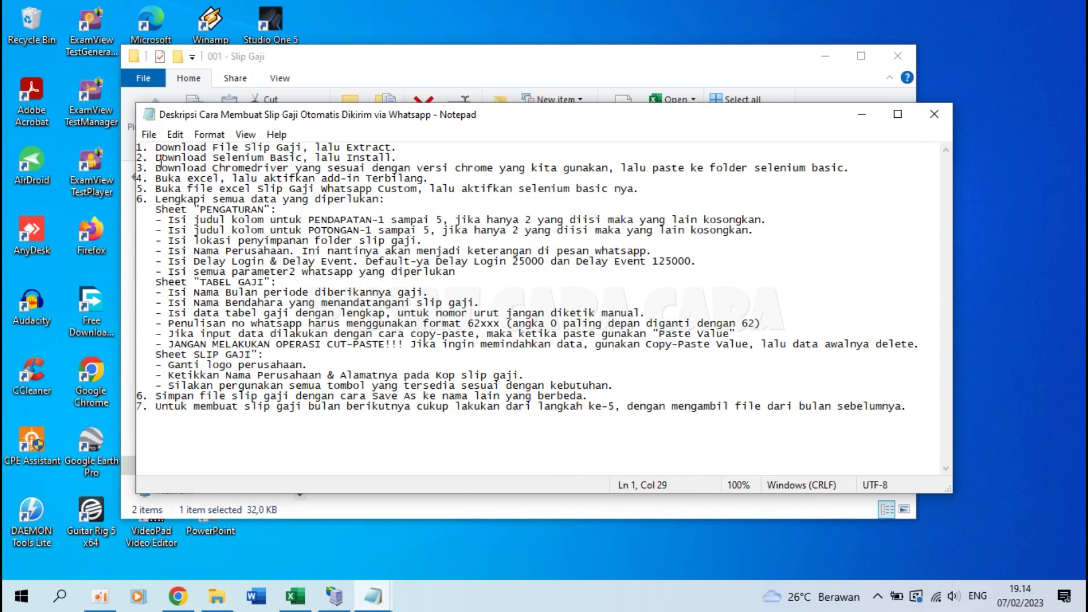
Step: Highlight step 2 about downloading Selenium Basic, then switch to Chrome's new tab
drag(157, 157, 418, 160)
click(418, 160)
mouse_move(179, 604)
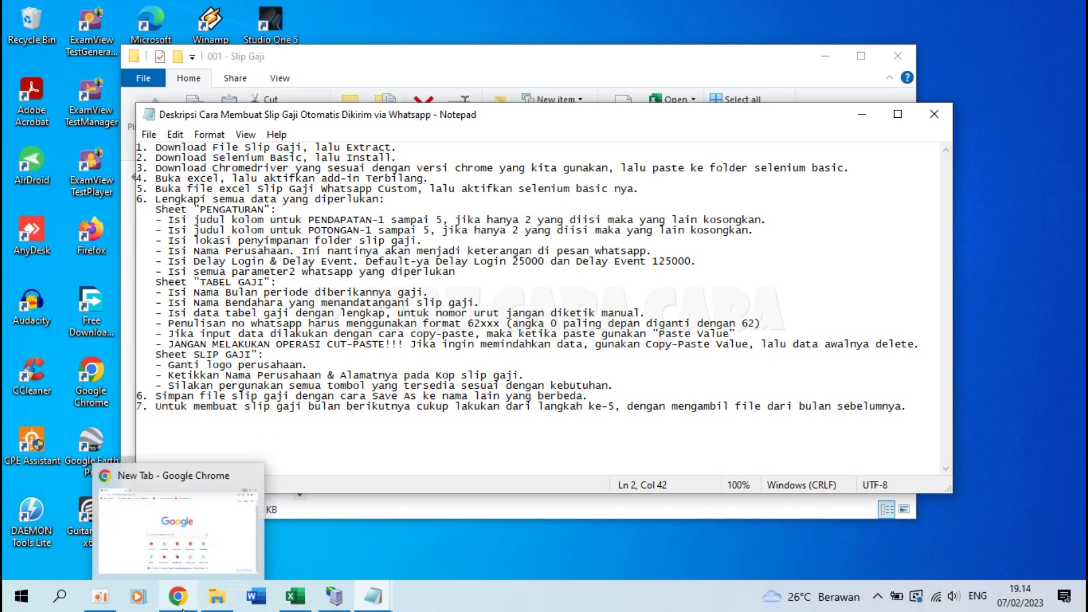
click(180, 605)
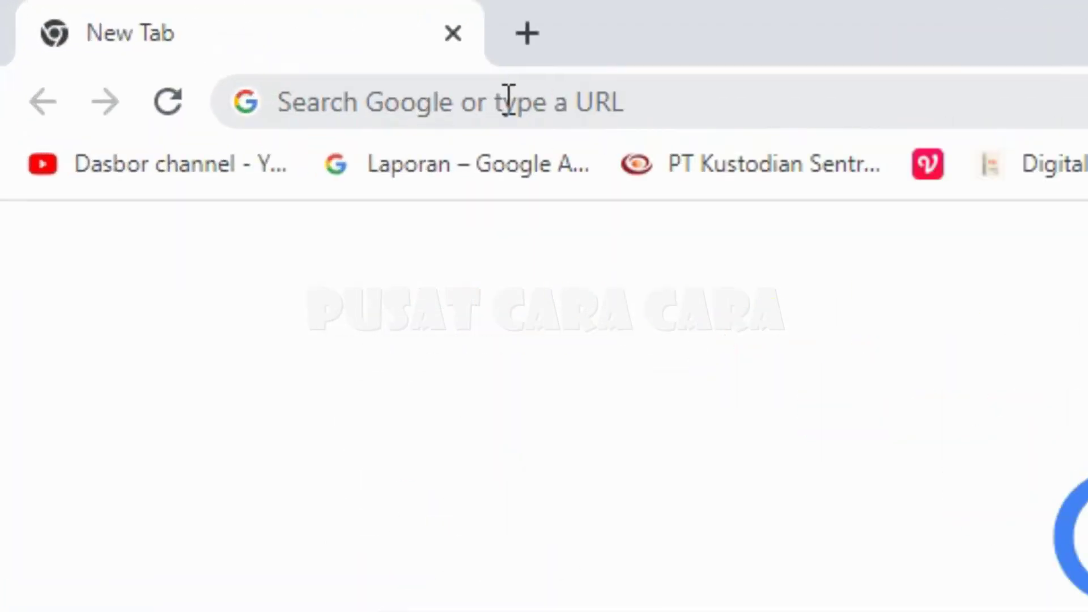
Step: Search the web for 'selenium basic'
click(508, 101)
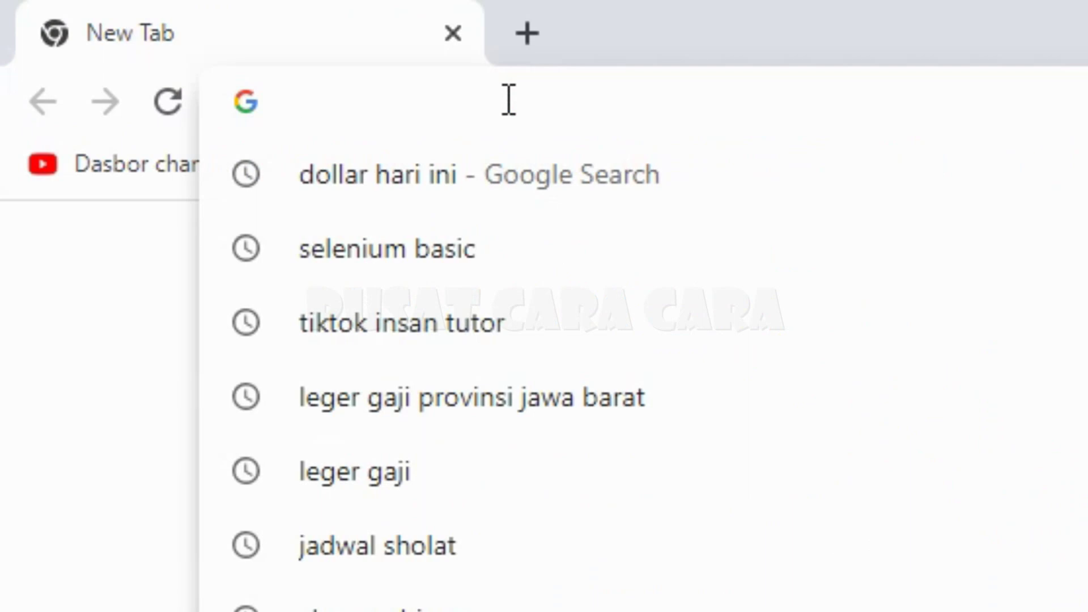
text(seleni)
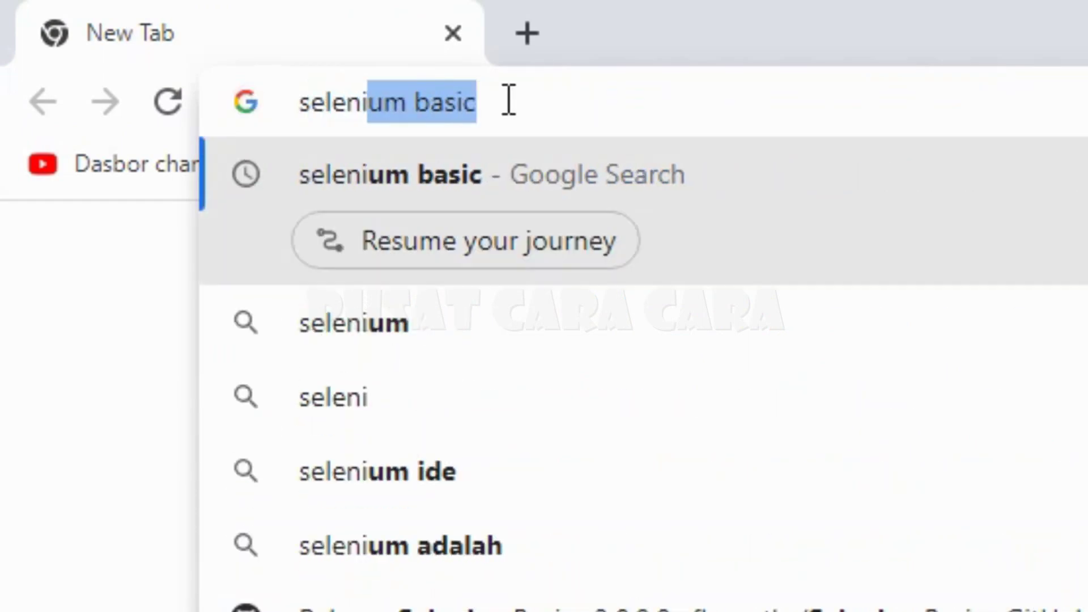
text(um basic)
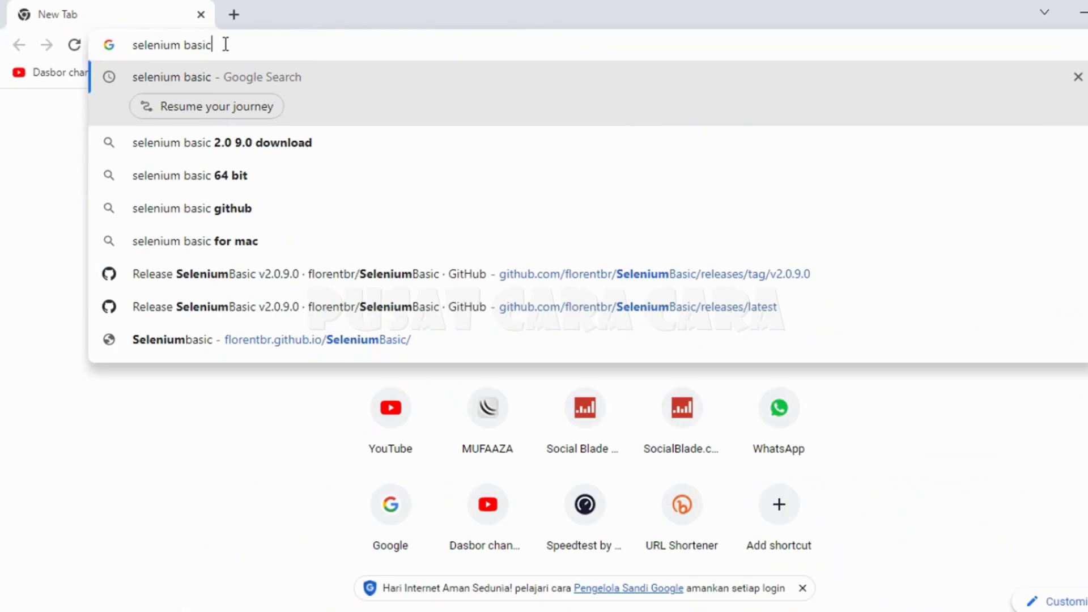
key(Return)
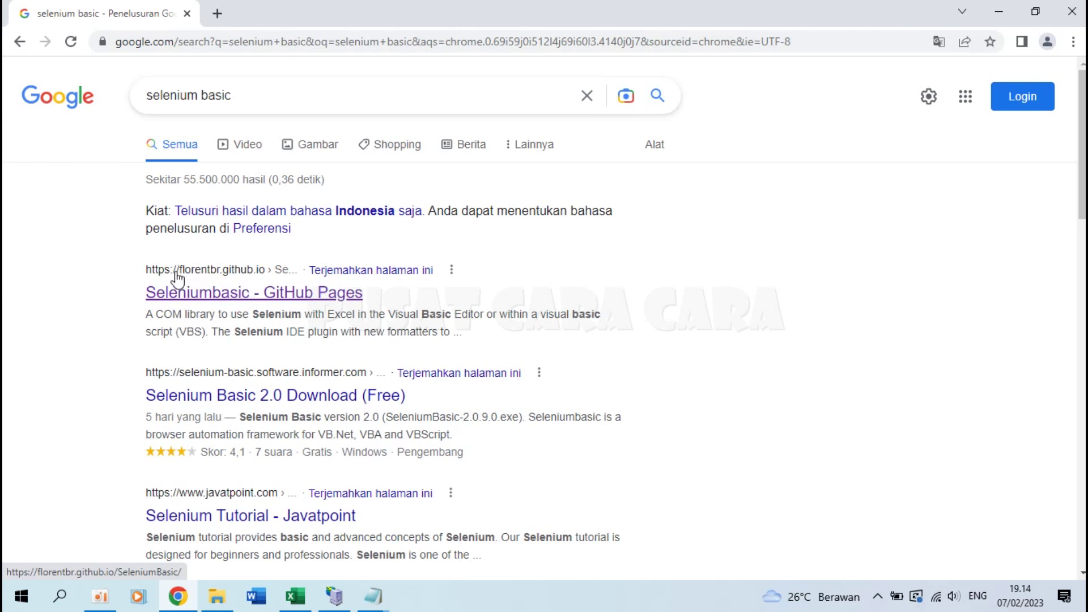
Step: Open the Seleniumbasic GitHub Pages result and go to its v2.0.9.0 release page
click(267, 293)
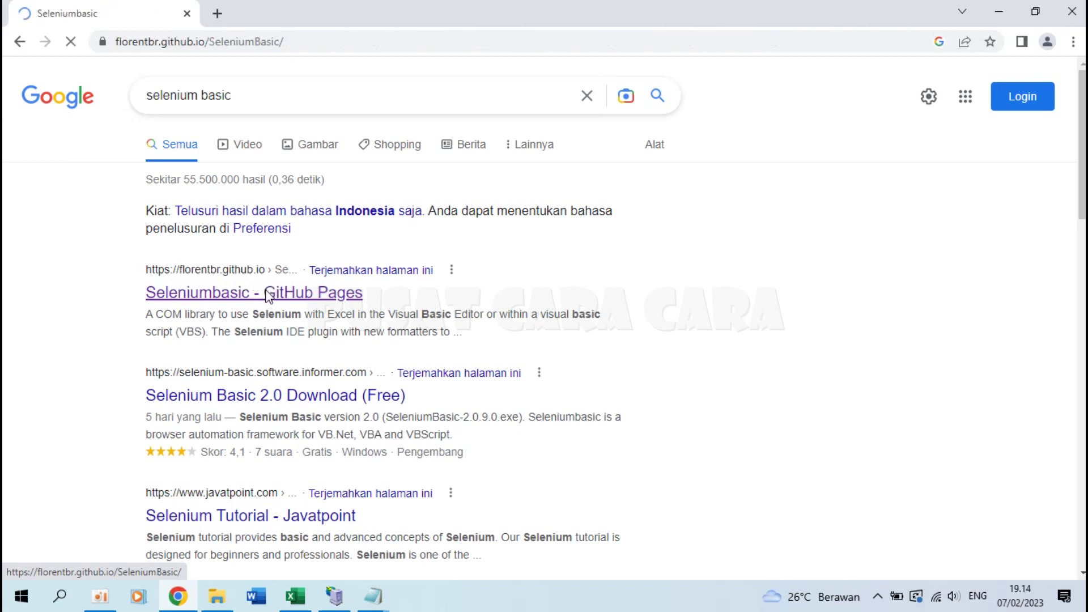
scroll(422, 317, down, 5)
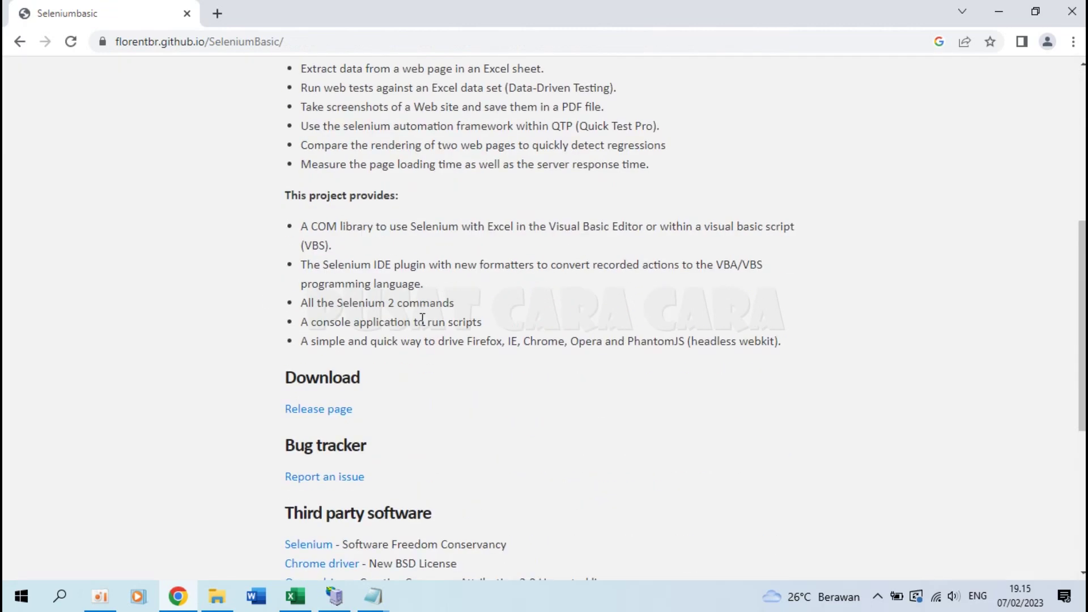
scroll(422, 320, down, 4)
scroll(422, 321, up, 1)
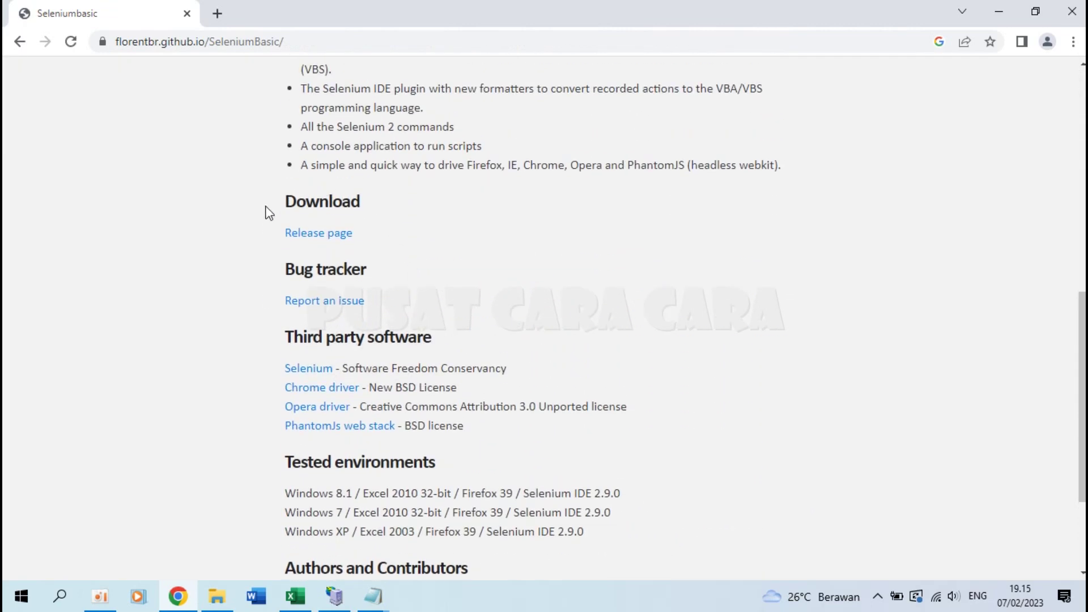
click(321, 237)
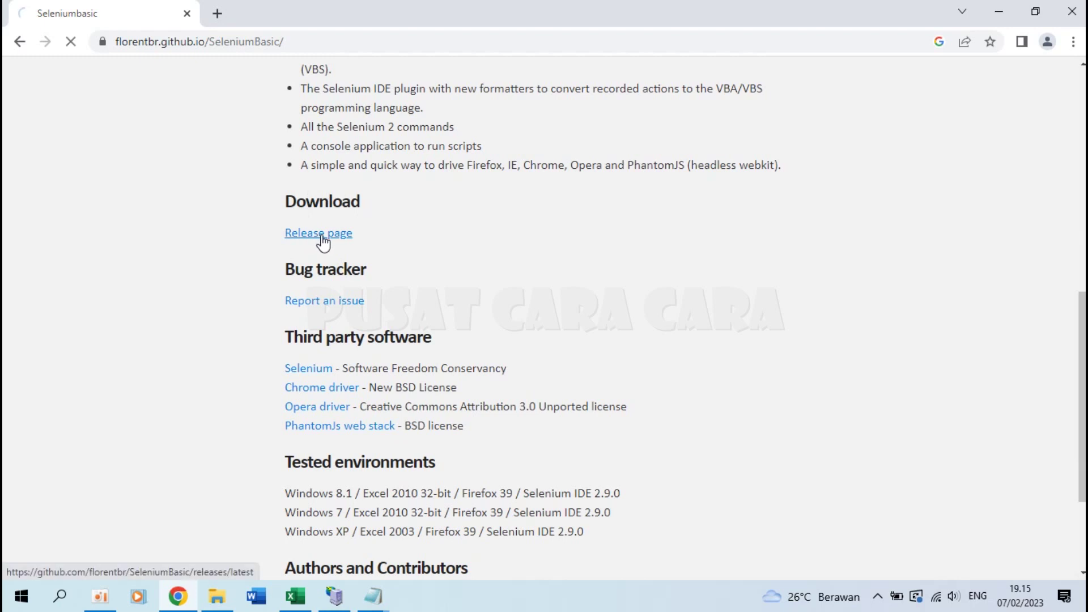
scroll(255, 327, down, 1)
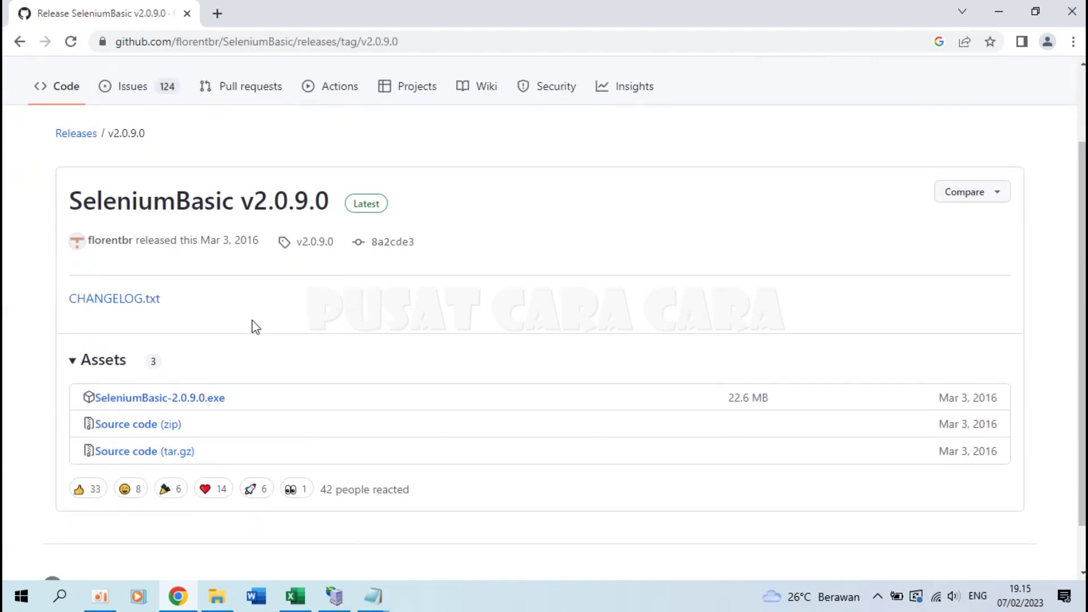
Step: Download the 22.6 MB SeleniumBasic-2.0.9.0.exe asset and reveal it in the Downloads folder
click(147, 404)
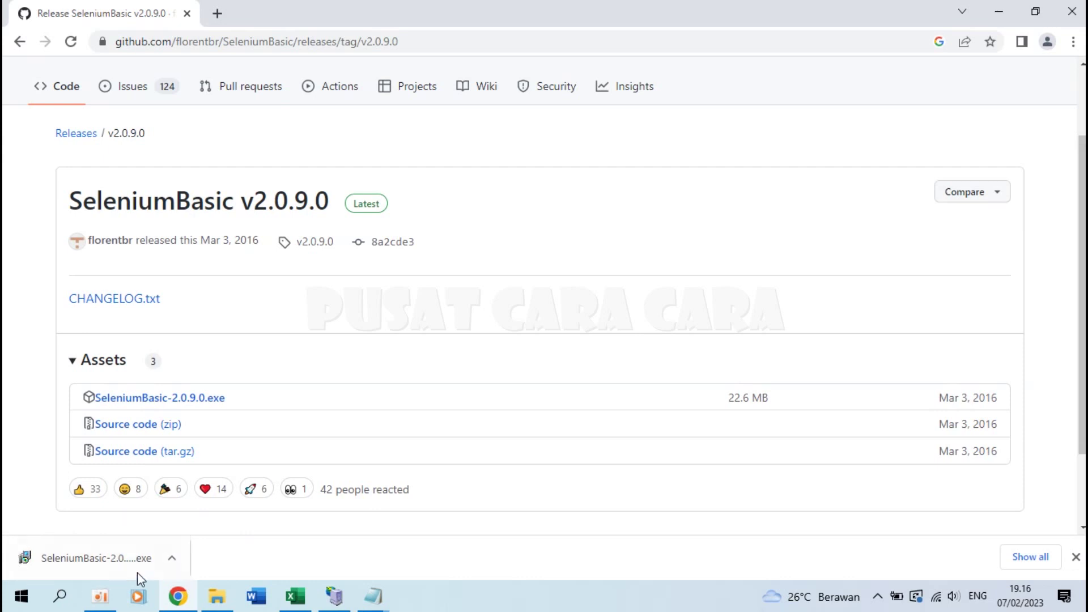
click(173, 559)
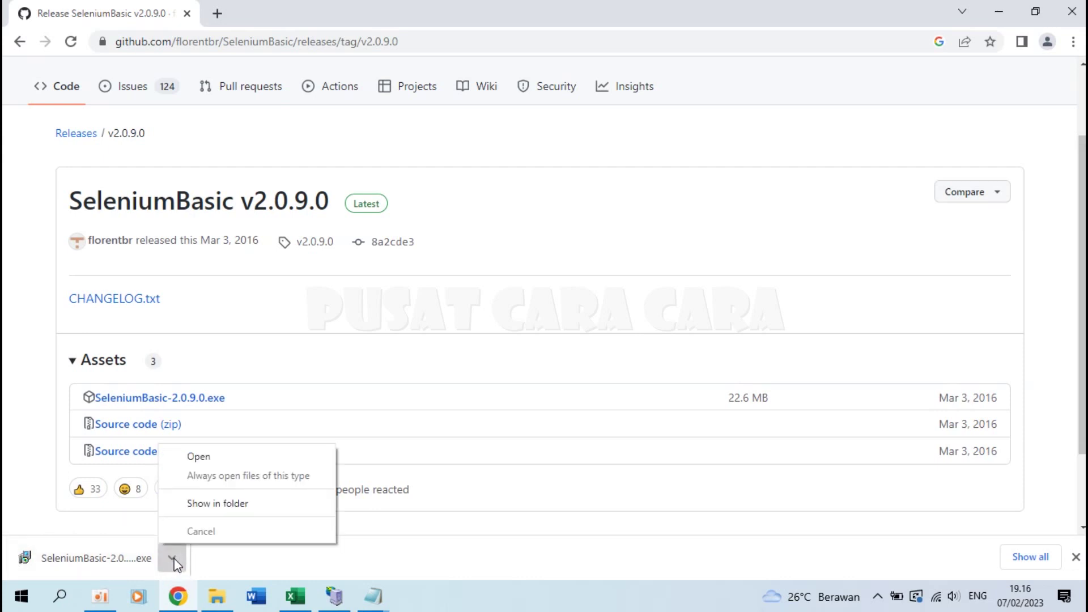
click(233, 513)
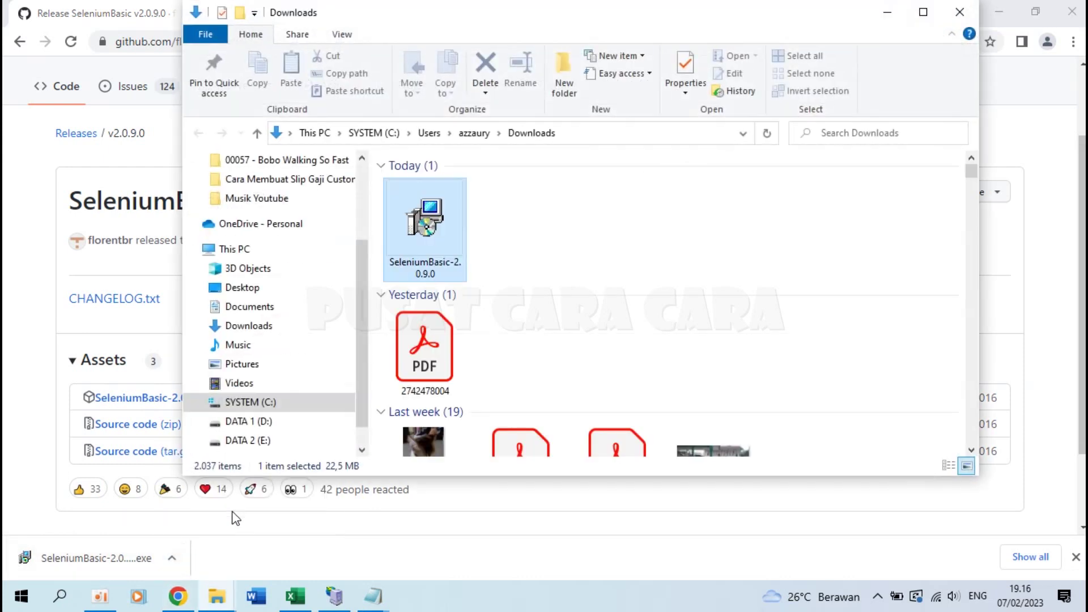
Step: Launch the SeleniumBasic installer, accept the license, and keep the full component selection
double_click(430, 221)
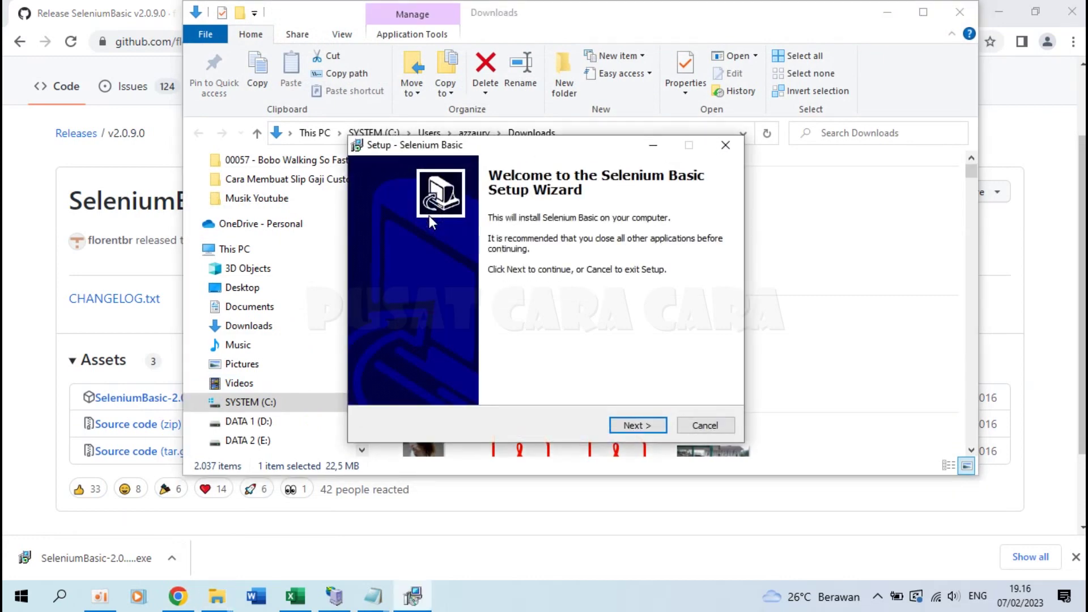
click(648, 426)
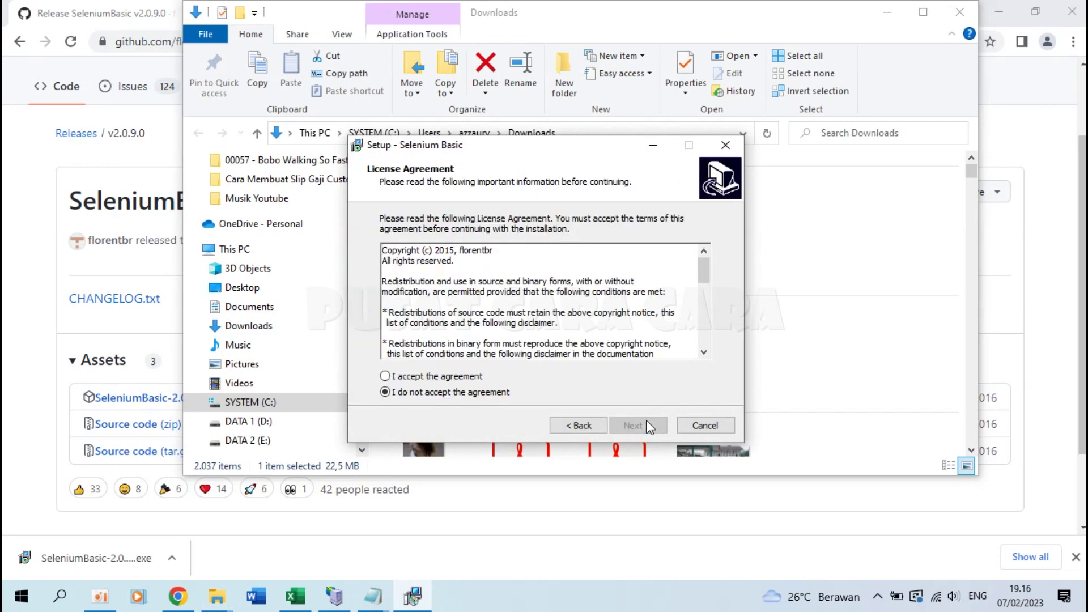
click(386, 376)
click(625, 428)
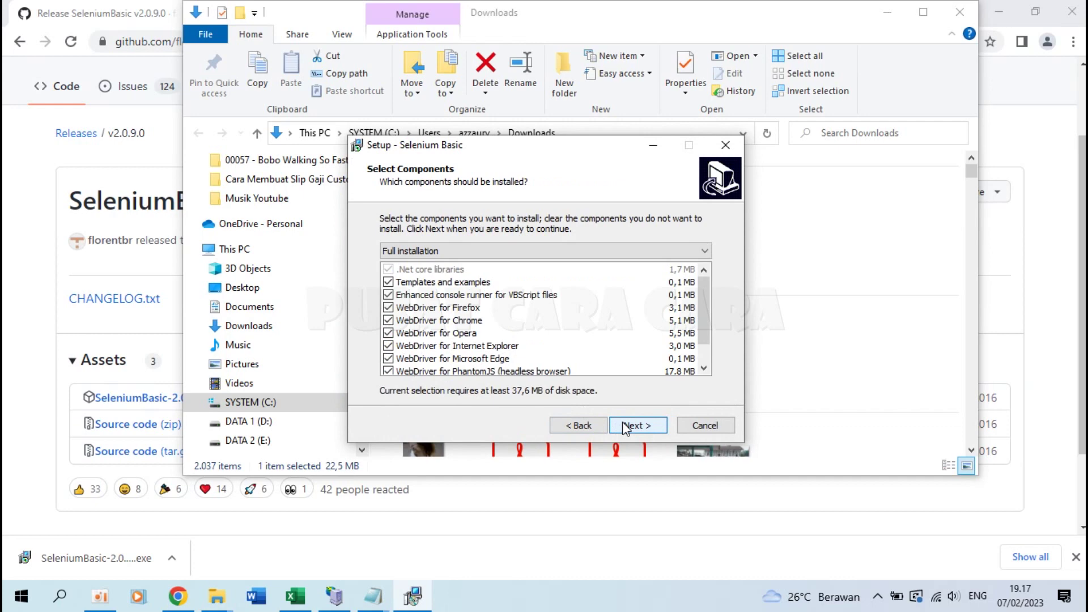
click(625, 428)
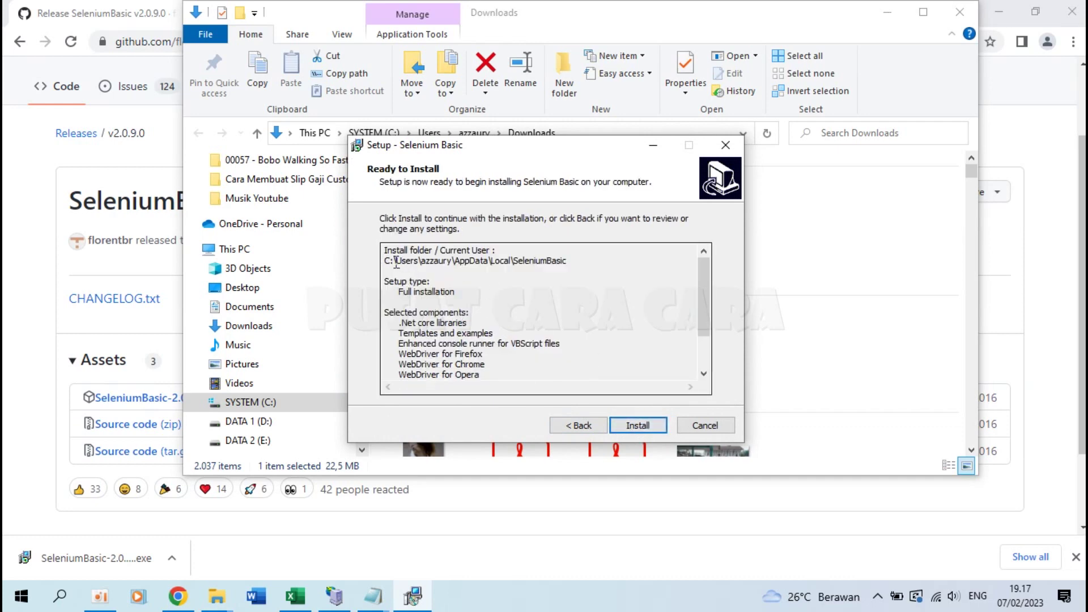
Step: Copy the install folder path, install, and finish without the Firefox IDE addon
drag(388, 265, 575, 258)
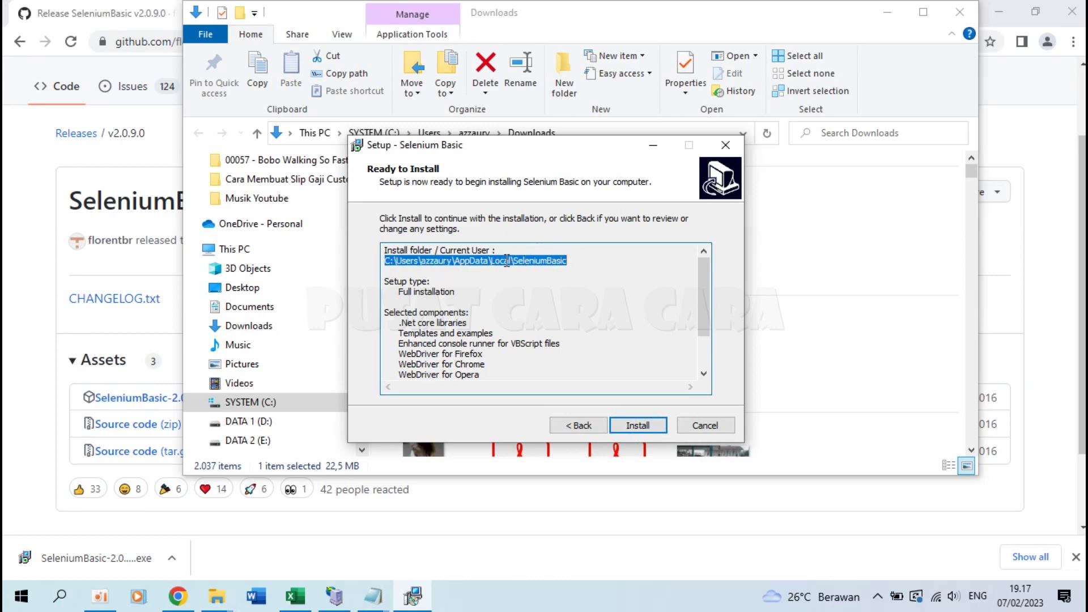
right_click(425, 259)
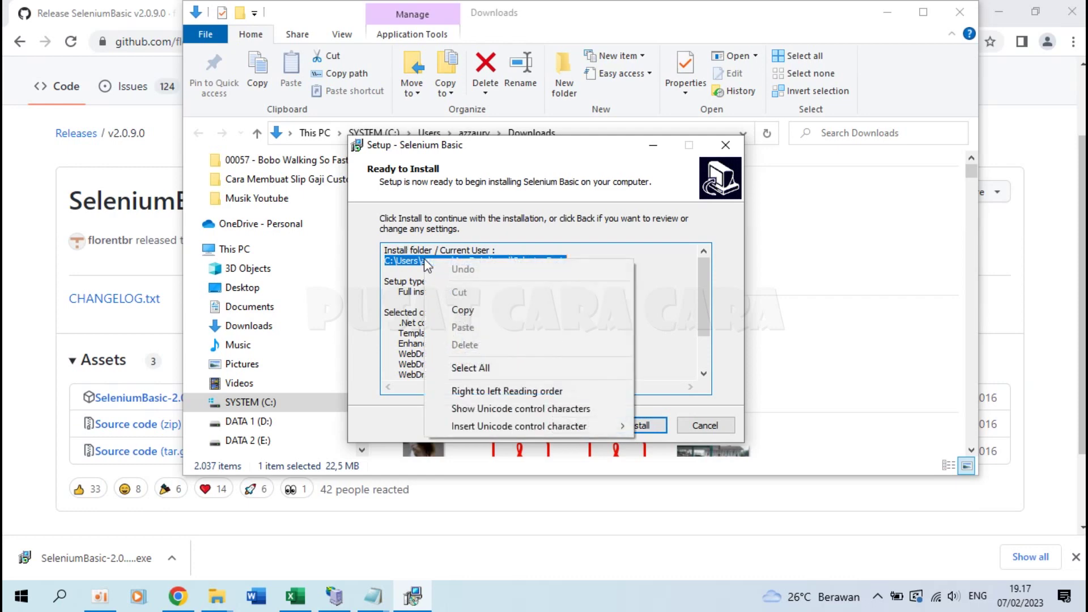
click(467, 310)
click(467, 312)
click(642, 423)
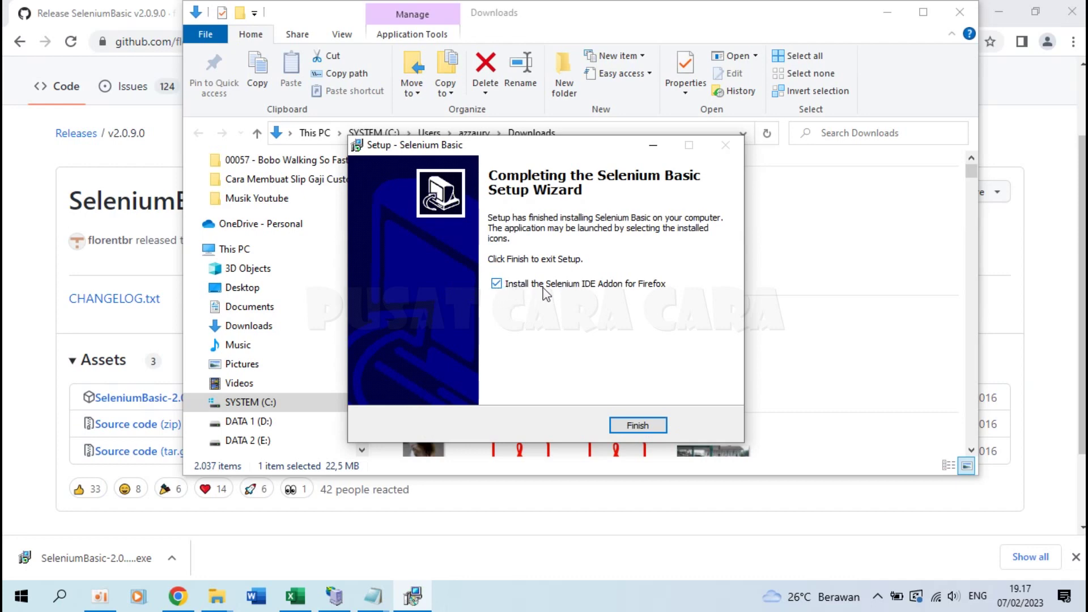
click(497, 284)
click(638, 425)
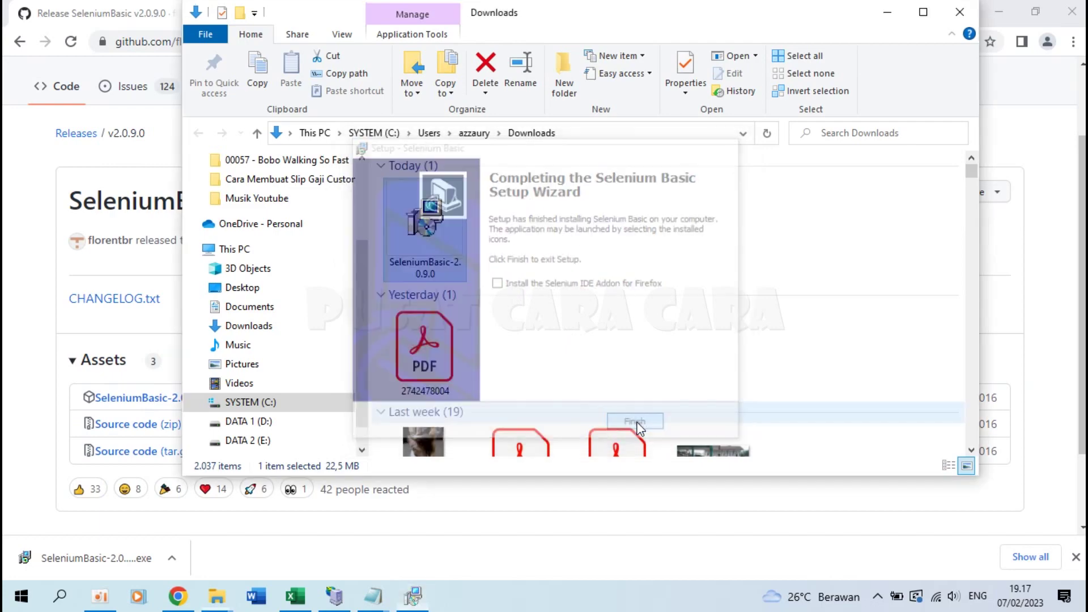
Step: Highlight step 3 in Notepad about downloading the matching Chromedriver, then return to Chrome
mouse_move(373, 596)
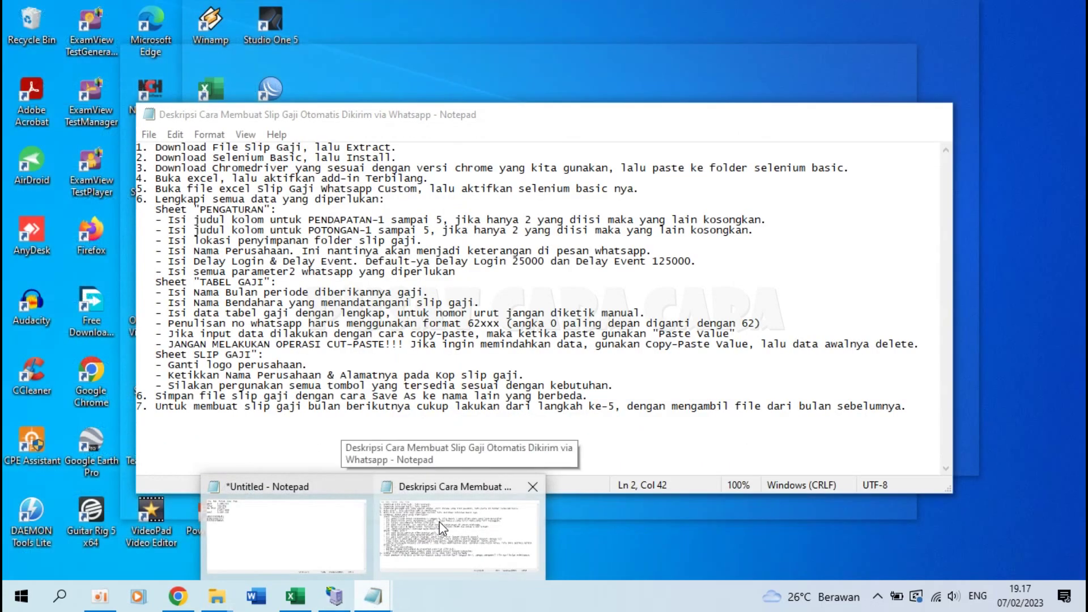
click(440, 521)
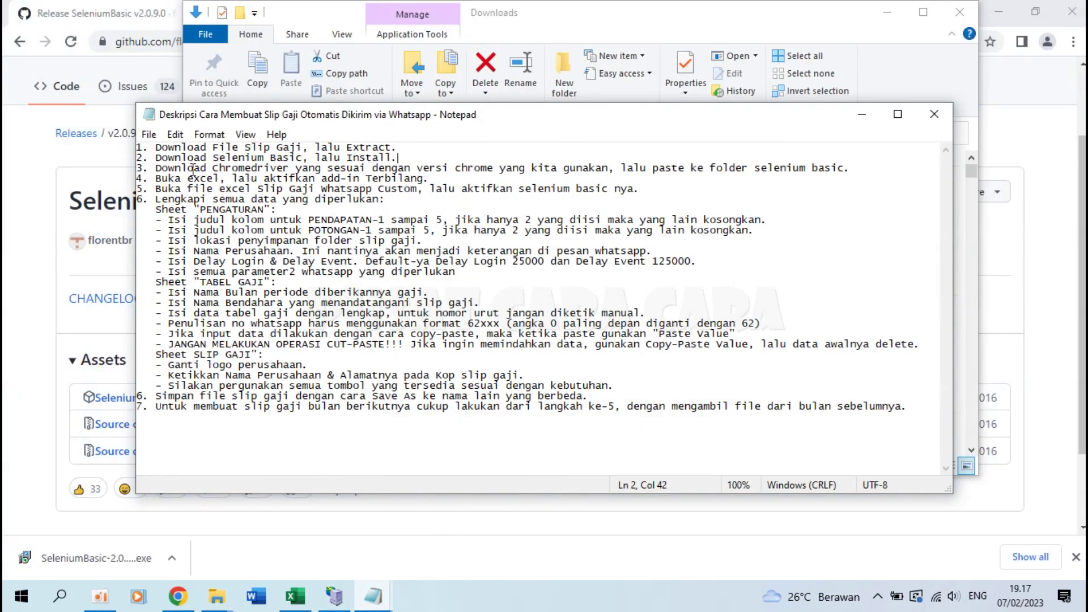
drag(155, 168, 616, 171)
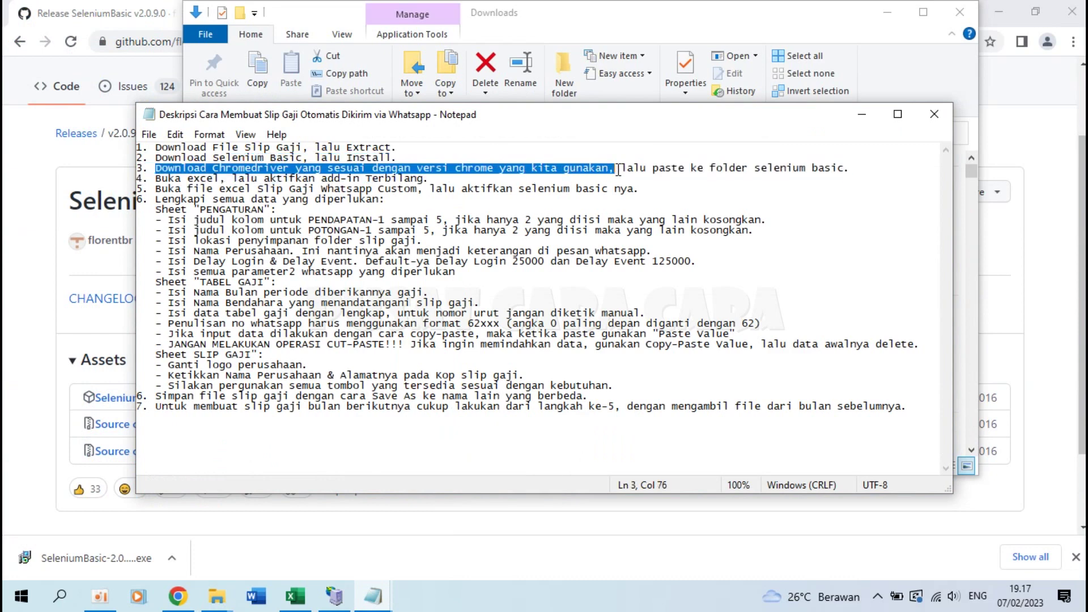
drag(623, 170, 853, 168)
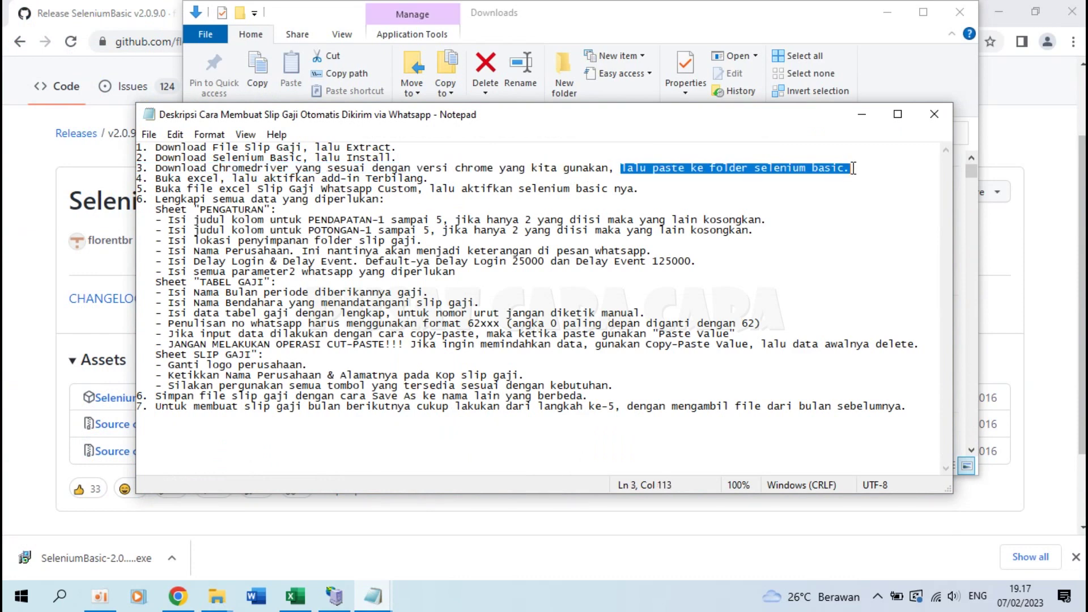
click(853, 169)
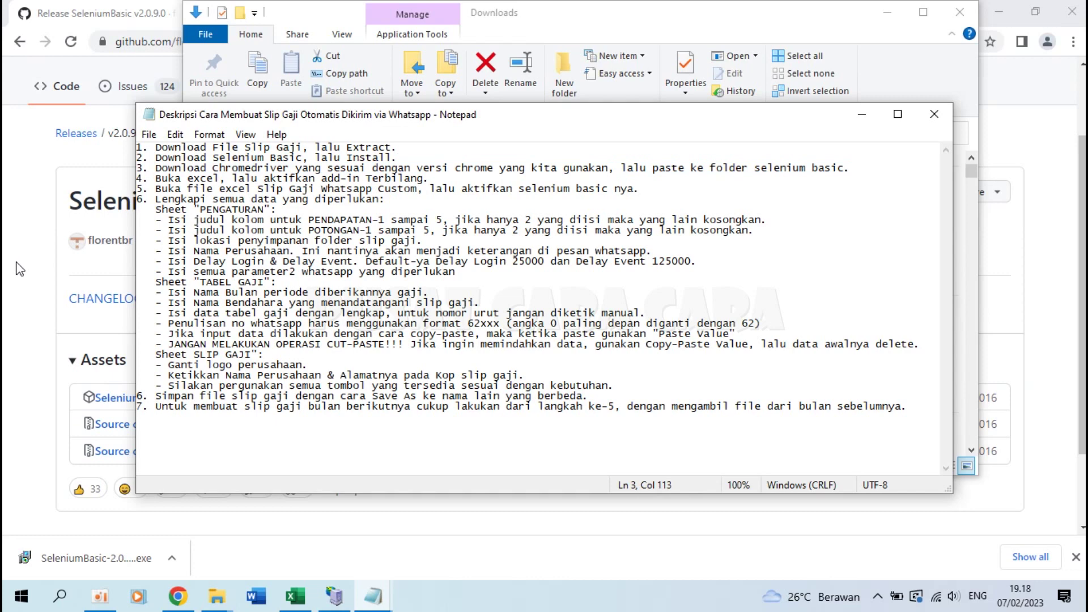
click(21, 268)
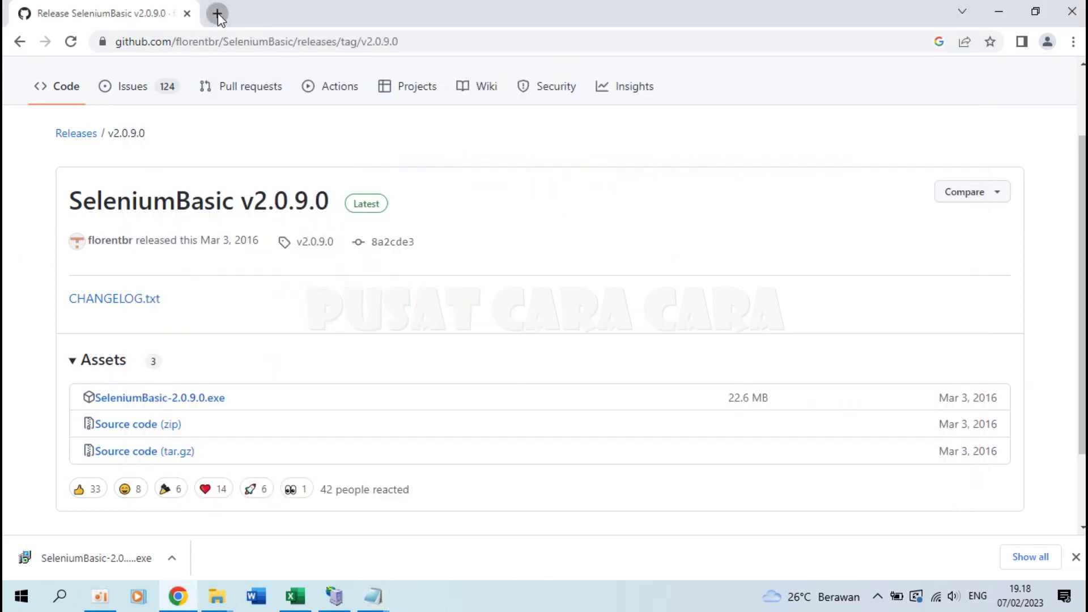
Step: Search 'chrome' in a new tab and open the ChromeDriver site's Downloads page
click(219, 16)
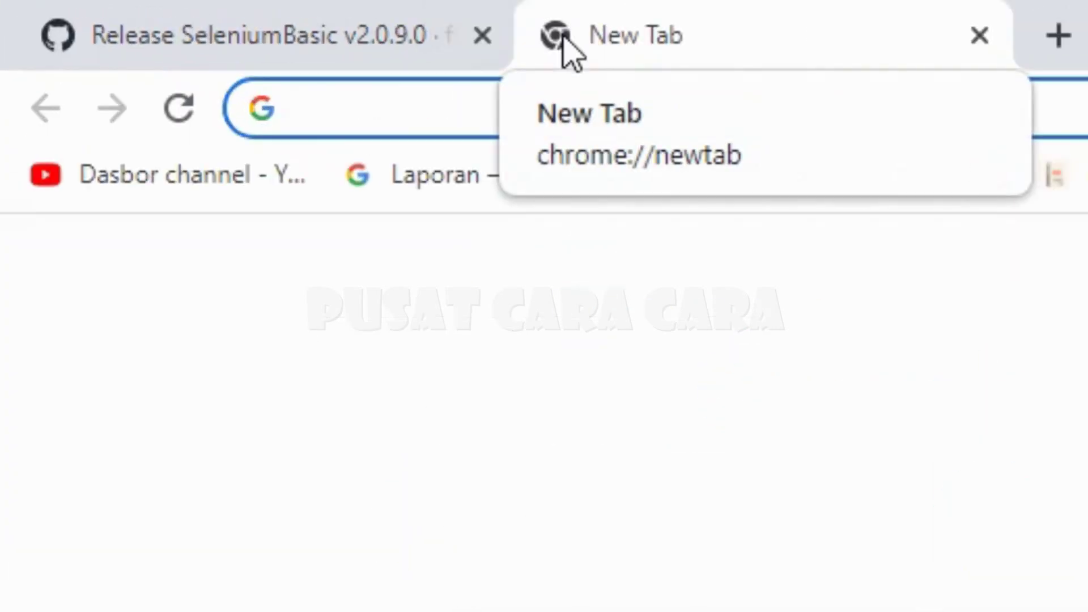
text(chromedriver)
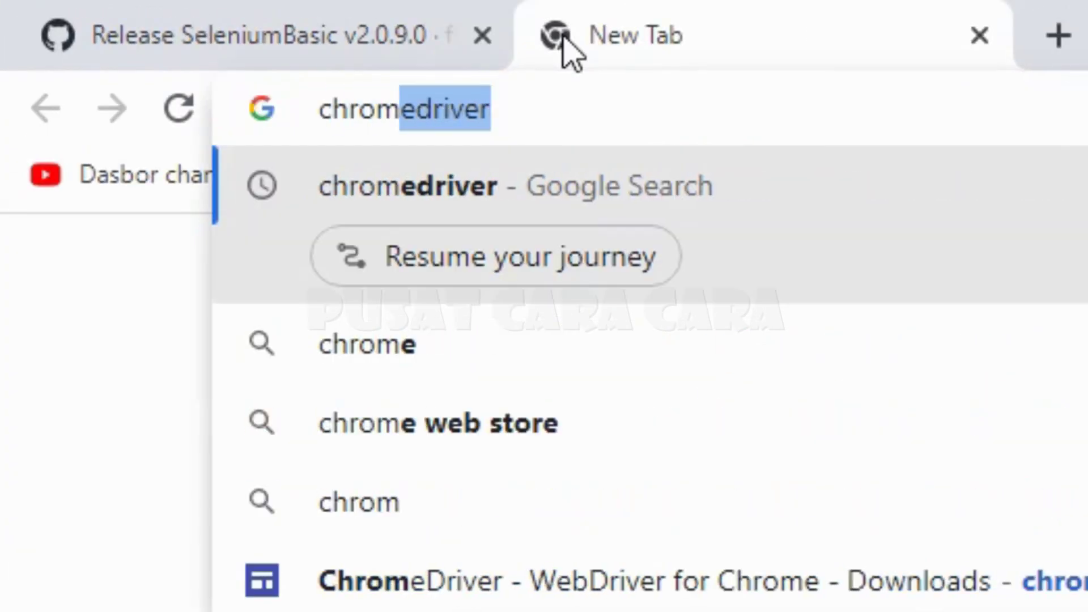
key(Return)
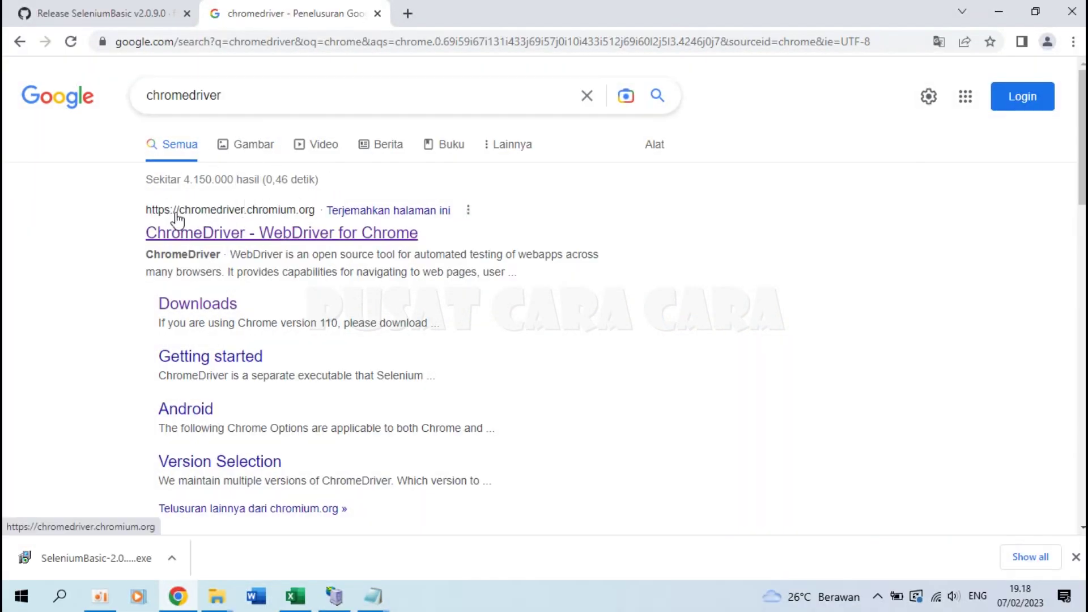
click(294, 241)
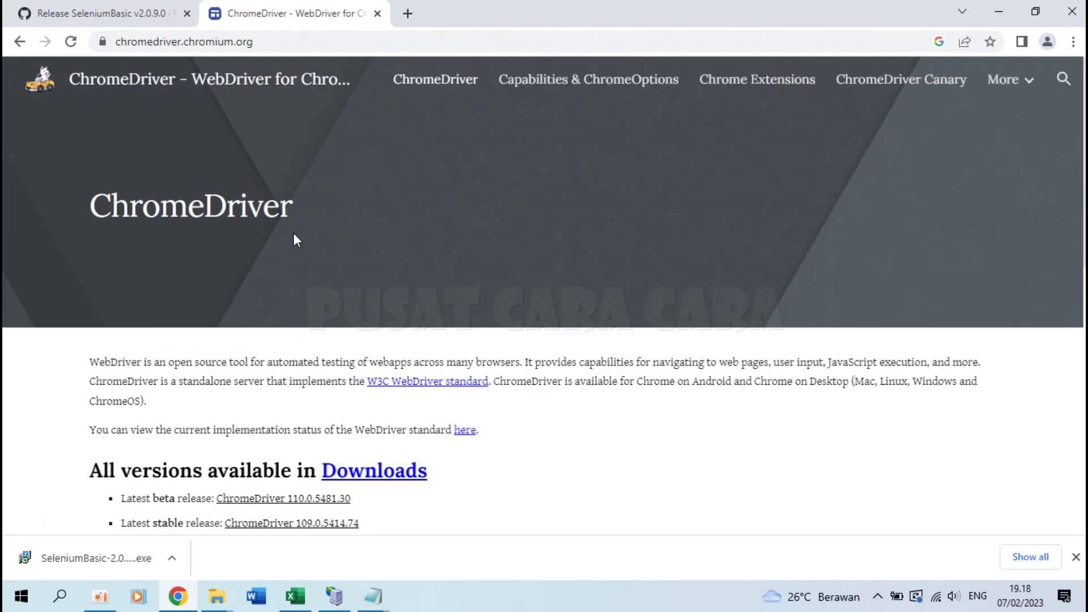
click(372, 467)
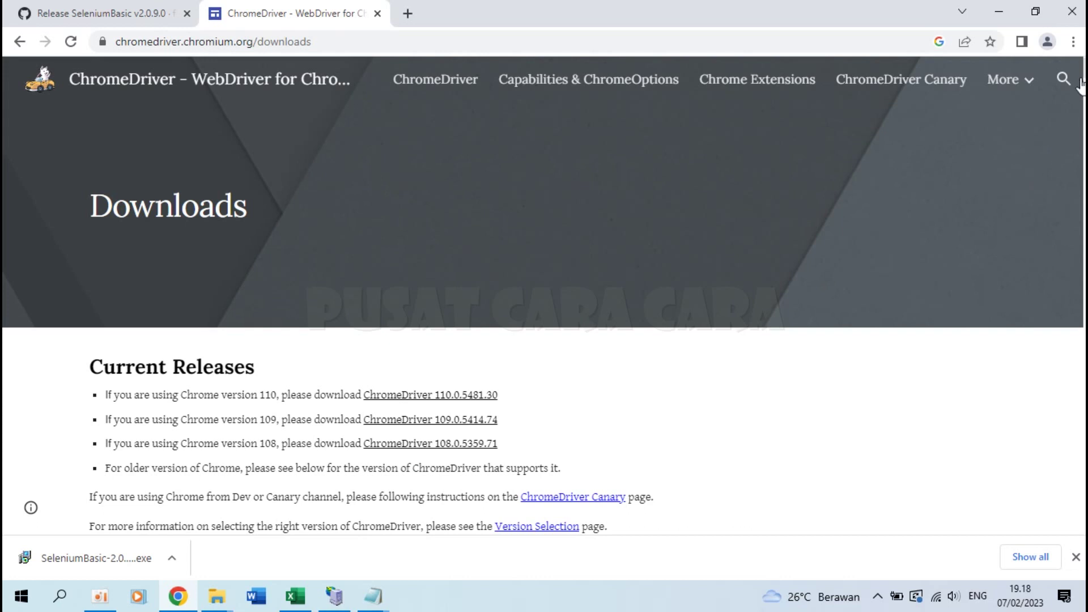
Step: Confirm Chrome version 109.0.5414.120 on the Help > About Google Chrome page
click(1074, 43)
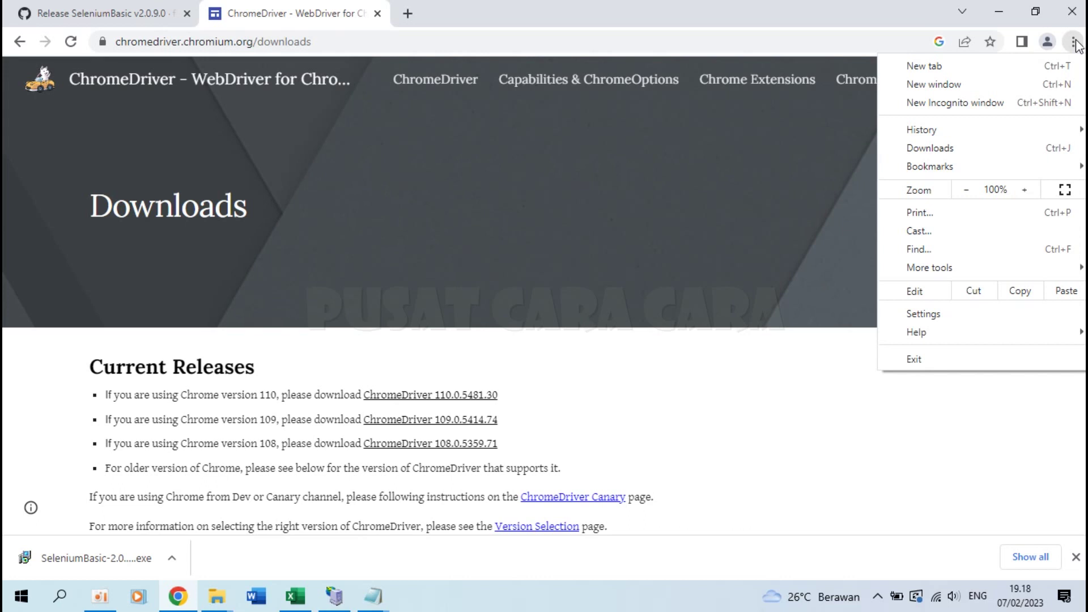
mouse_move(919, 333)
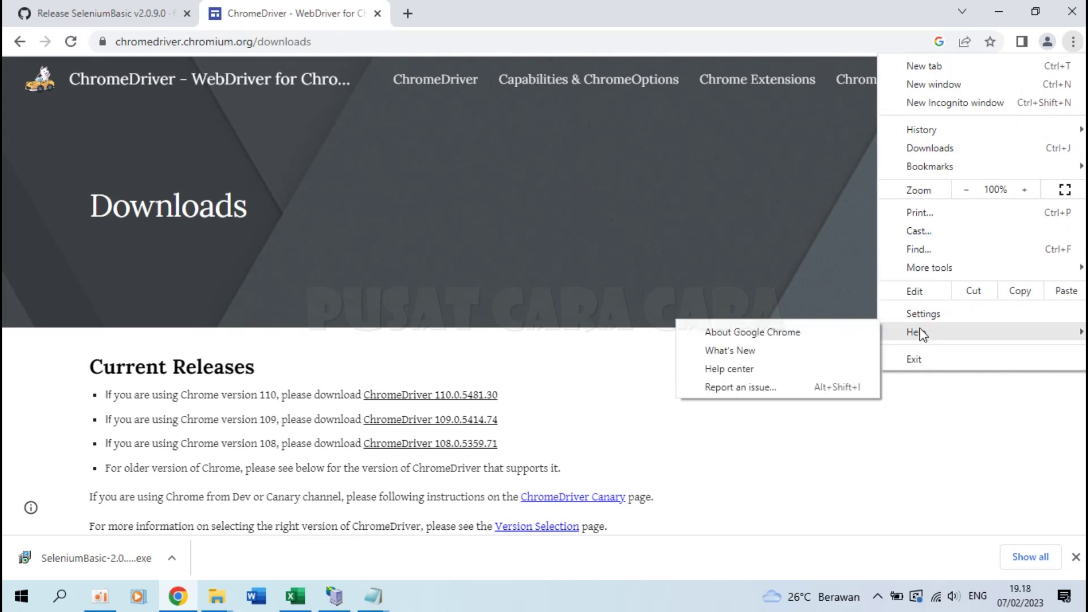
click(769, 335)
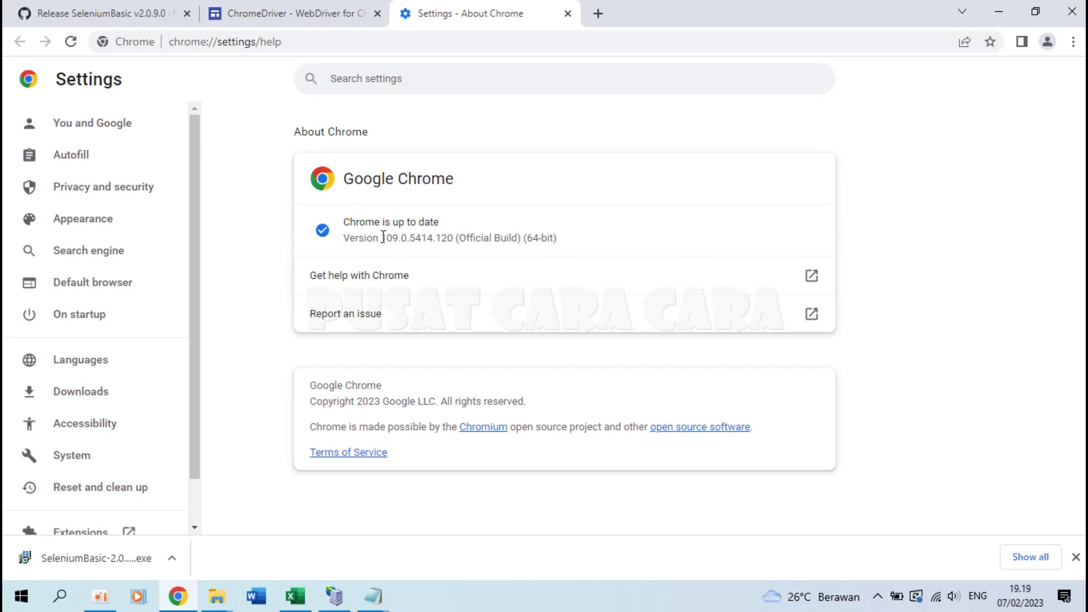
drag(382, 237, 491, 235)
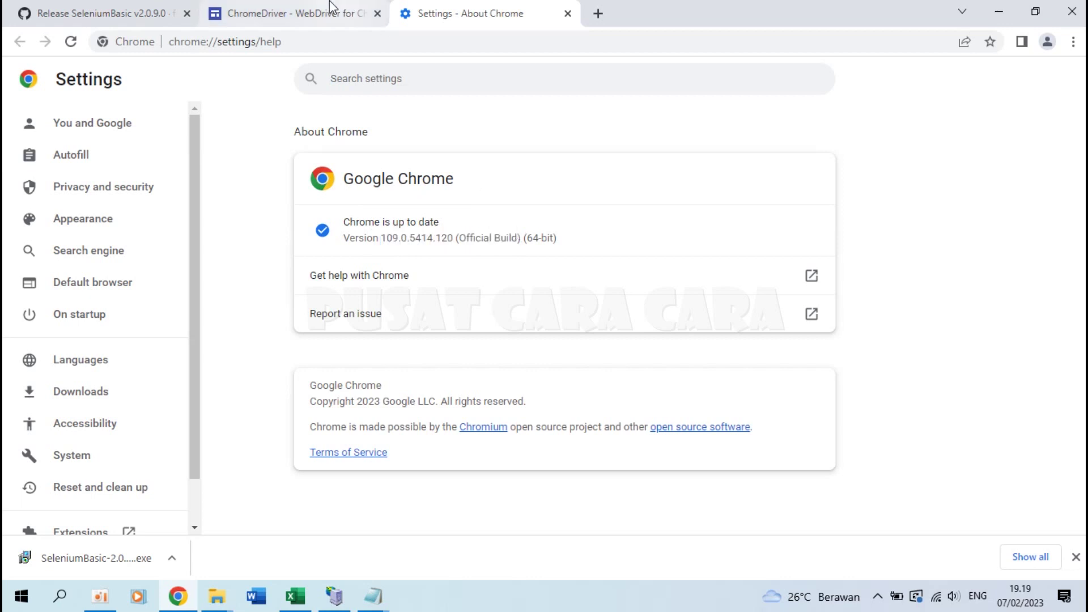
click(324, 2)
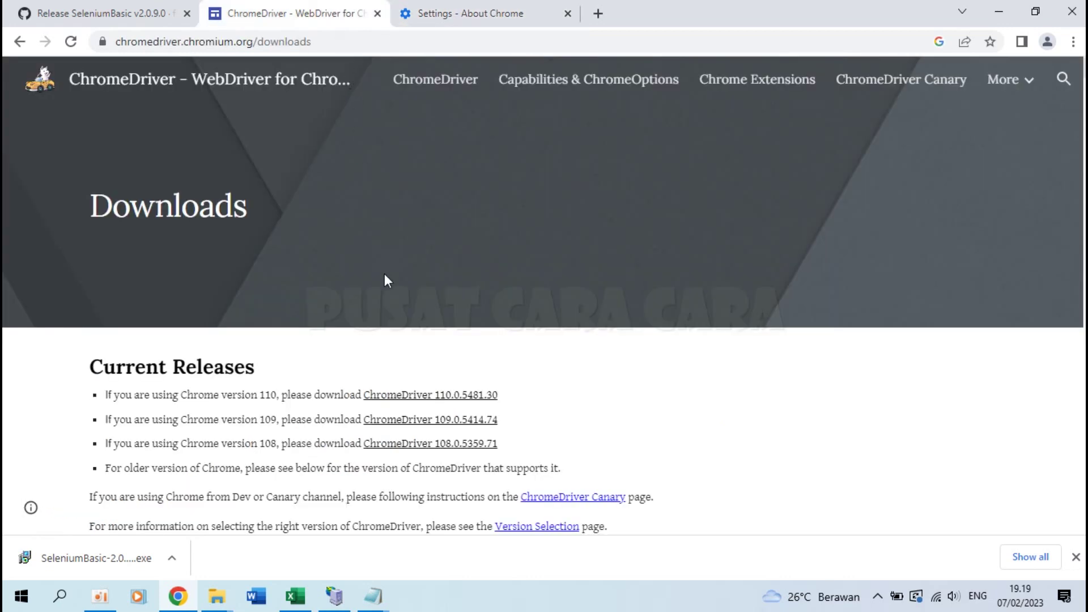
click(443, 19)
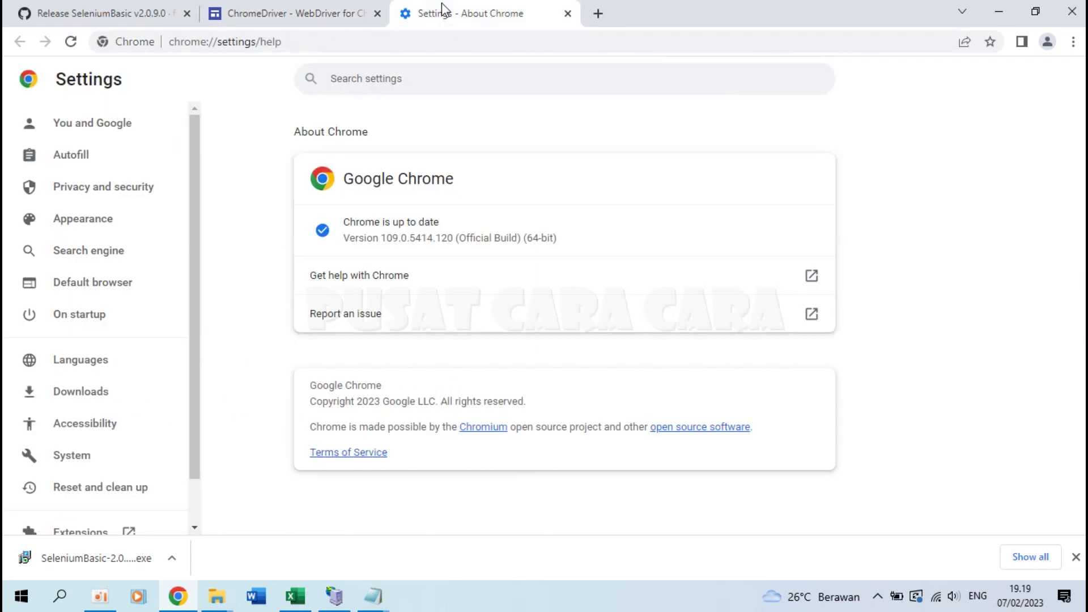
Step: Open the ChromeDriver 109.0.5414.74 index and download chromedriver_win32.zip (6.79 MB)
click(357, 20)
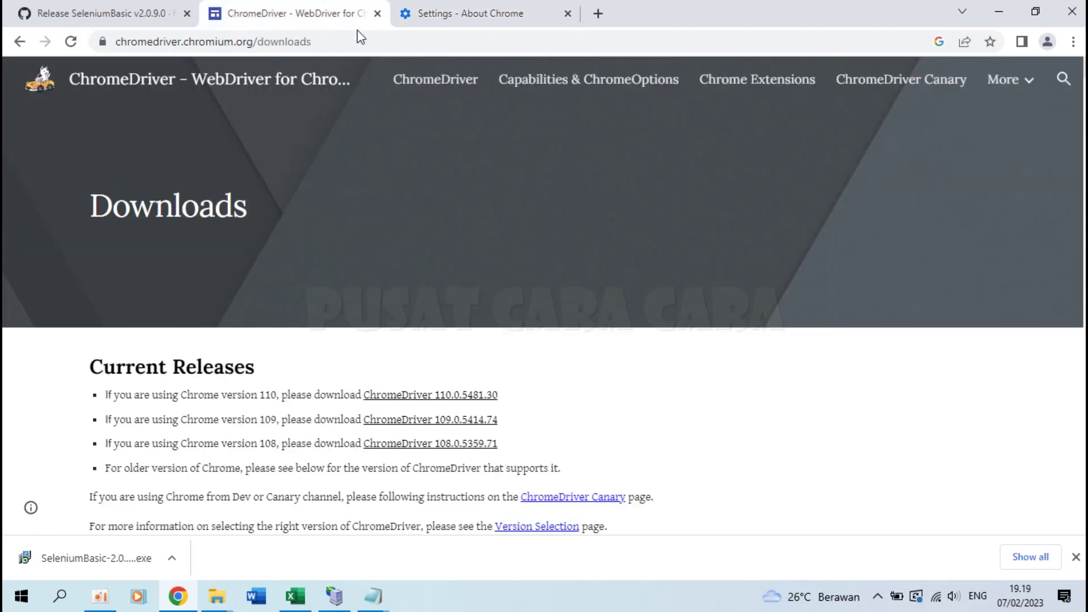
click(425, 421)
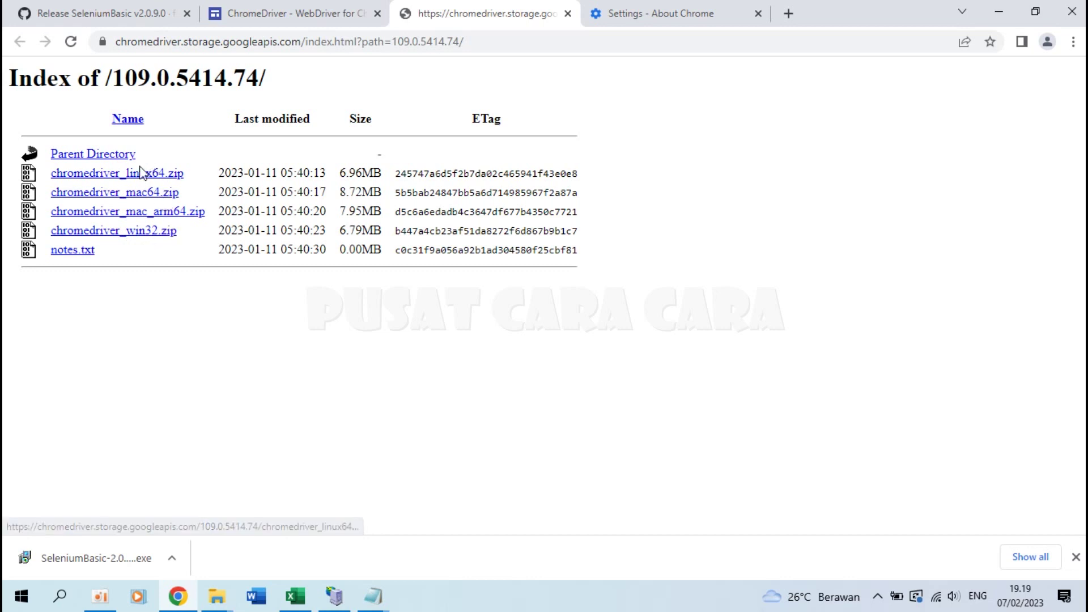
click(141, 232)
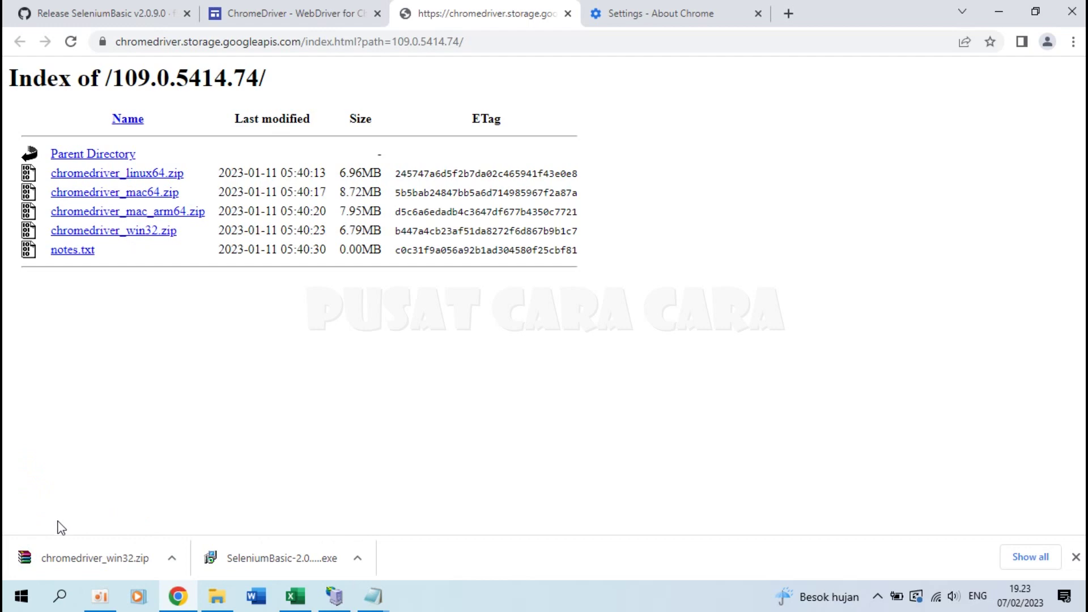
Step: Locate the downloaded chromedriver_win32.zip and extract it into a chromedriver_win32 folder
click(174, 558)
click(245, 505)
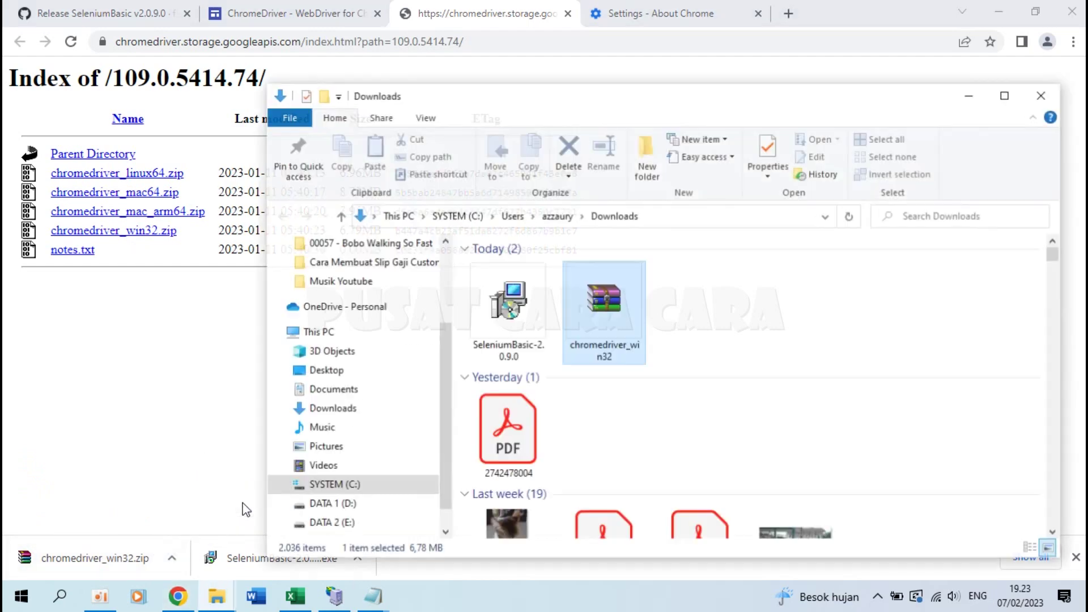
right_click(609, 307)
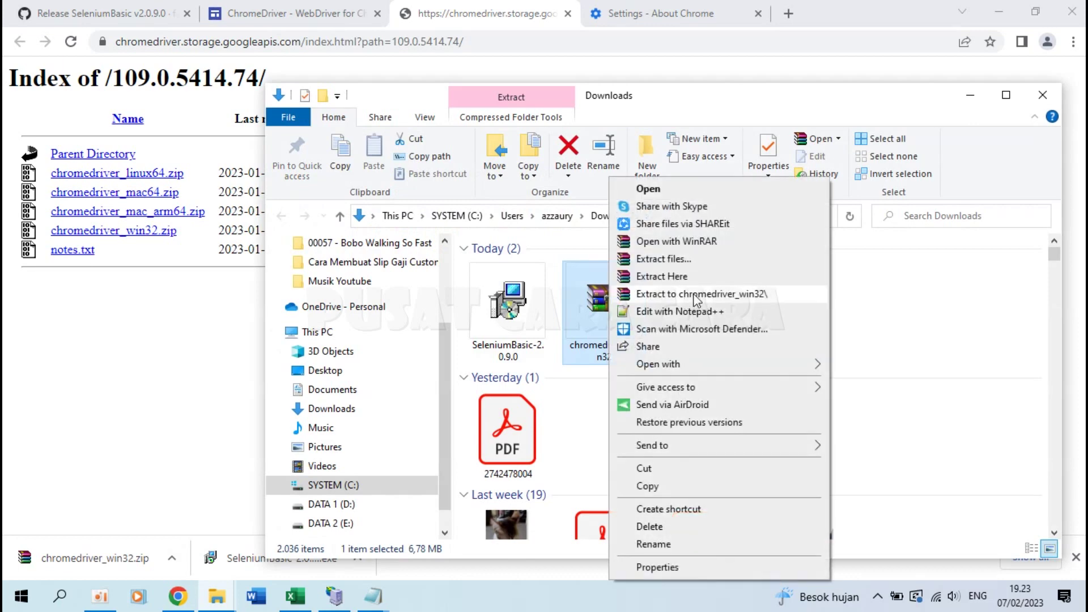
click(691, 294)
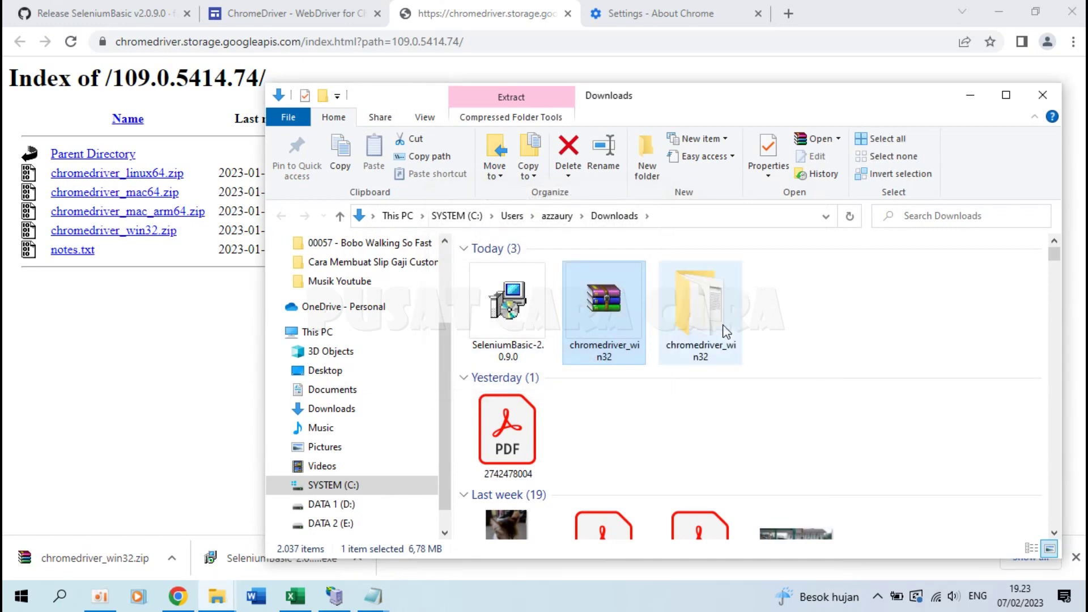
double_click(706, 294)
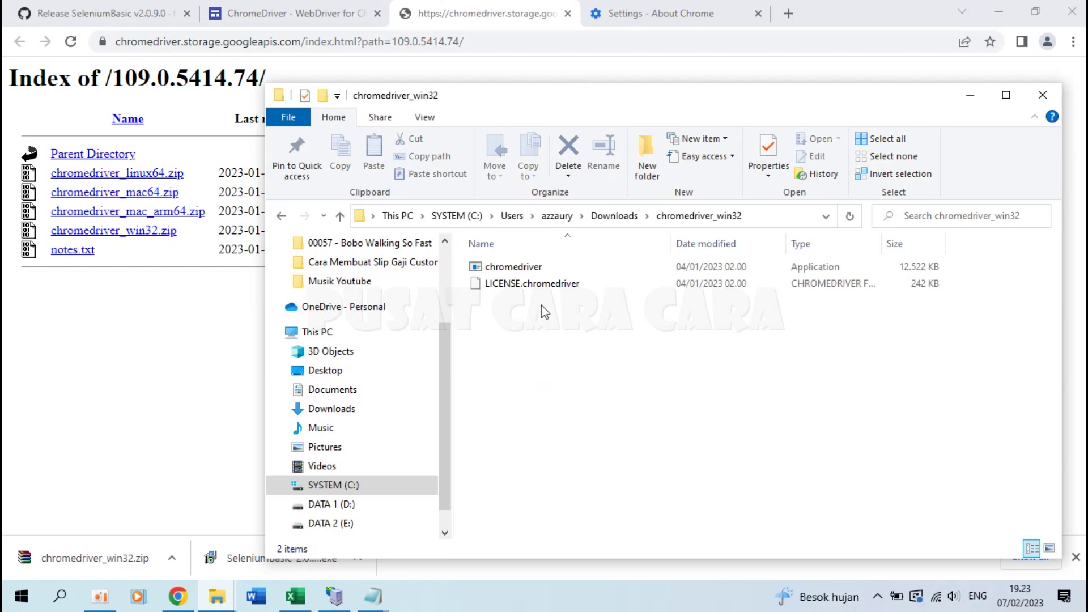
click(533, 269)
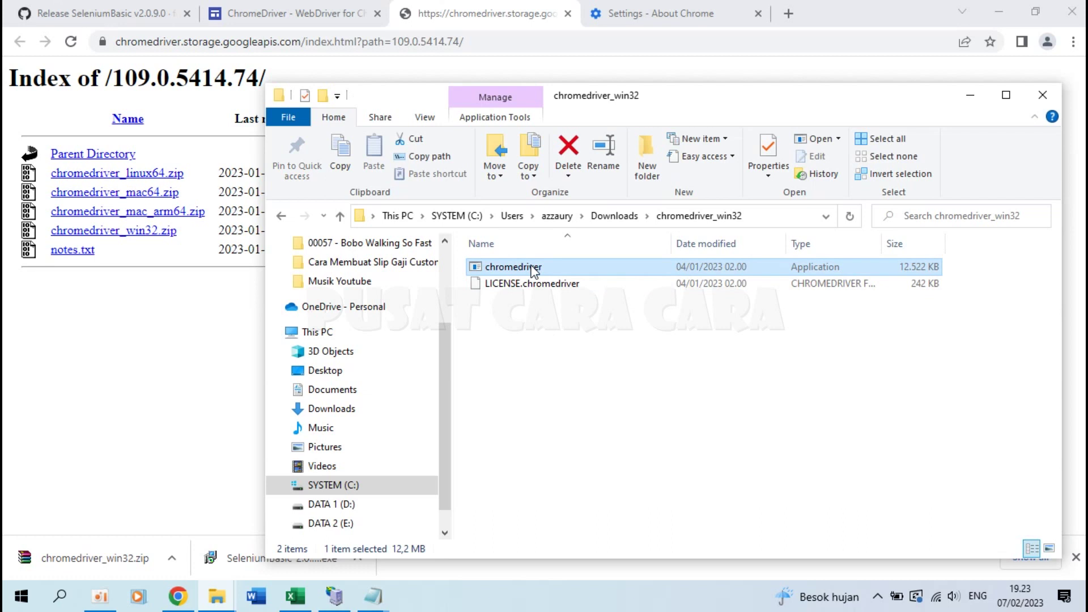
Step: Bring the 001 - Slip Gaji window to the front and start editing its folder path
click(229, 600)
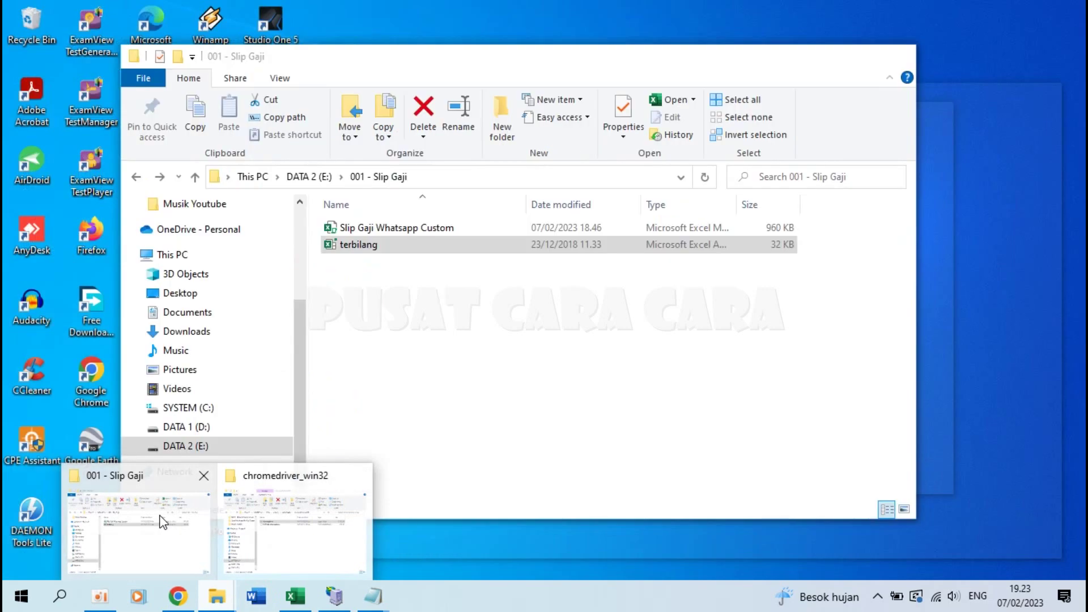
click(161, 517)
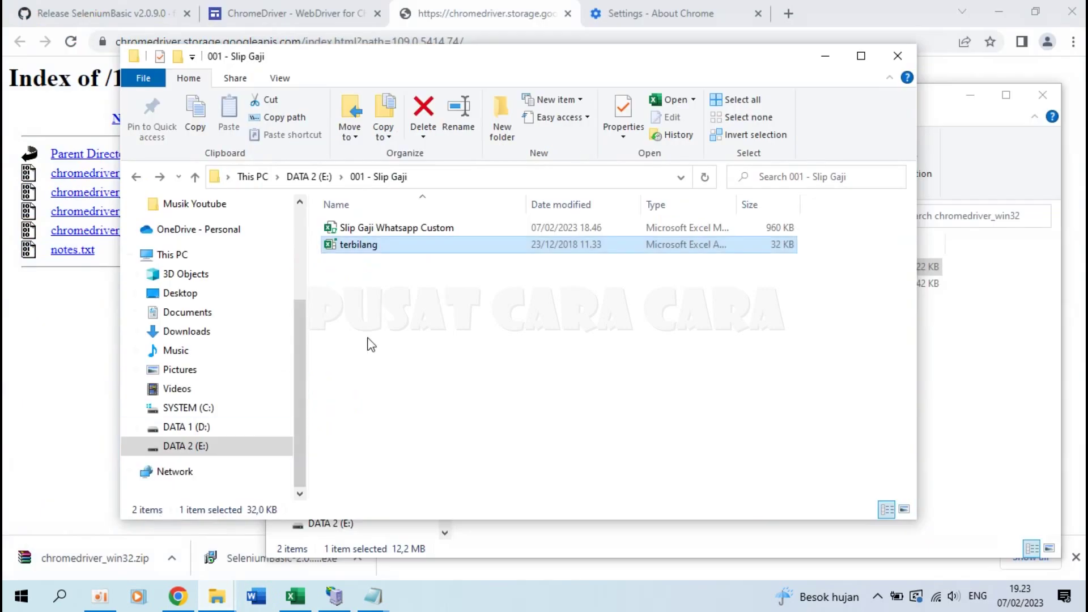
drag(528, 60, 457, 64)
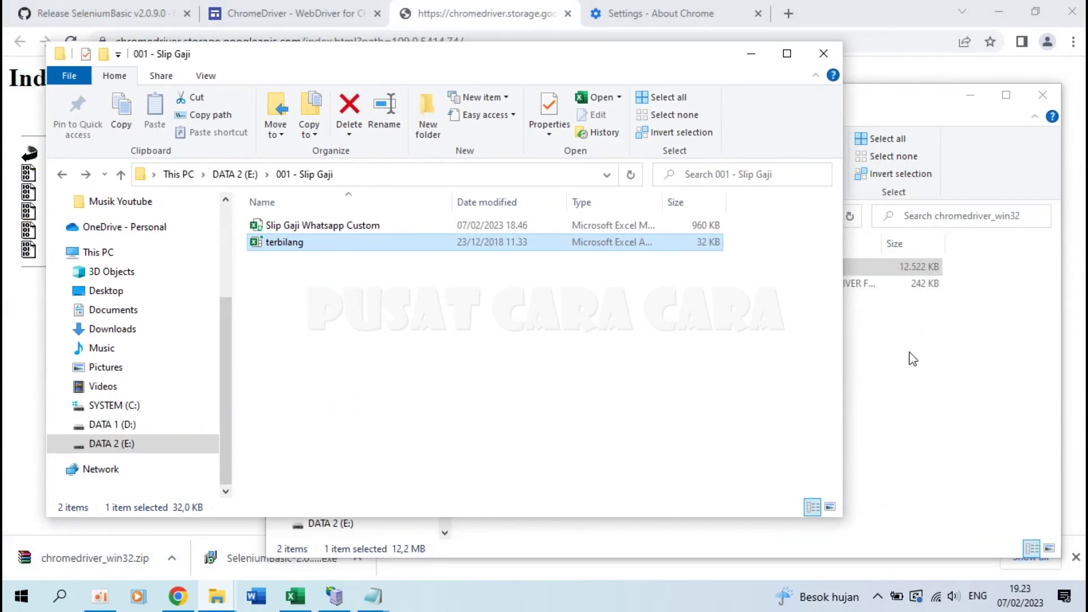
click(930, 386)
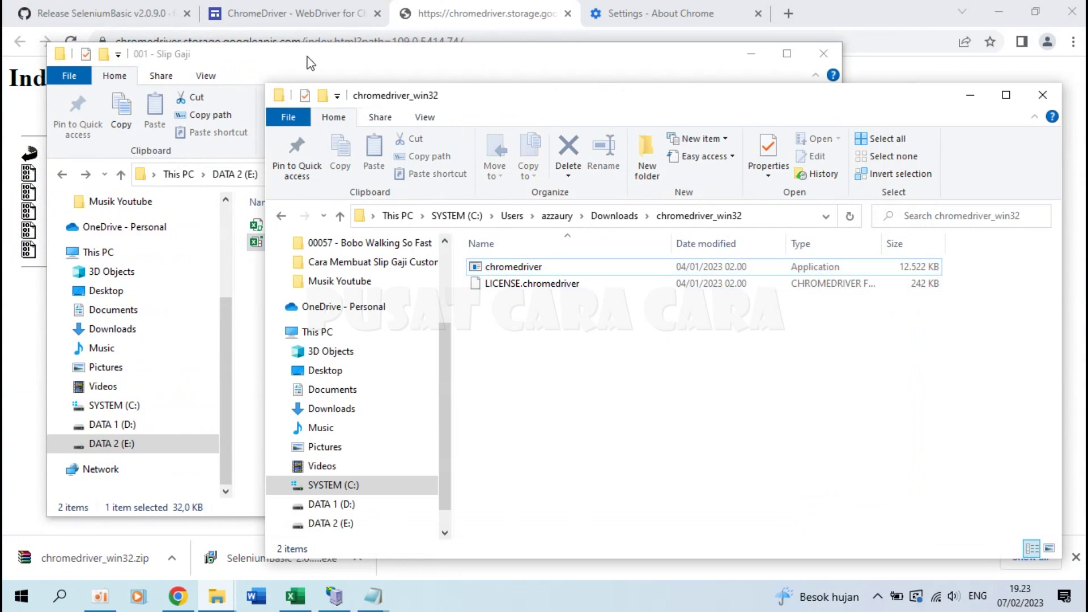
click(329, 68)
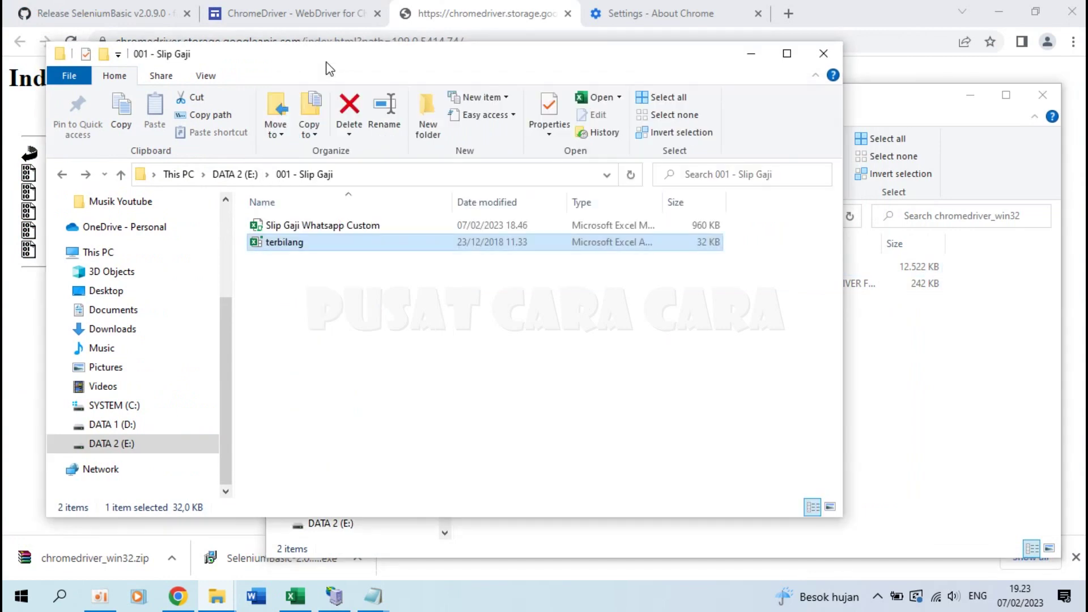
click(360, 173)
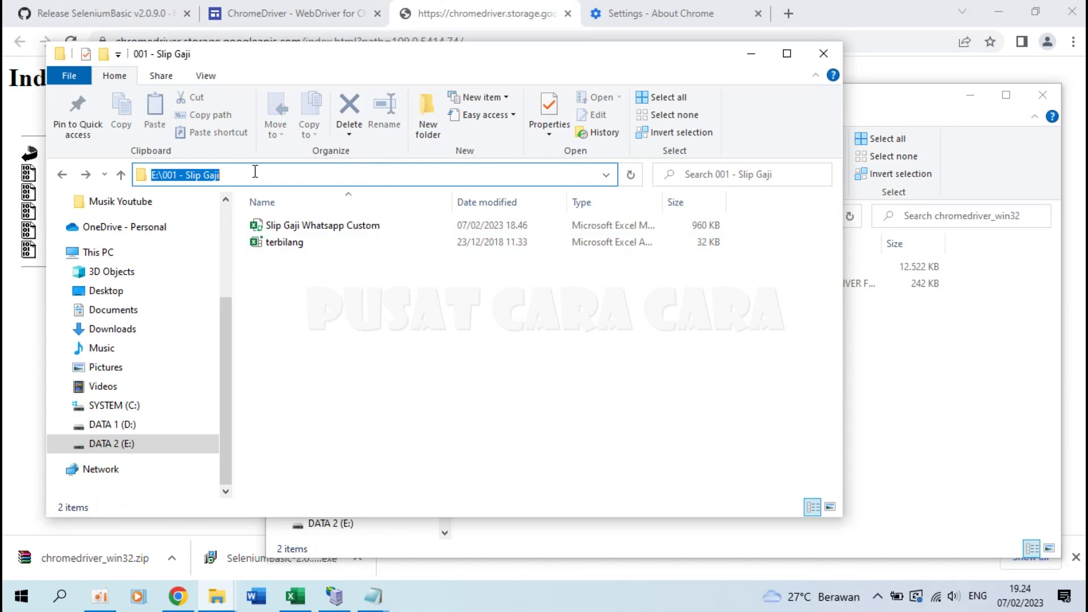
Step: Replace the address-bar path with the AppData\Local\SeleniumBasic install folder and go there
key(BackSpace)
text(C:\Users\azzaury\AppData\Local\SeleniumBasic)
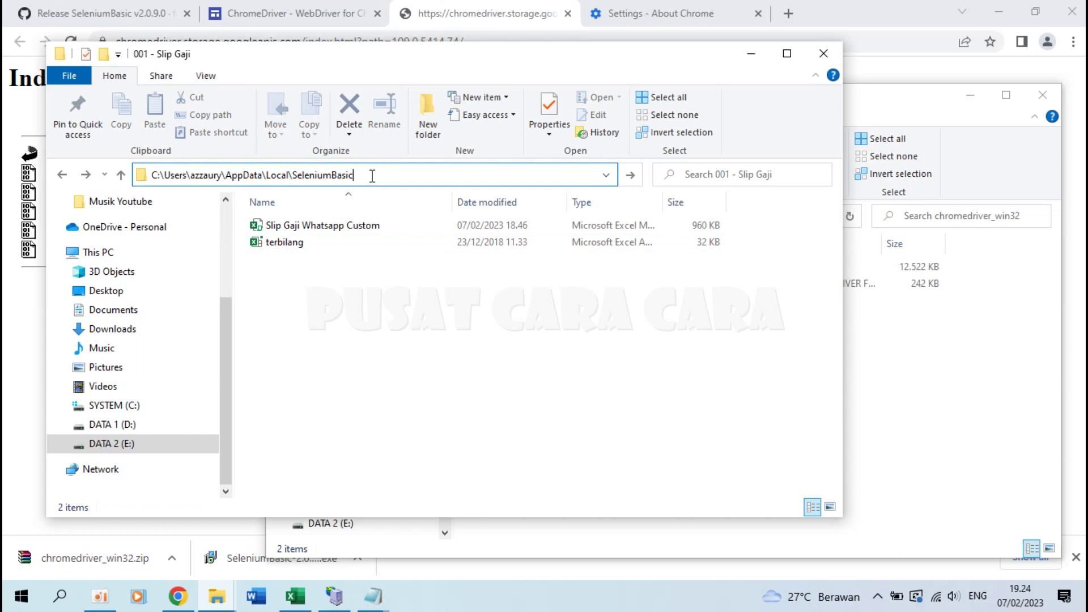
key(Return)
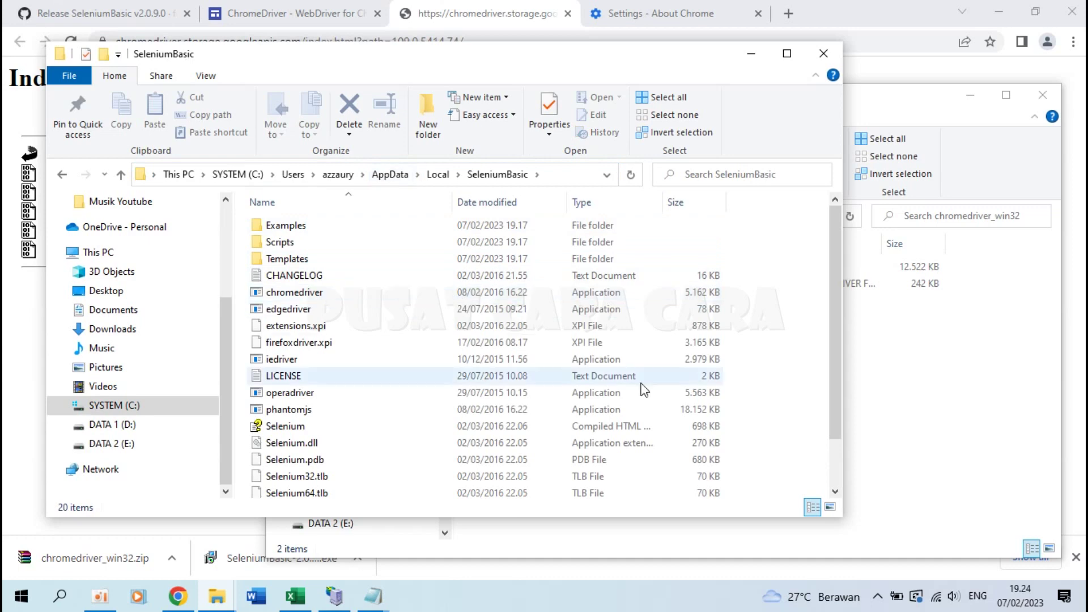
click(938, 415)
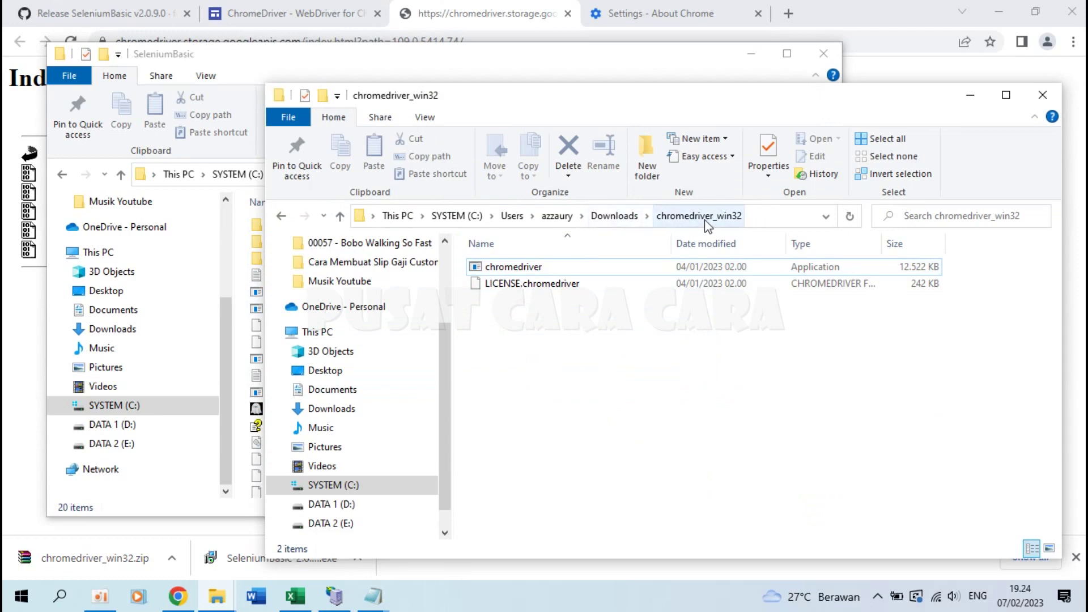
click(456, 10)
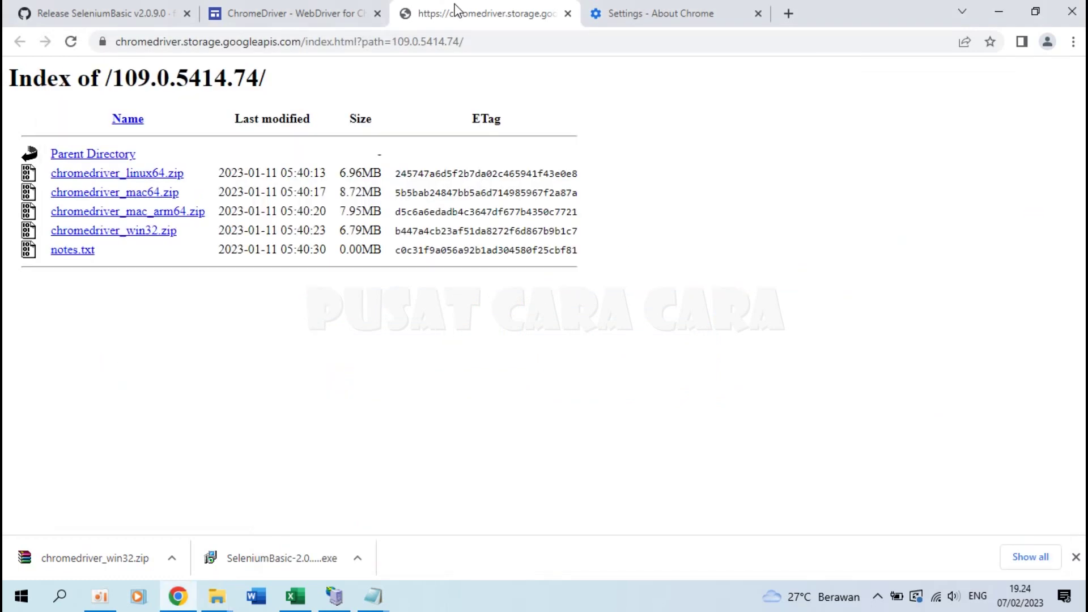
click(303, 10)
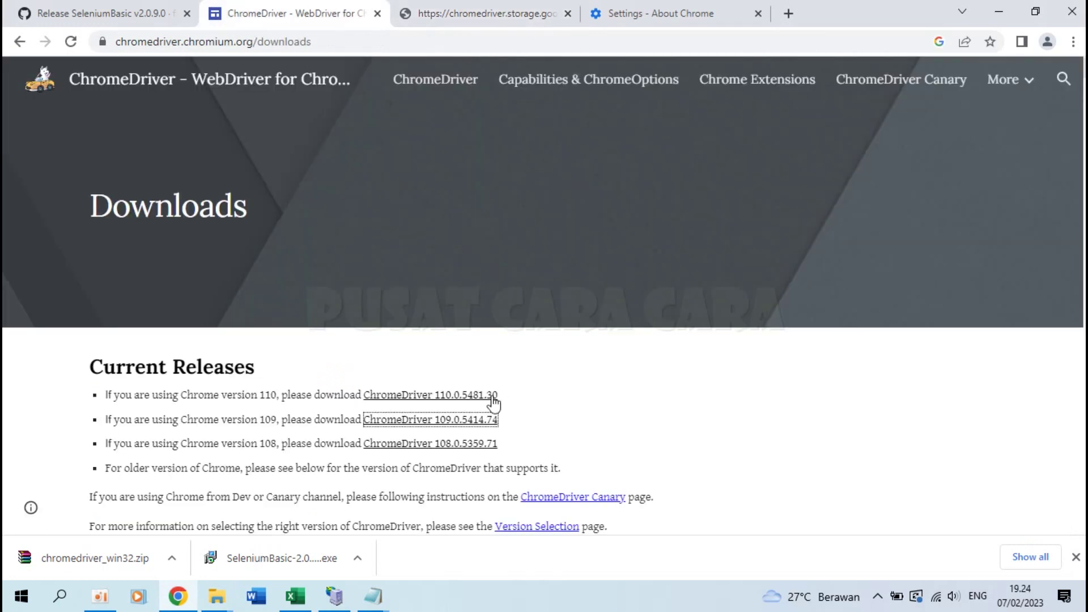
click(374, 595)
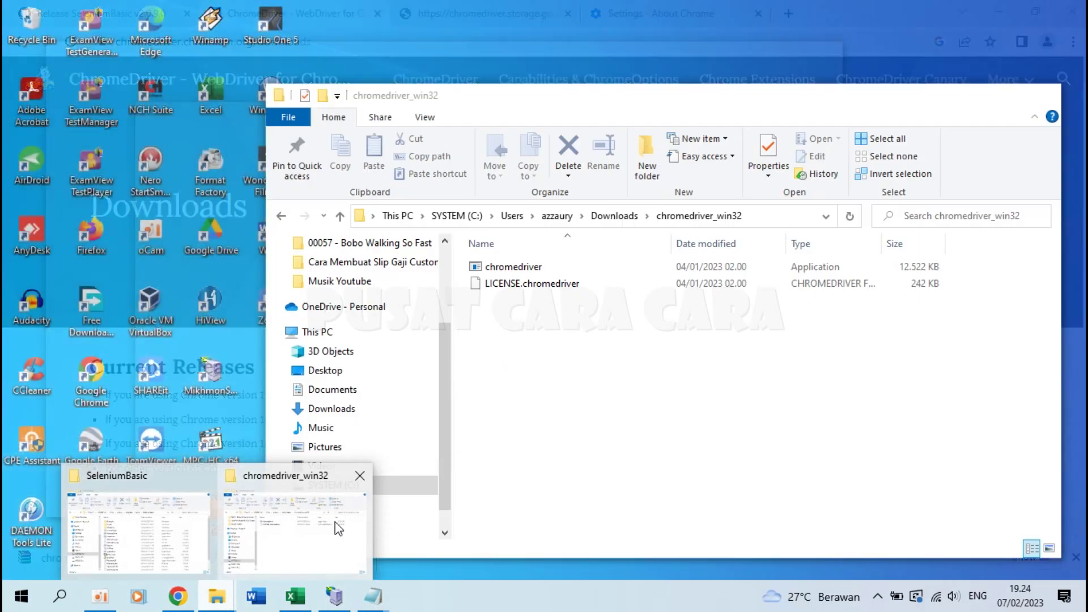
click(318, 524)
Step: Copy the new chromedriver into SeleniumBasic, replacing the old chromedriver file
click(546, 266)
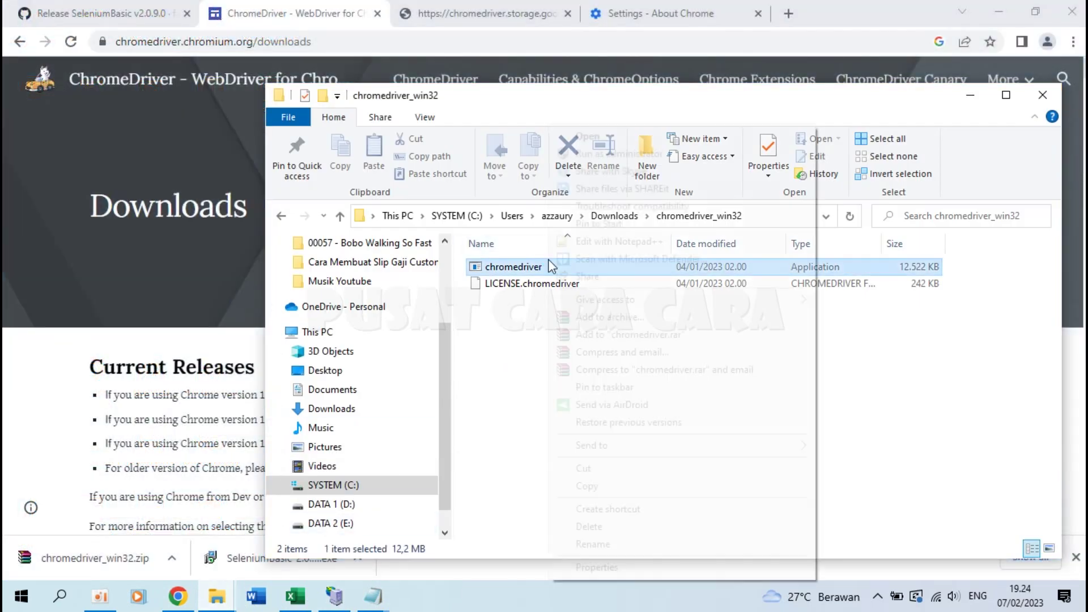
right_click(547, 266)
click(587, 486)
mouse_move(218, 596)
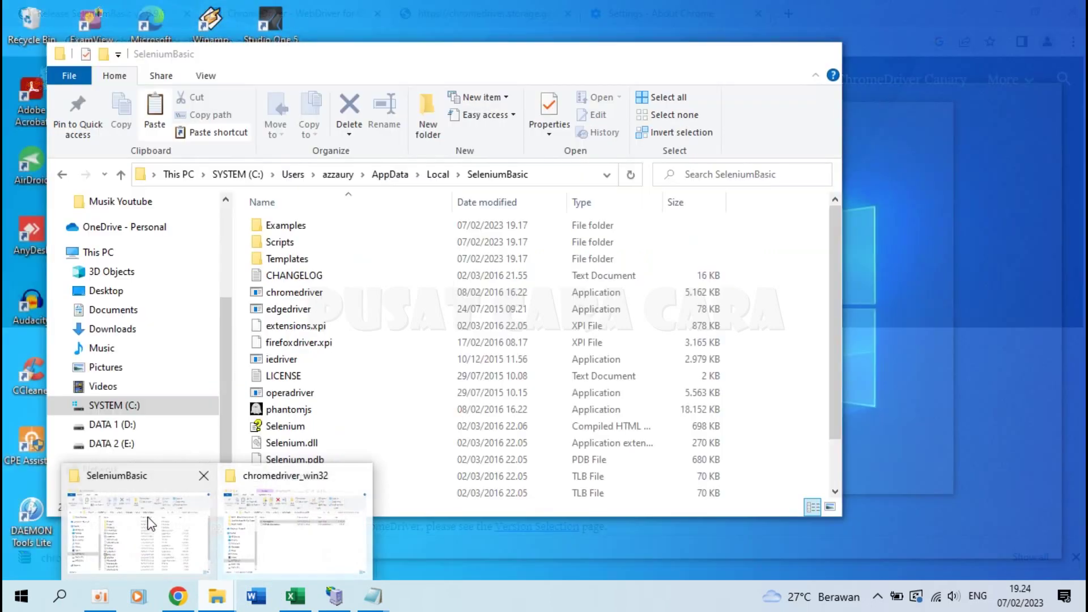
click(150, 524)
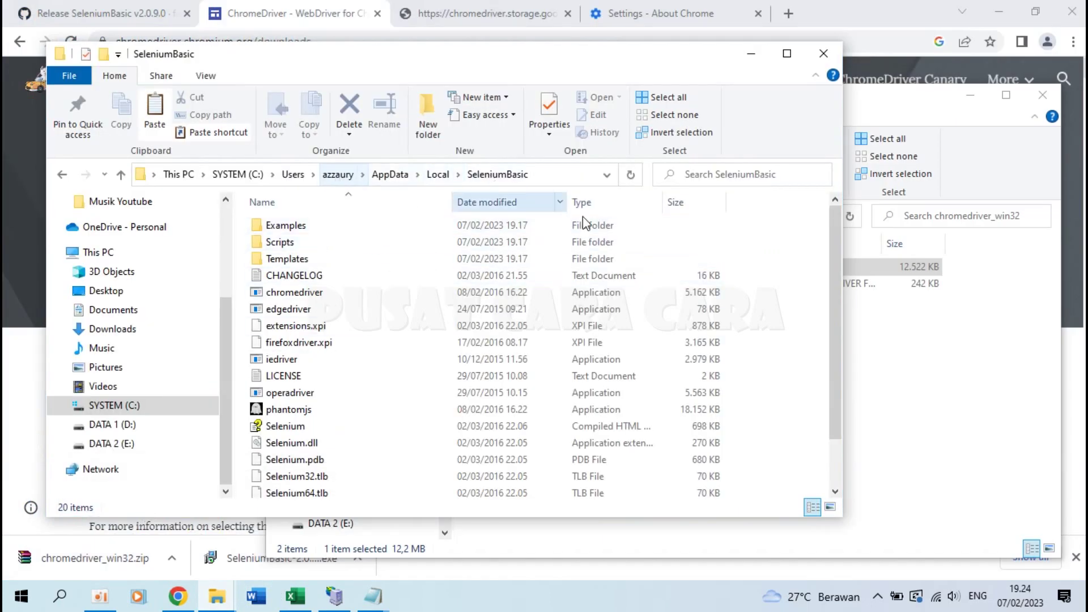
right_click(786, 332)
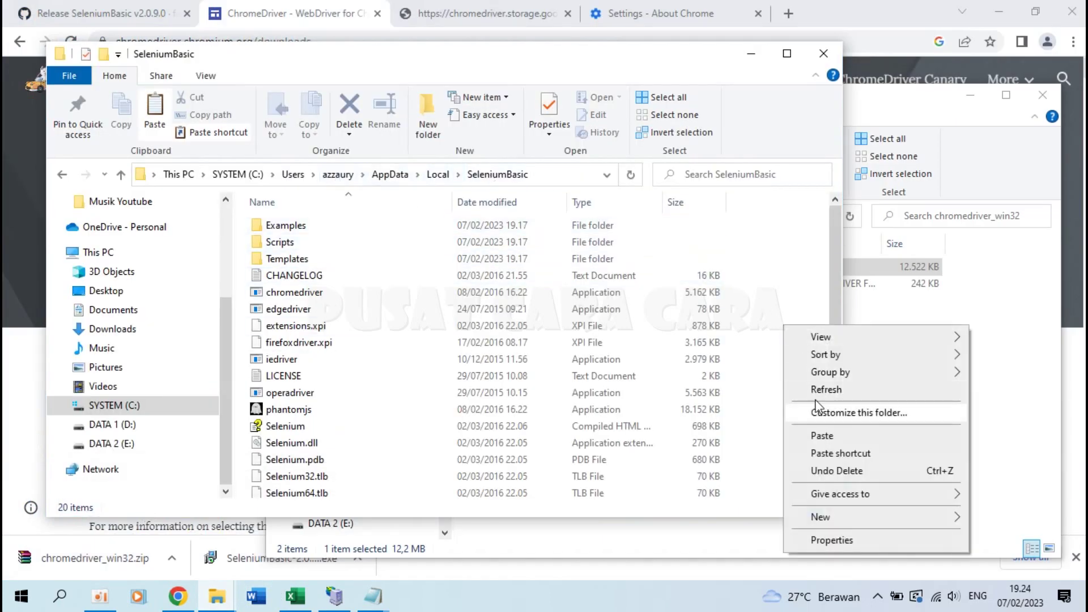
click(830, 434)
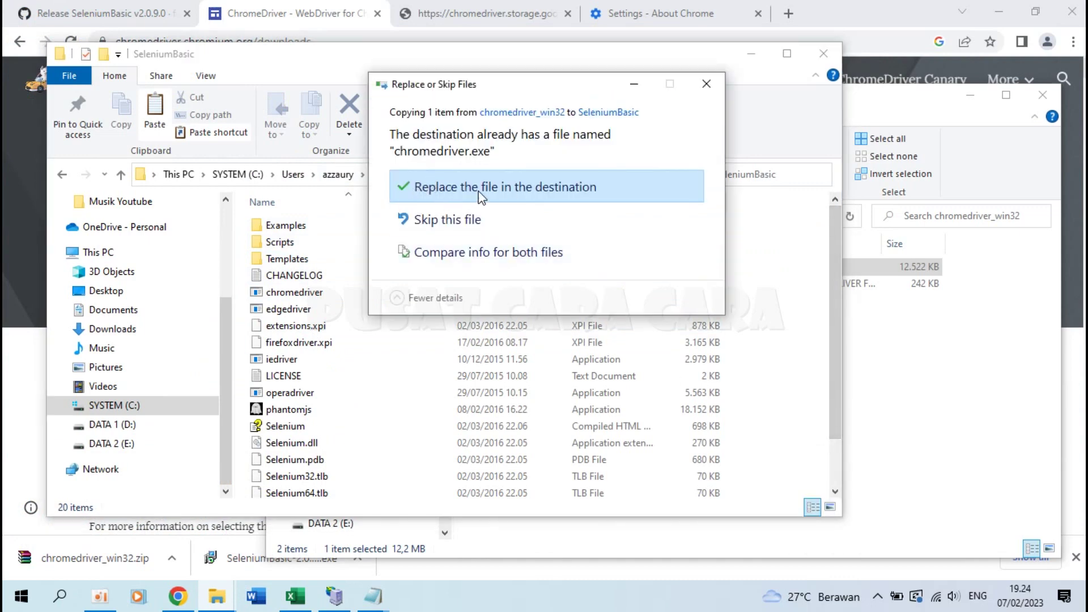
click(449, 190)
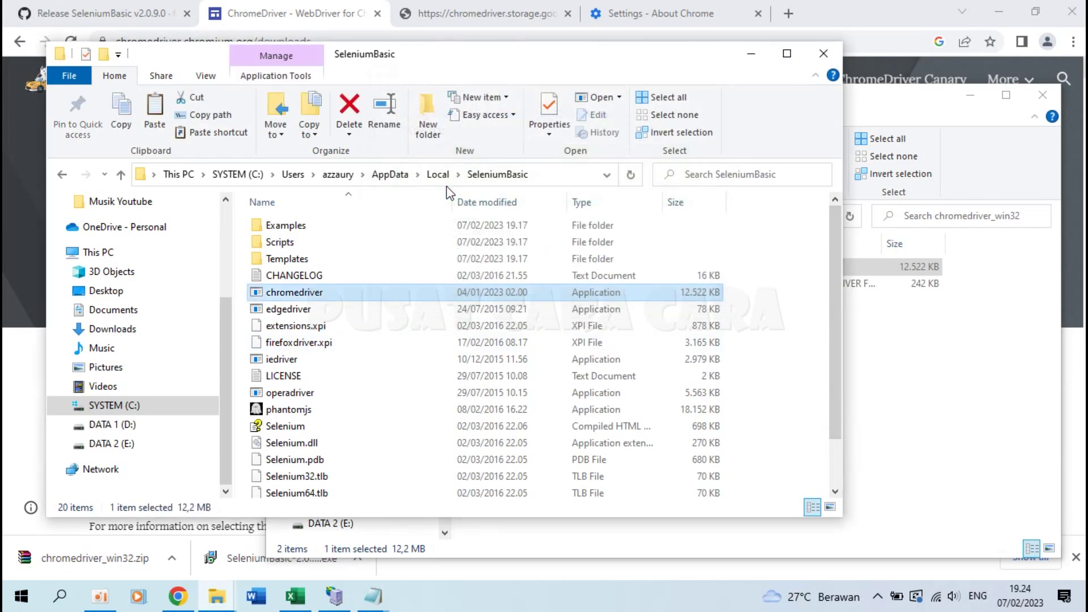
click(920, 391)
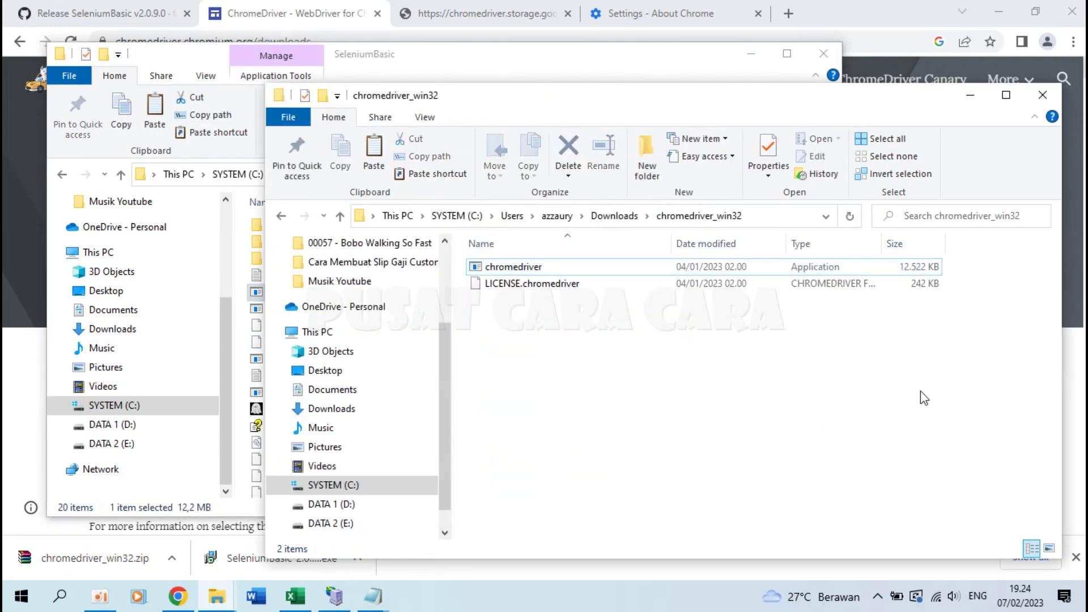
Step: Read the note's step on enabling the Terbilang add-in, then launch Excel
mouse_move(373, 596)
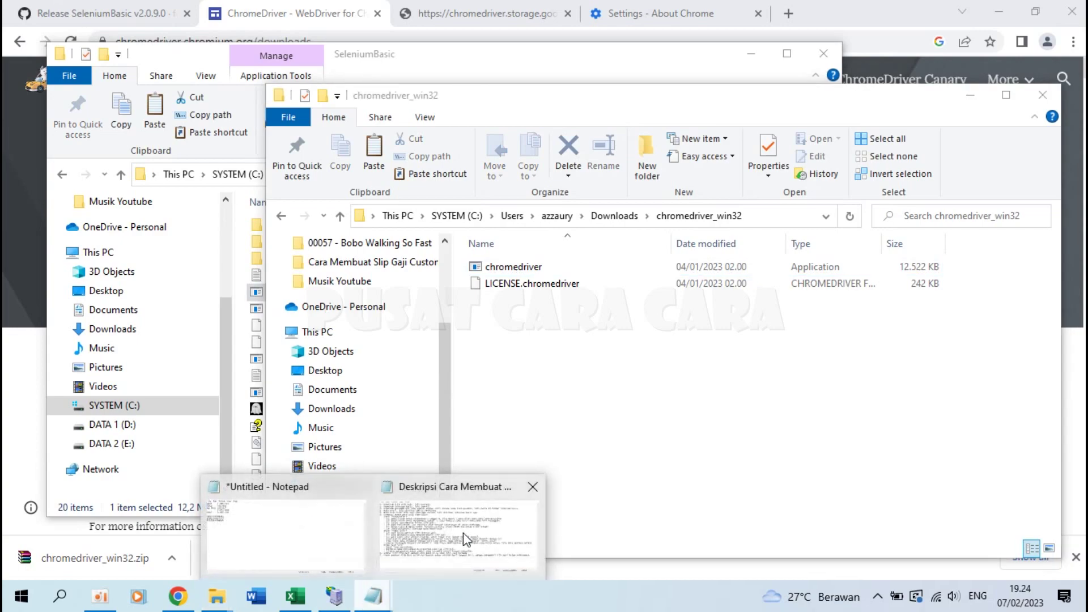
click(463, 532)
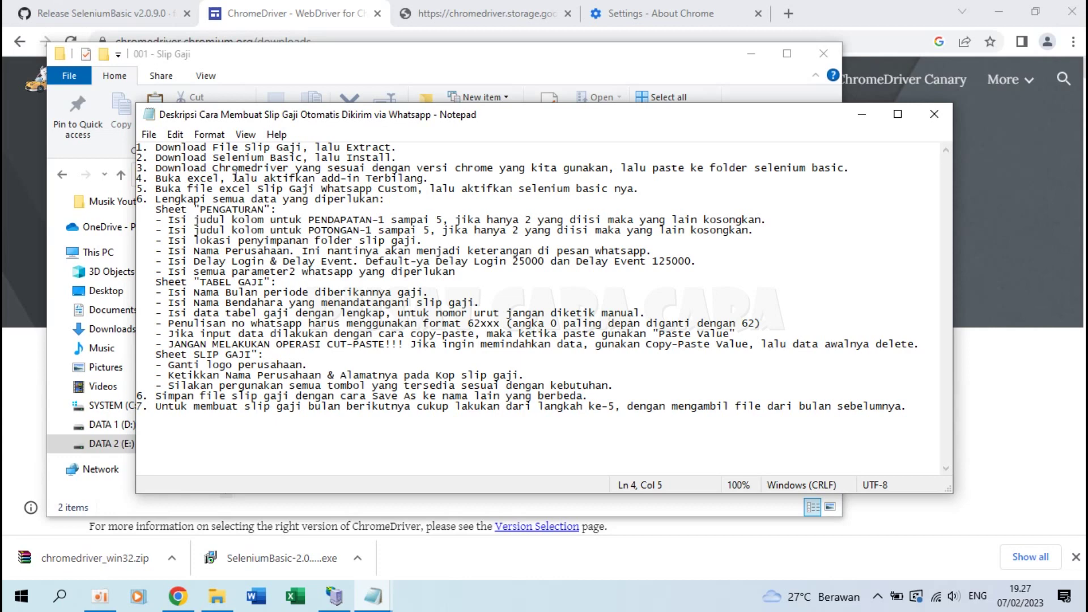
drag(232, 178, 448, 180)
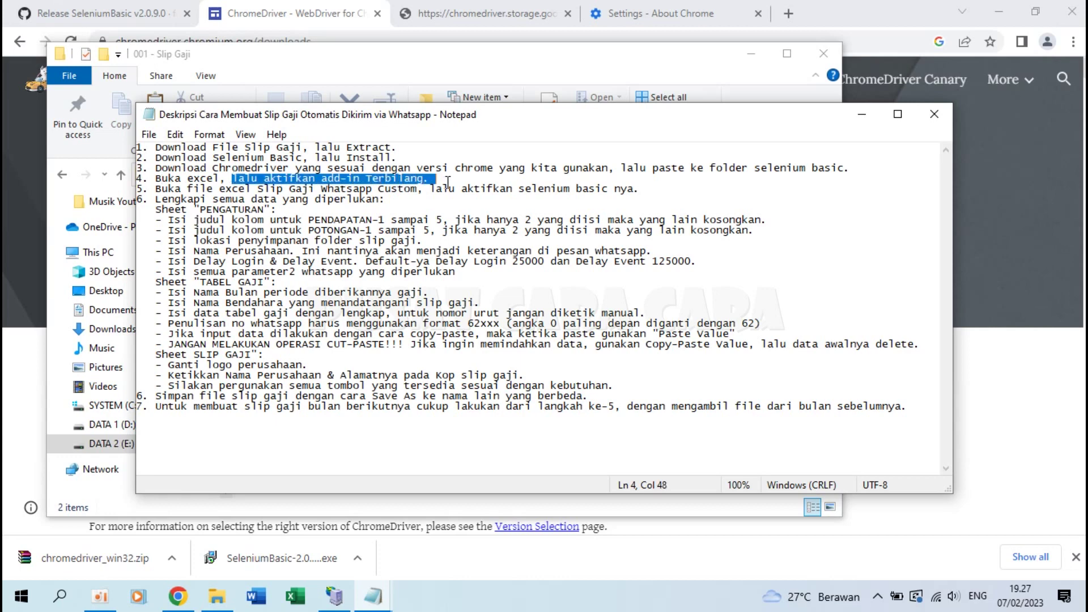
click(448, 181)
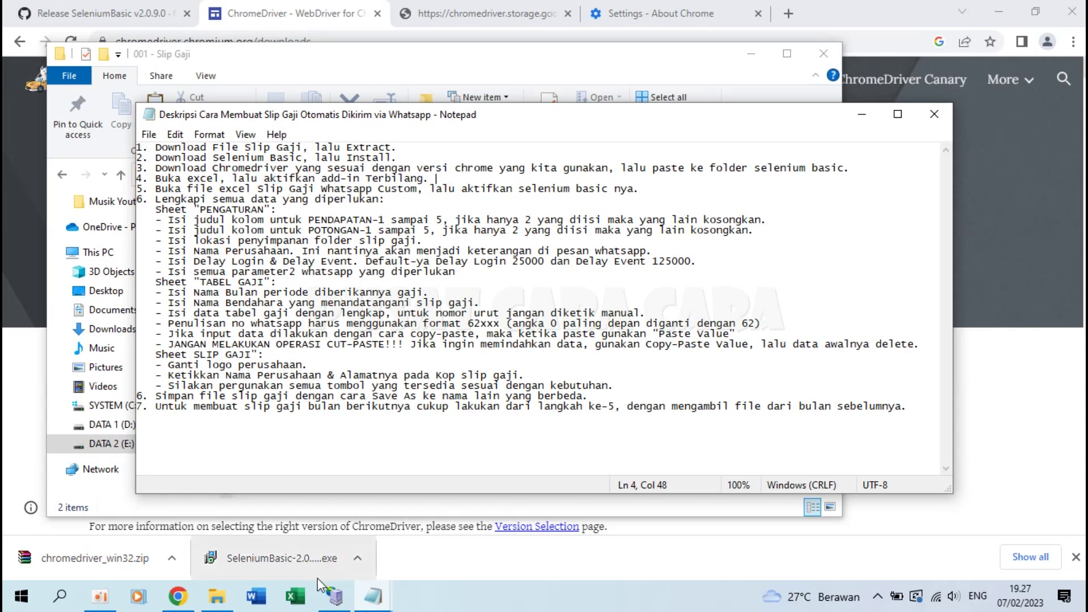
click(300, 604)
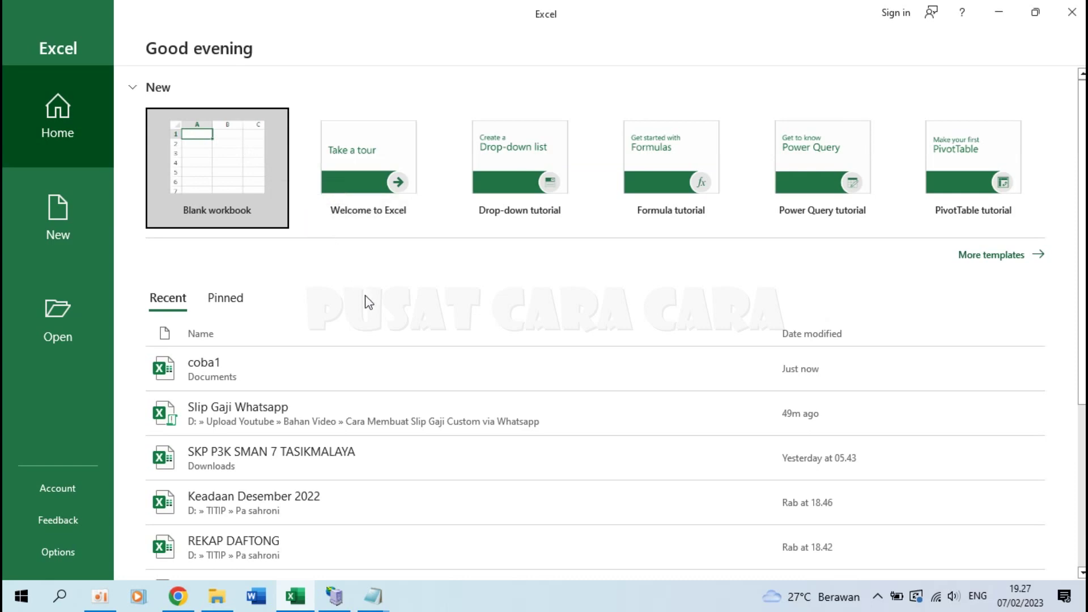
Step: Start a blank workbook and open the Excel add-ins list from Options
click(239, 182)
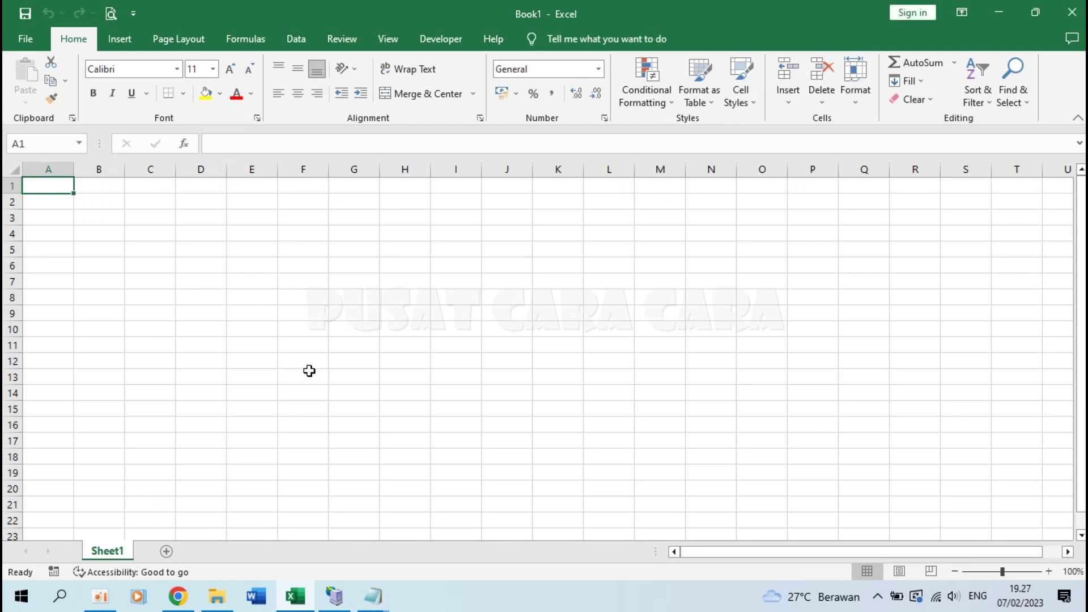
click(31, 34)
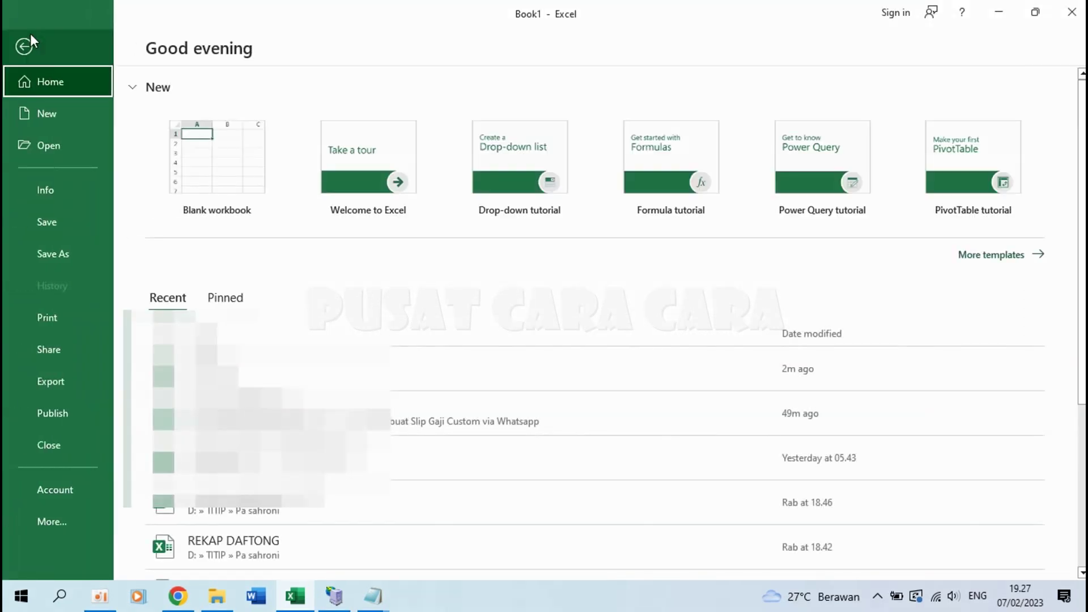
click(68, 527)
click(167, 559)
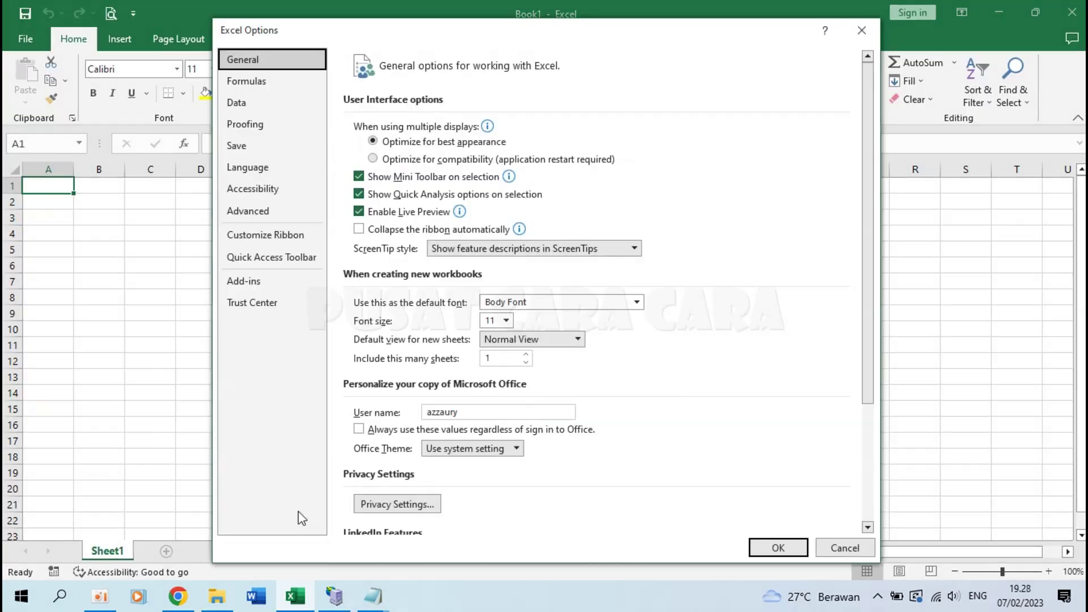
click(263, 281)
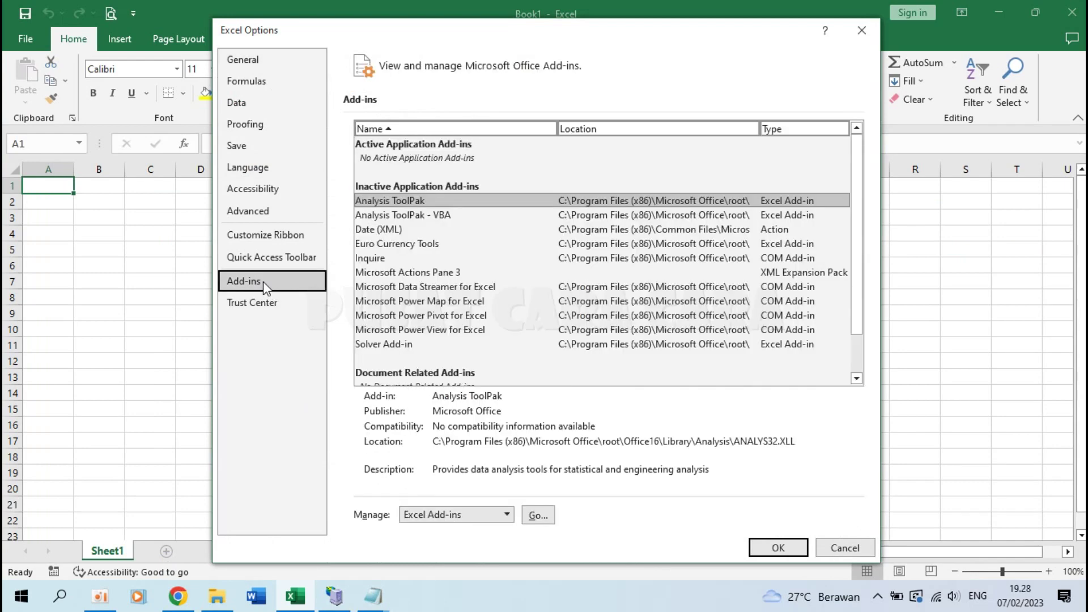
click(539, 516)
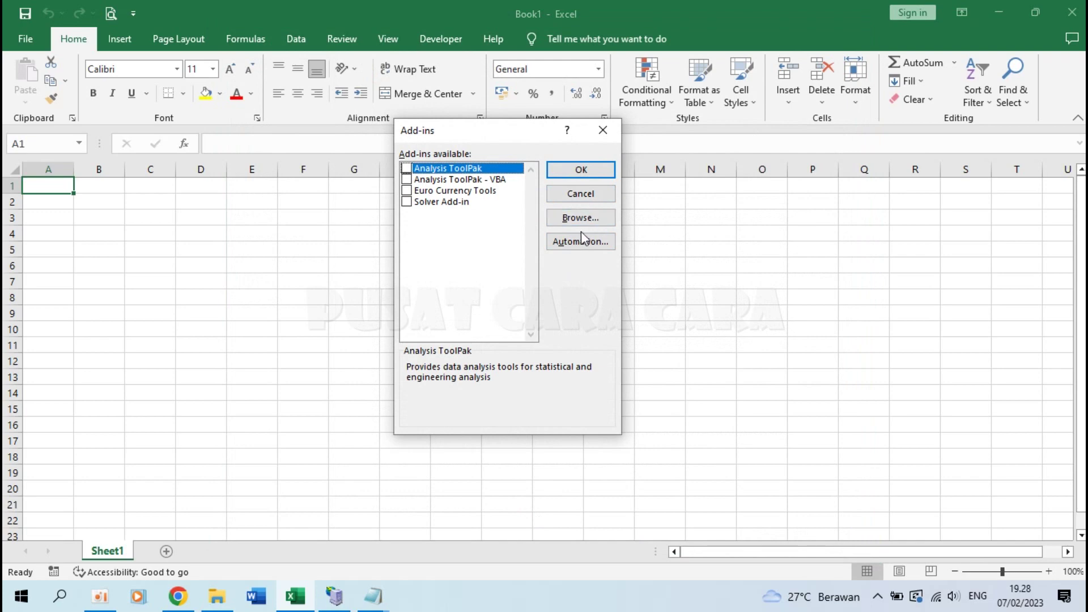
Step: Browse to the terbilang add-in in E:\001 - Slip Gaji and enable it
click(580, 219)
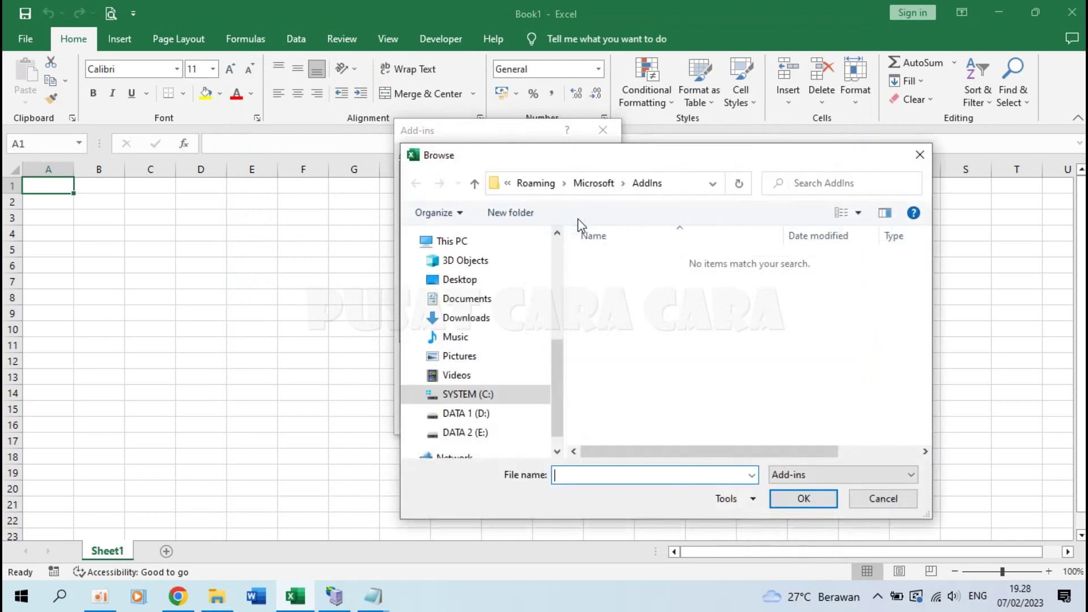
click(218, 598)
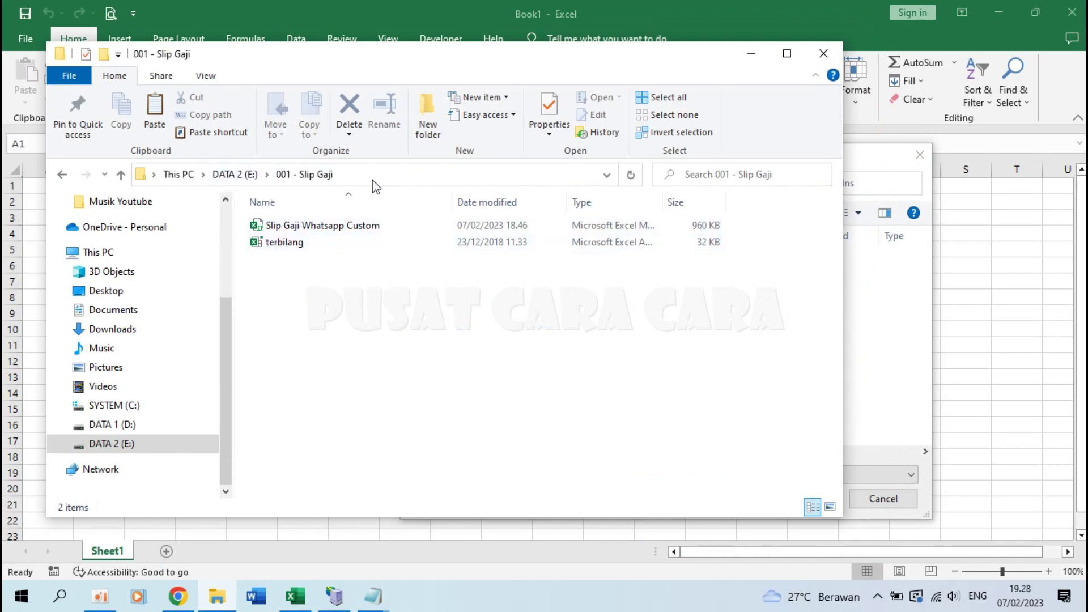
click(893, 337)
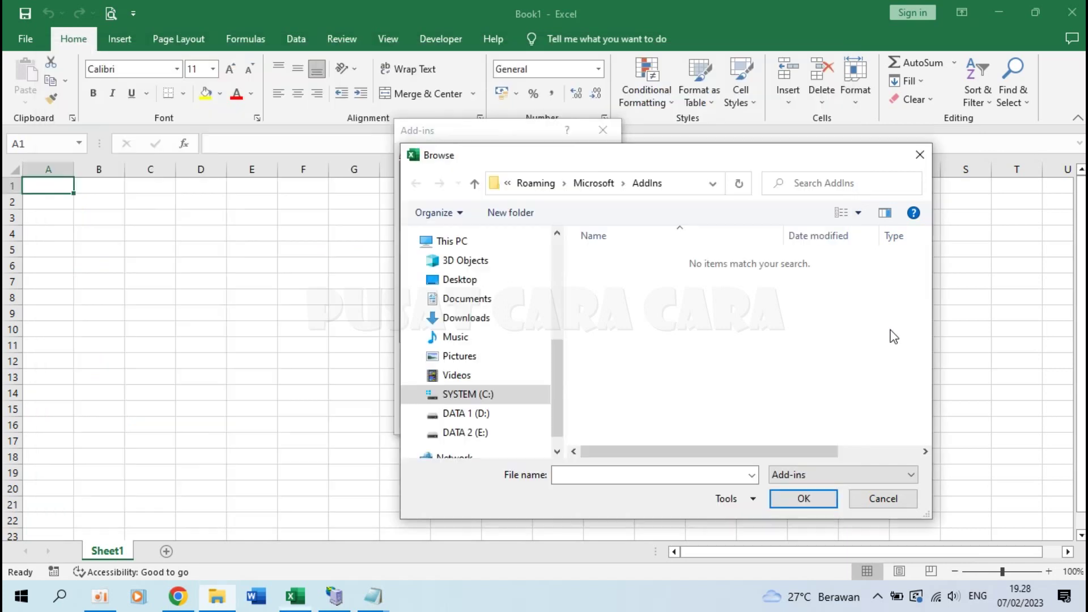
click(496, 433)
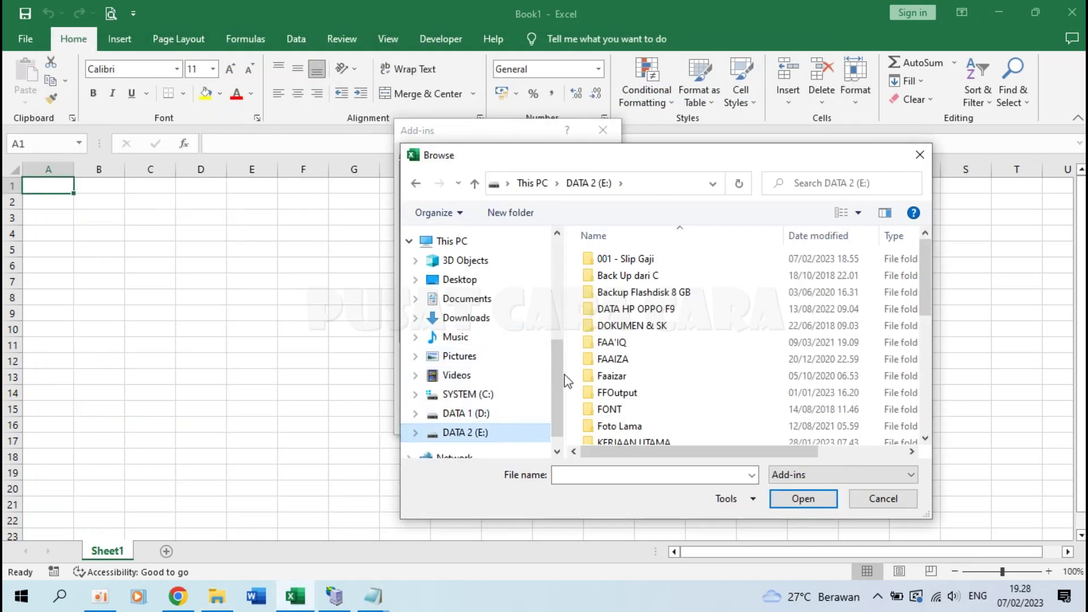
double_click(656, 260)
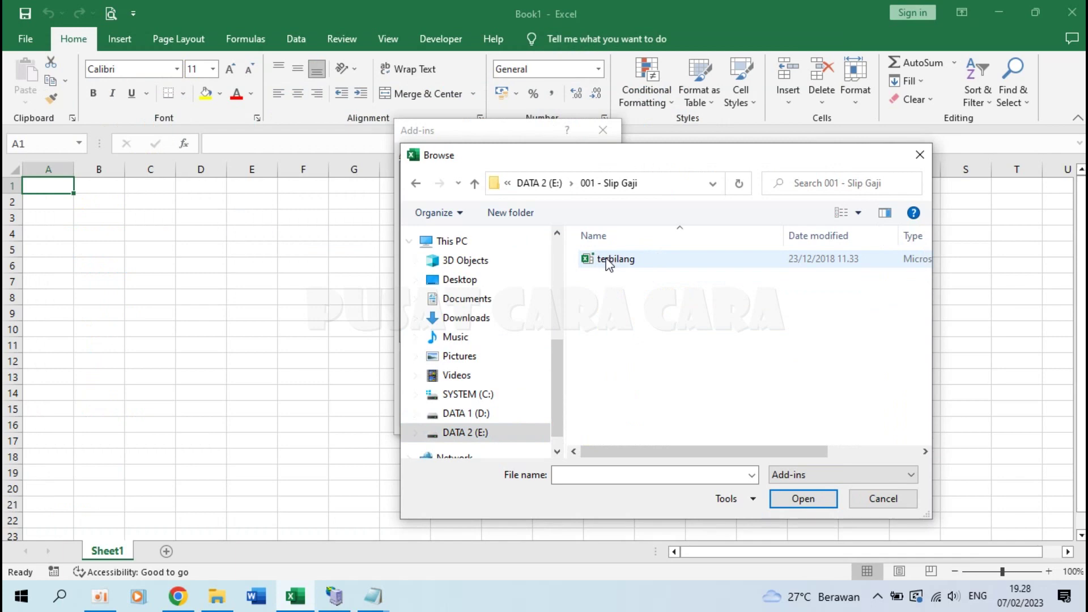
click(608, 262)
click(801, 499)
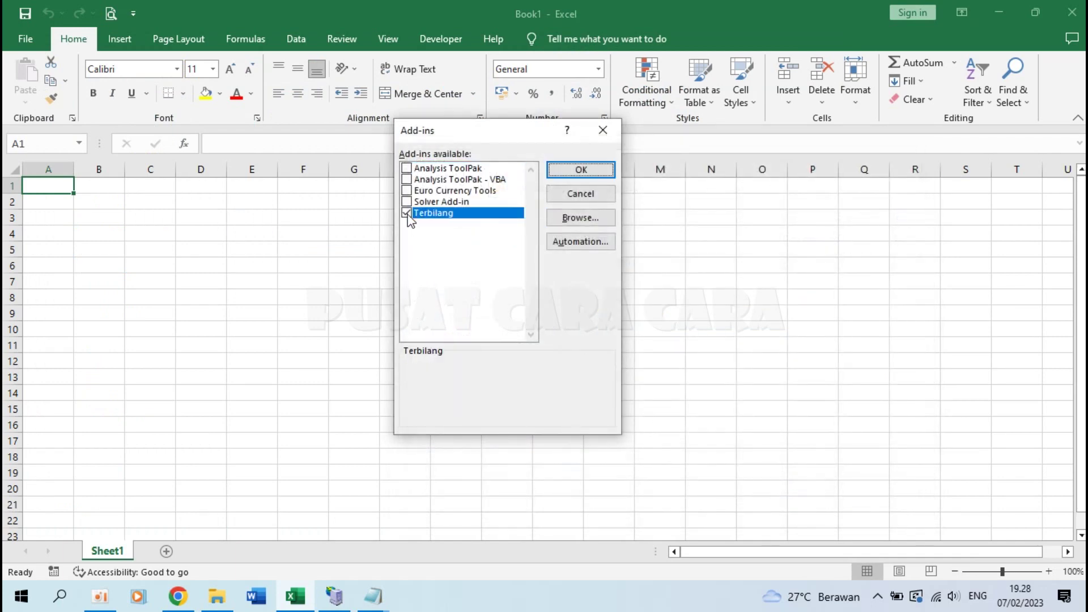
click(576, 172)
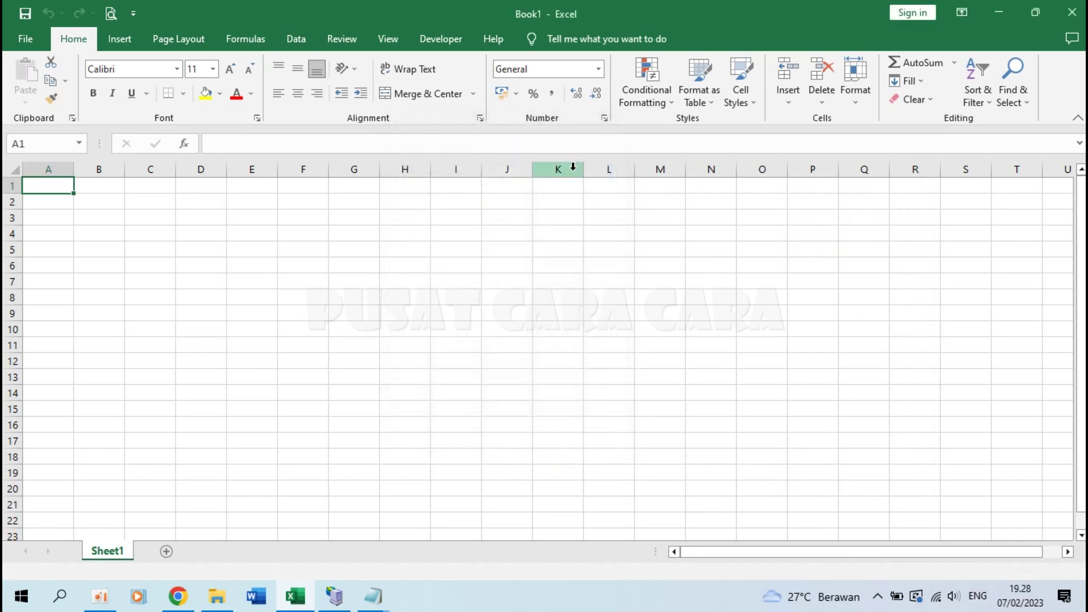
Step: Test =Terbilang(234) in cell A1, then delete the test formula
text(=)
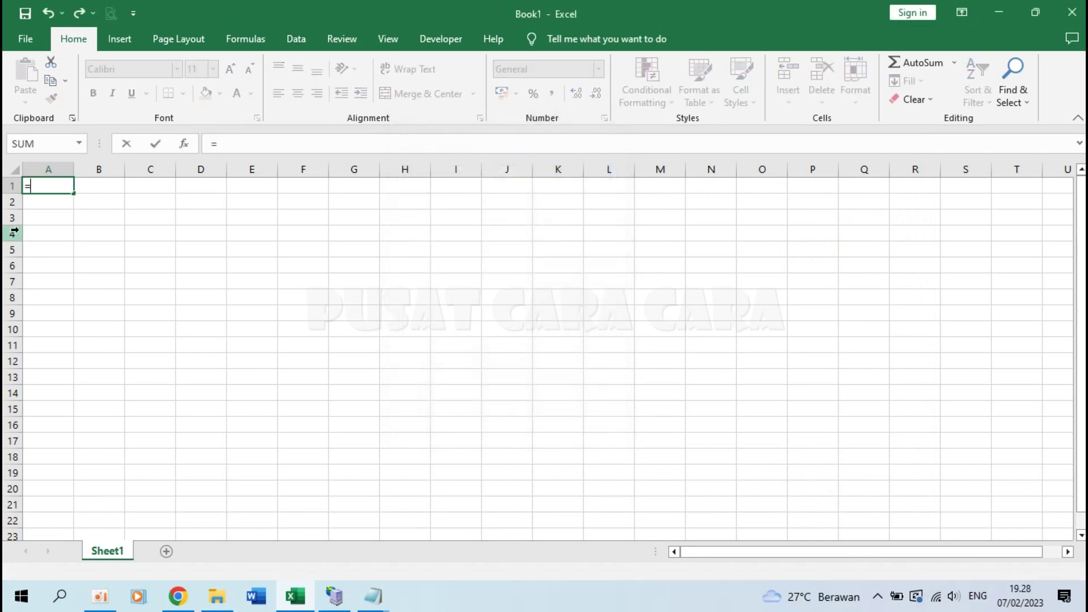
text(terbil)
double_click(66, 203)
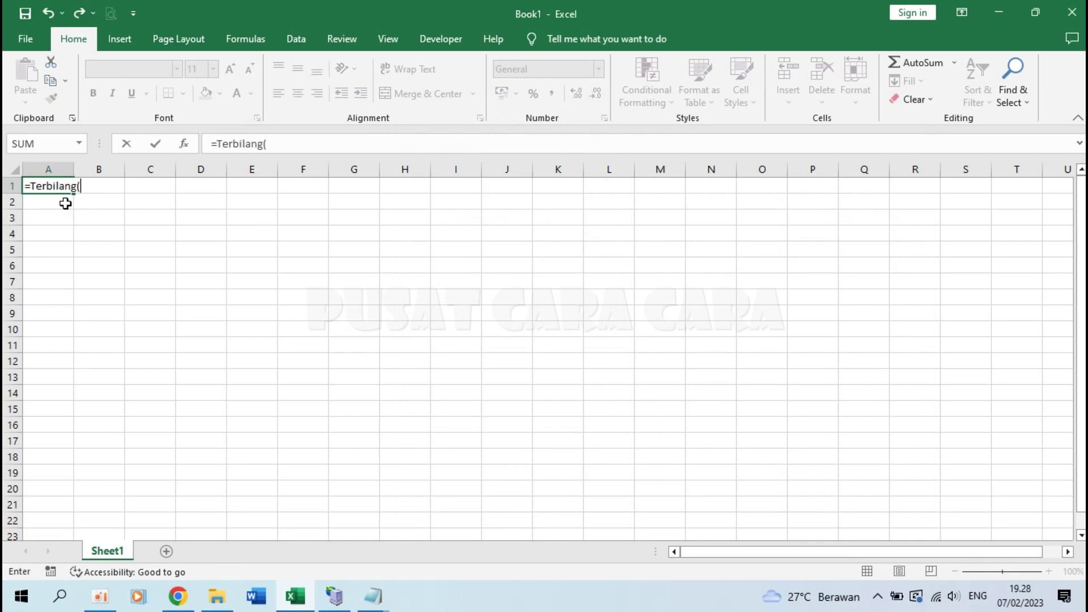
text(234)
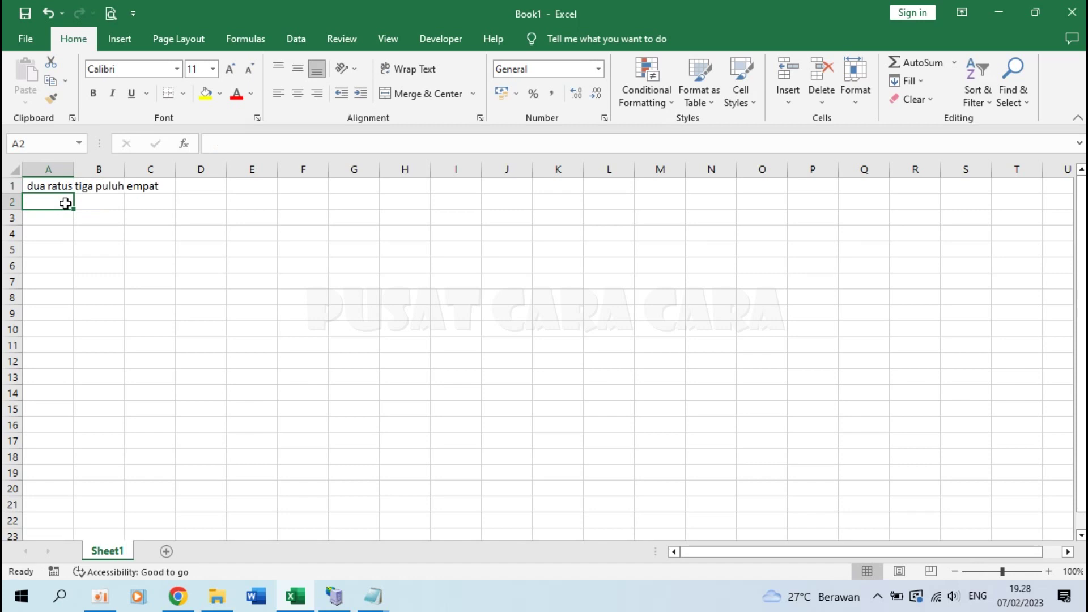
click(55, 183)
key(Delete)
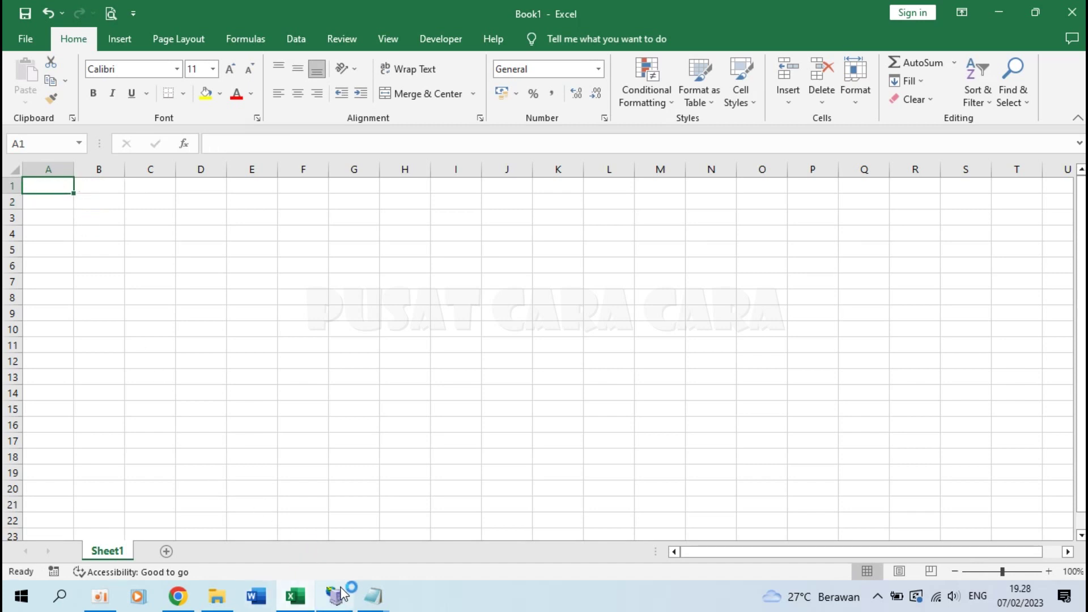
click(372, 602)
click(436, 532)
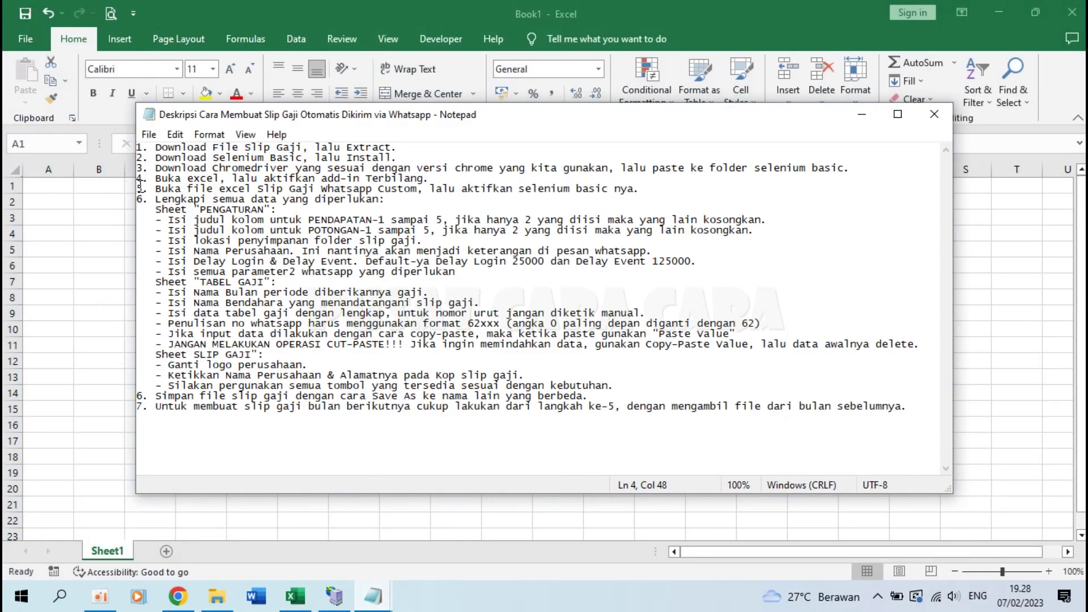
drag(138, 188, 461, 189)
click(460, 188)
click(862, 114)
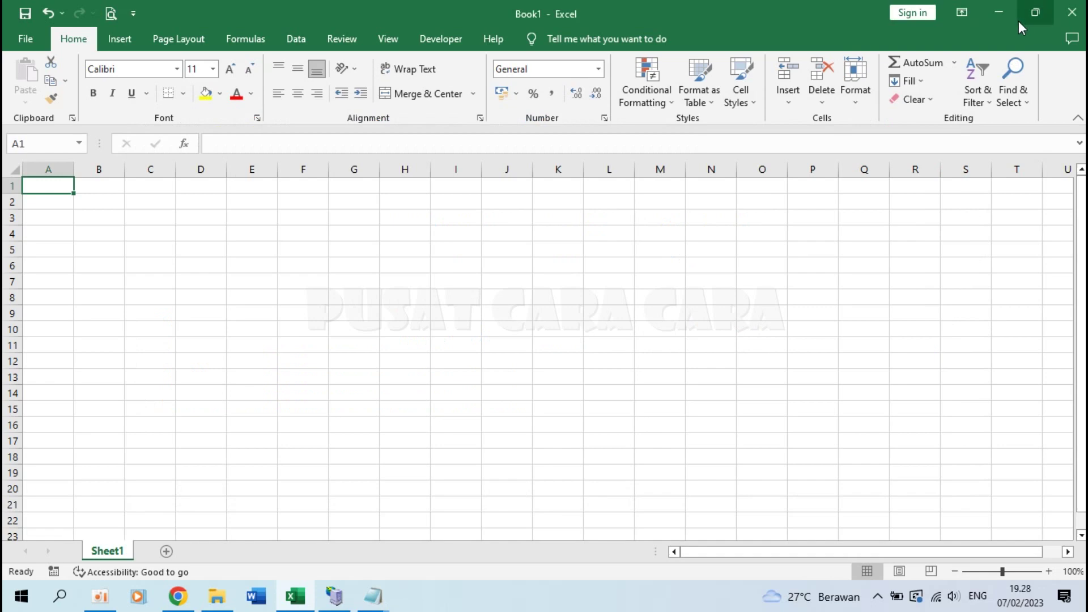
Step: Open Slip Gaji Whatsapp Custom with macros enabled and look over the SLIP GAJI and TABEL GAJI sheets
click(211, 601)
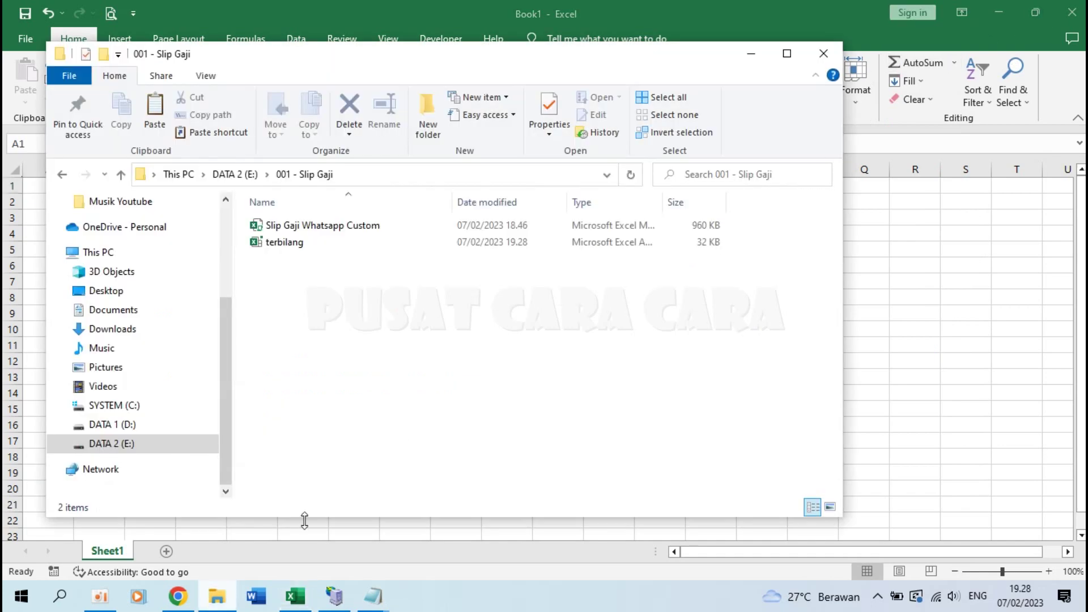
click(317, 229)
double_click(317, 229)
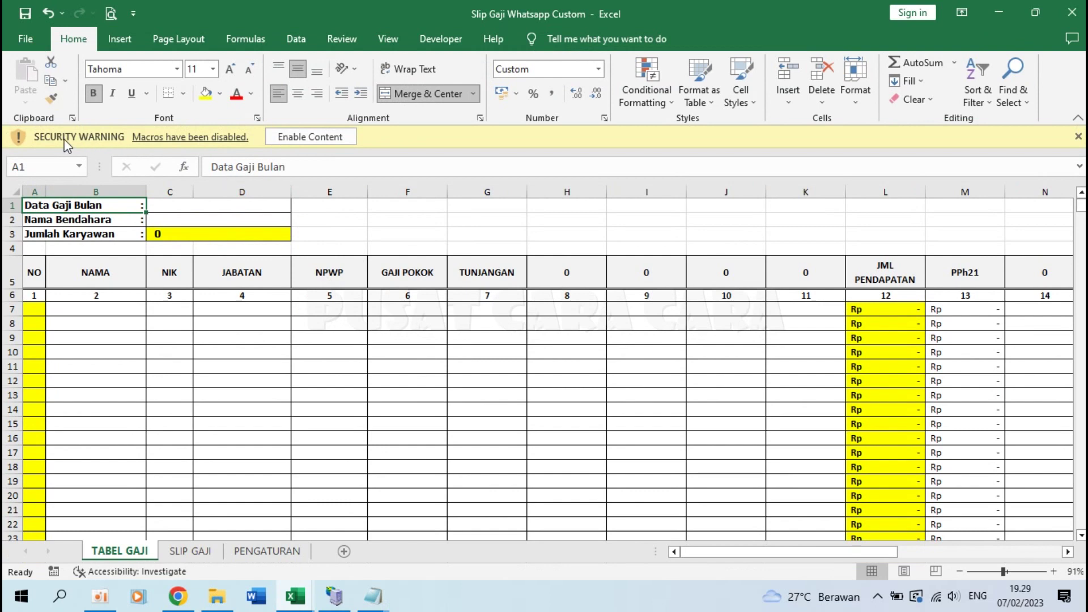
click(311, 137)
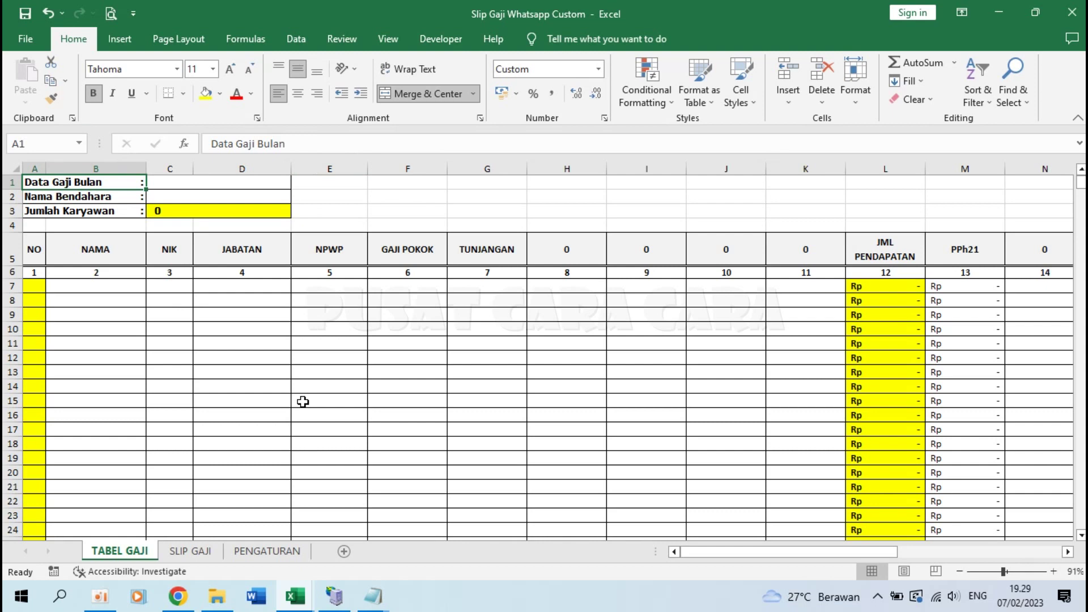
click(196, 552)
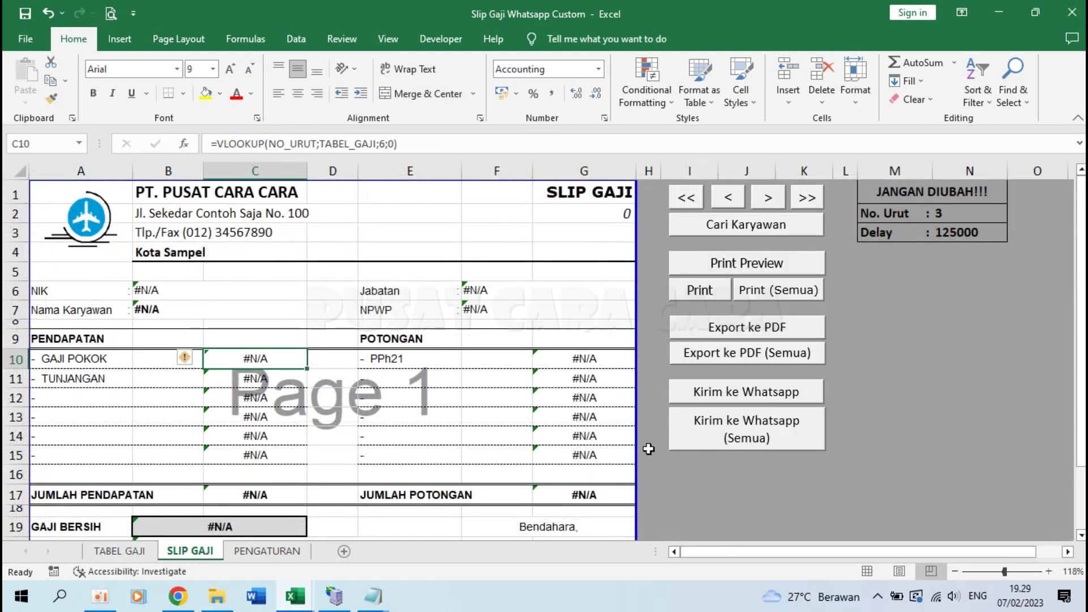
click(119, 553)
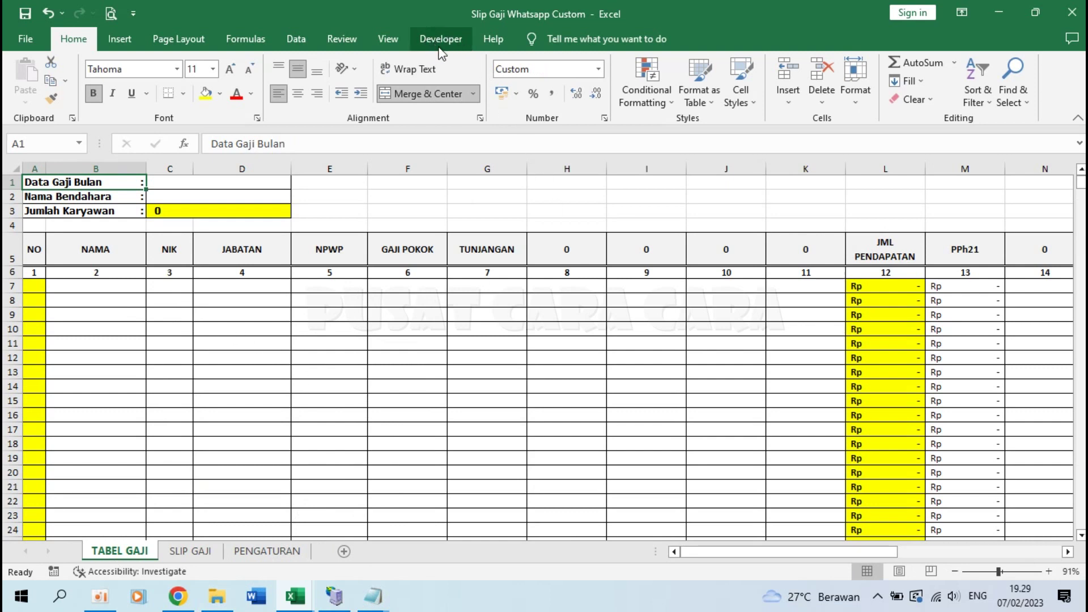
click(26, 40)
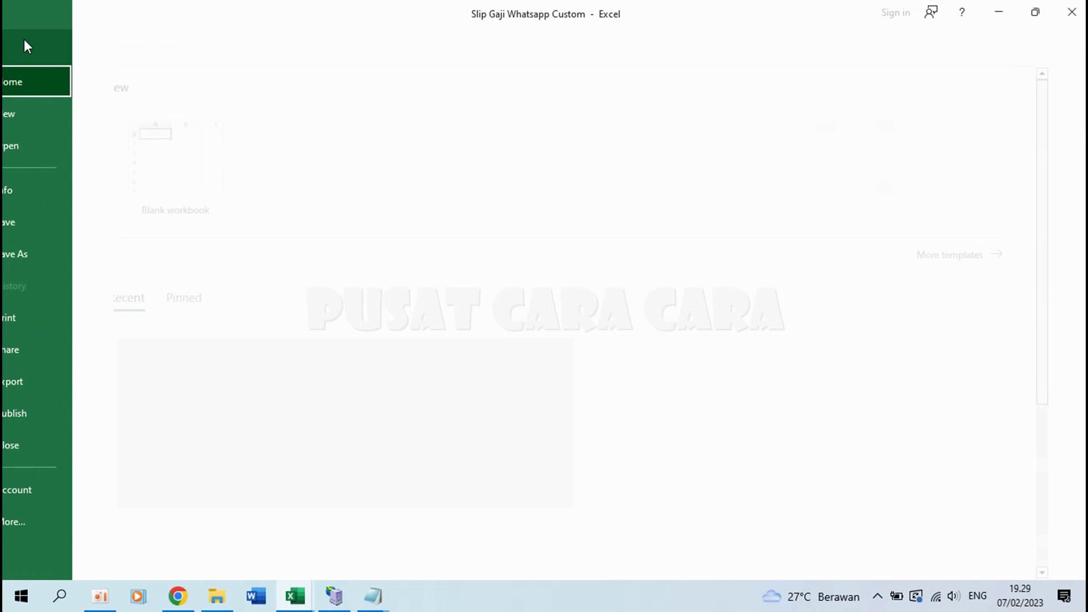
click(55, 518)
click(154, 553)
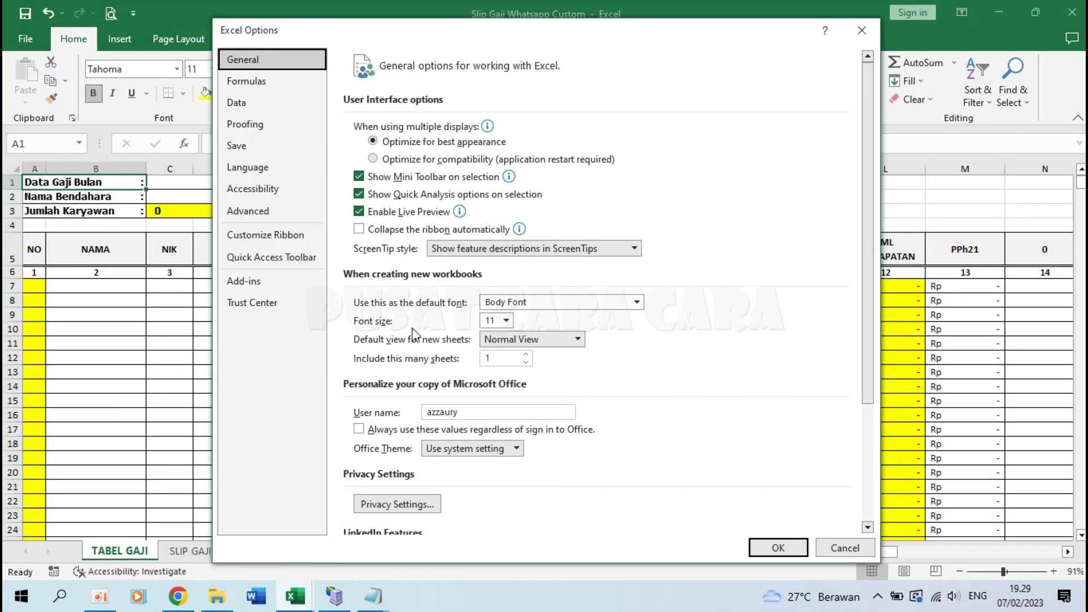
click(278, 244)
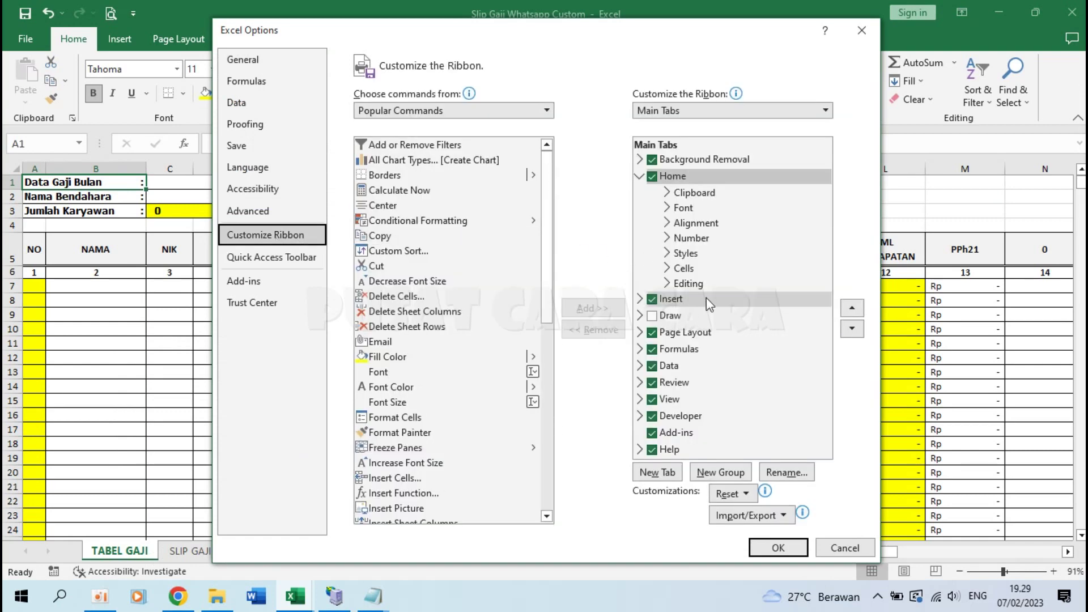
click(652, 417)
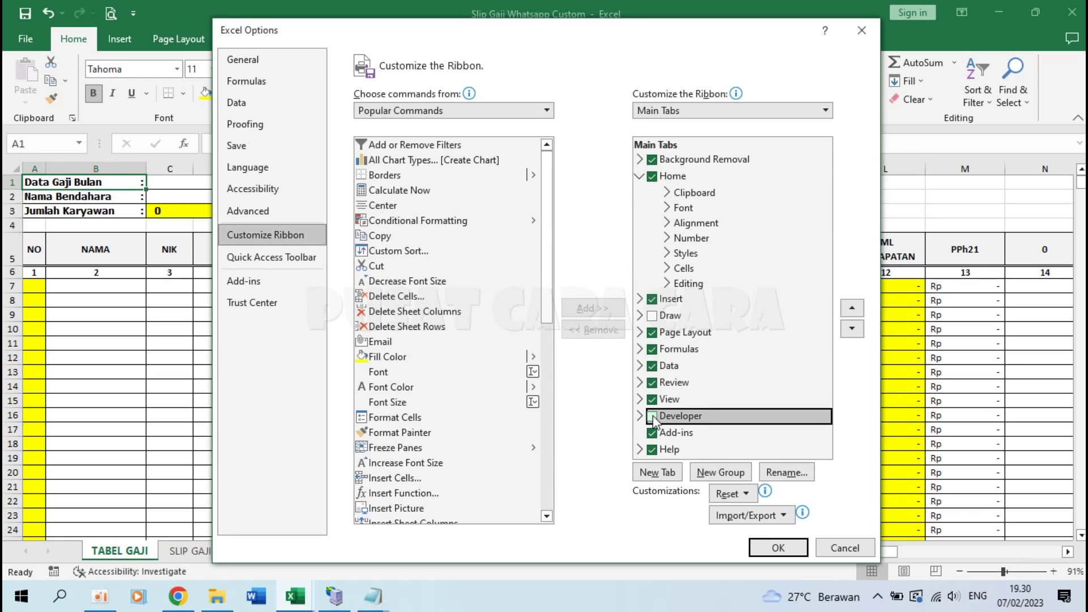
click(779, 548)
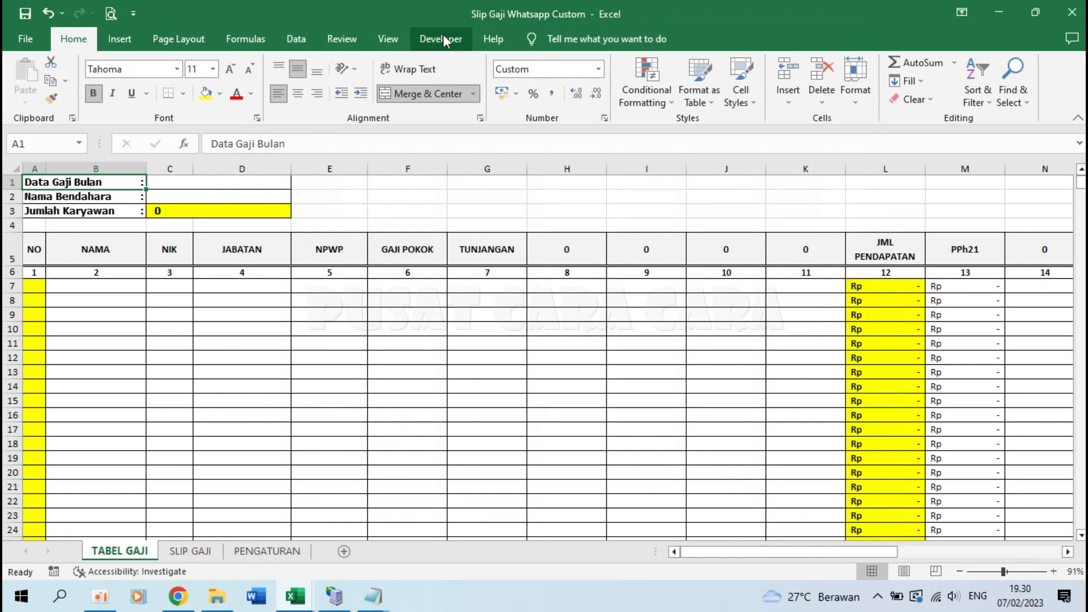
Step: Keep Selenium Type Library checked in the VBA project's References, then go back to Excel
click(443, 38)
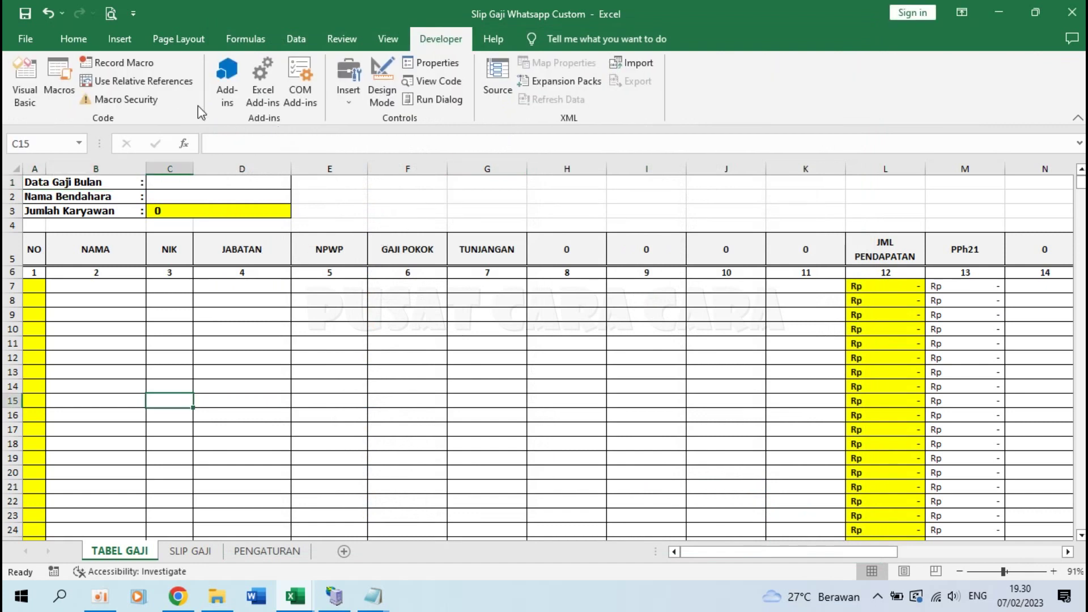
click(21, 85)
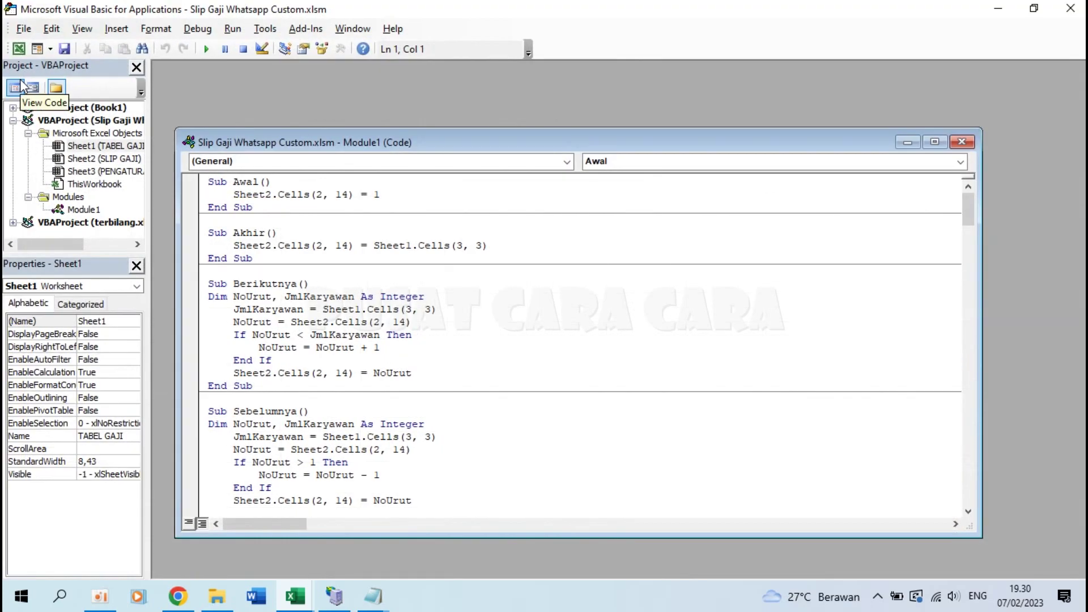
click(266, 29)
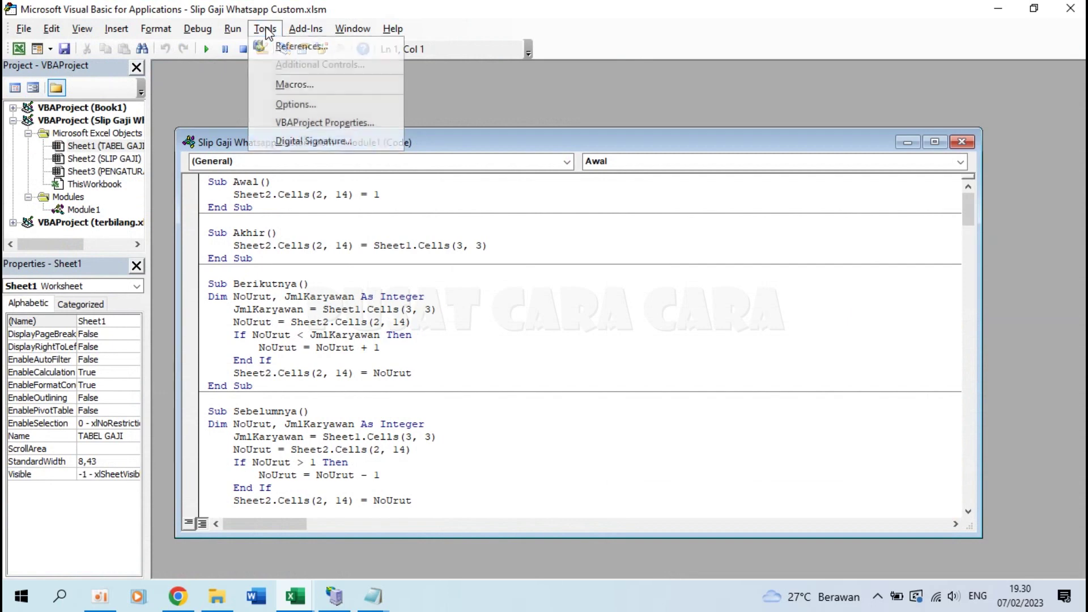
click(288, 44)
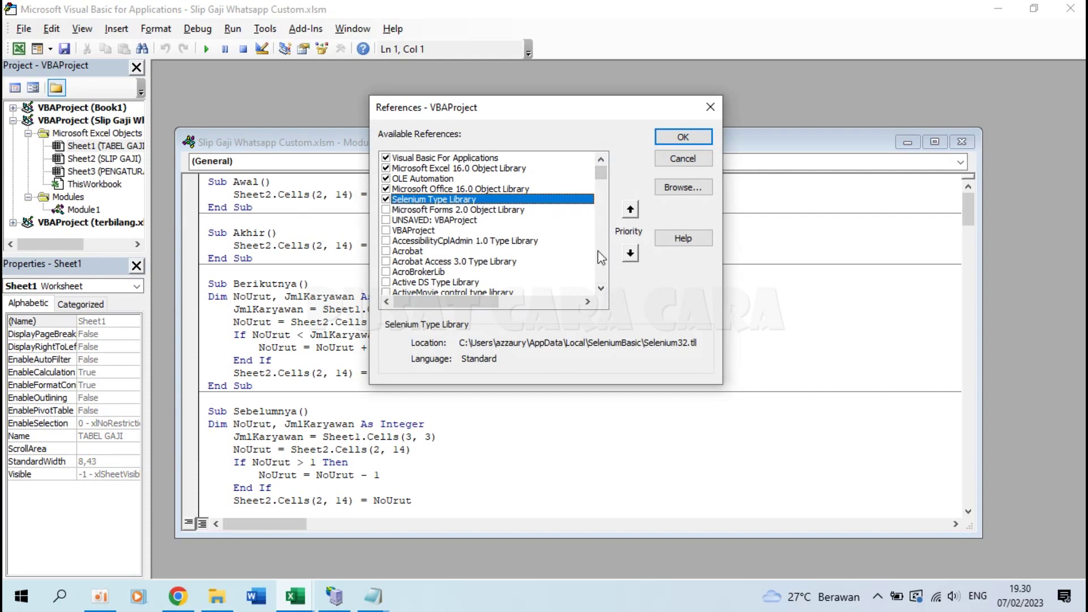
scroll(608, 286, down, 5)
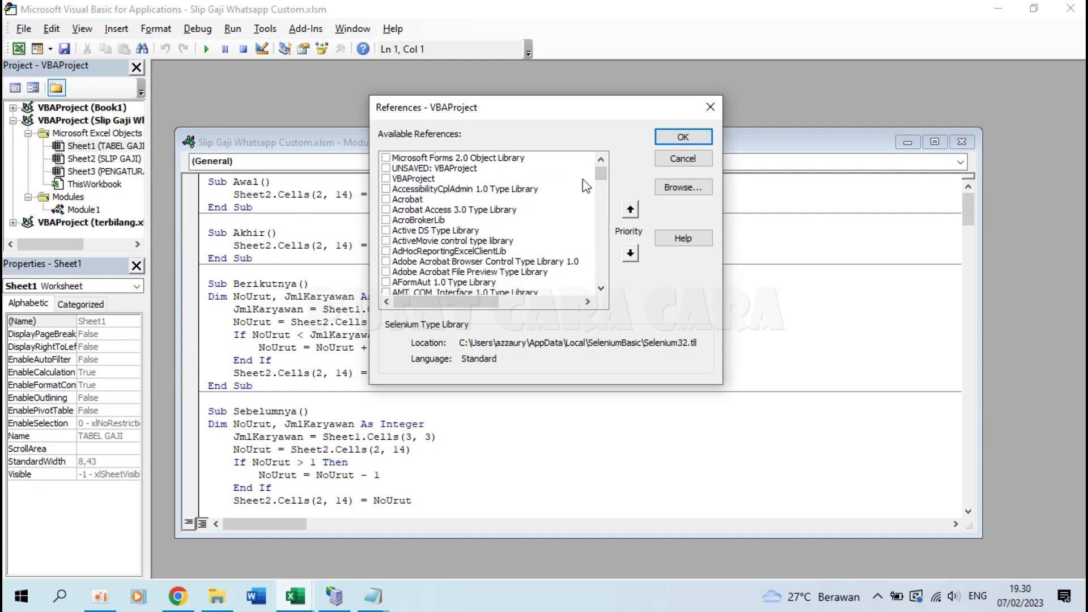
mouse_move(601, 171)
mouse_down()
mouse_move(602, 259)
mouse_move(601, 170)
mouse_up()
scroll(483, 203, up, 4)
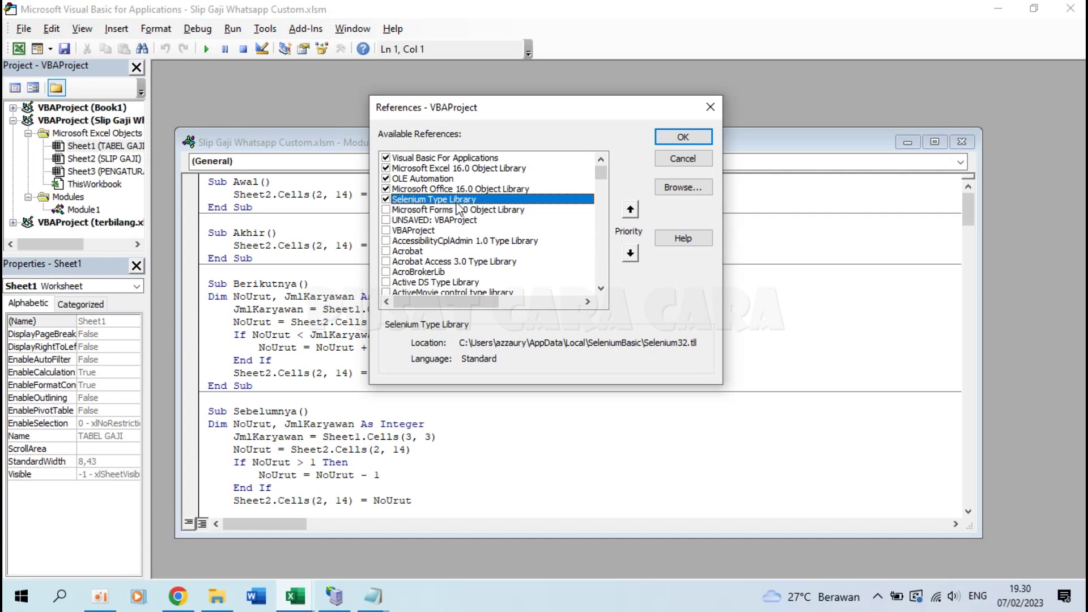
click(687, 137)
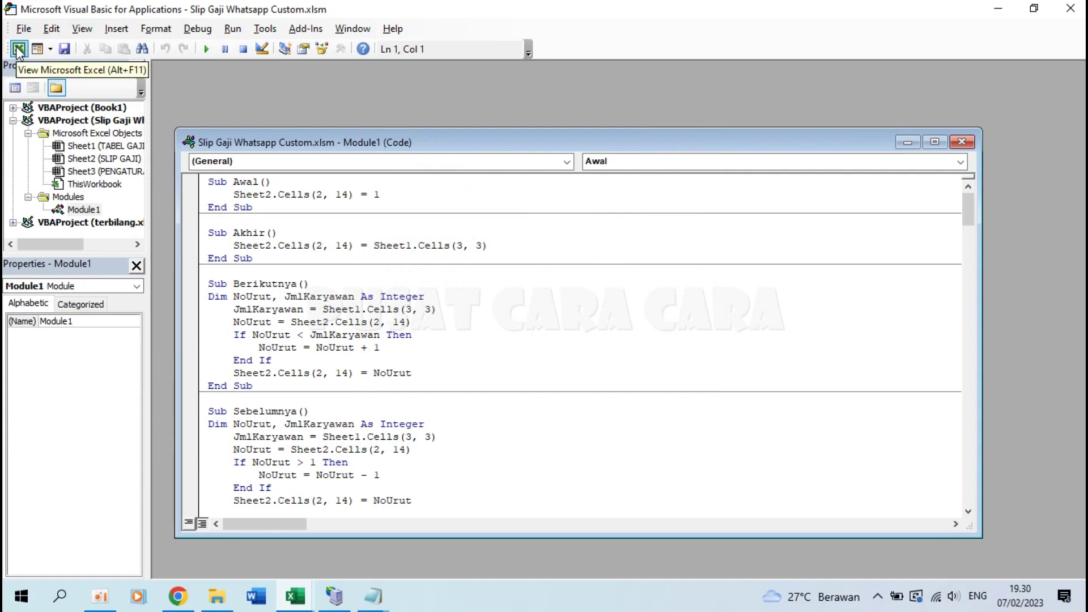
click(19, 49)
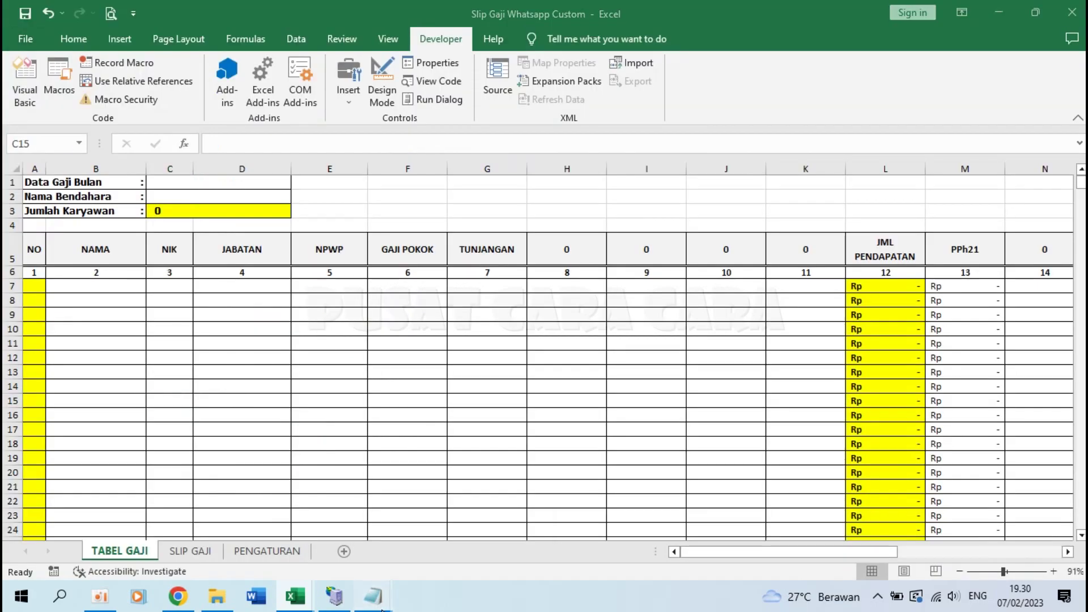
Step: Read step 6 in the instructions note, then switch to the PENGATURAN sheet
mouse_move(382, 606)
click(455, 533)
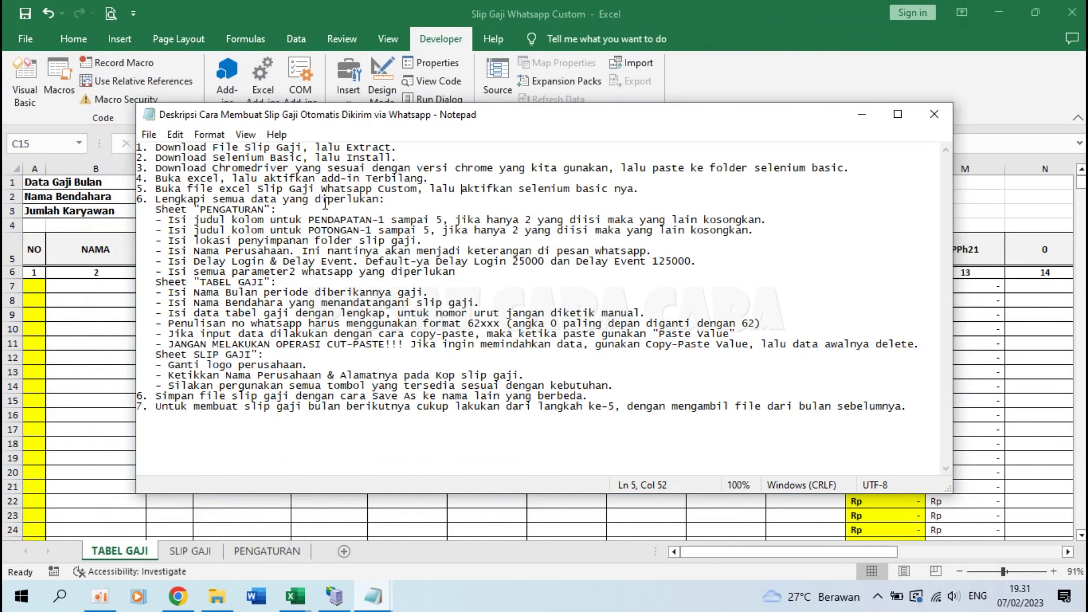
drag(155, 203, 405, 200)
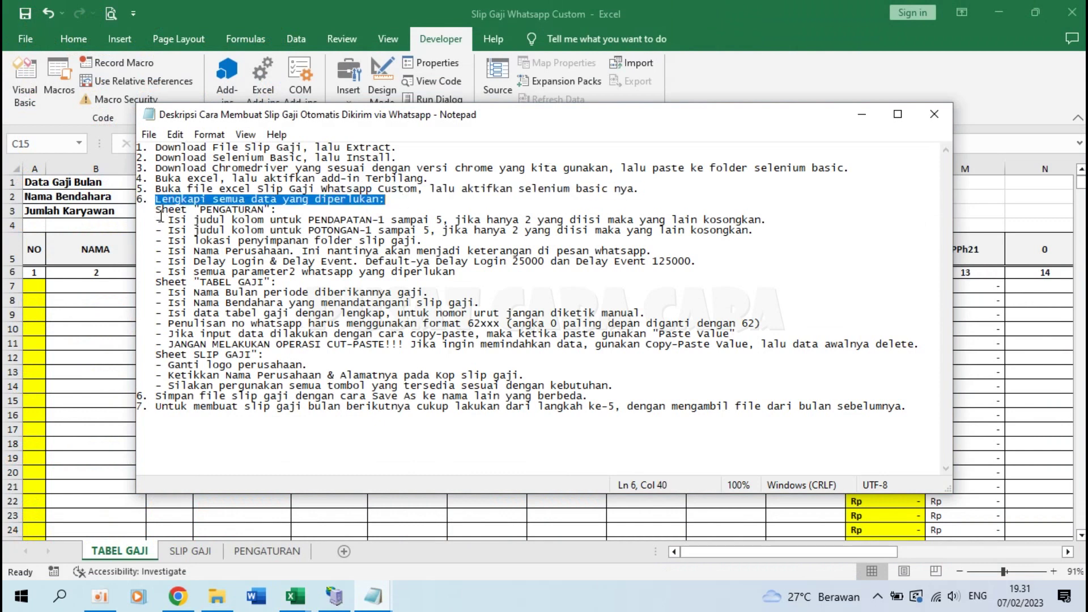
click(157, 209)
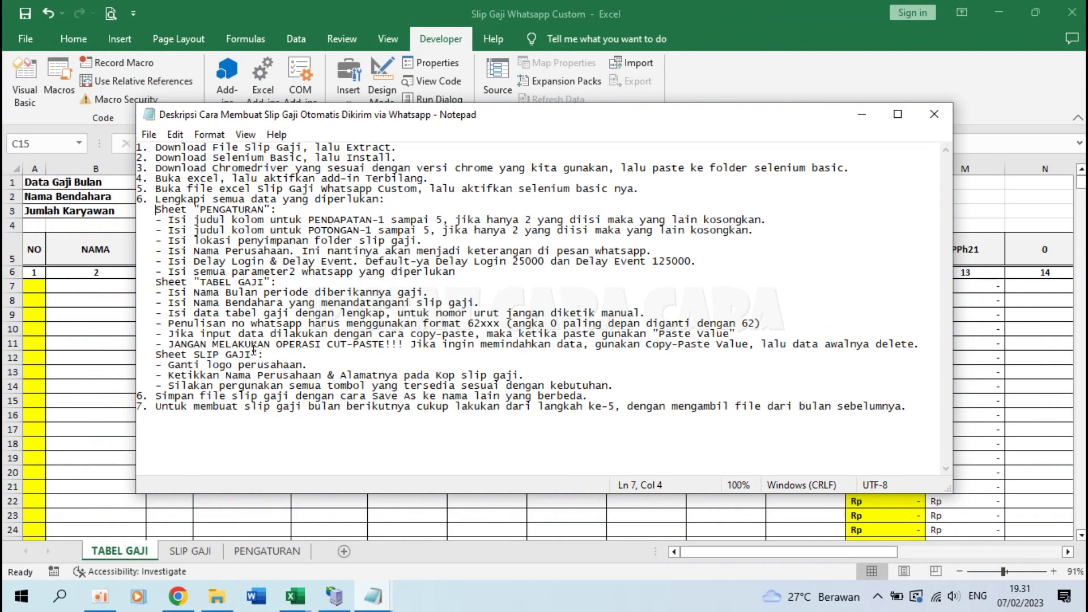
click(249, 554)
click(249, 553)
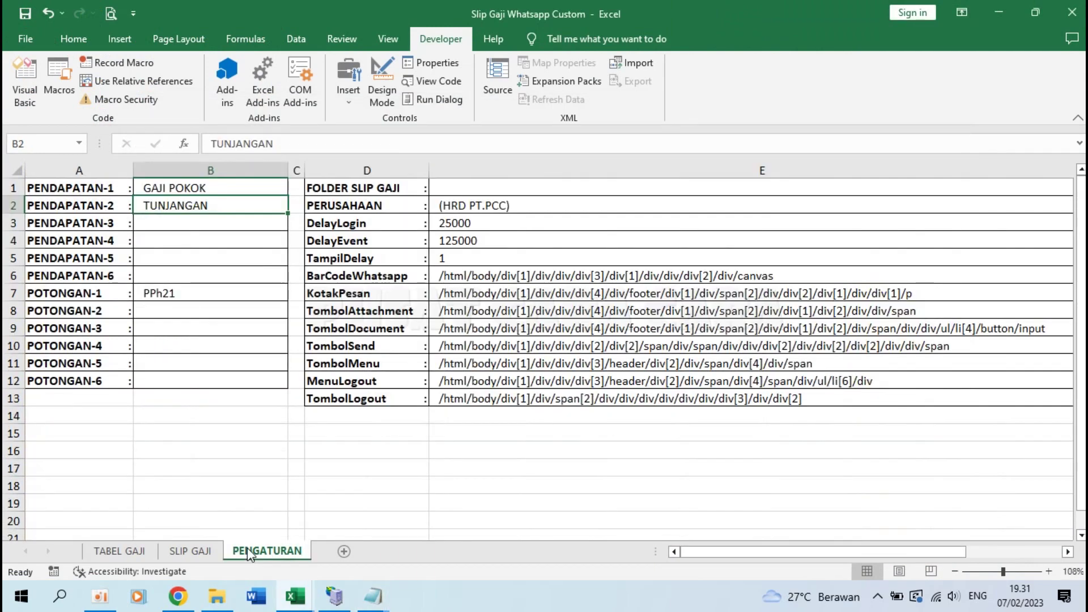
Step: Check the note on PENDAPATAN column titles against PENGATURAN labels GAJI POKOK, TUNJANGAN and PPh21
mouse_move(372, 596)
click(497, 511)
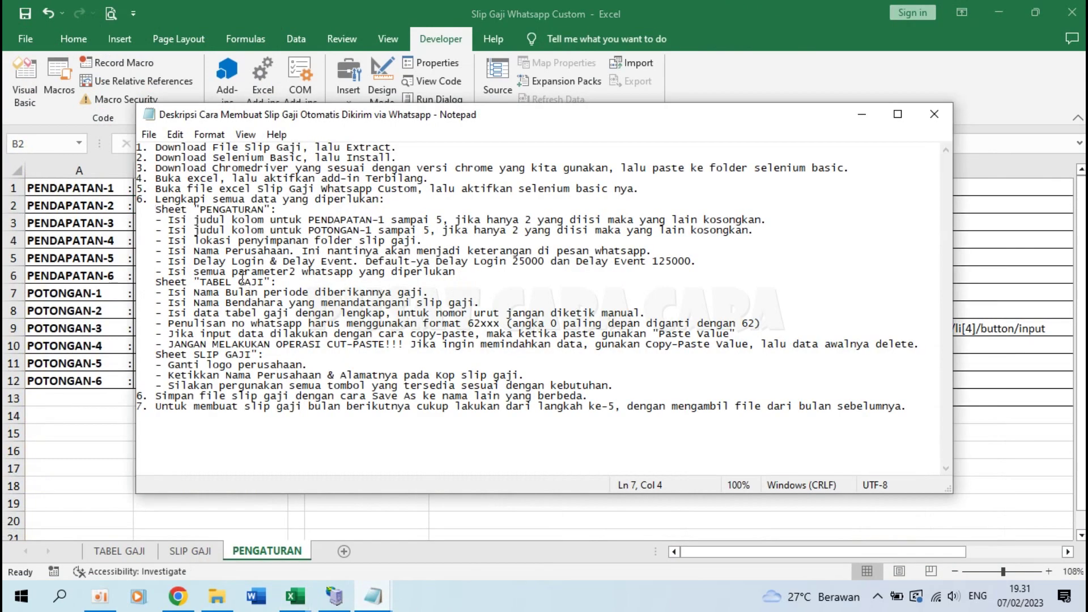
drag(195, 218, 540, 218)
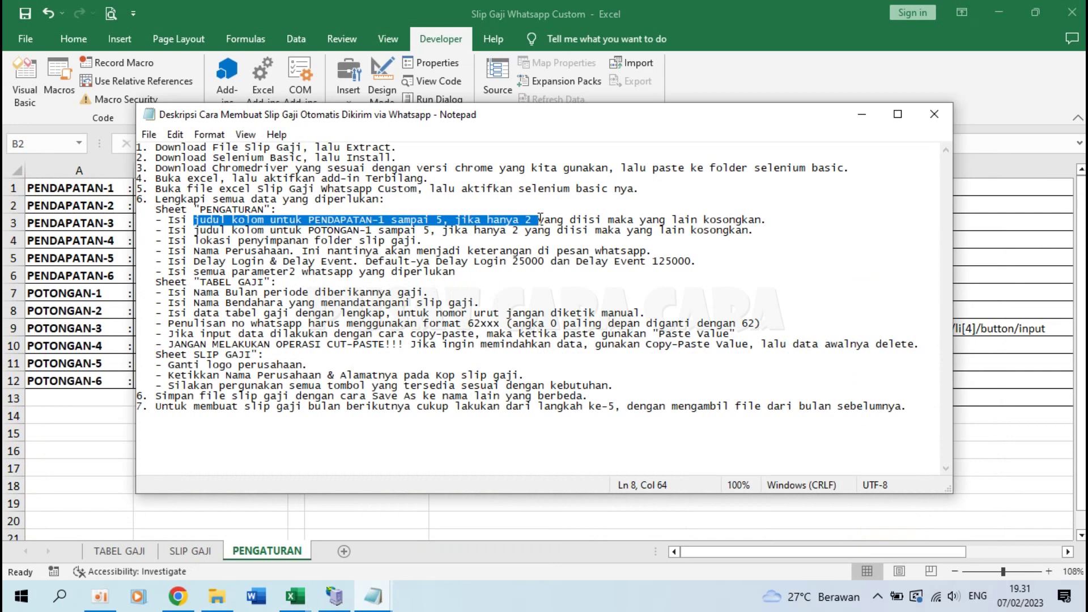
click(540, 219)
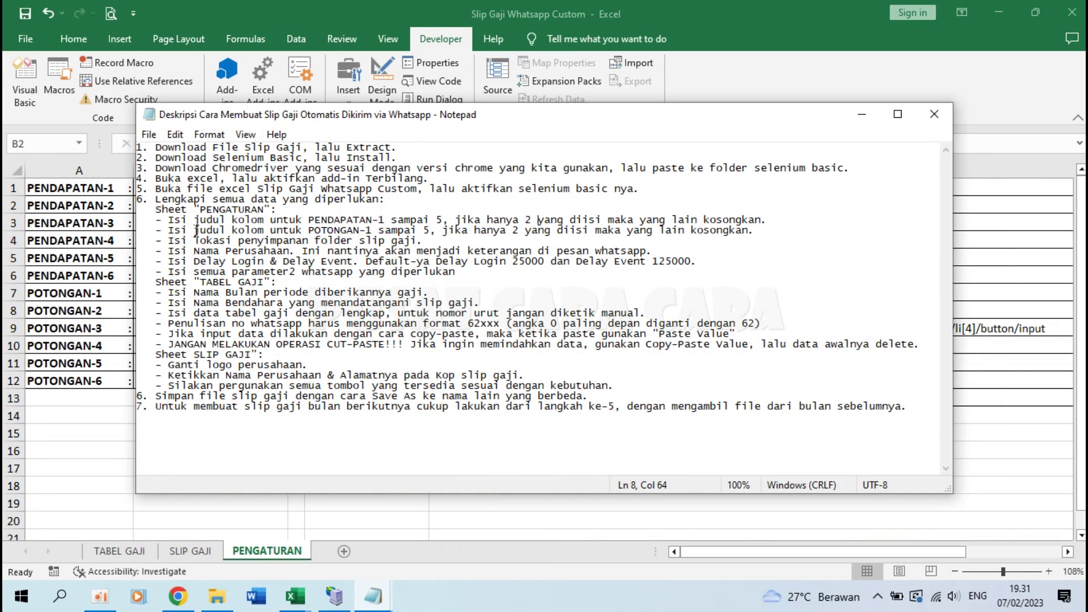
key(alt+Tab)
click(172, 190)
click(164, 291)
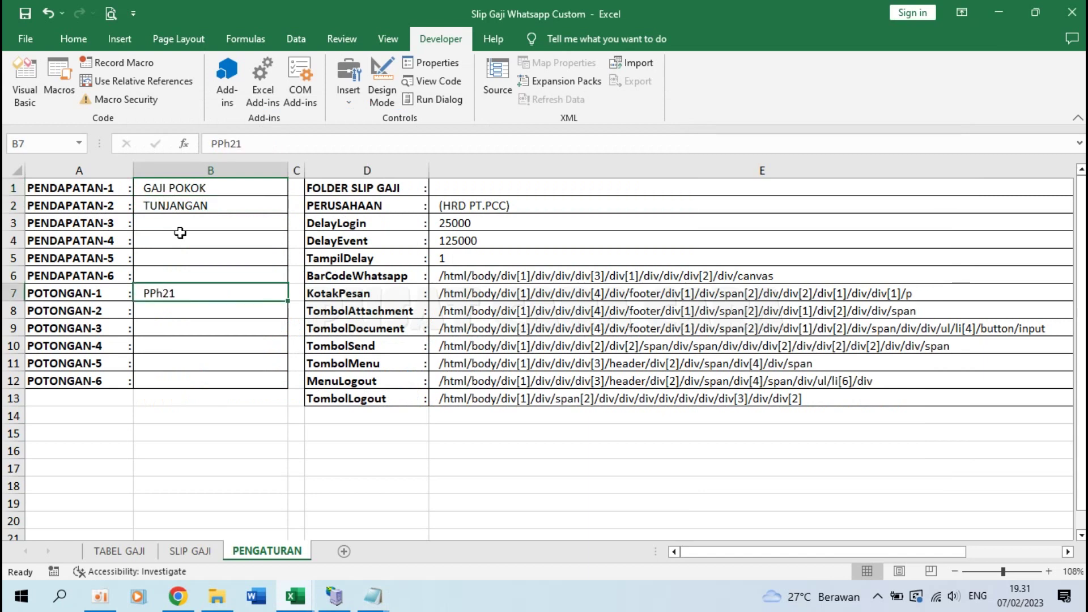
click(177, 186)
click(188, 207)
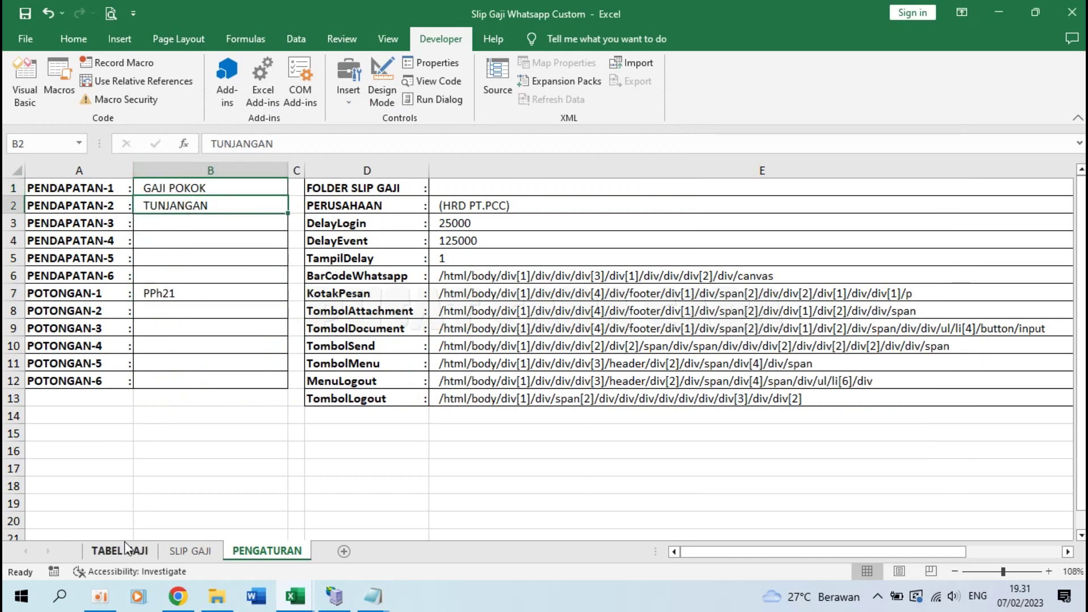
Step: Verify TABEL GAJI headers F5, G5 and H5 link to PENGATURAN cells B1, B2 and B3
click(120, 551)
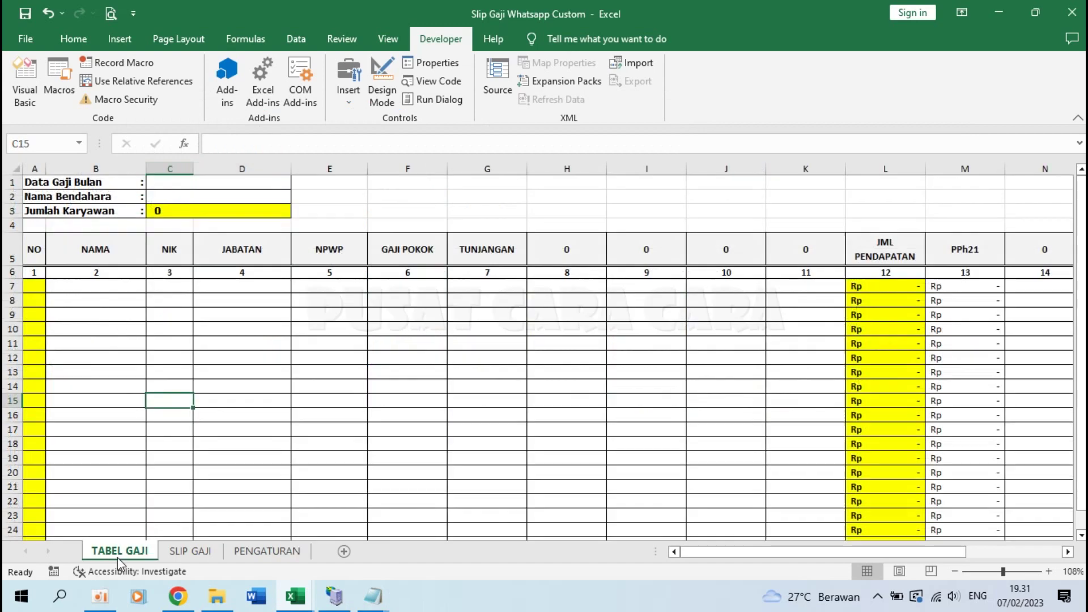
click(428, 247)
click(497, 252)
click(266, 550)
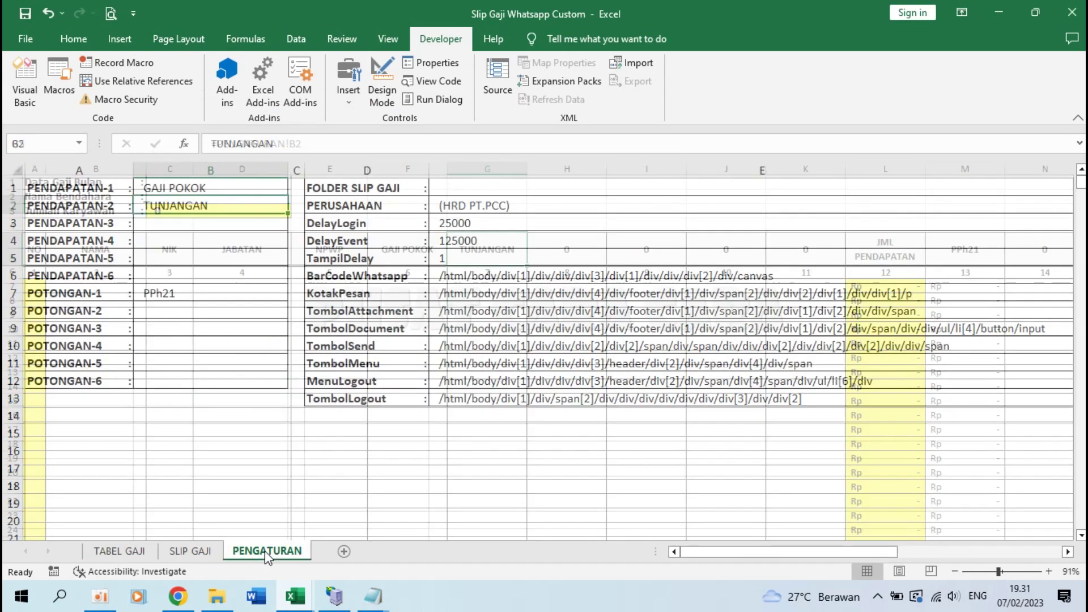
click(176, 217)
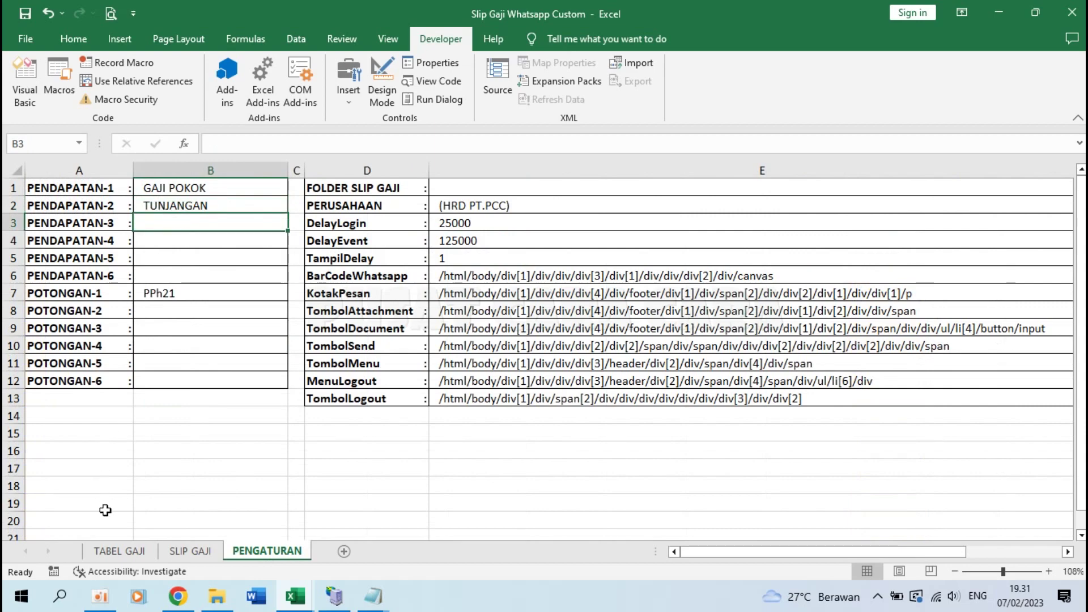
click(120, 550)
click(575, 253)
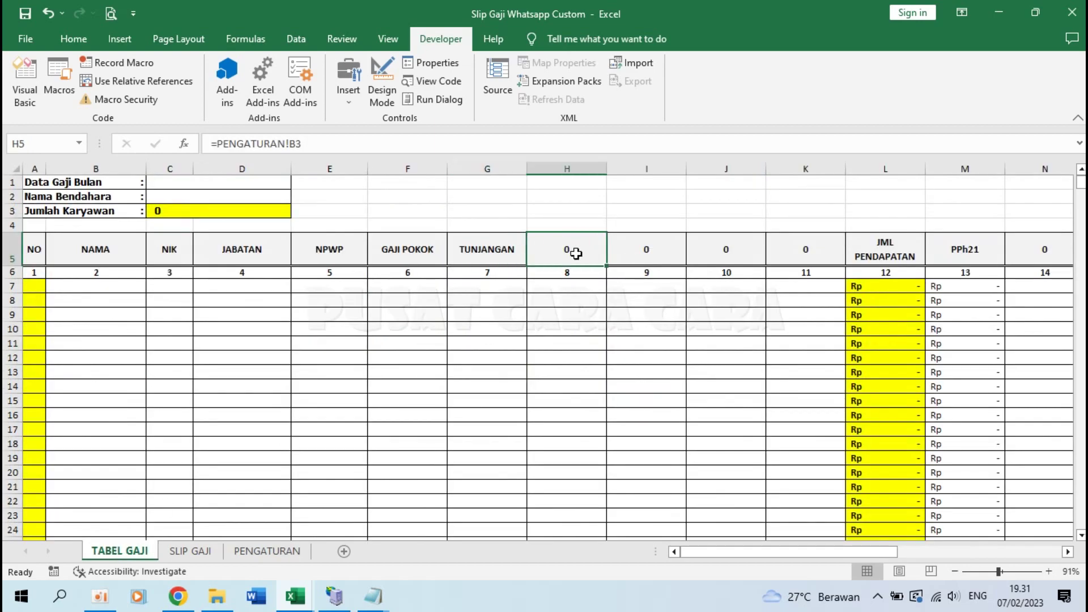
click(265, 551)
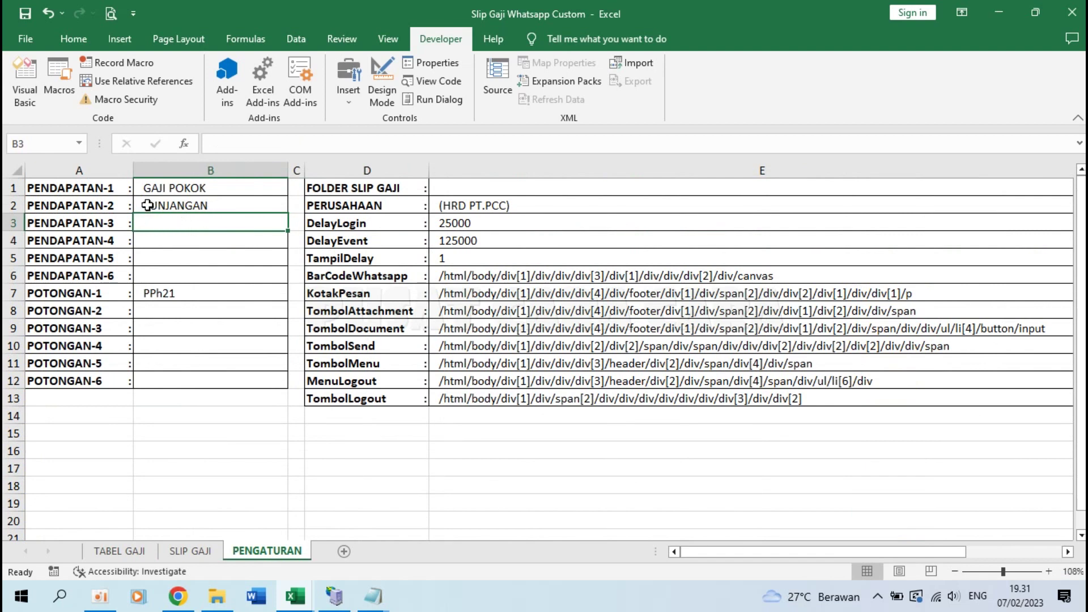
click(218, 185)
click(207, 205)
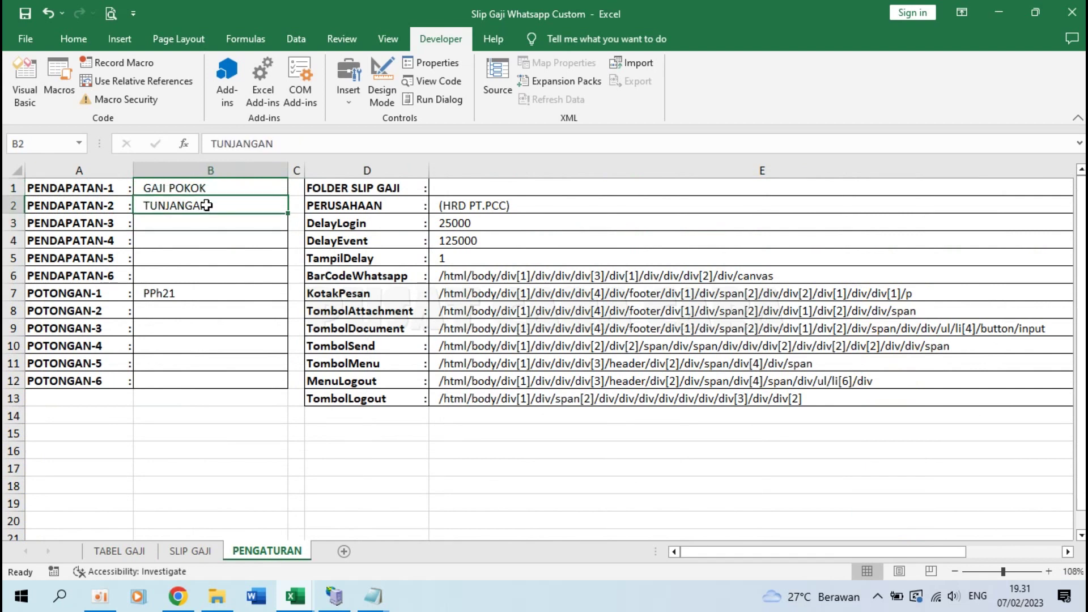
click(220, 188)
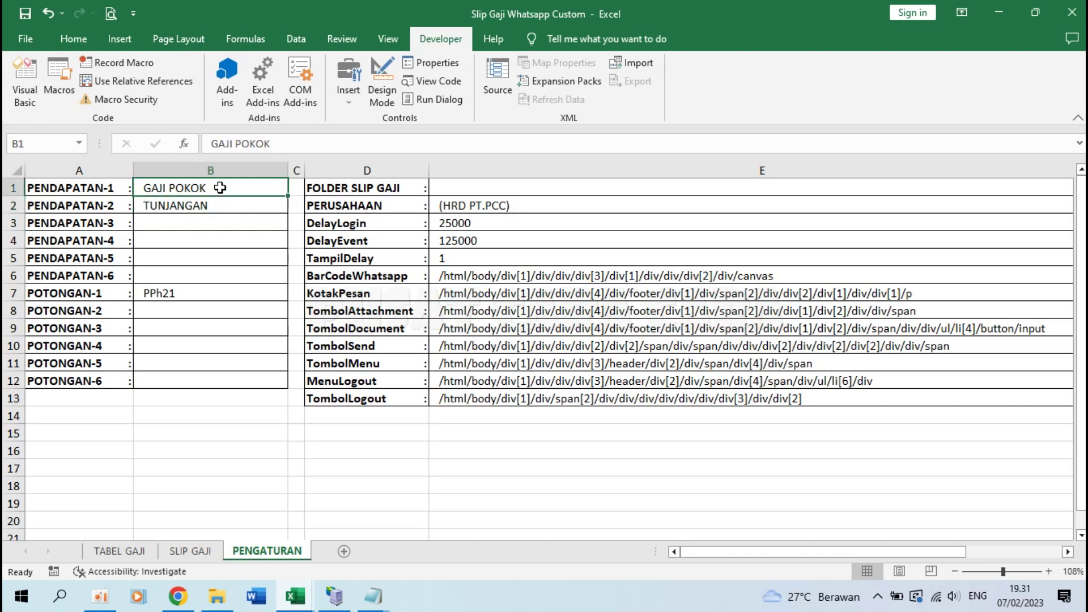
click(218, 224)
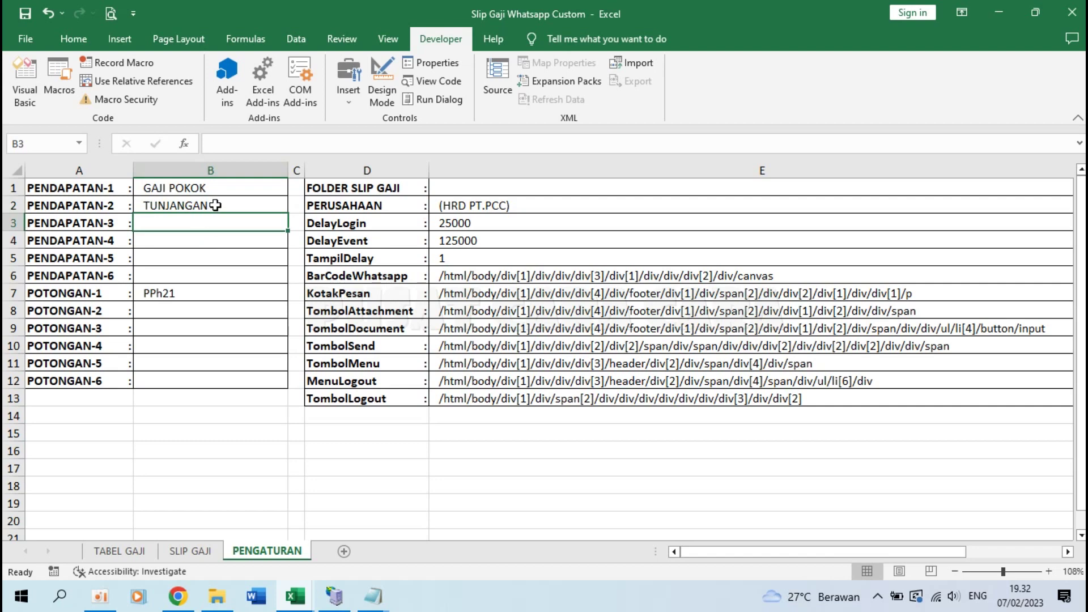
Step: Enter income labels TUNJANGAN JABATAN, TUNJANGAN BERAS, TUNJANGAN LAIN-LAIN, LEMBUR and THR in B2–B6
click(215, 206)
text(t)
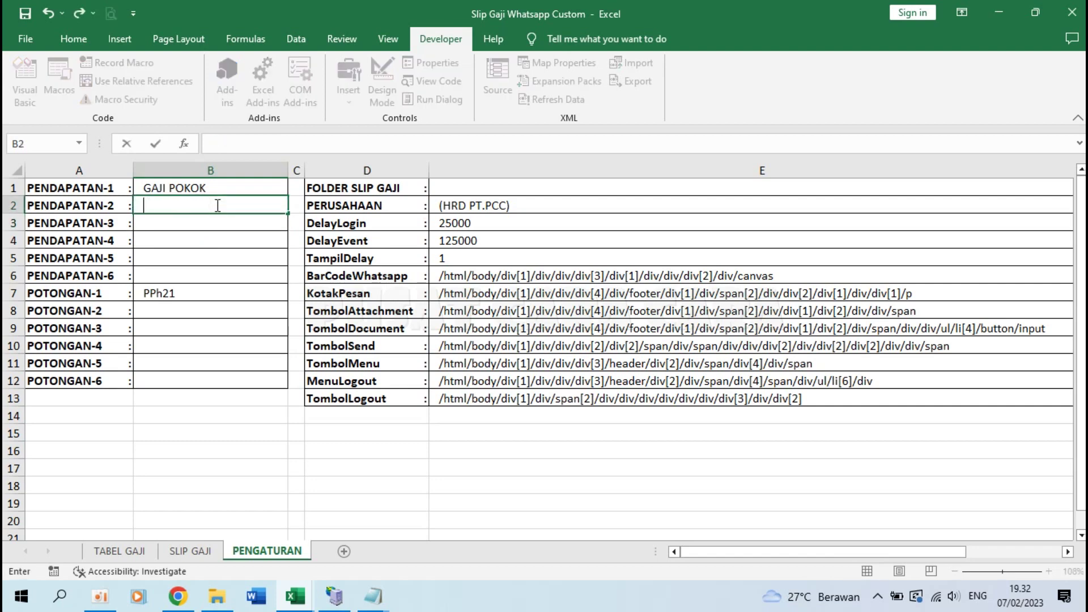
text(UNJANGAN JABATAN)
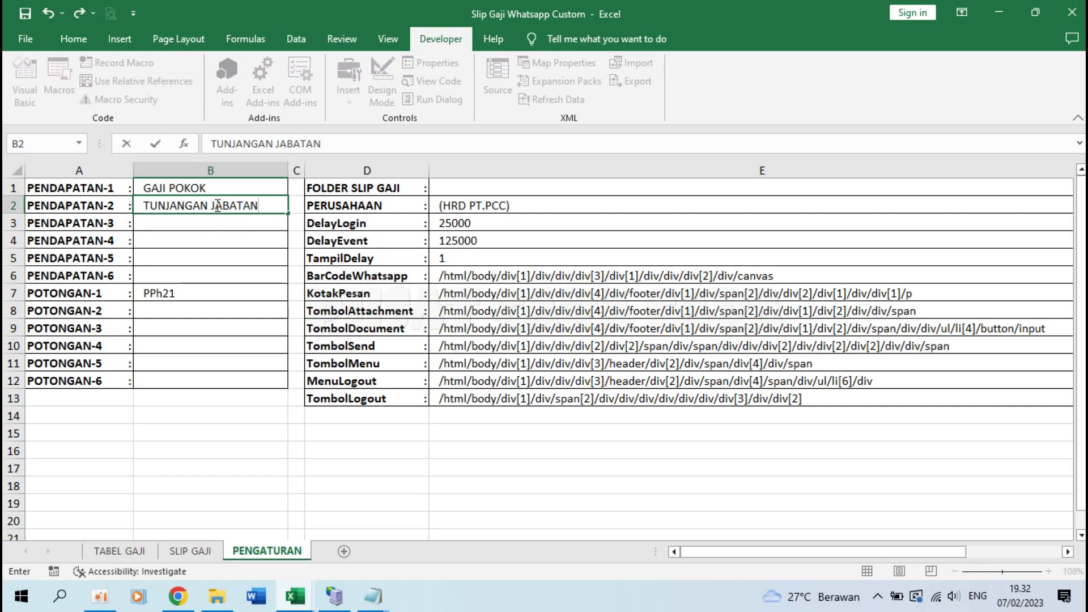
key(Return)
text(TUNJANGAN )
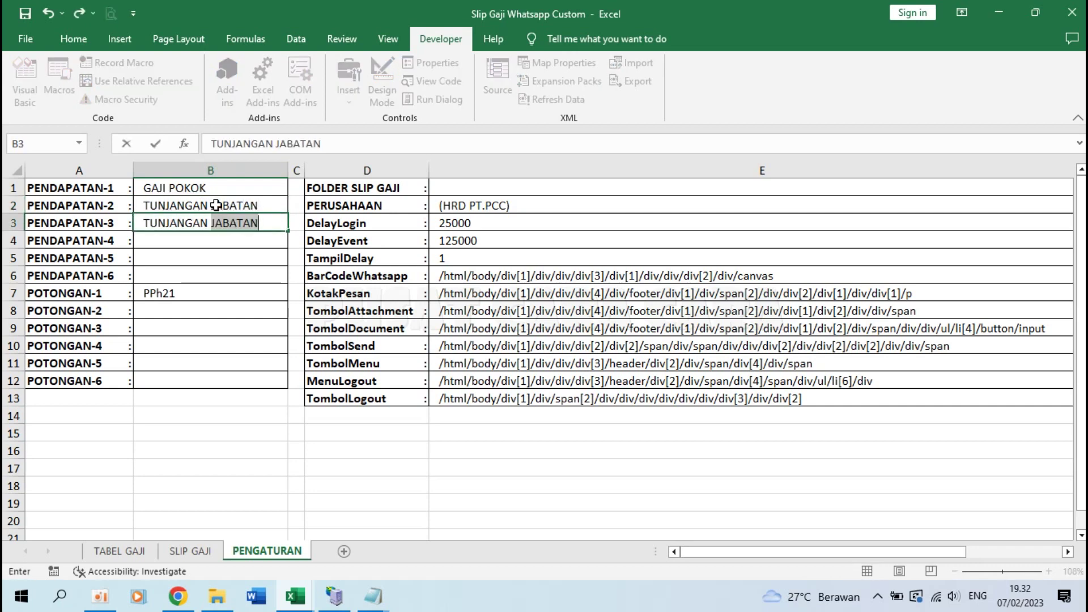
text(BERAS)
key(Return)
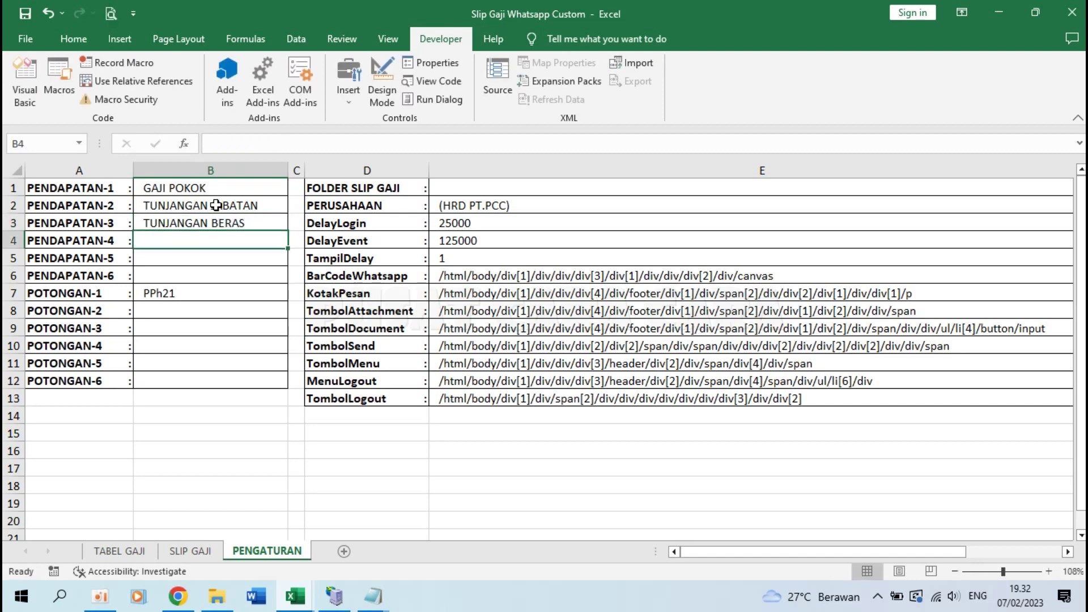
text(TUNJANGAN L)
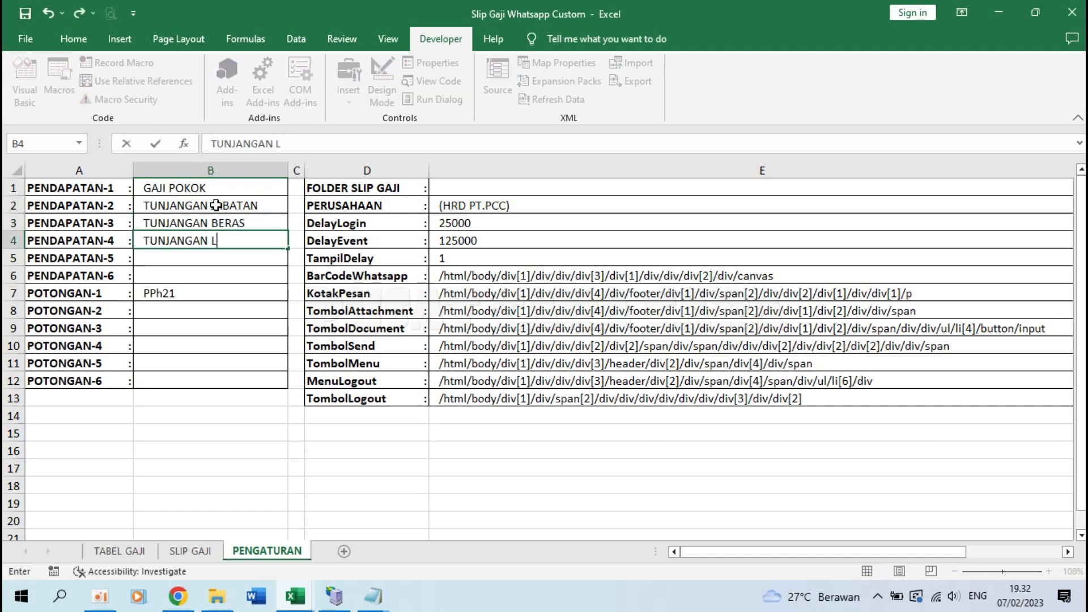
text(AIN-LAIN)
key(Return)
text(LEMBUR)
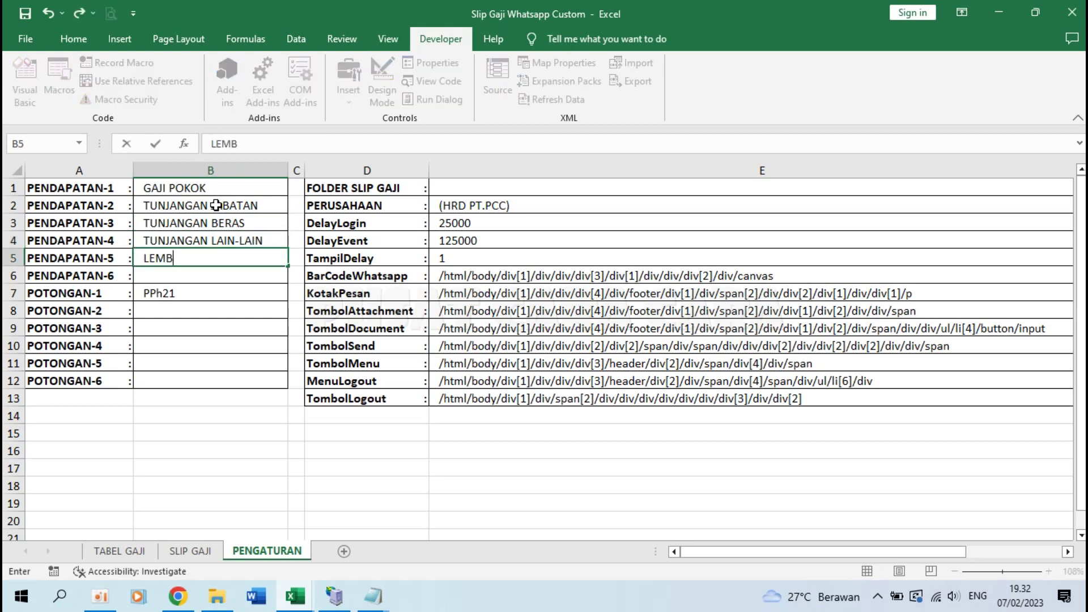
key(Return)
text(THR)
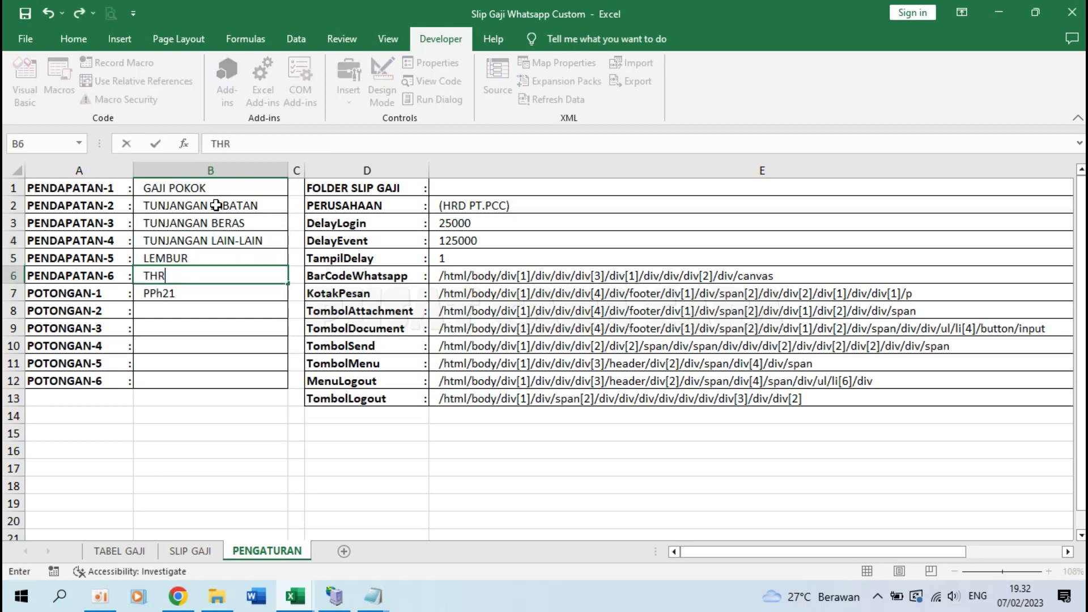
key(Return)
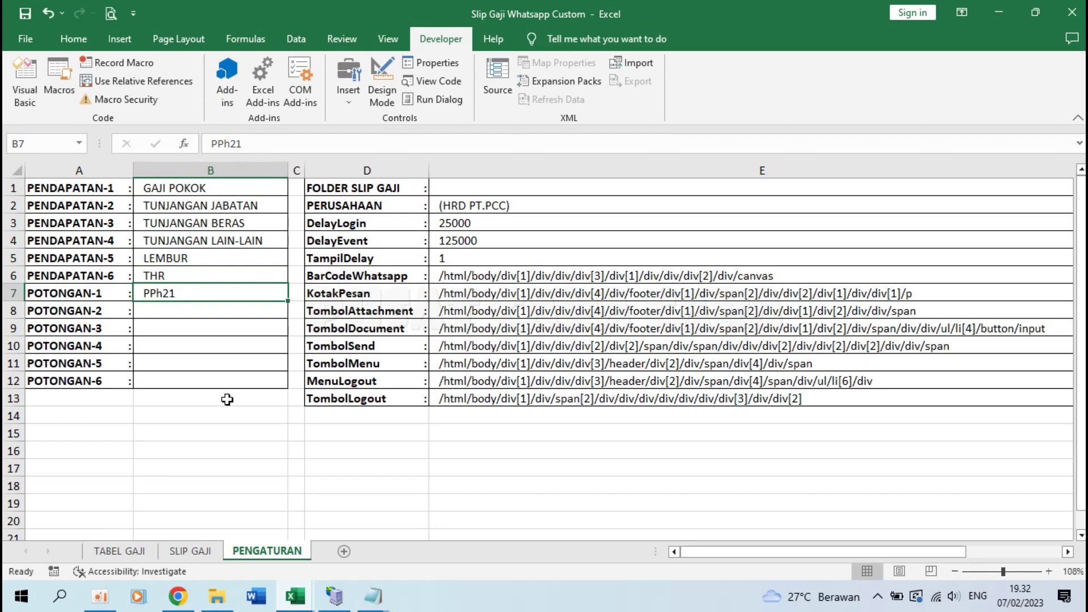
Step: Add deductions BPJS/JAMSOSTEK and KOPERASI in B8 and B9 below PPh21
mouse_move(373, 597)
click(442, 538)
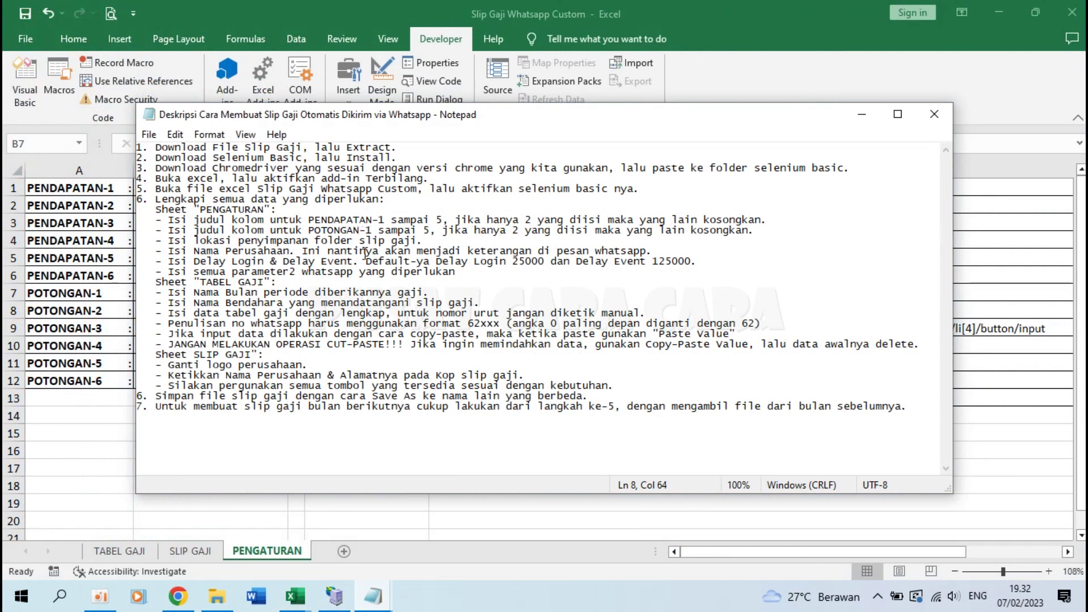
key(alt+Tab)
click(184, 310)
click(178, 292)
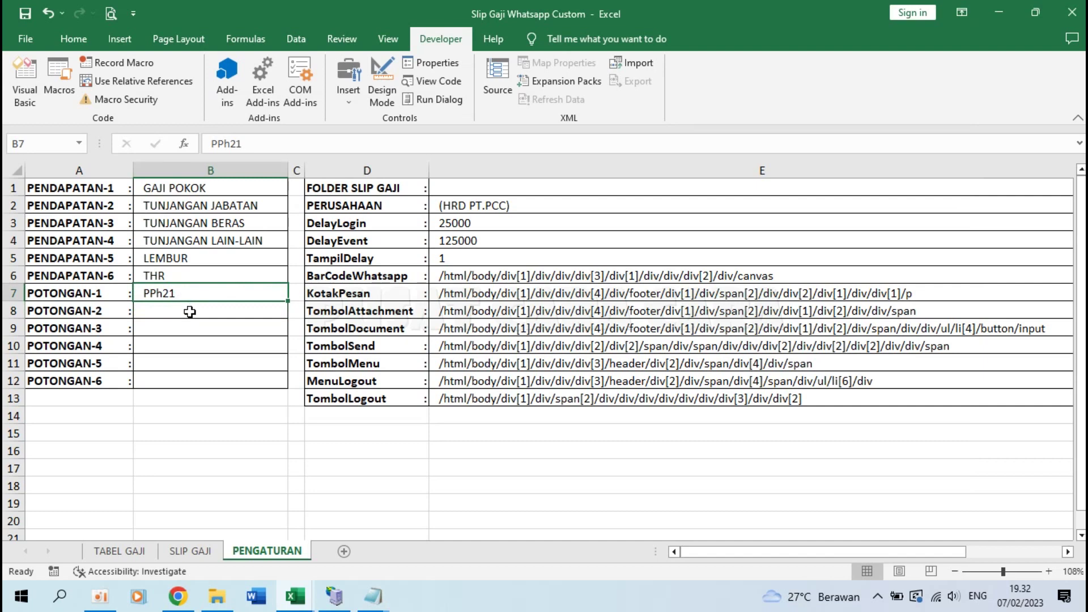
click(189, 312)
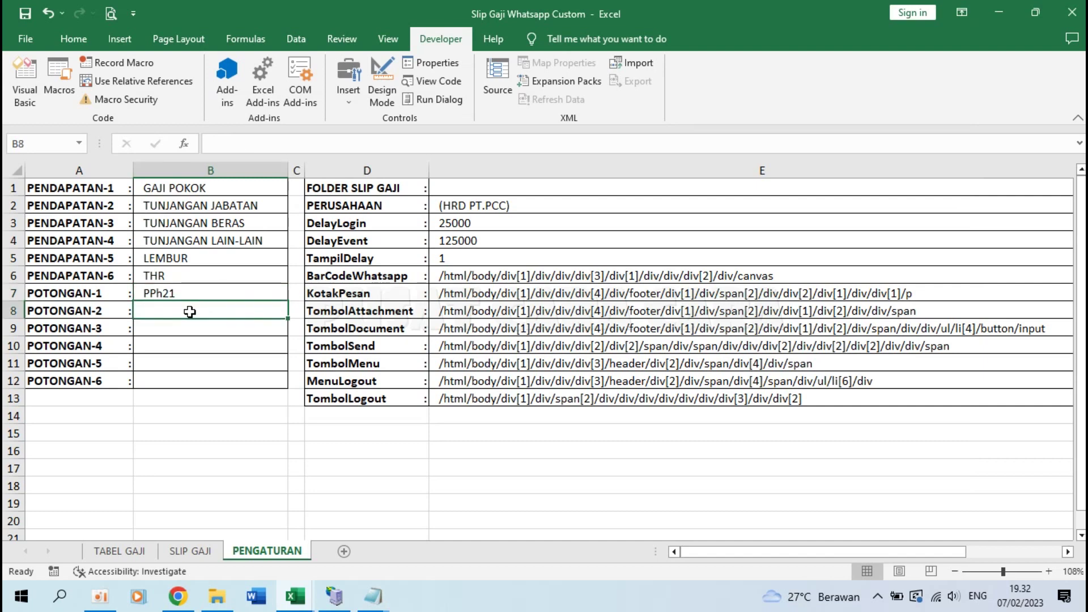
text(BPJS/JAMSOSTEK)
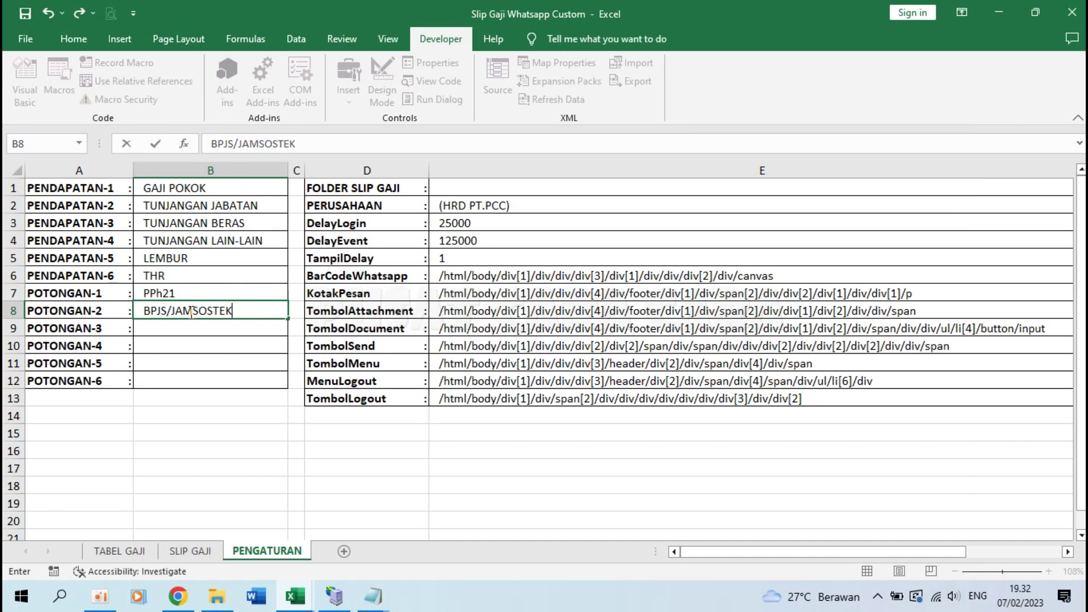
key(Return)
text(KOPERASI)
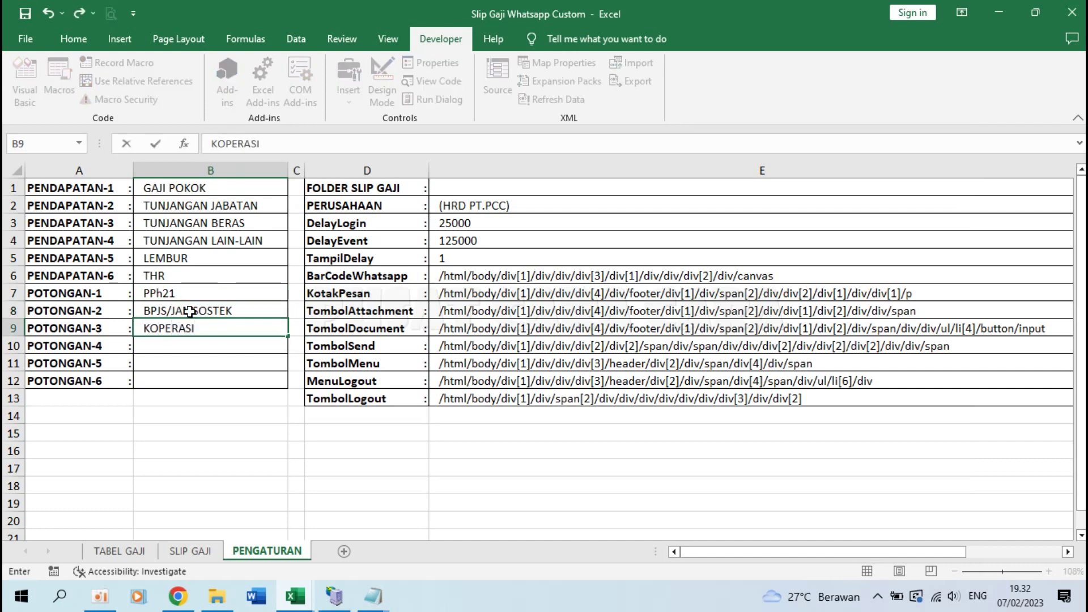
key(Return)
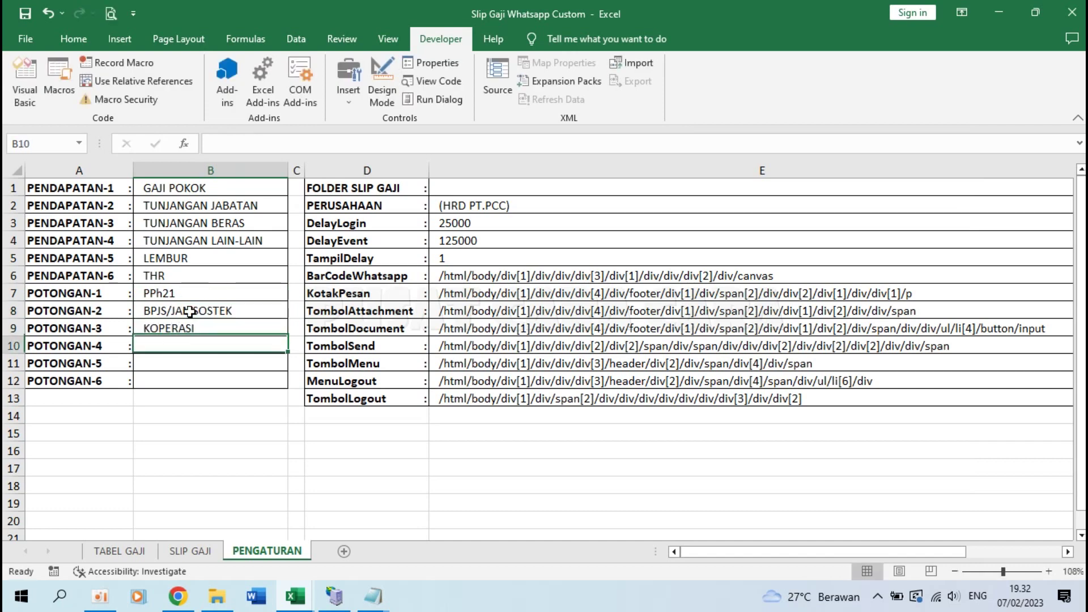
key(Return)
key(Return)
key(Return)
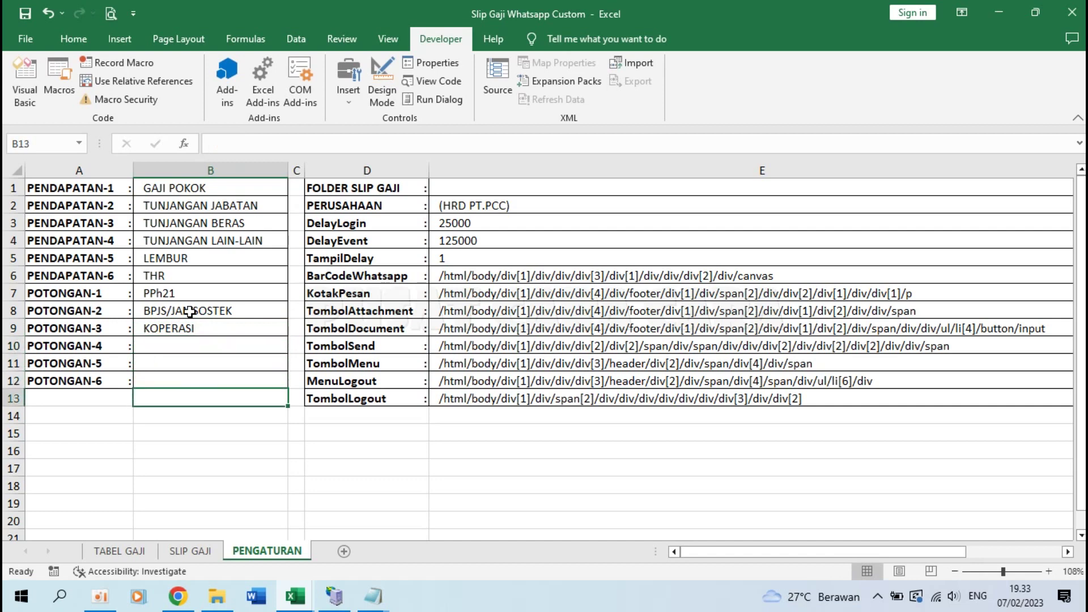
click(166, 296)
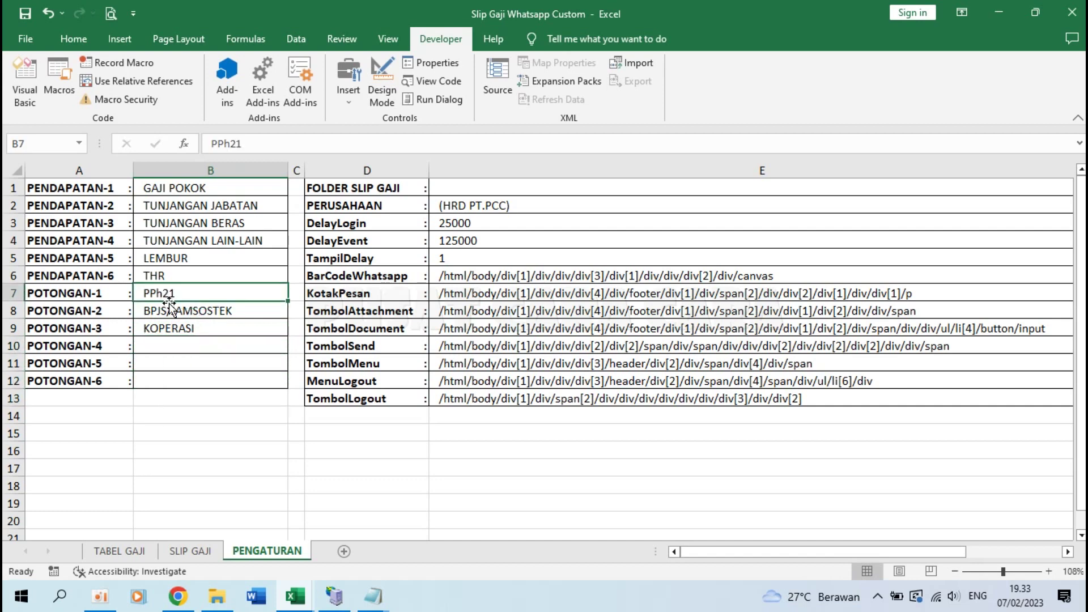
click(176, 308)
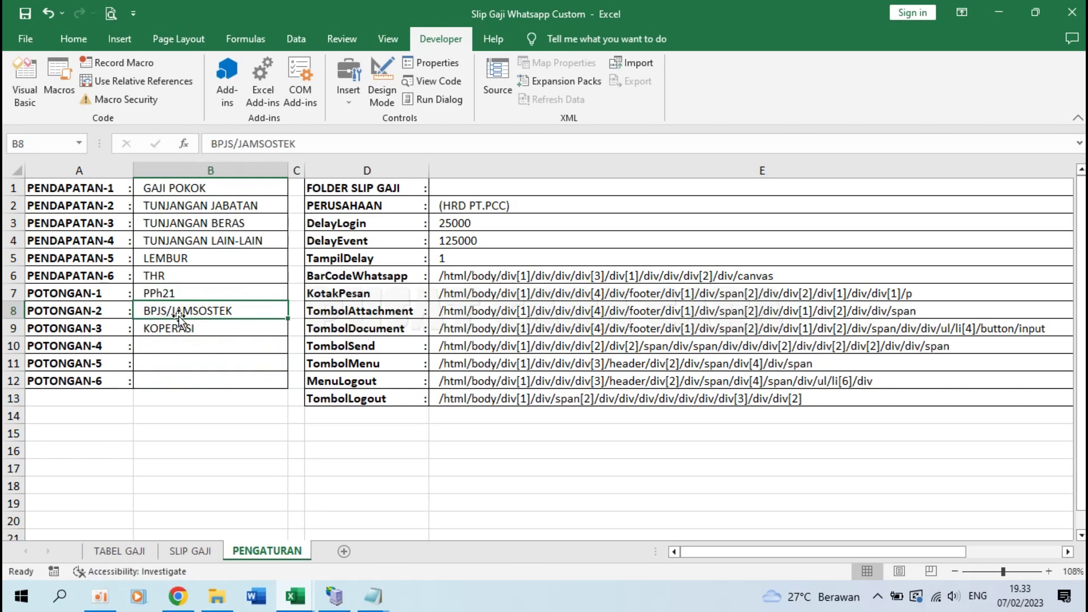
Step: Check the notes again, then select E1 beside the FOLDER SLIP GAJI setting
mouse_move(373, 596)
click(464, 513)
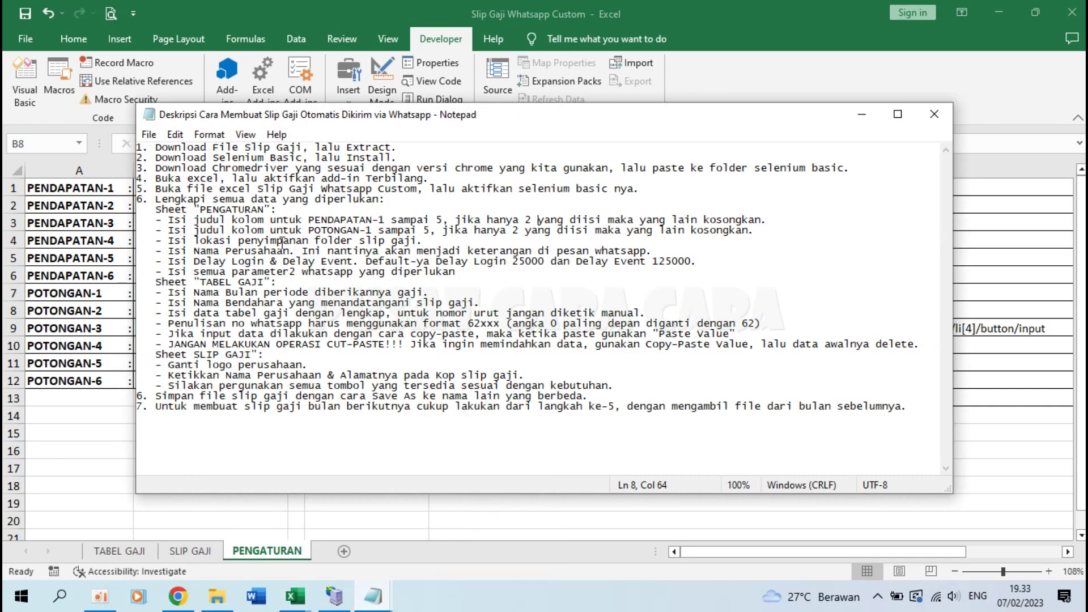
key(alt+Tab)
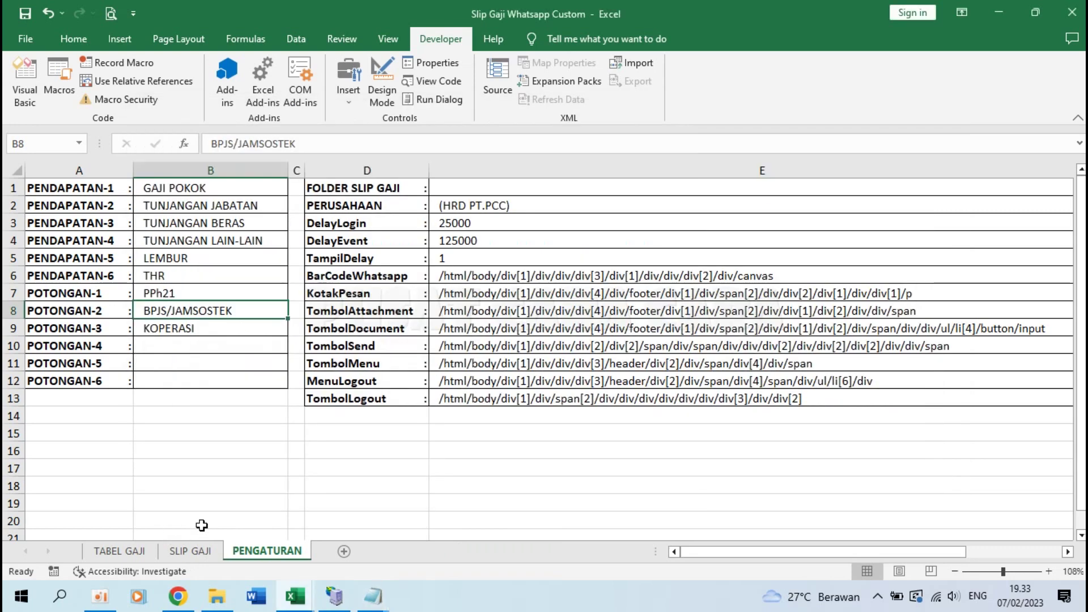
click(385, 187)
click(450, 184)
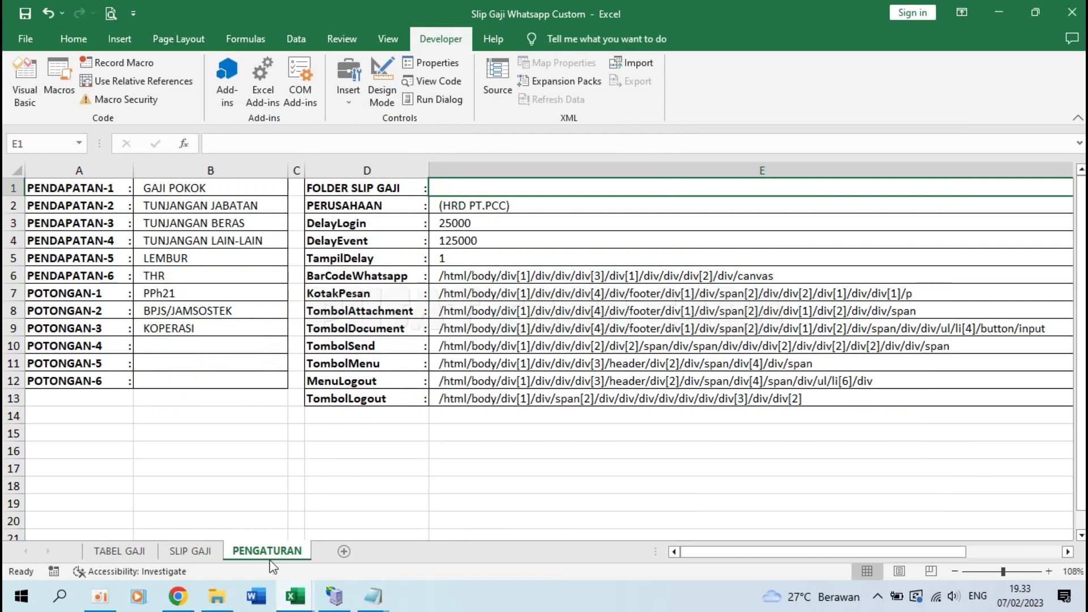
Step: Create a new folder named Folder Slip Gaji inside 001 - Slip Gaji and open it
click(219, 606)
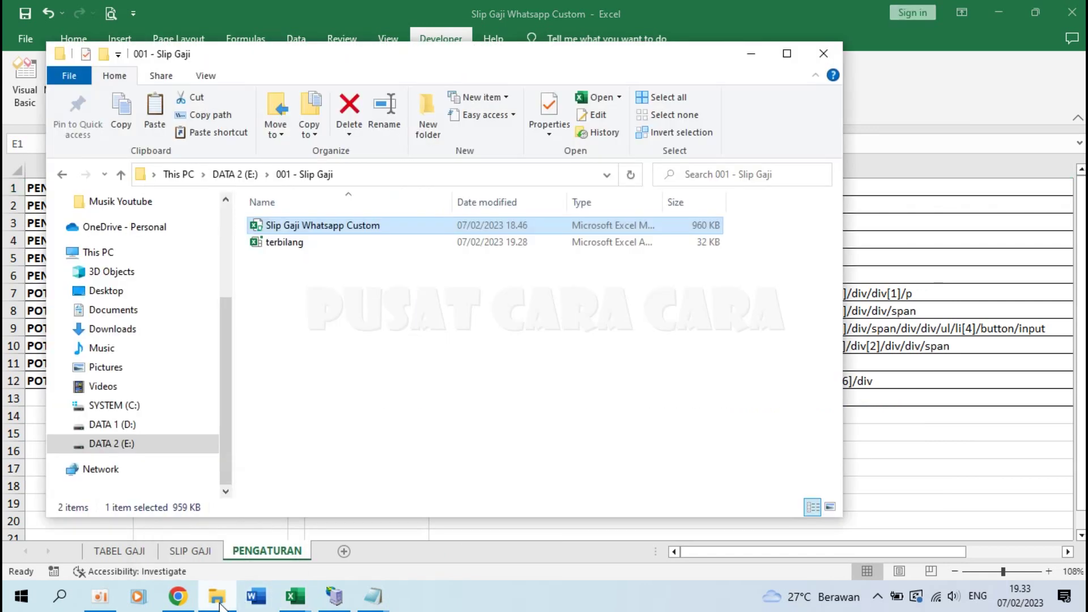
click(406, 287)
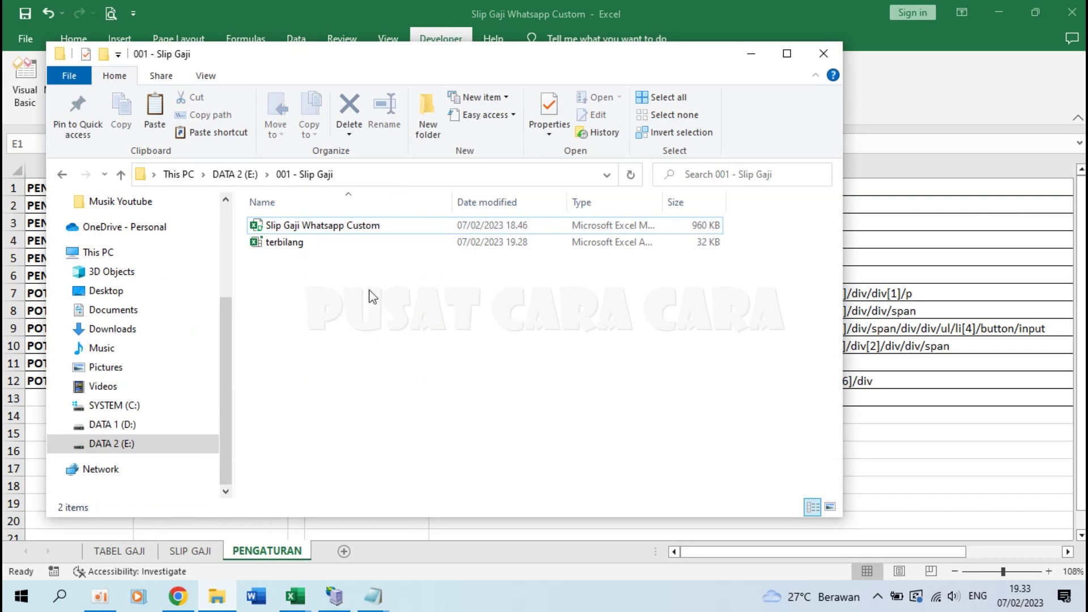
right_click(325, 294)
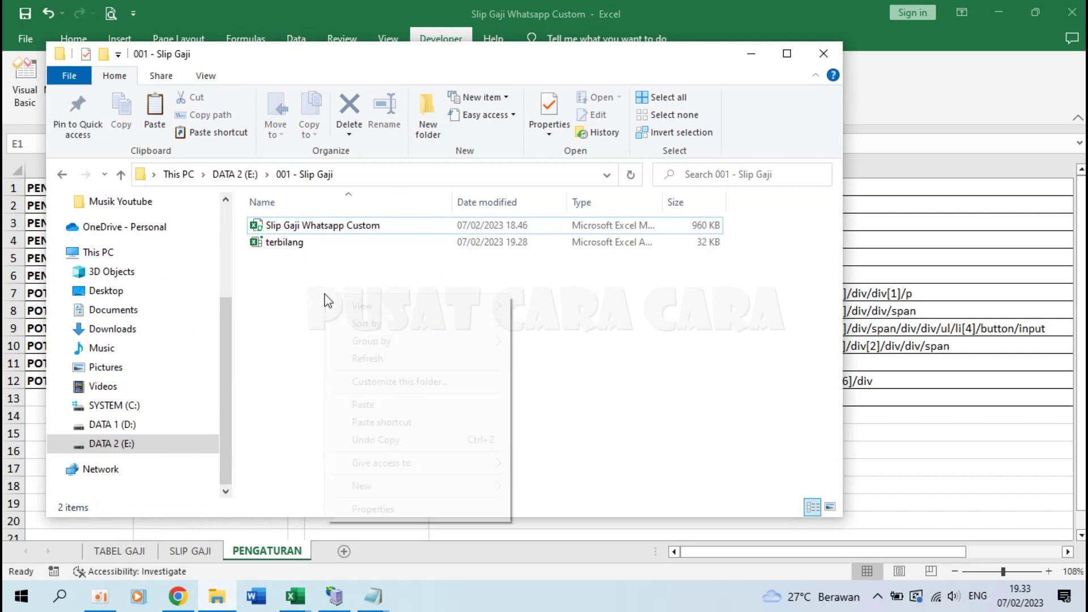
mouse_move(431, 487)
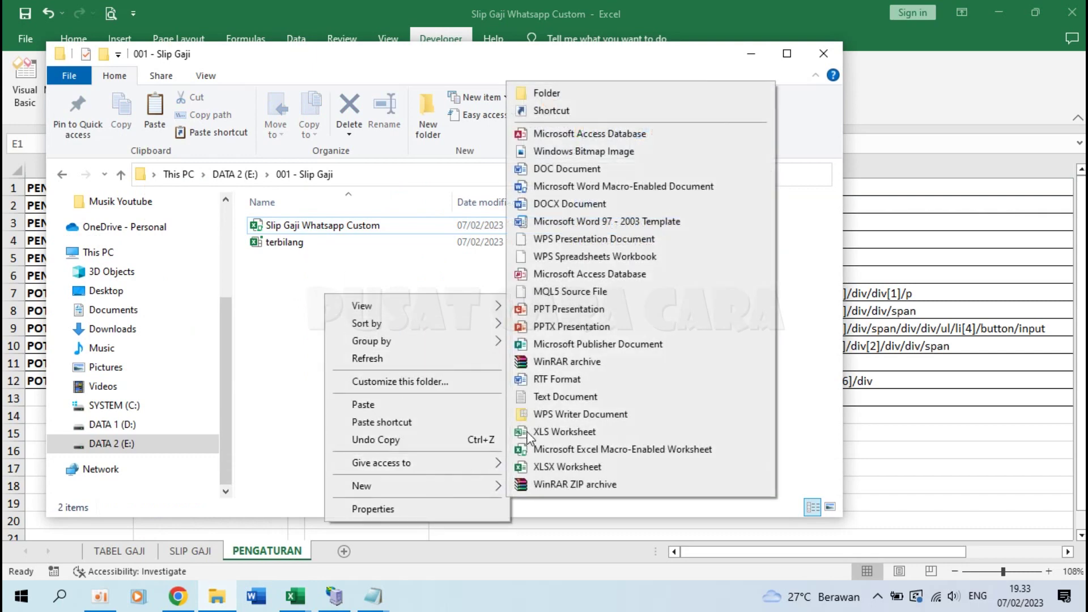
click(543, 95)
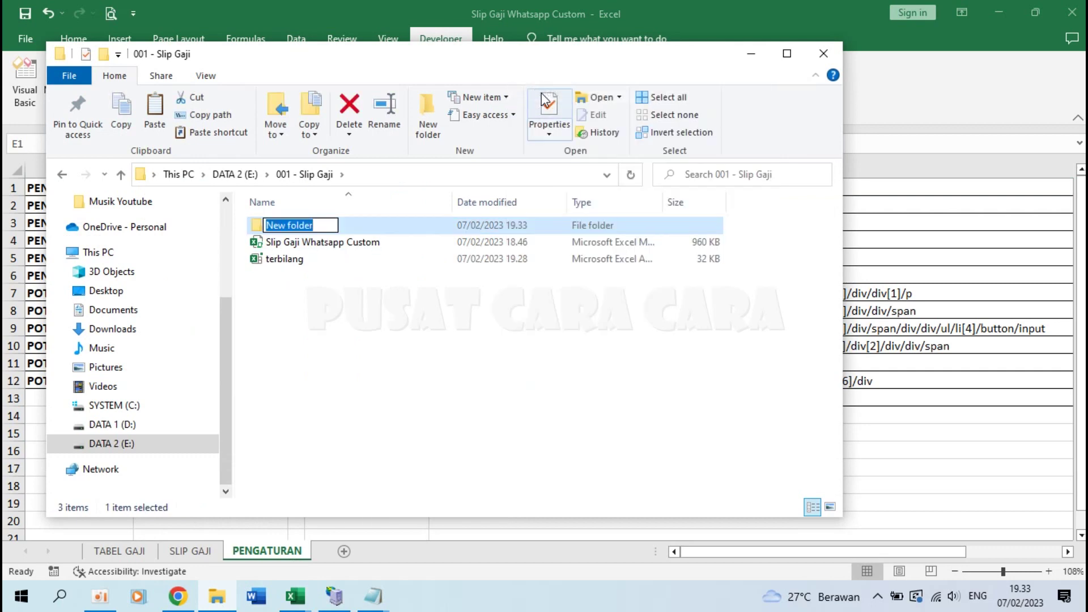
text(Folder Slip Gaj)
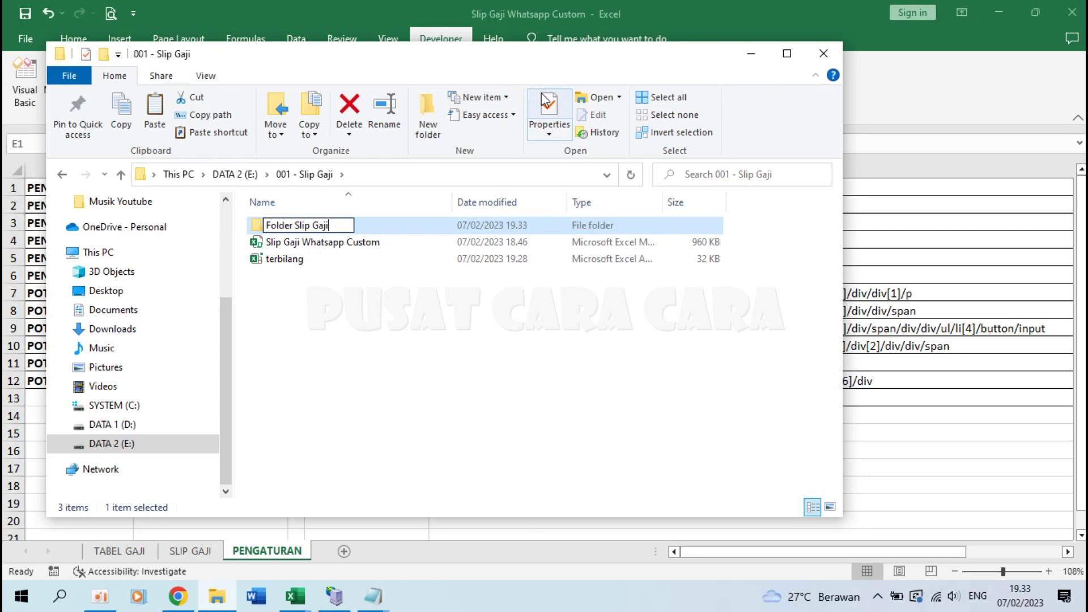
text(i)
key(Return)
key(Return)
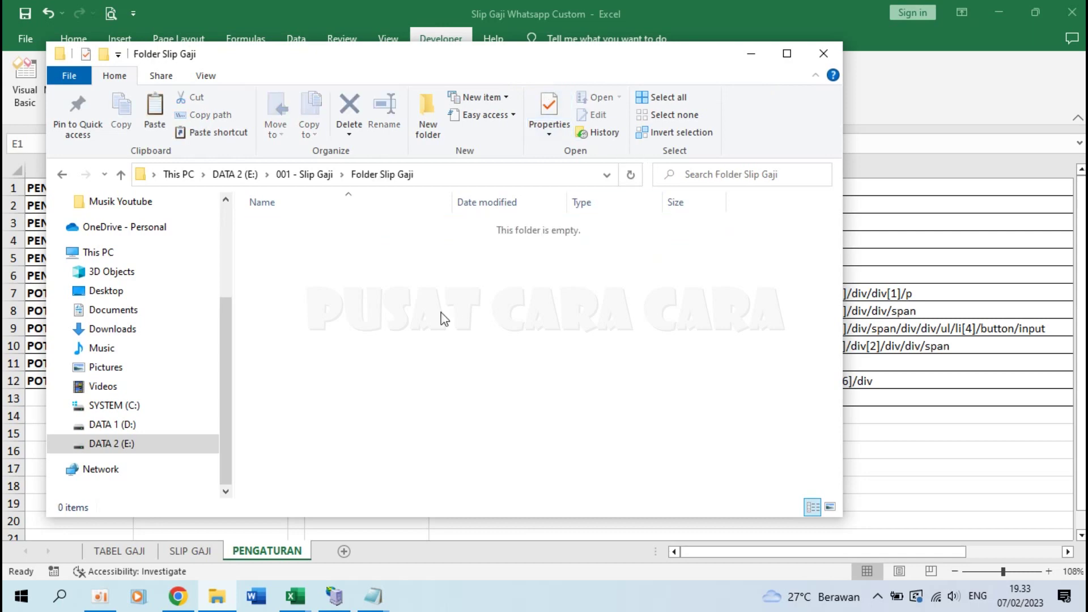
Step: Copy the Folder Slip Gaji path and return to Excel's cell E1
click(441, 171)
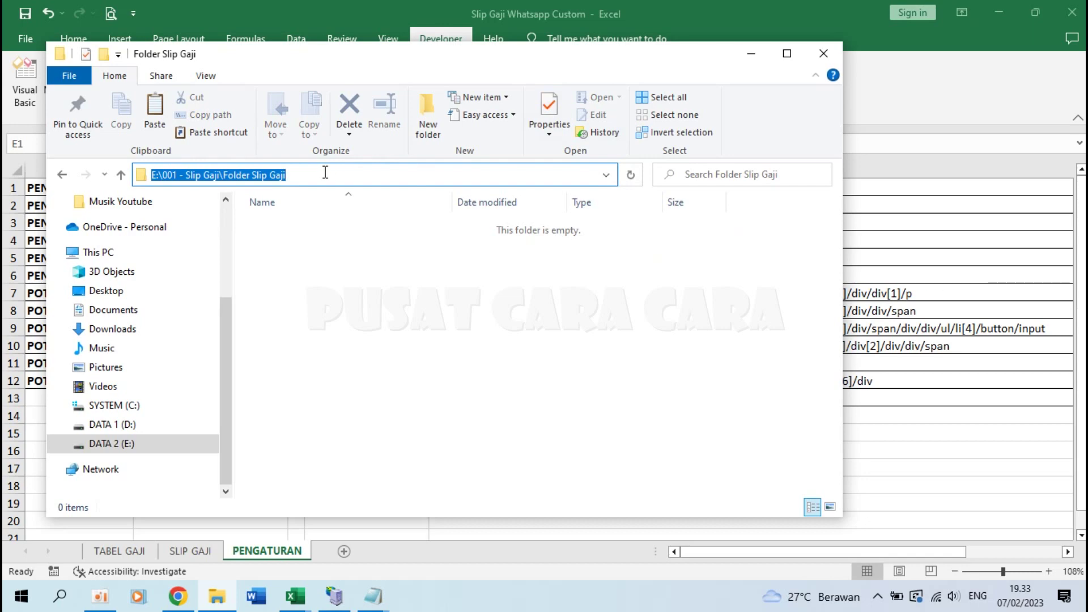
right_click(253, 173)
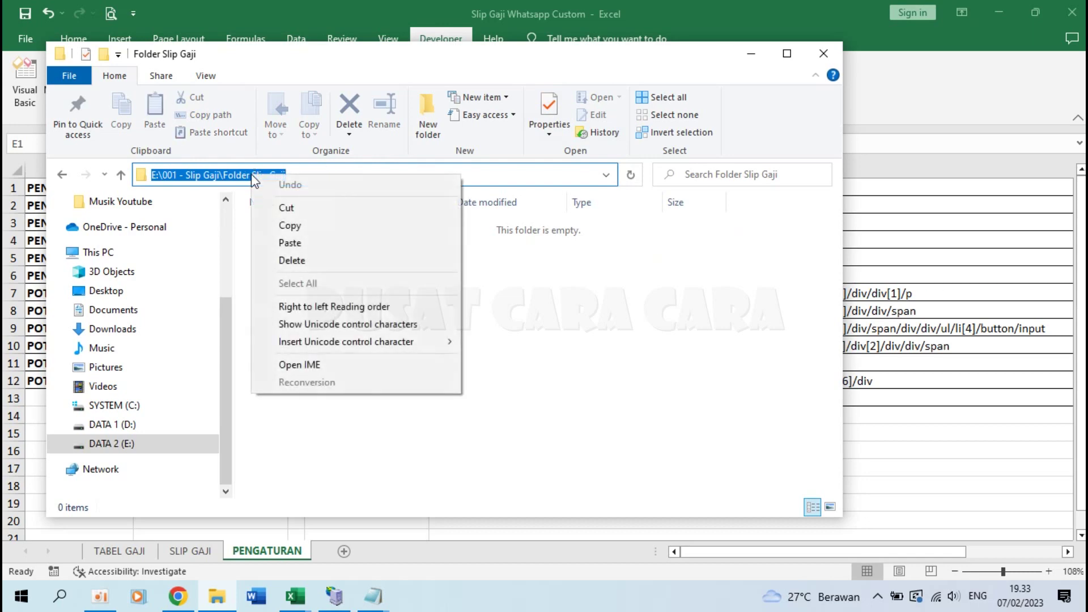
click(300, 225)
click(397, 335)
click(590, 5)
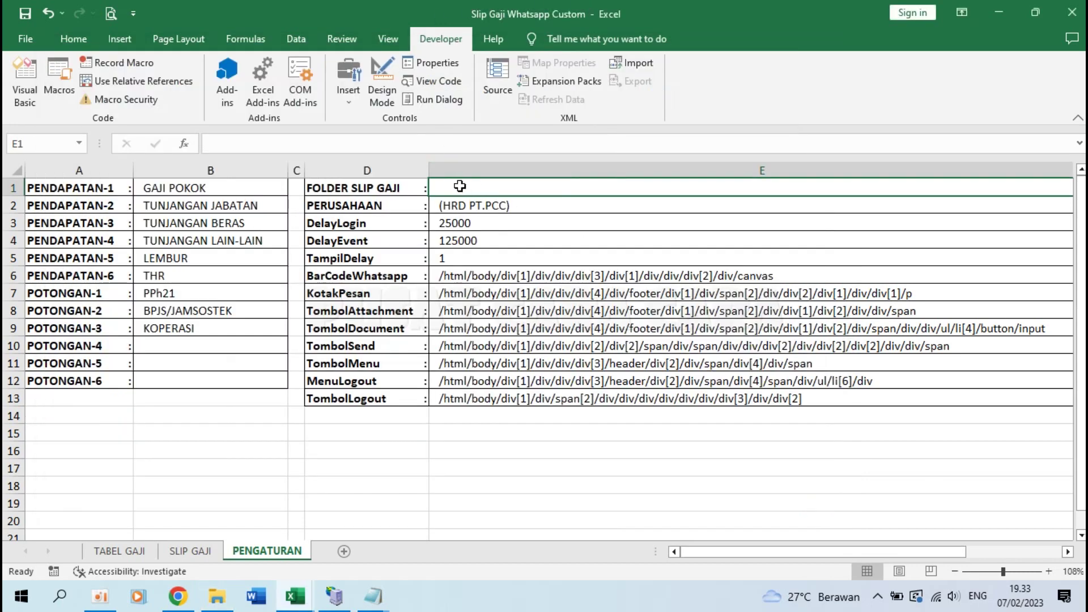
Step: Paste E:\001 - Slip Gaji\Folder Slip Gaji into E1, then check the Notepad company-name note and select E2
key(ctrl+v)
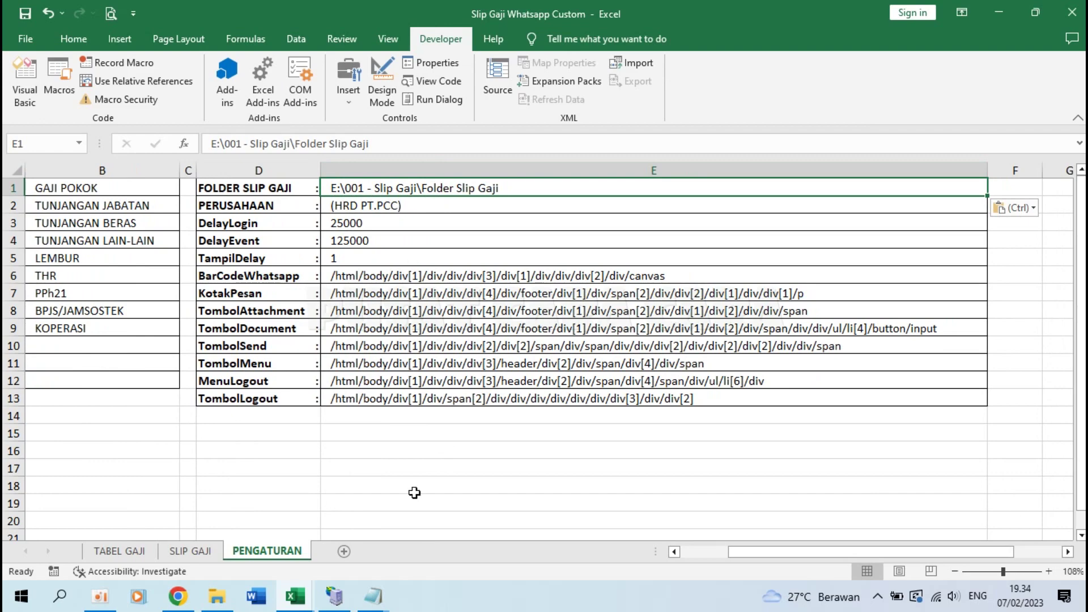
click(373, 595)
click(441, 539)
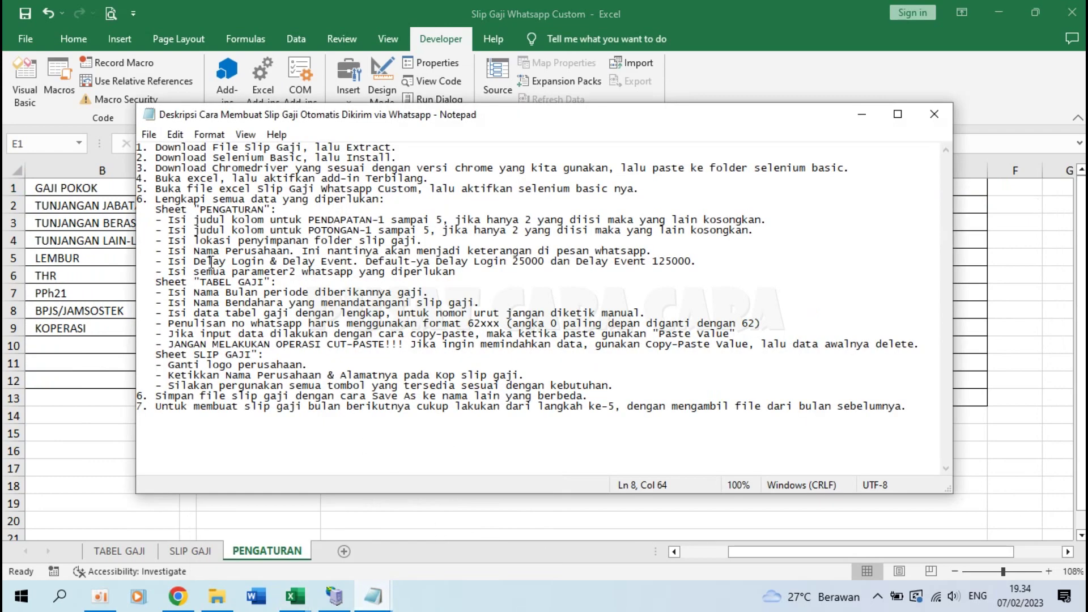
click(195, 250)
drag(306, 250, 648, 250)
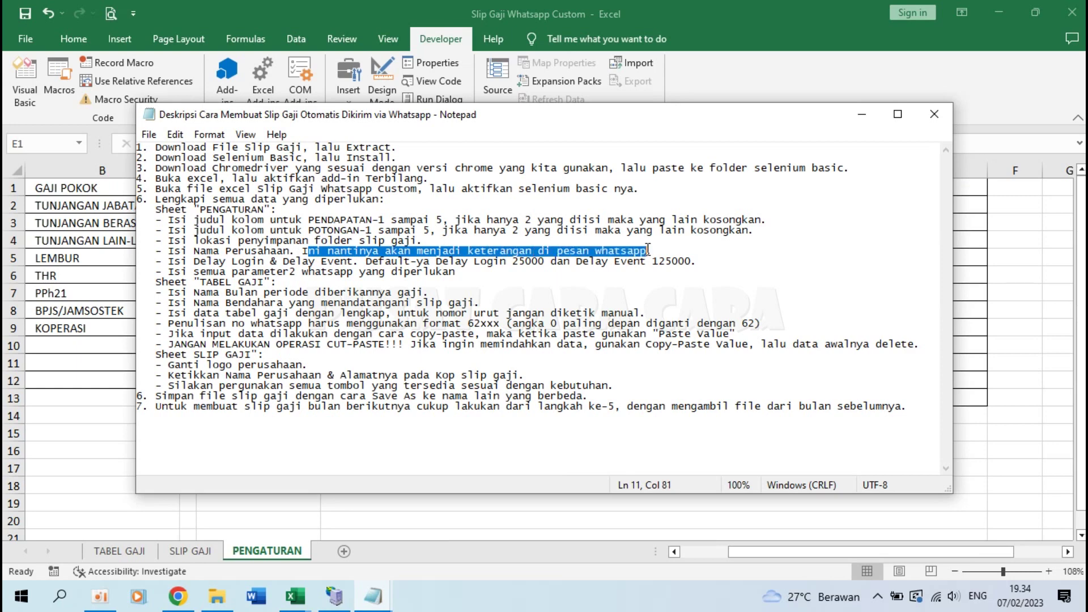
key(alt+Tab)
click(379, 205)
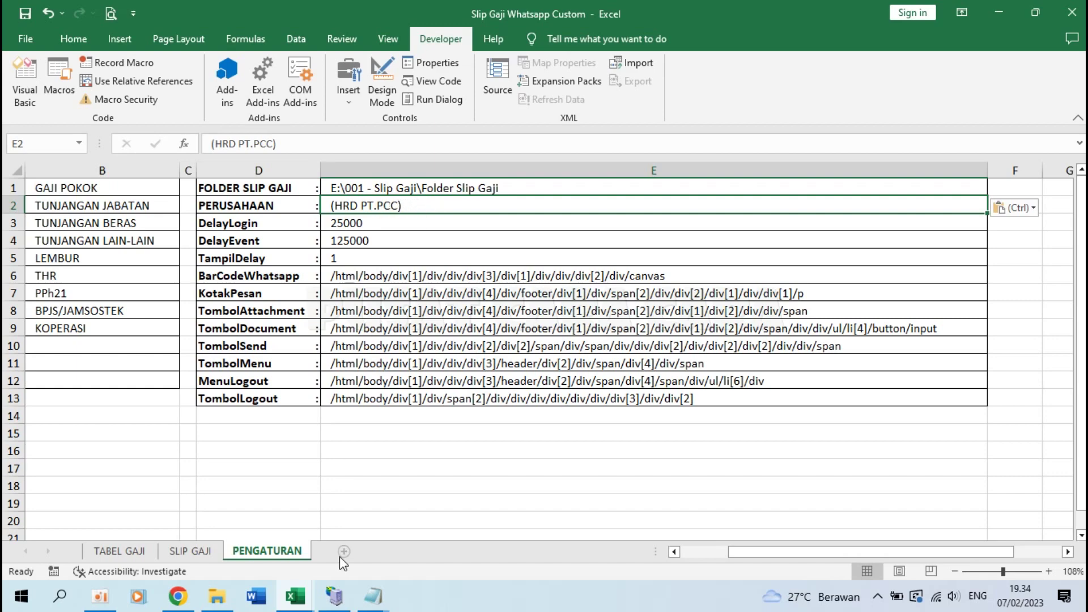
click(372, 596)
click(381, 528)
drag(195, 263, 553, 264)
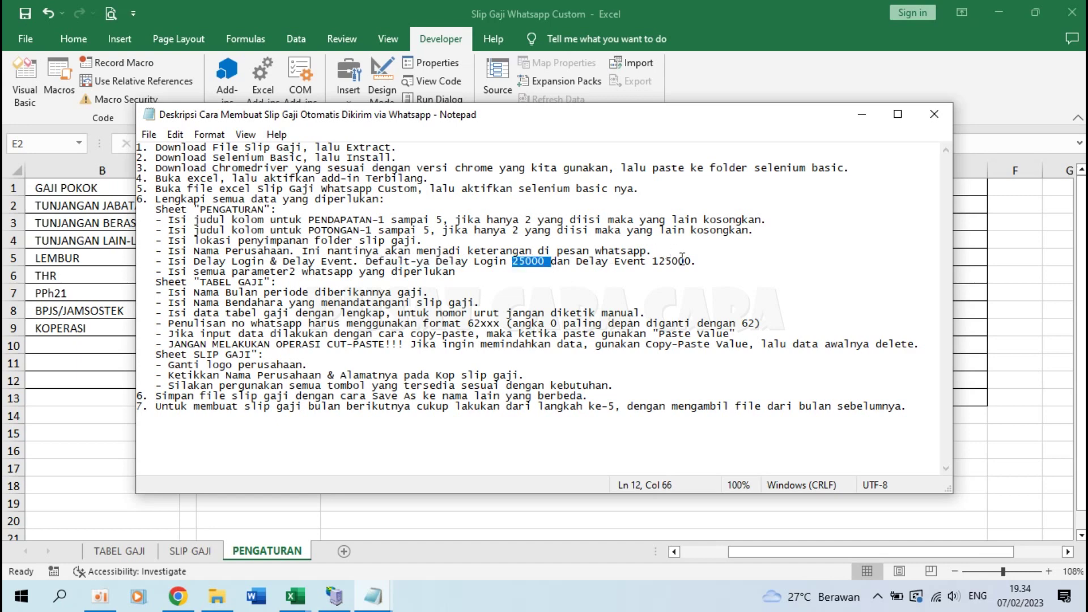
click(437, 45)
click(371, 222)
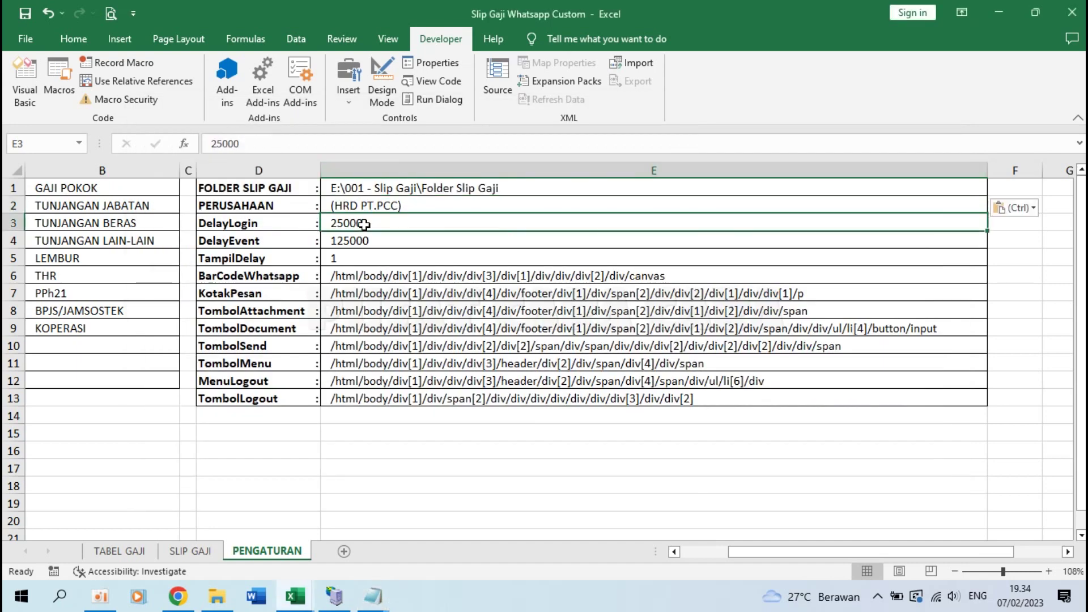
click(378, 238)
click(371, 222)
Step: Review DelayLogin 25000, DelayEvent 125000 and TampilDelay 1, then bring the Notepad instructions forward
click(347, 237)
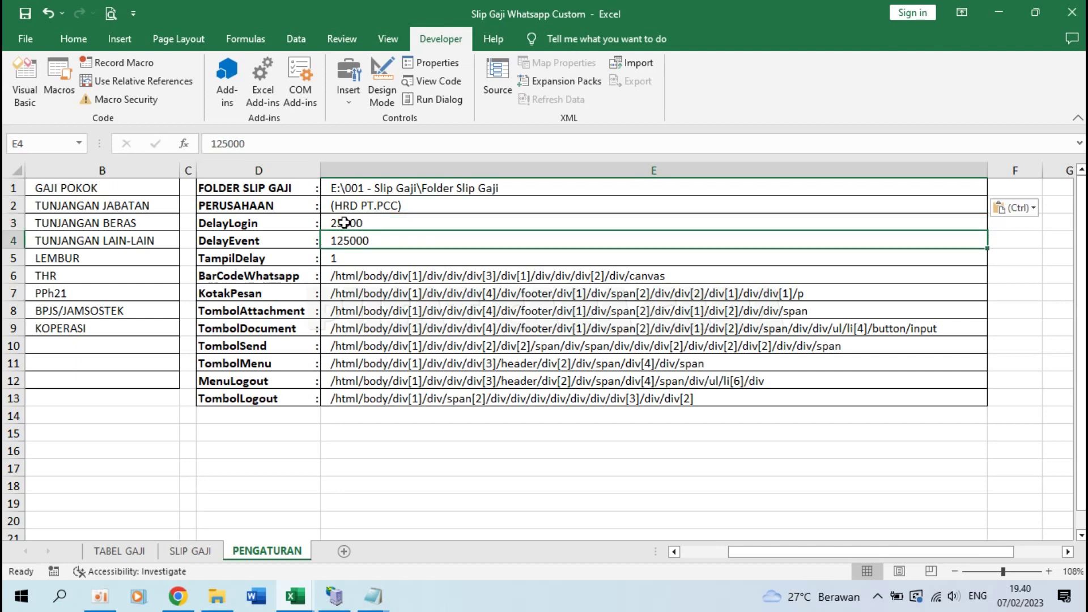
click(344, 223)
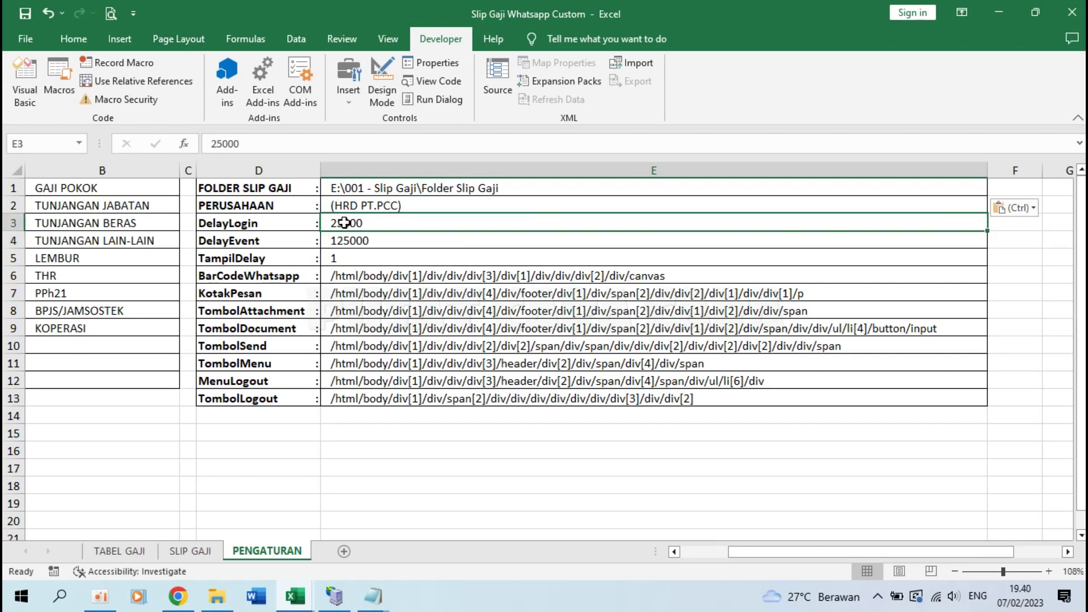
click(348, 240)
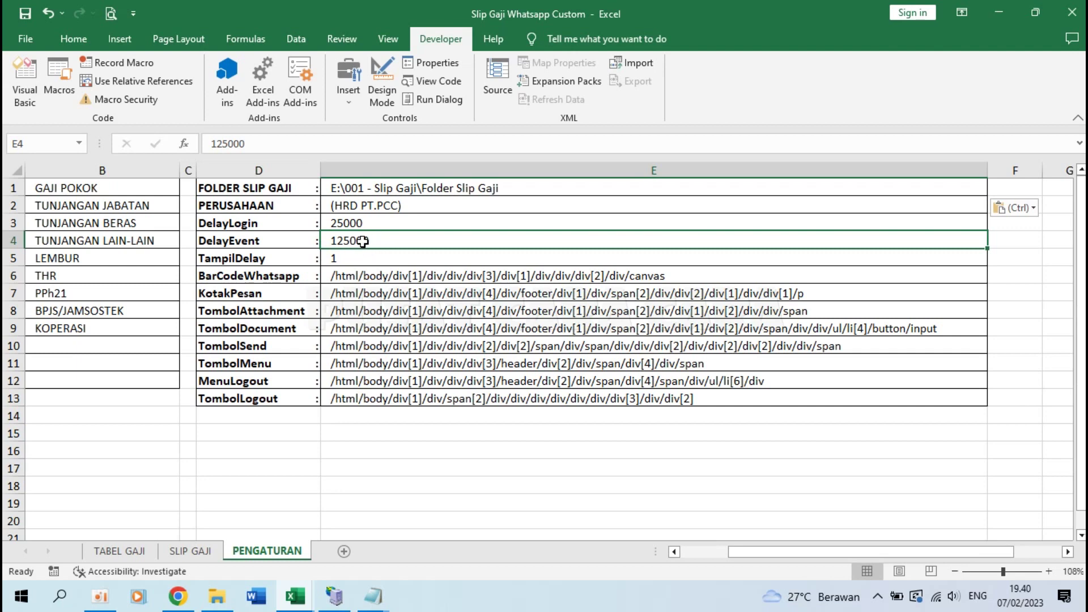
click(353, 221)
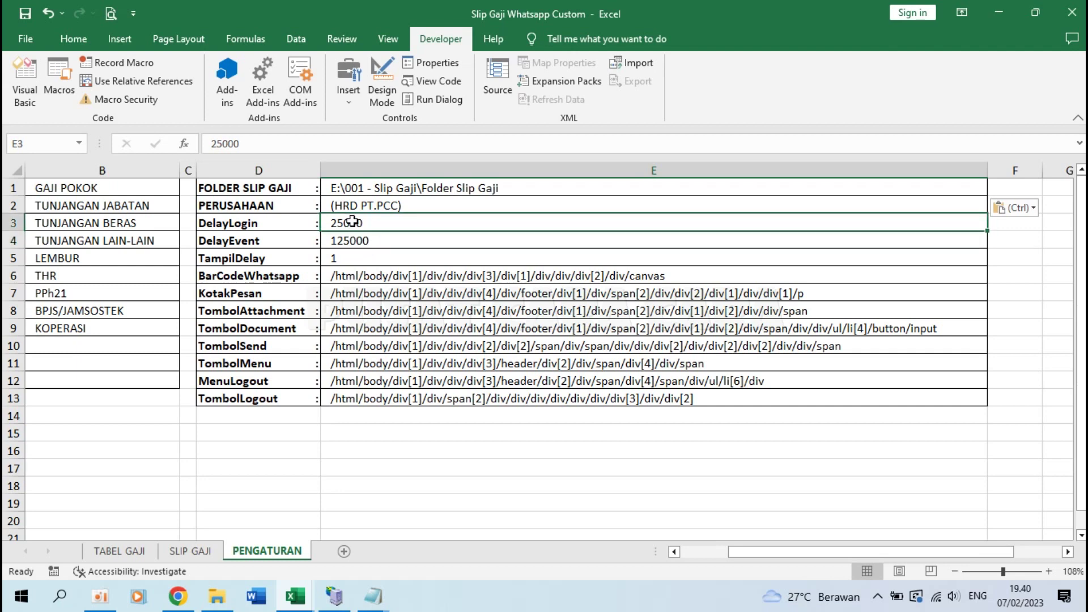
click(344, 240)
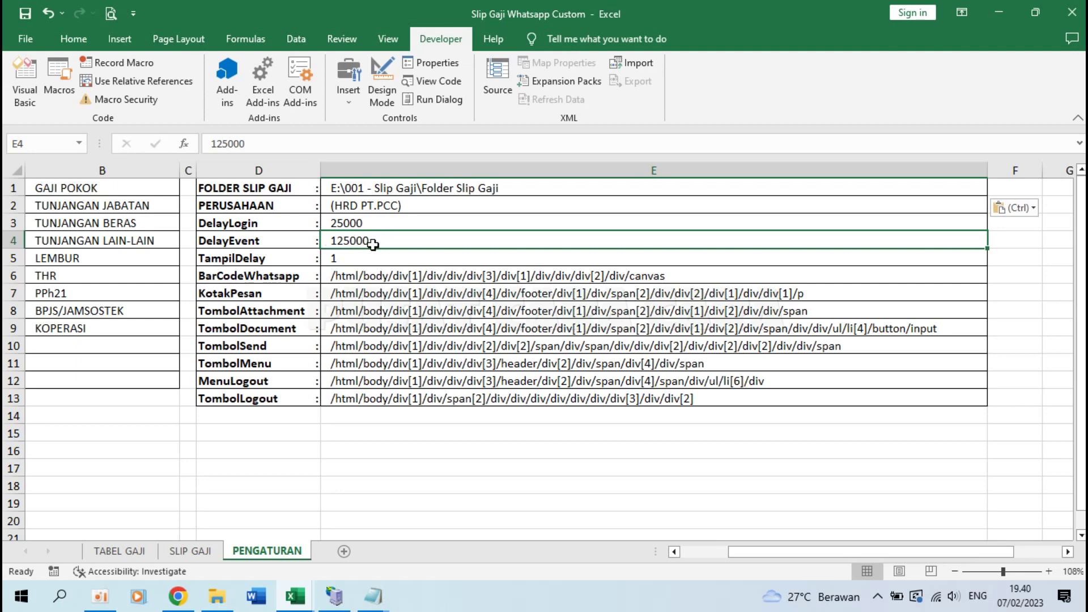
click(344, 262)
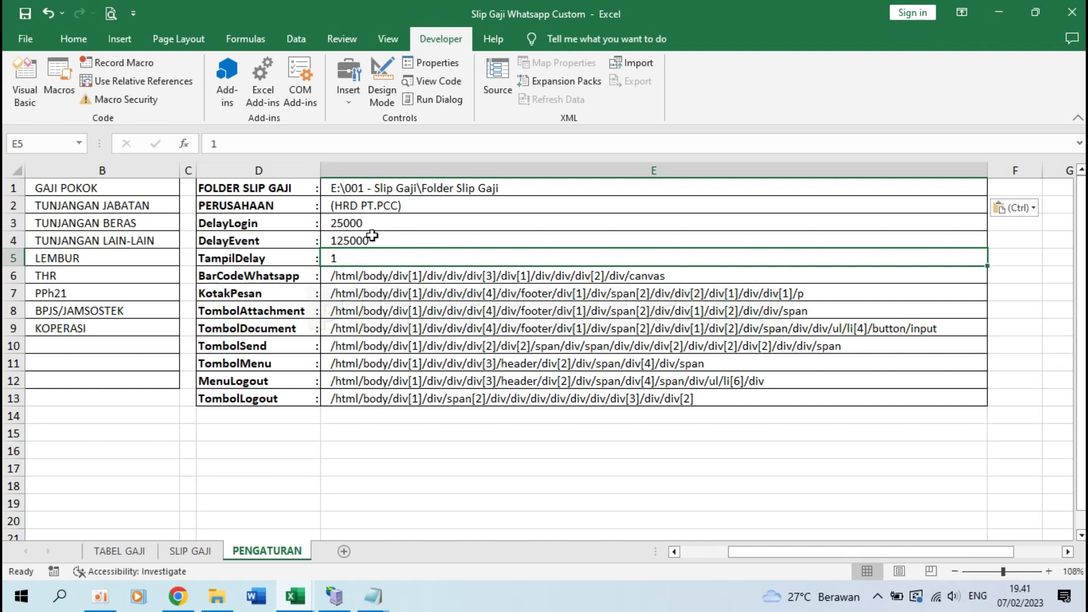
click(370, 598)
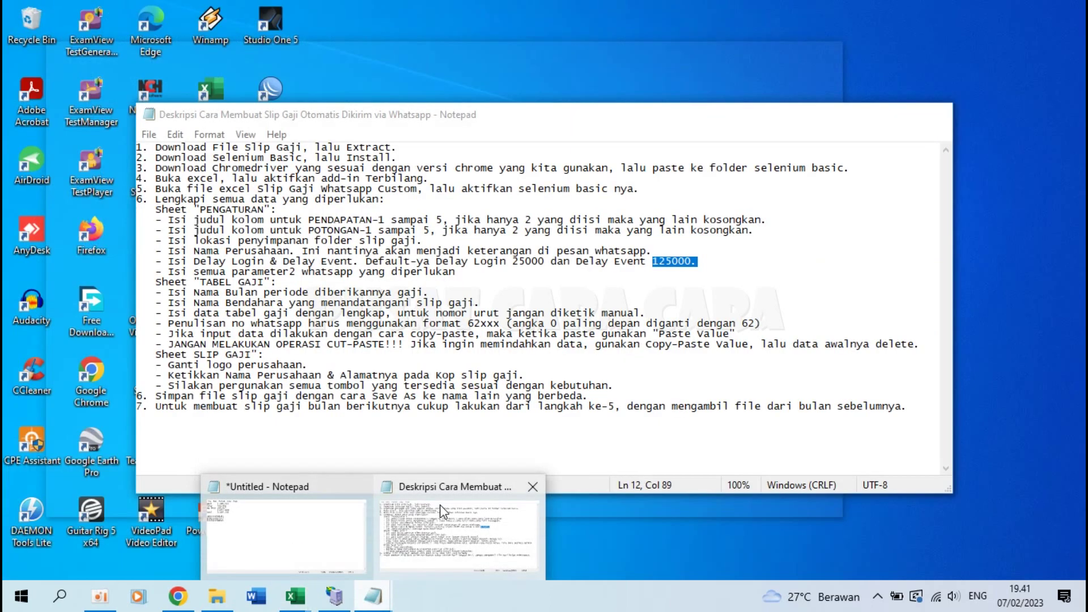
click(440, 504)
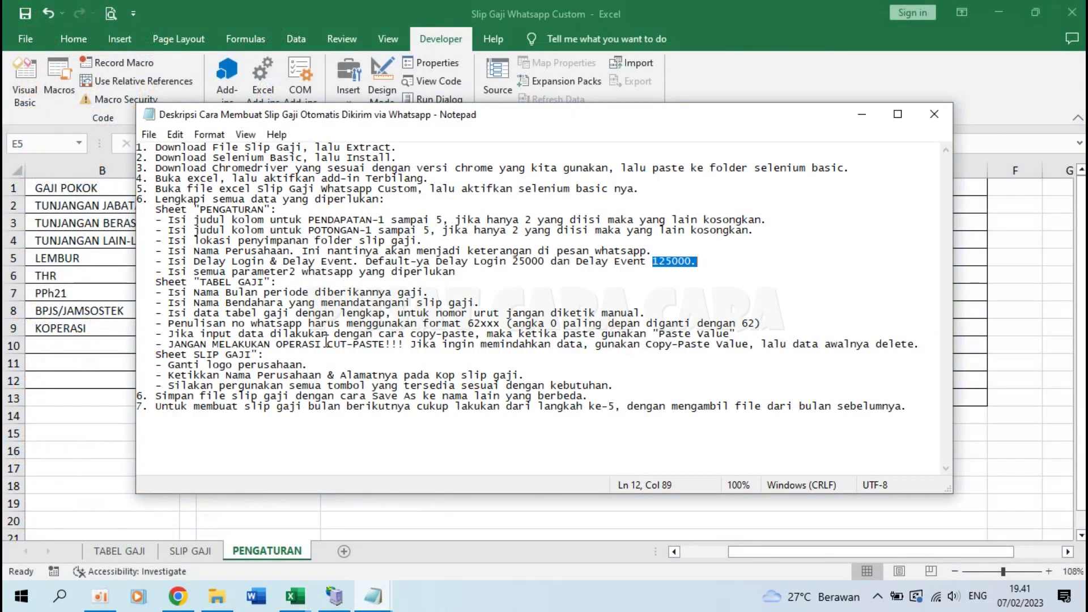
Step: Highlight the note about filling all WhatsApp parameters, then select the eight XPaths in E6:E13
drag(167, 272, 458, 274)
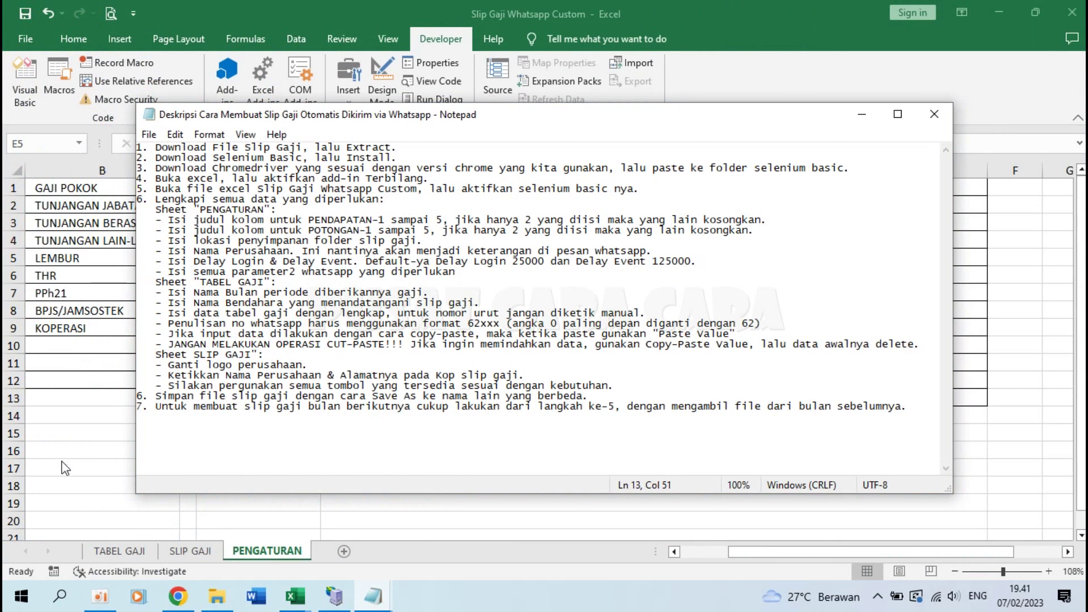
key(alt+Tab)
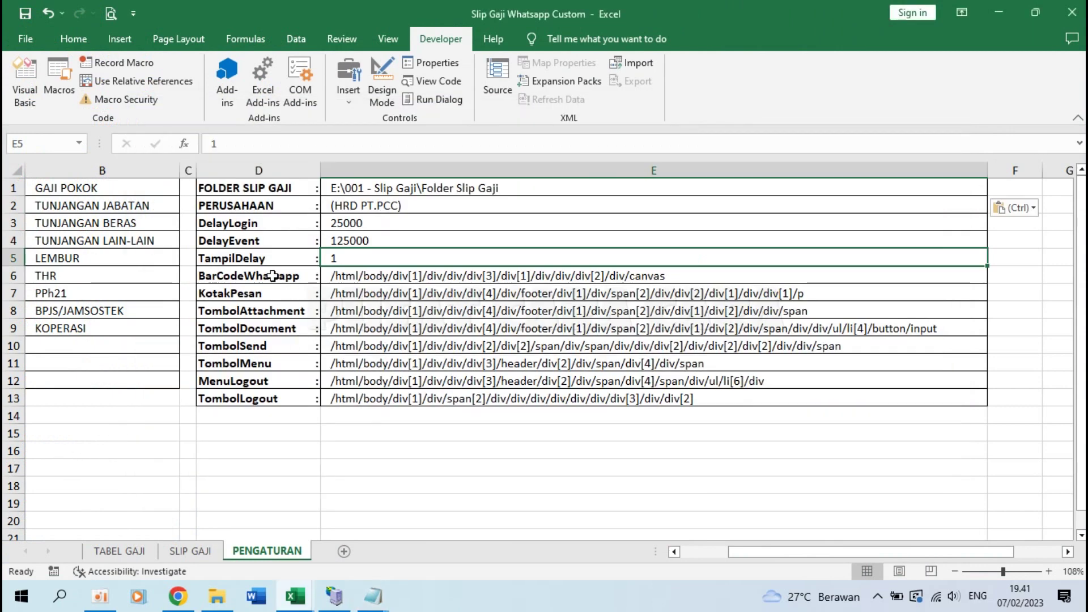
click(340, 276)
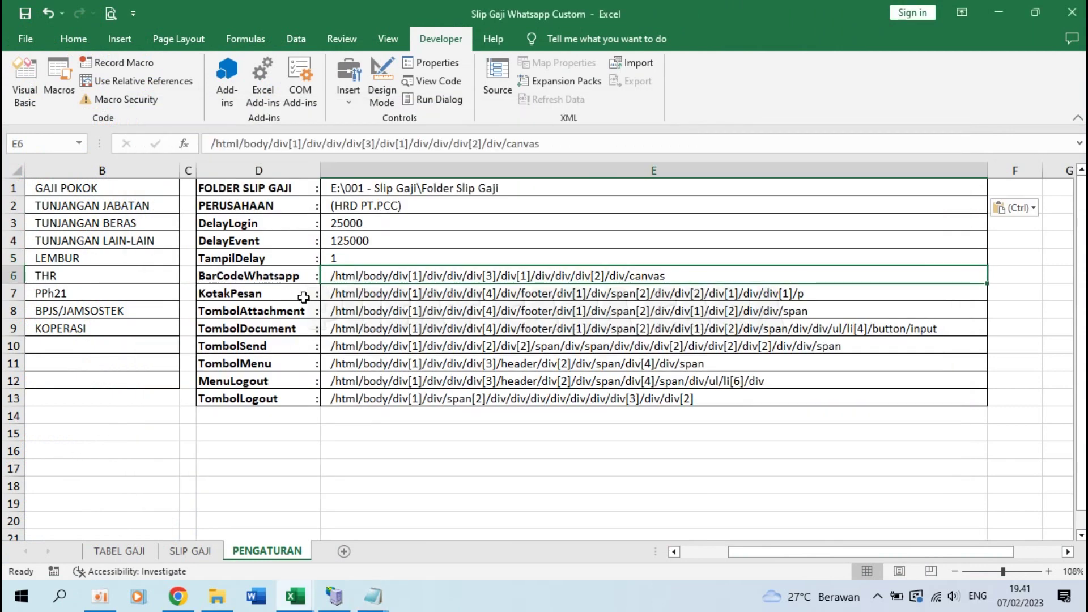
click(349, 293)
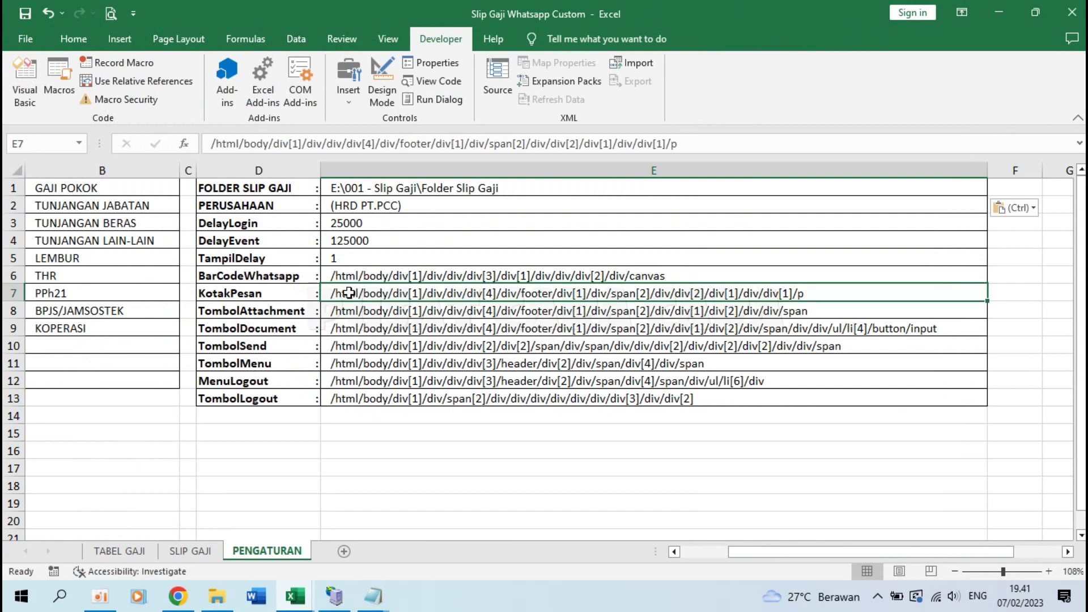
click(354, 406)
click(354, 276)
drag(355, 276, 367, 400)
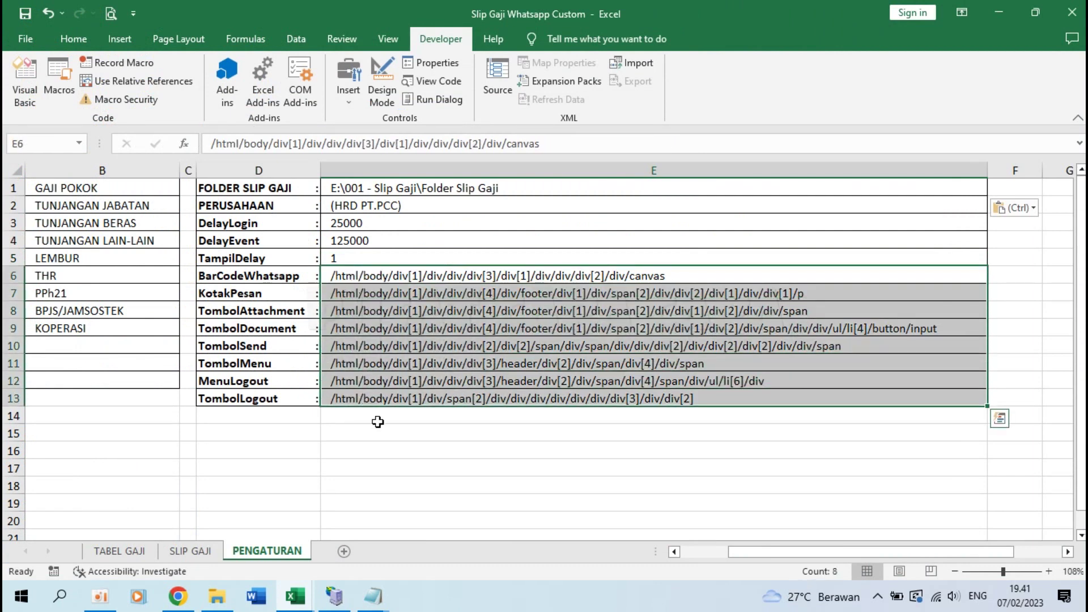
click(378, 424)
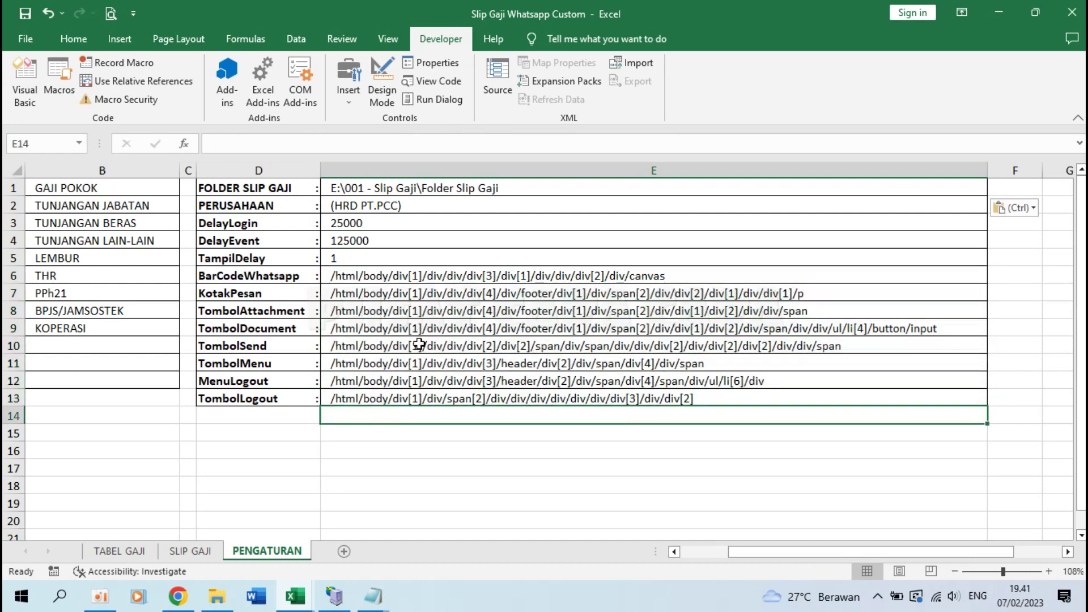
click(416, 277)
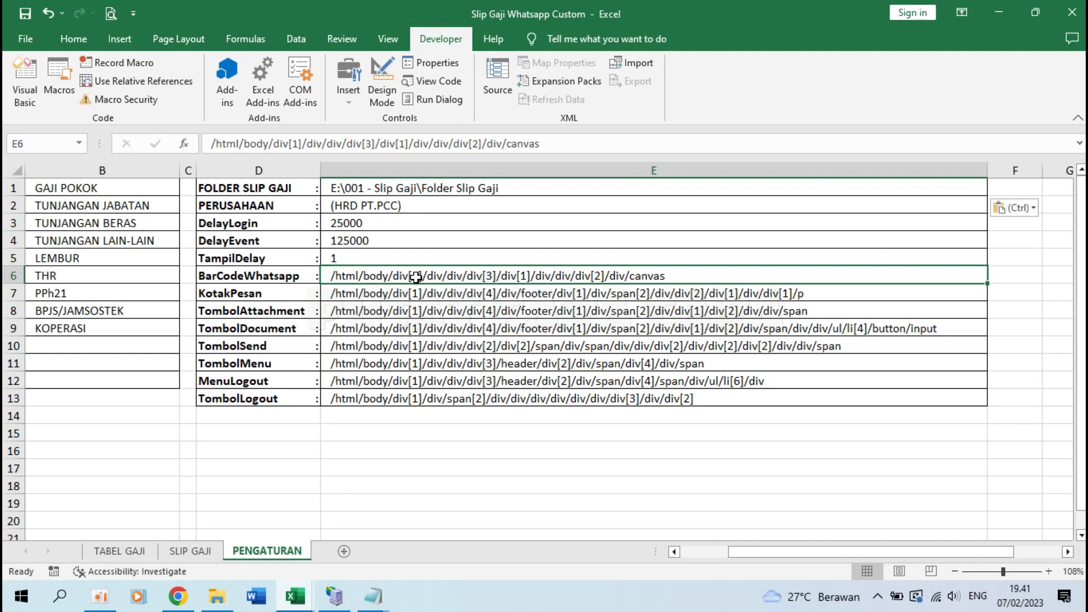
drag(362, 277, 377, 401)
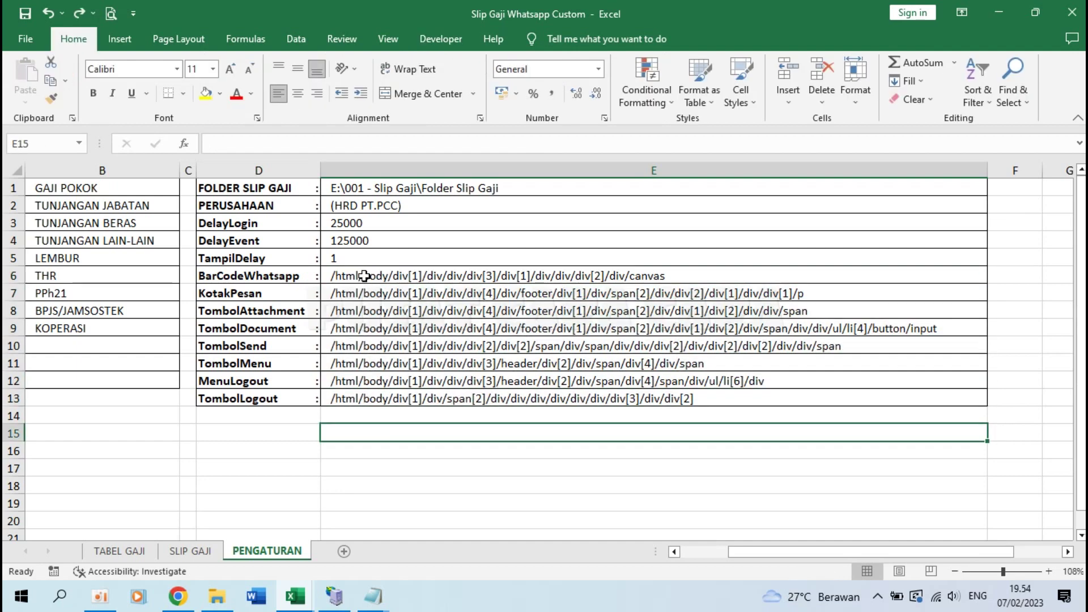
drag(364, 276, 381, 400)
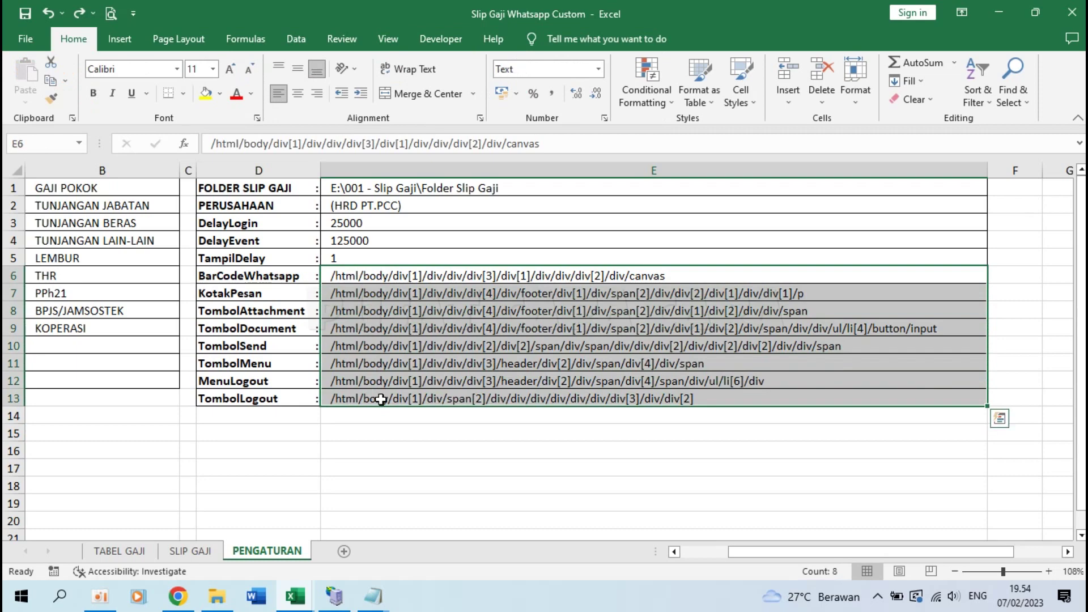
Step: Copy the XPaths in E6:E13 and paste them as values starting at E15
key(ctrl+c)
click(372, 434)
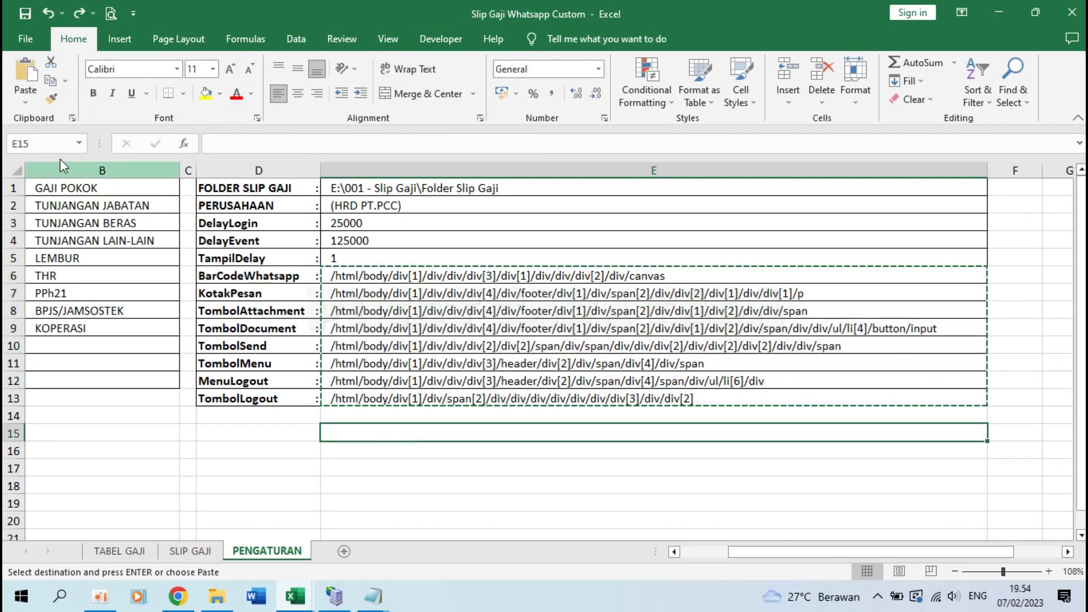
click(25, 102)
click(23, 207)
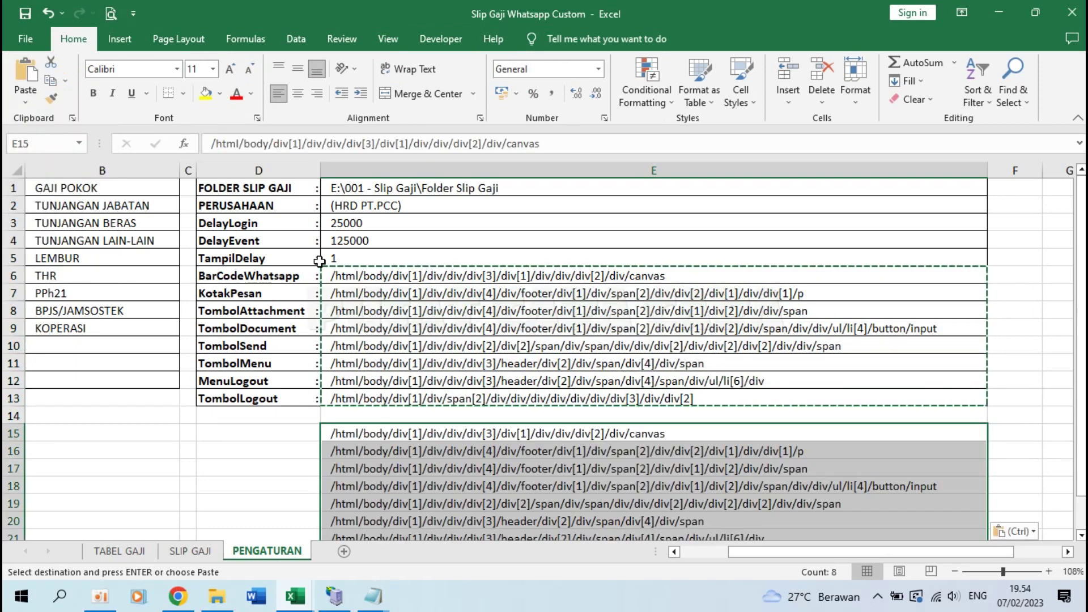
Step: Clear the original XPaths from E6:E13, leaving the BarCodeWhatsapp row selected
click(400, 277)
drag(399, 277, 432, 400)
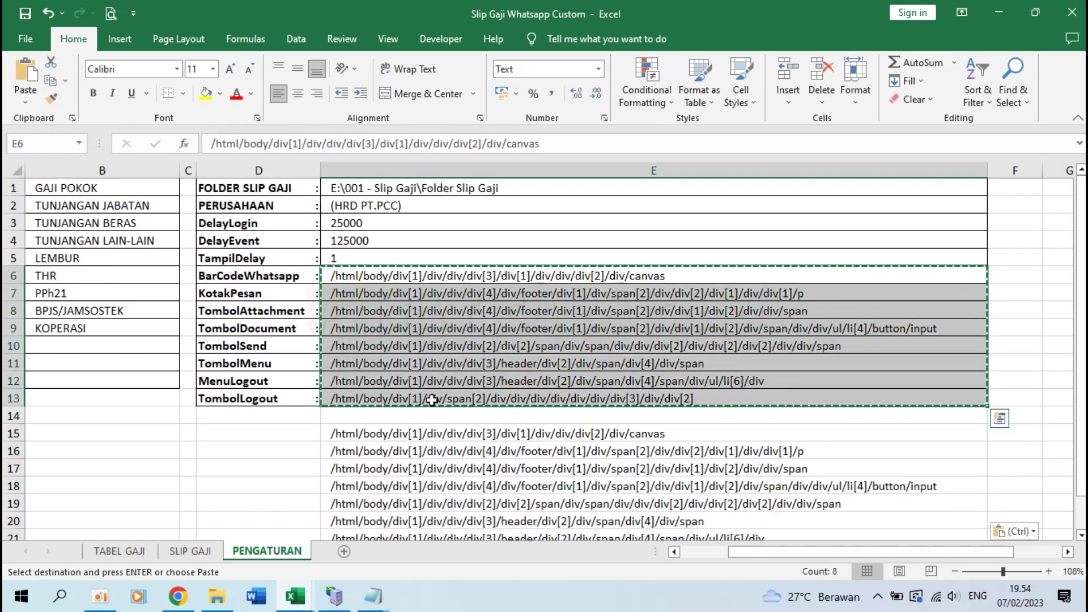
key(Delete)
right_click(432, 400)
click(333, 309)
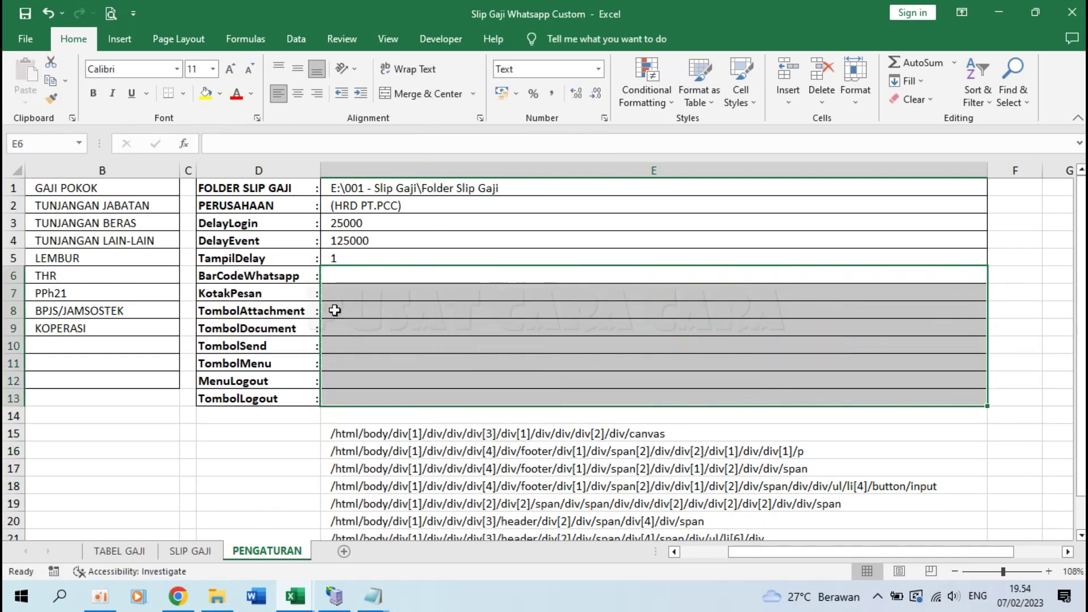
click(333, 309)
click(254, 276)
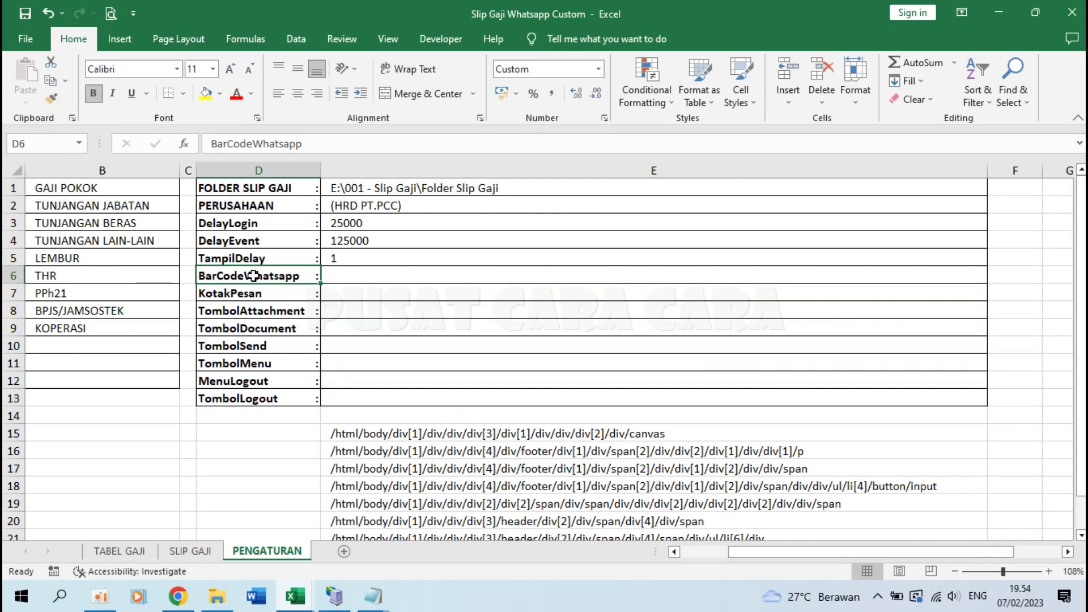
click(175, 602)
Step: Open web.whatsapp.com in a new Chrome tab with the developer tools showing
click(722, 13)
text(web.)
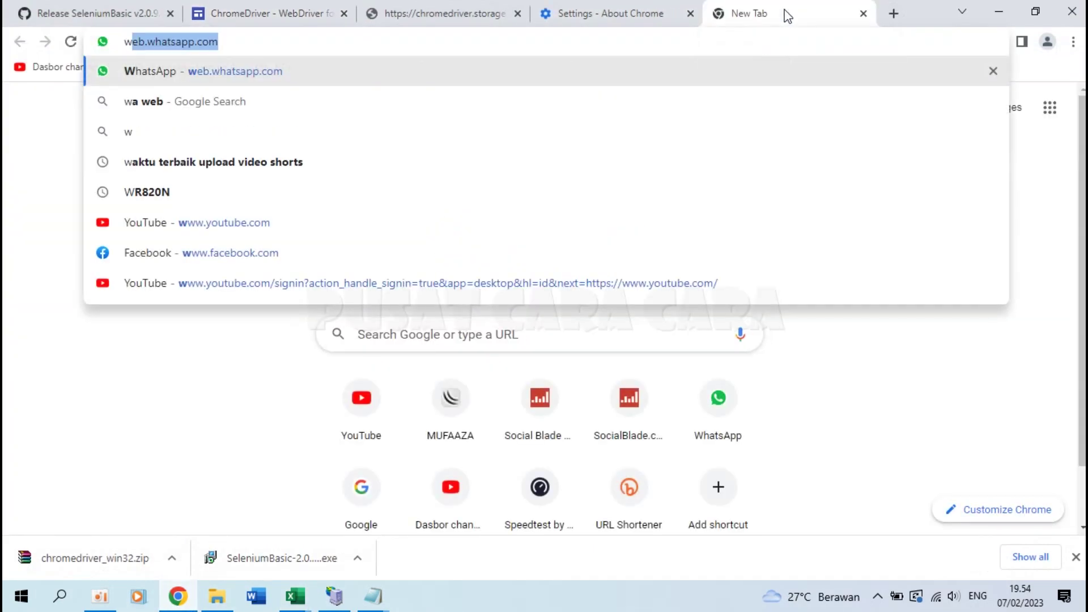
key(Return)
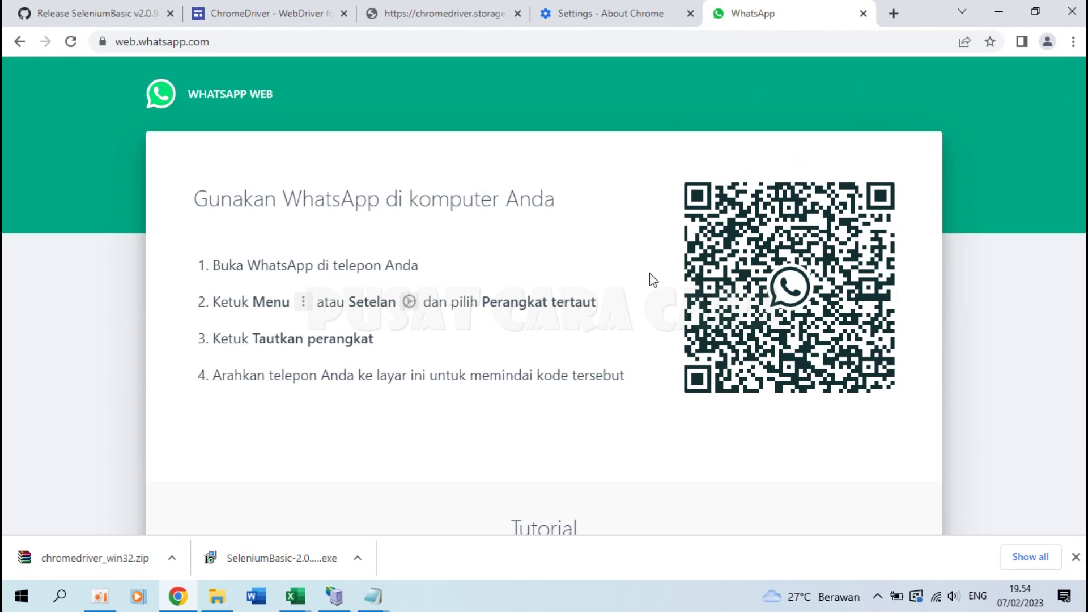
key(ctrl+shift+i)
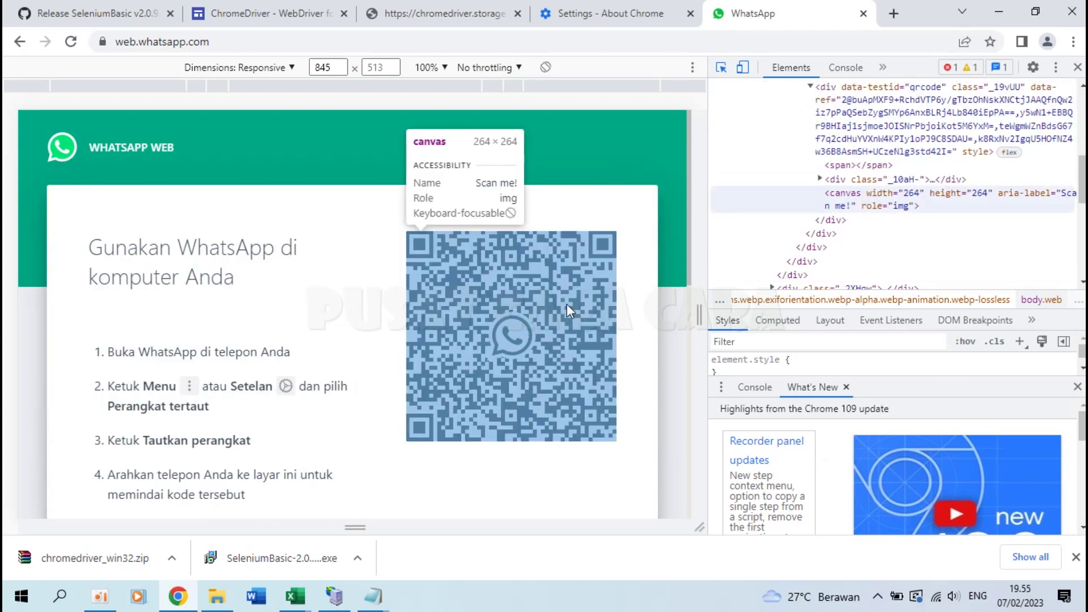
Step: Copy the full XPath of the WhatsApp QR code canvas element
click(567, 304)
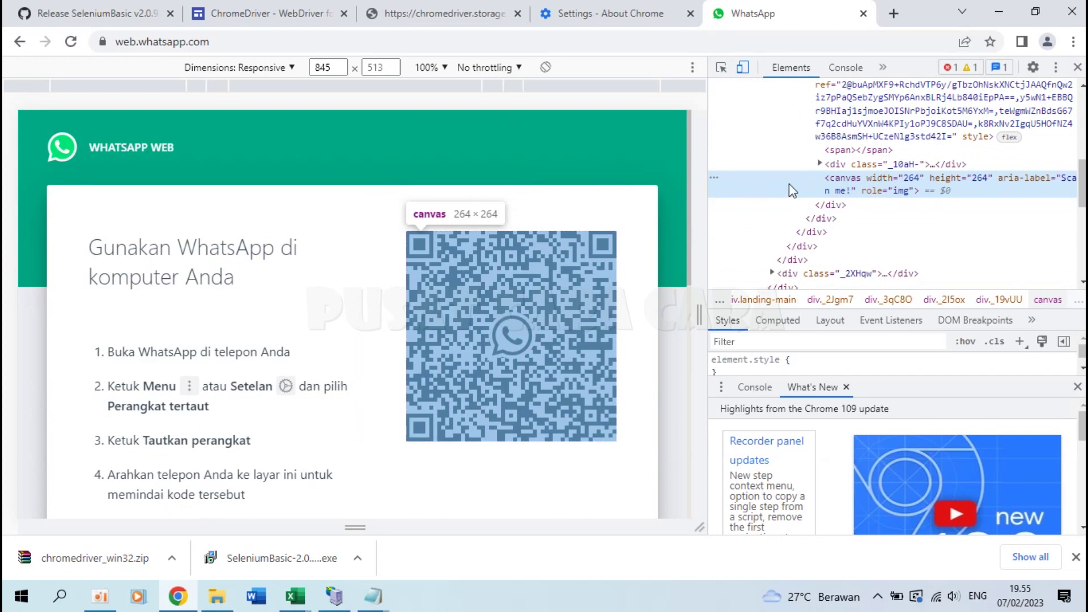
right_click(867, 182)
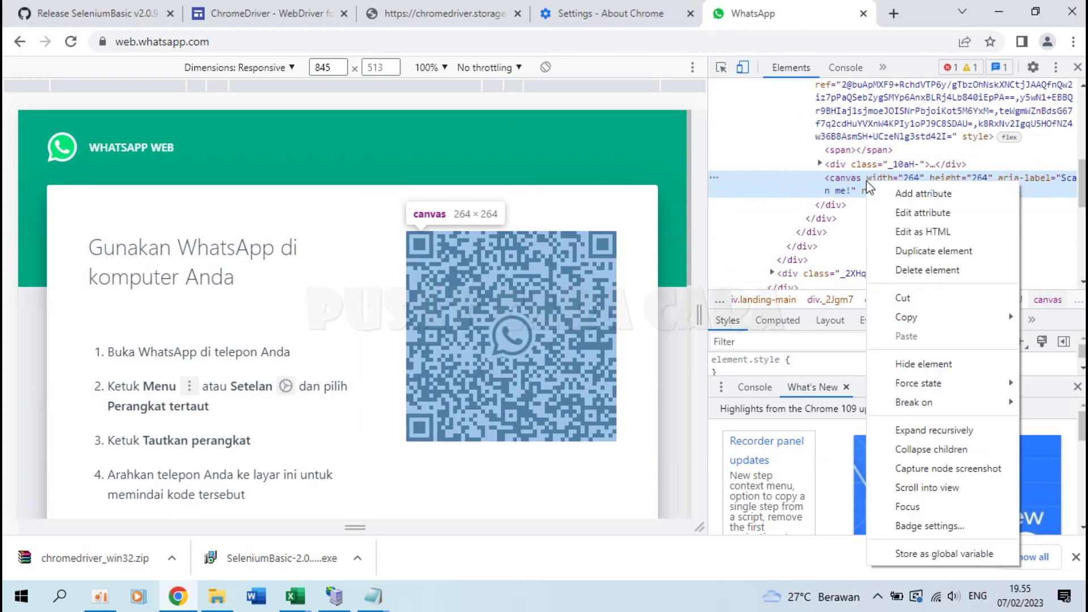
mouse_move(902, 317)
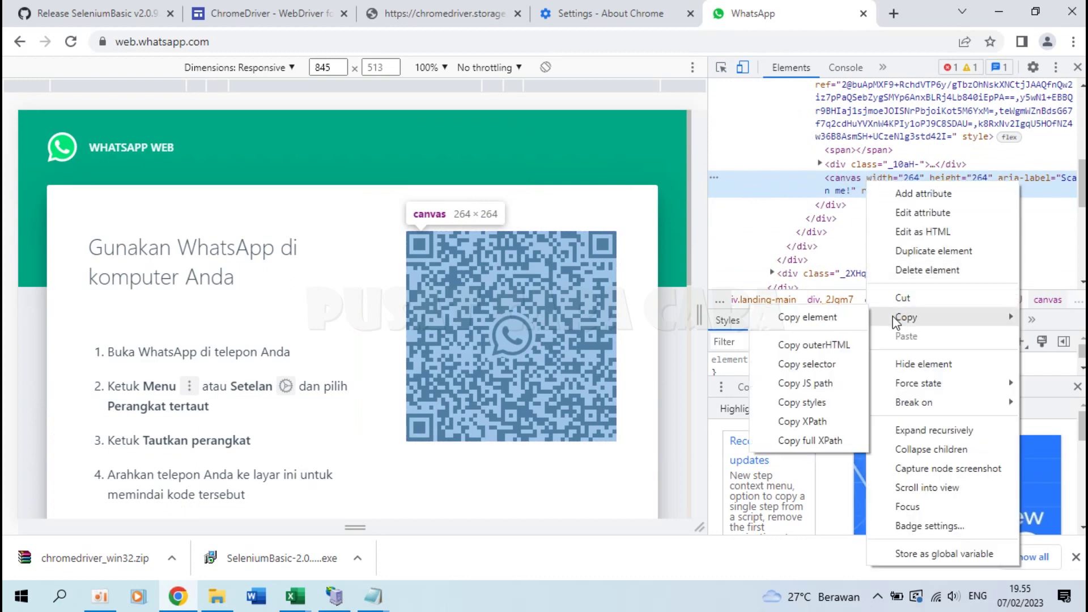
click(800, 440)
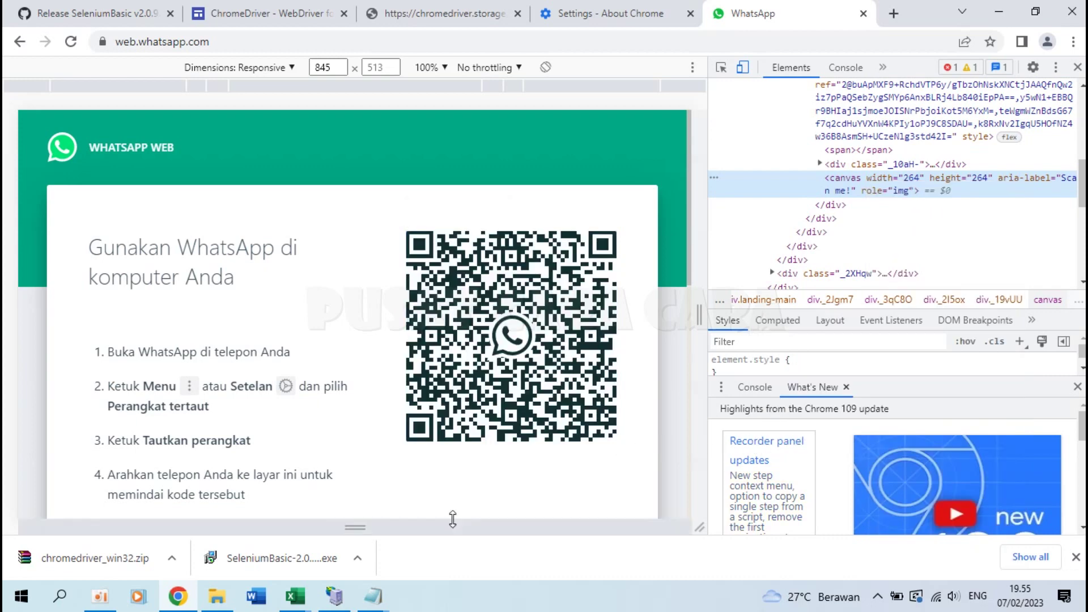
mouse_move(309, 608)
click(290, 548)
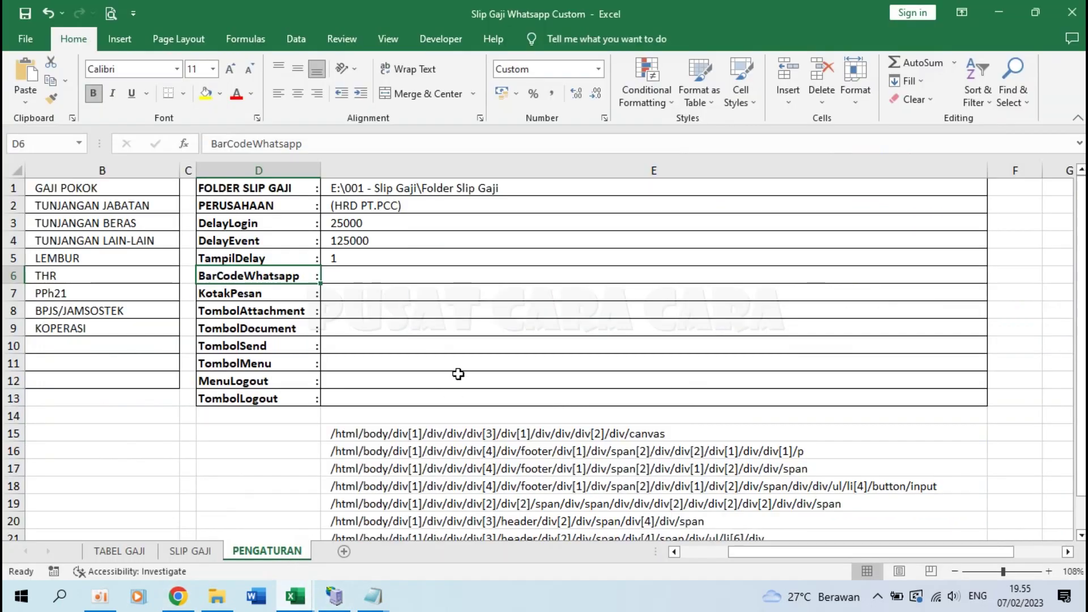
Step: Paste the QR canvas XPath into the BarCodeWhatsapp value cell E6
click(371, 274)
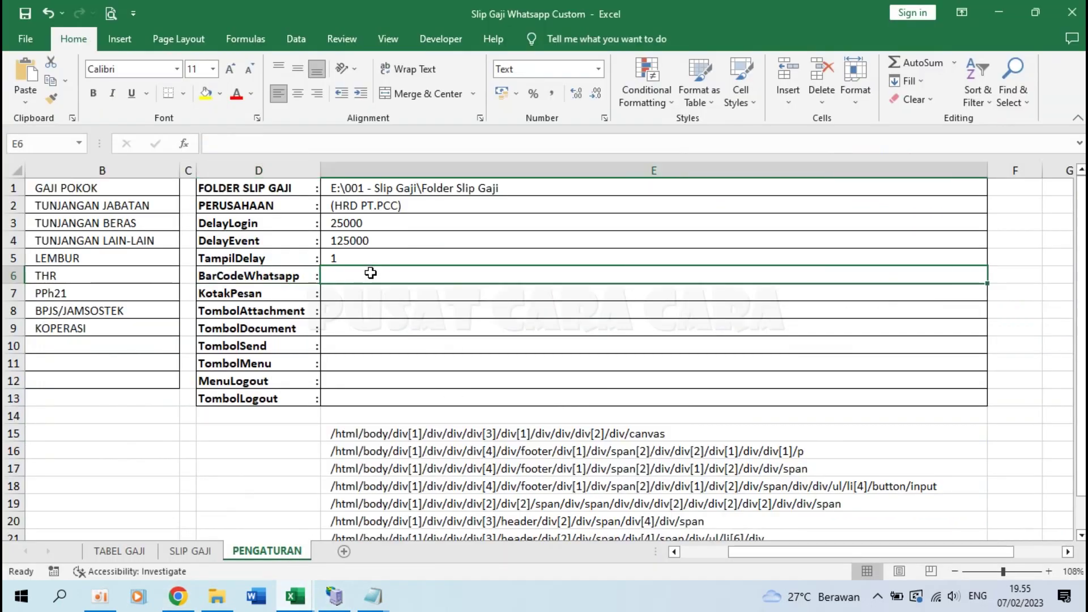
key(ctrl+v)
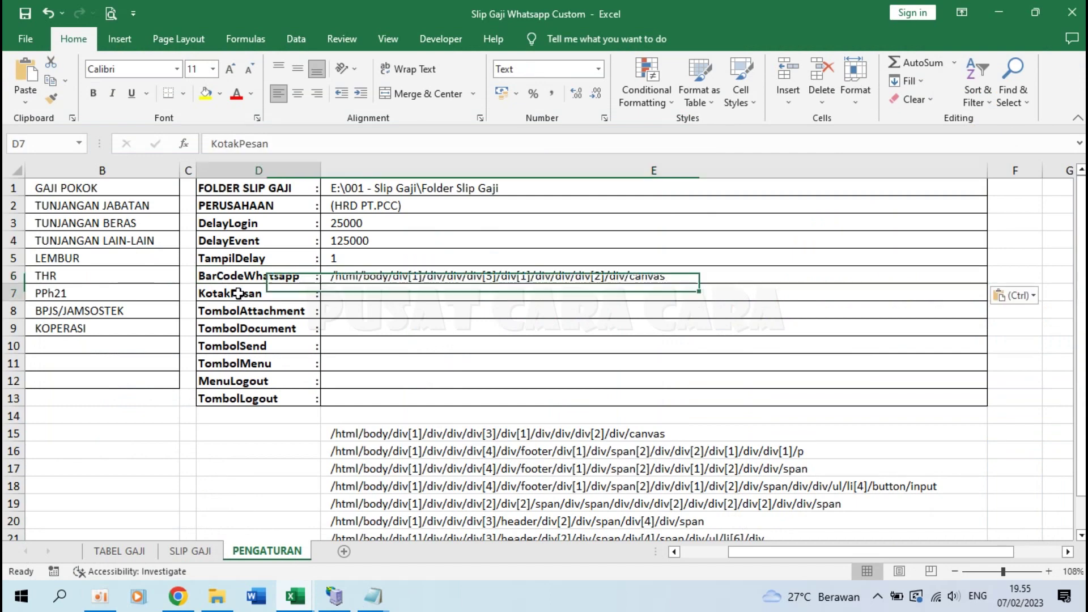
click(244, 291)
click(178, 596)
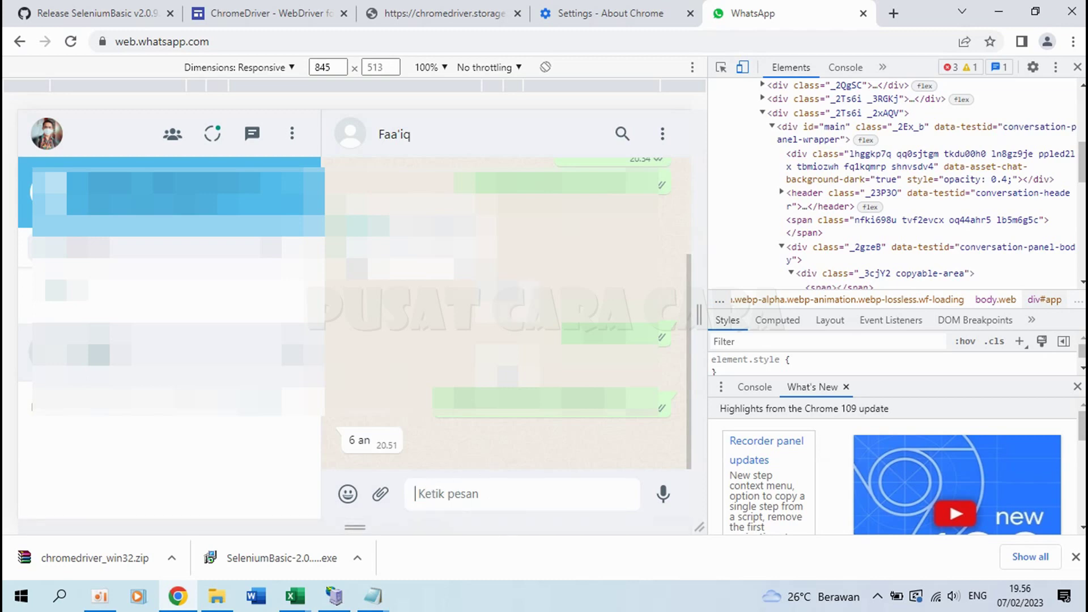
Step: Inspect the Ketik pesan message box and copy its paragraph element's XPath
click(723, 68)
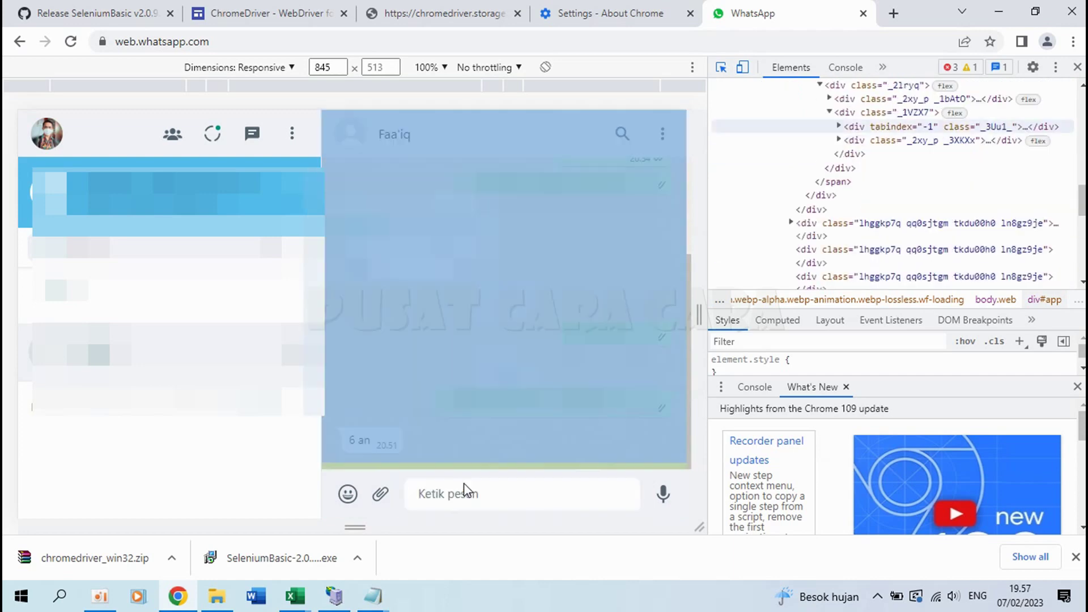
click(721, 68)
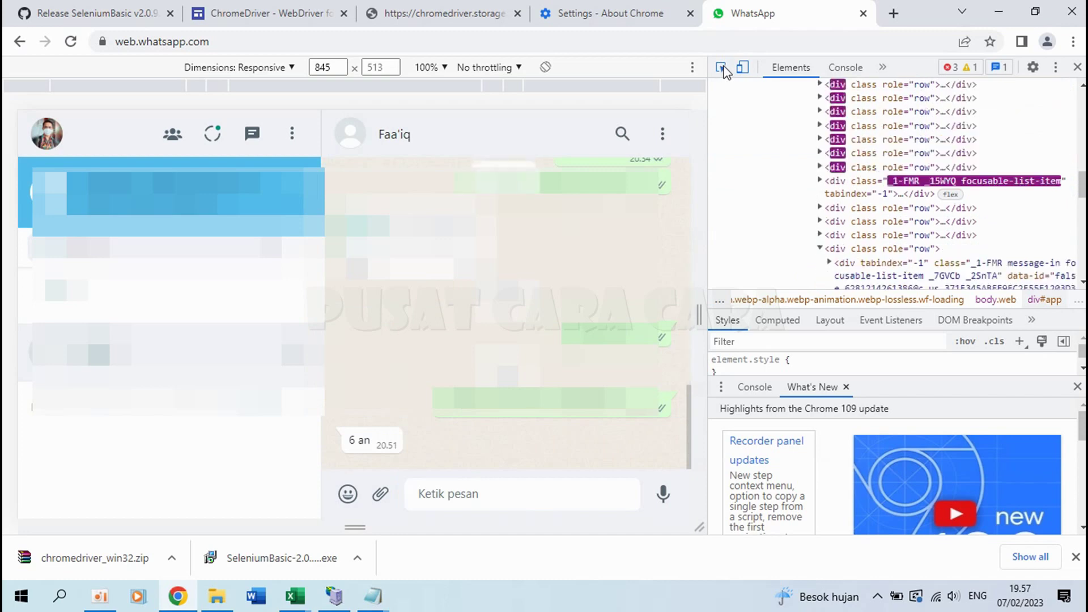
click(722, 68)
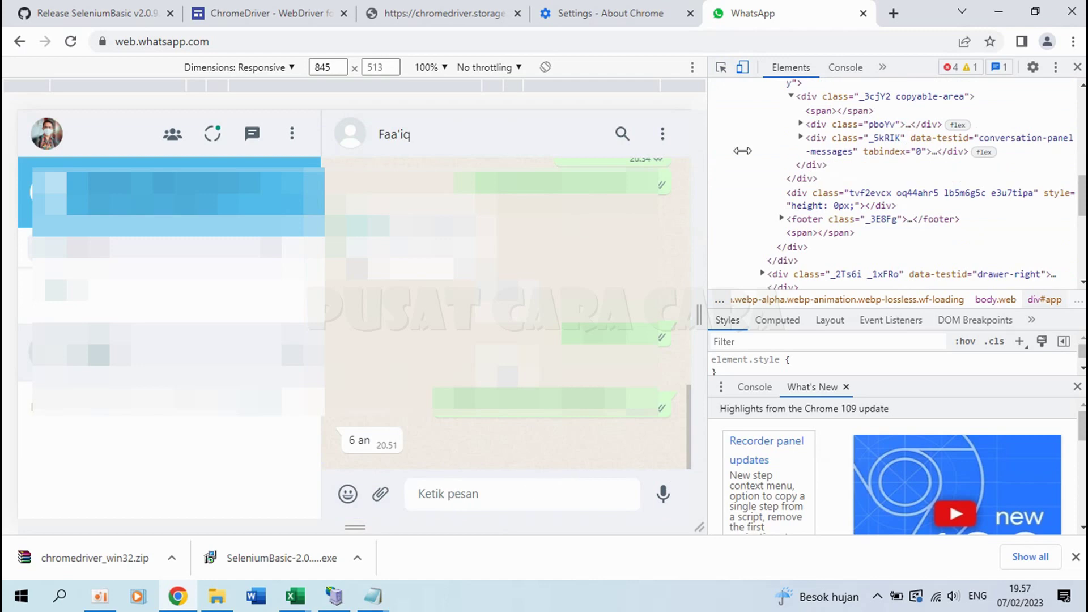
click(722, 68)
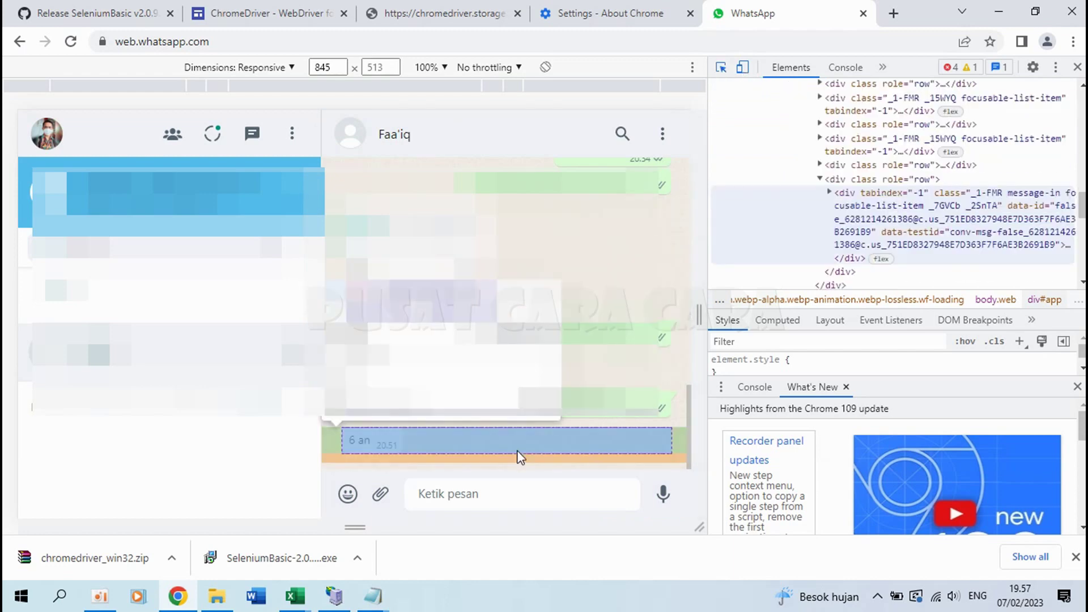
click(476, 500)
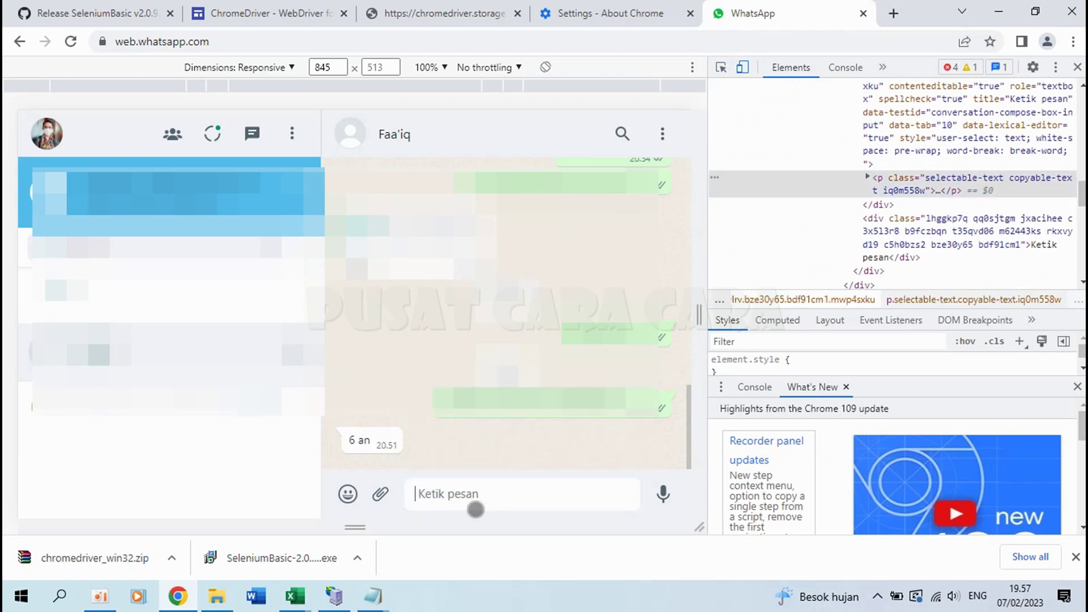
click(722, 69)
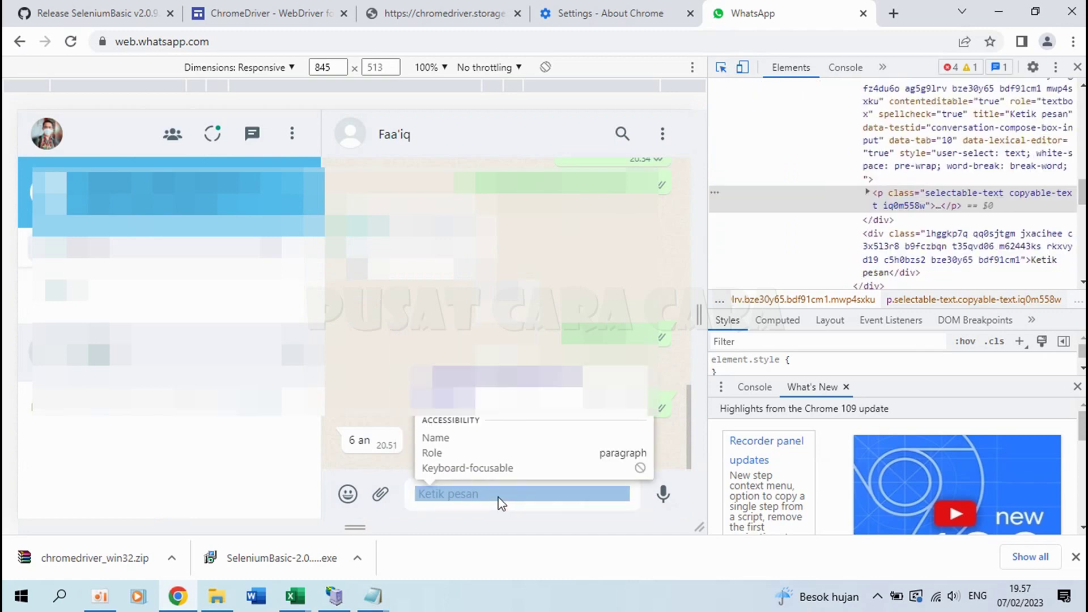
click(499, 503)
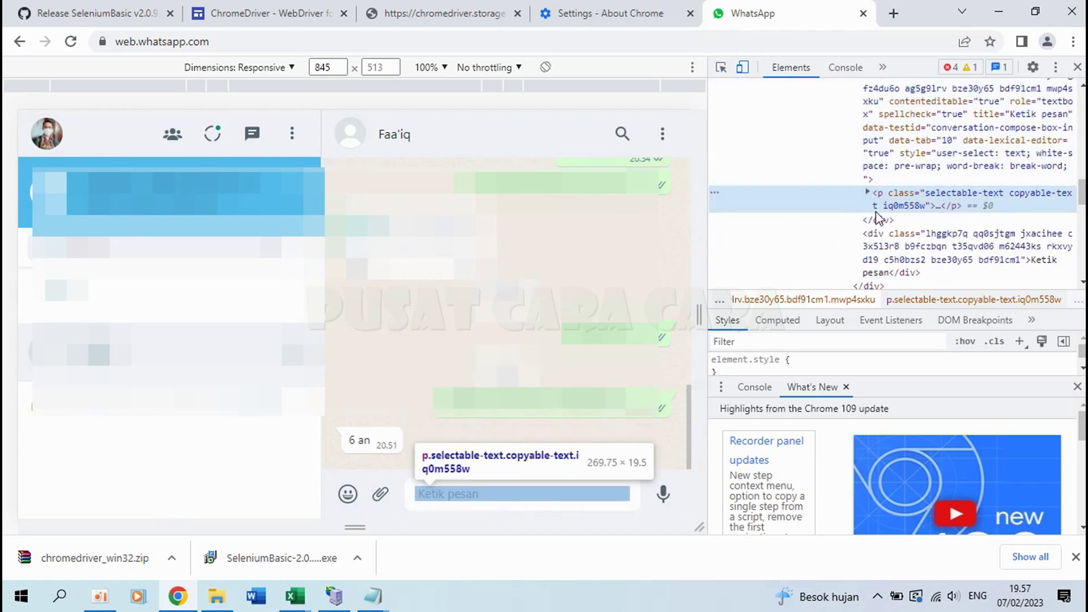
right_click(863, 204)
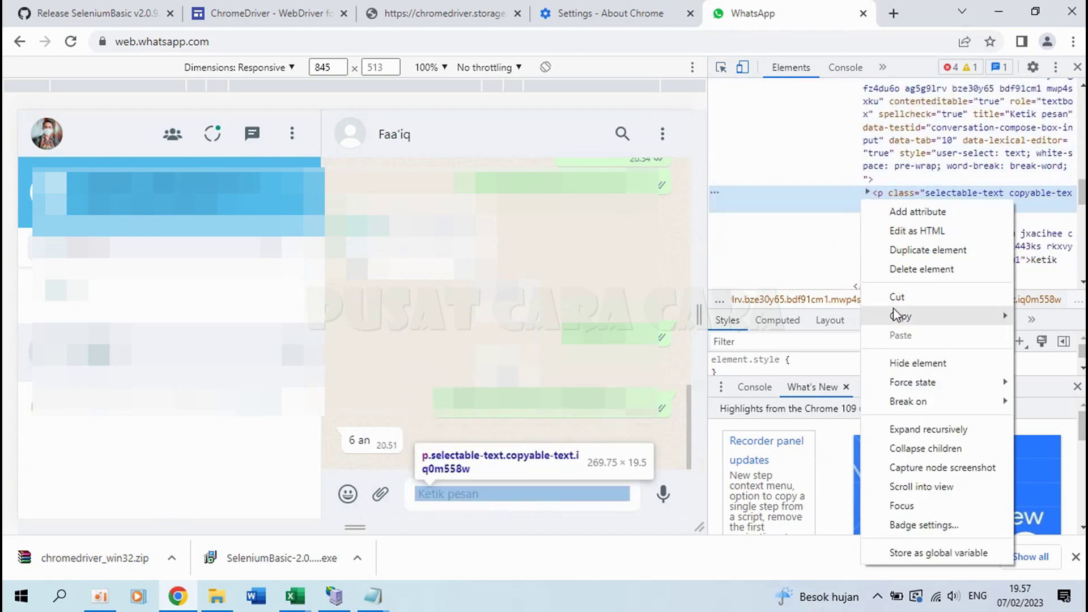
mouse_move(899, 316)
click(796, 420)
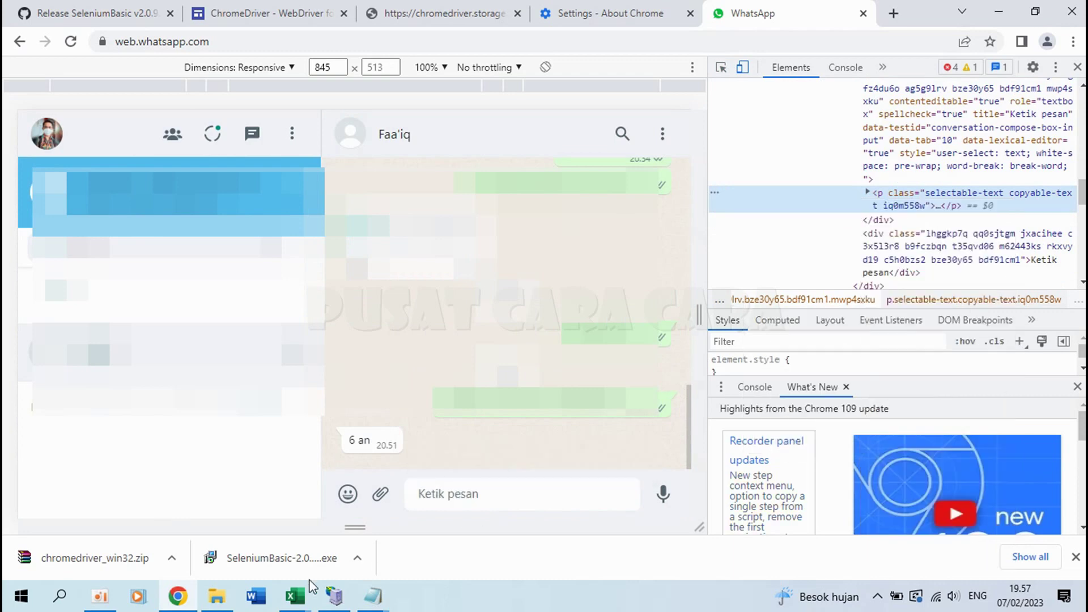
mouse_move(294, 595)
click(271, 531)
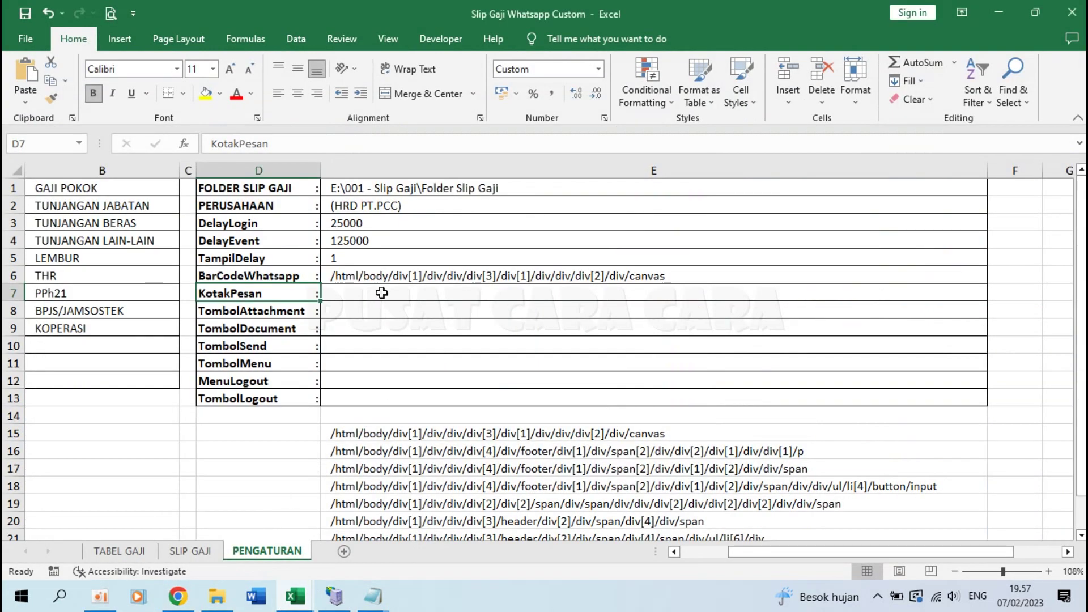
Step: Paste the message-box XPath into KotakPesan cell E7, then select E8 for TombolAttachment
click(381, 291)
key(ctrl+v)
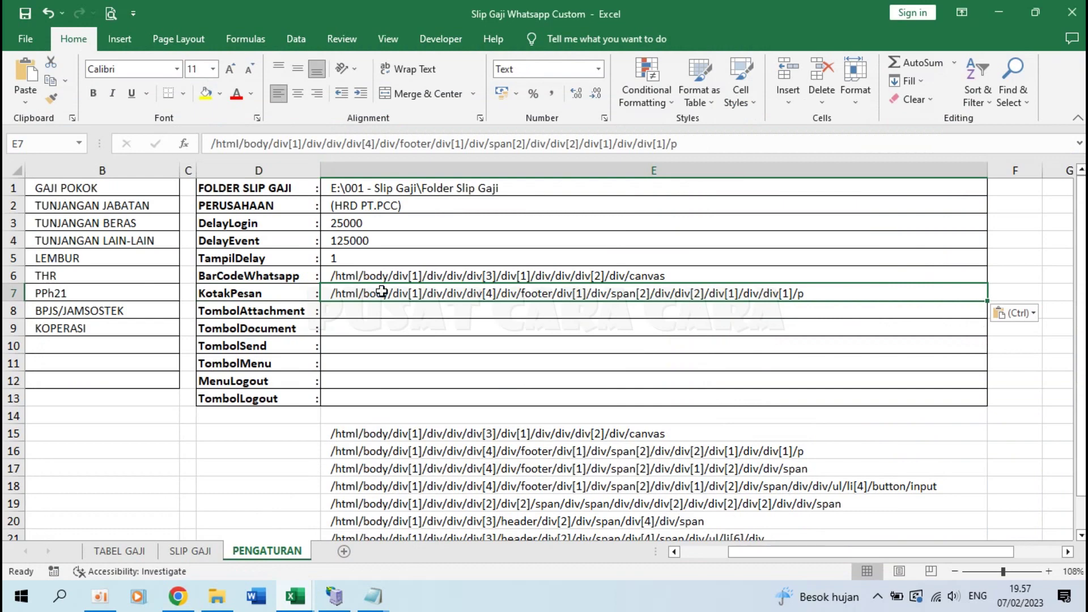
click(335, 313)
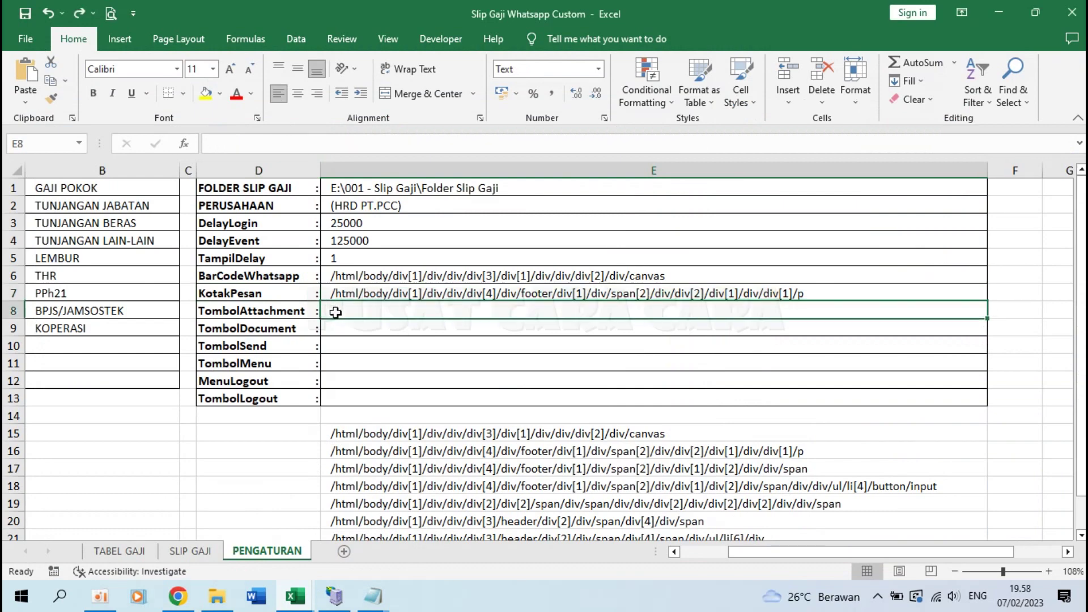
click(177, 596)
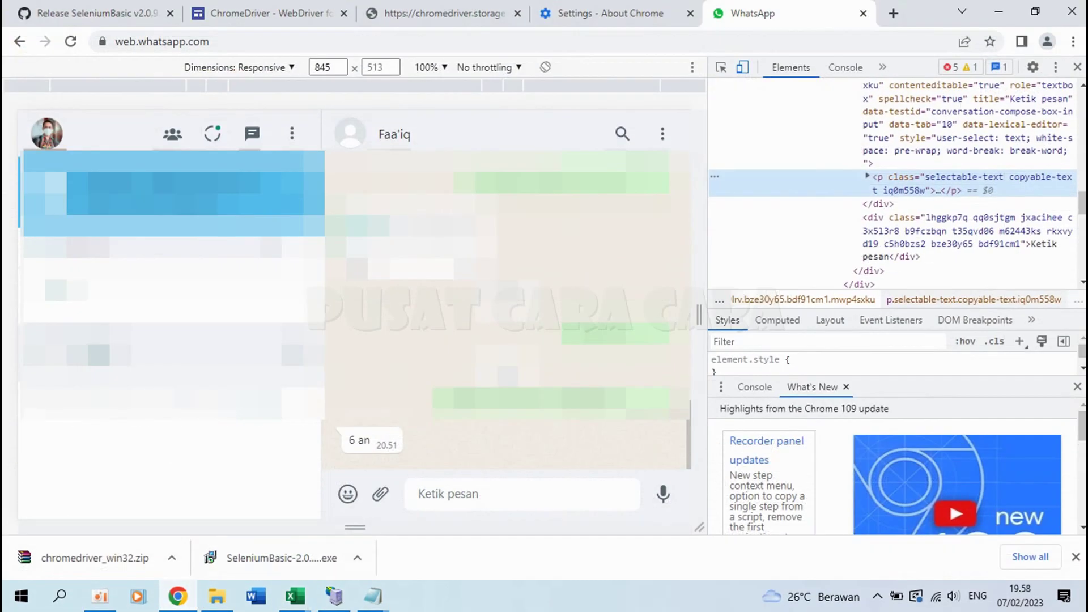
Step: Inspect the attachment clip icon and copy its span element's full XPath
click(722, 69)
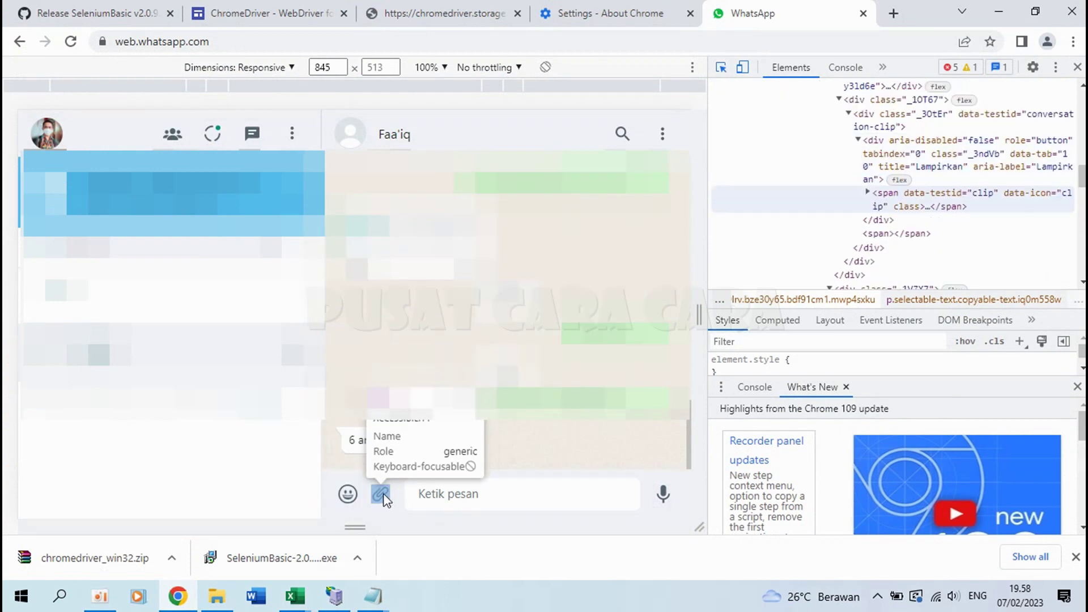
click(382, 495)
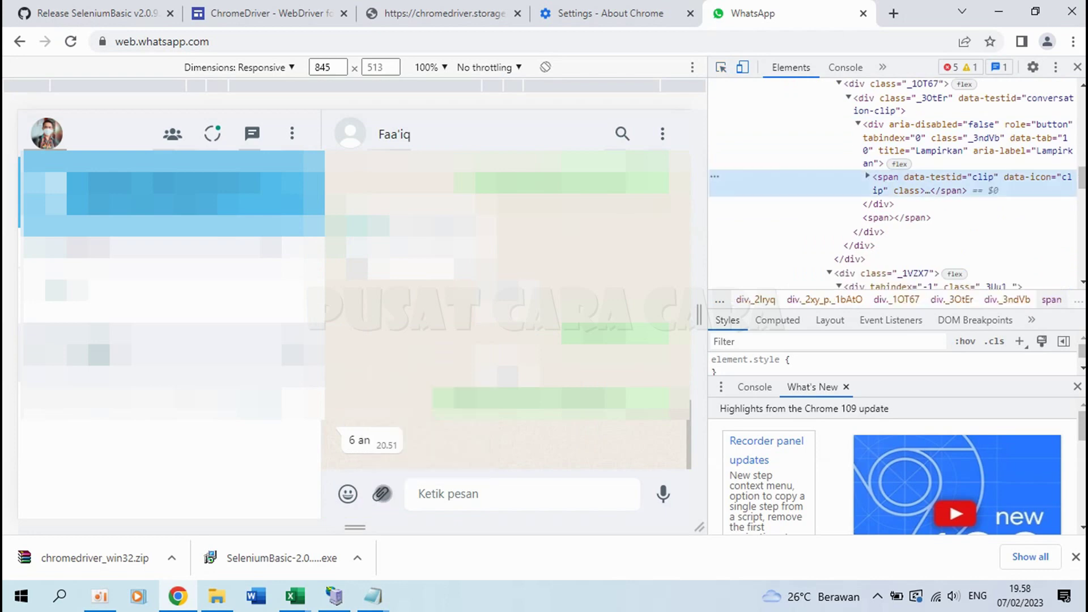
right_click(901, 186)
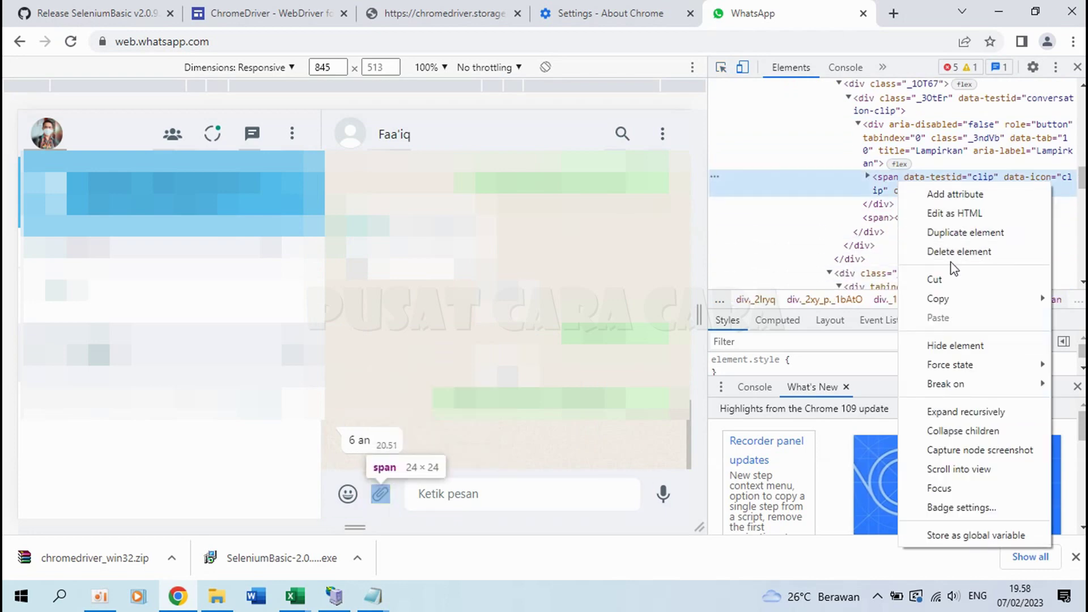
click(836, 417)
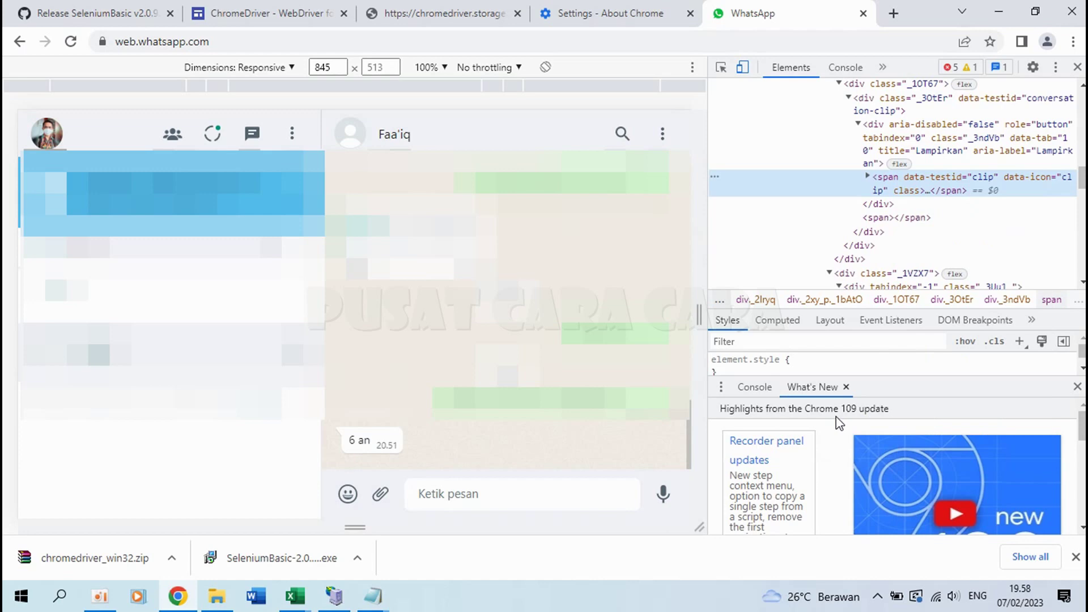
mouse_move(295, 596)
click(268, 517)
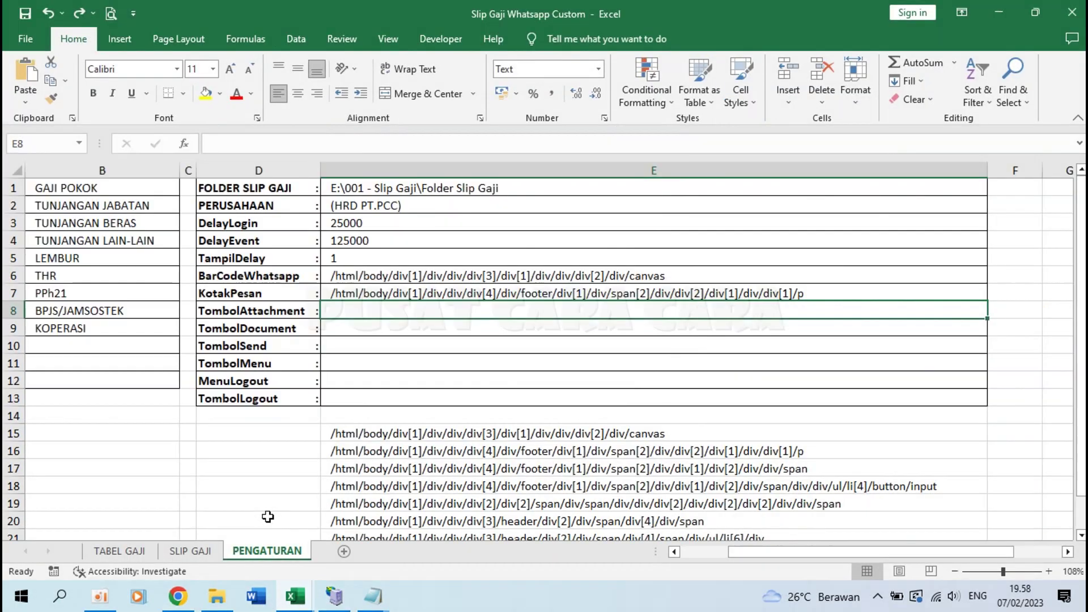
Step: Paste the clip-button XPath into TombolAttachment E8, compare it with E17, and select E9
key(ctrl+v)
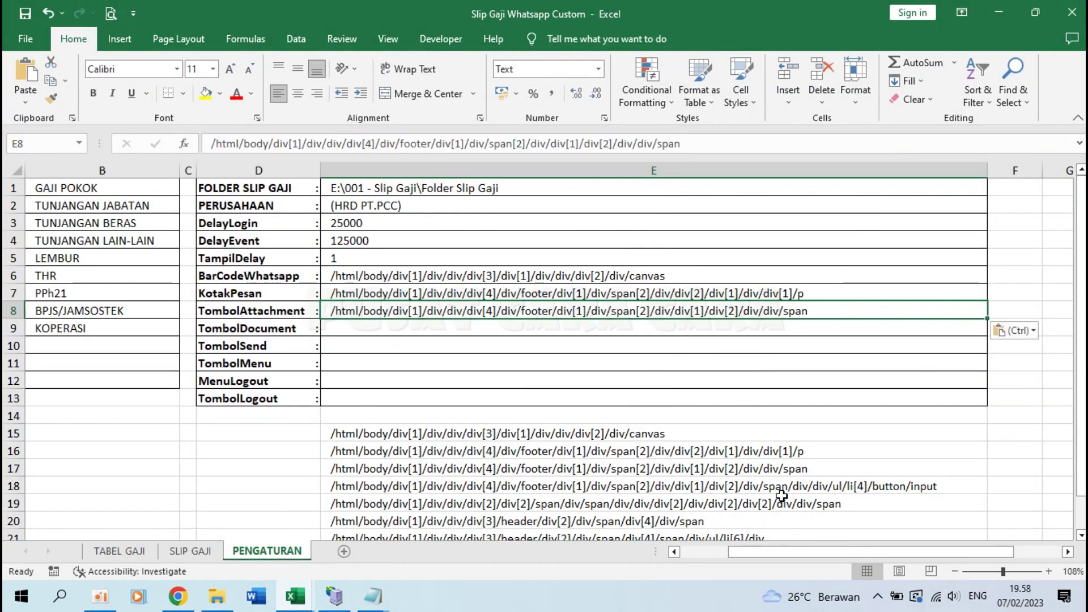
click(802, 482)
click(800, 472)
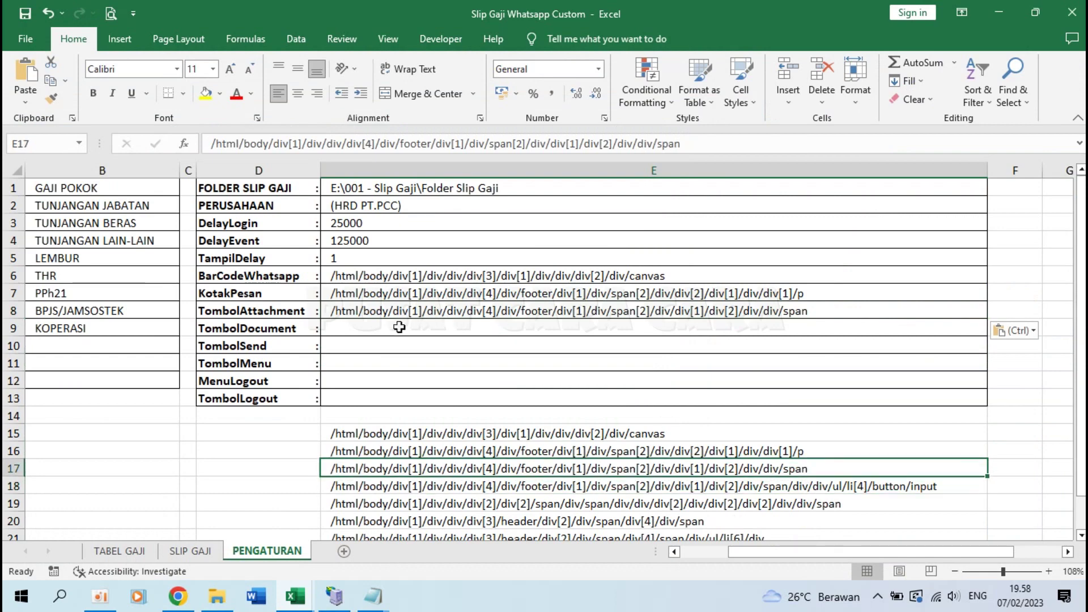
click(371, 326)
click(179, 600)
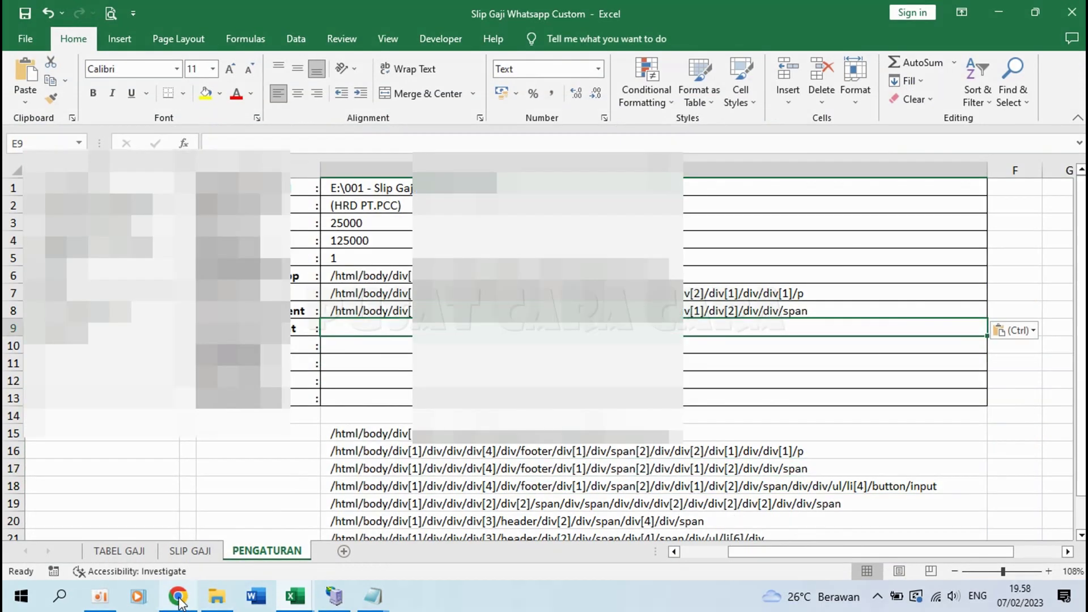
click(179, 600)
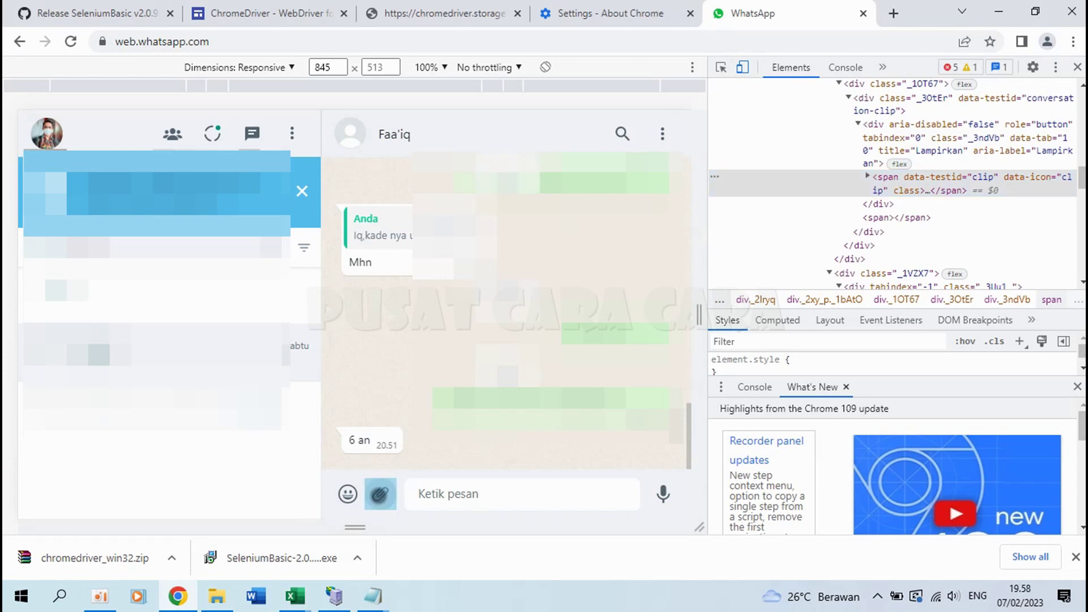
Step: Inspect the Document attach button's file input element in Chrome DevTools
click(380, 493)
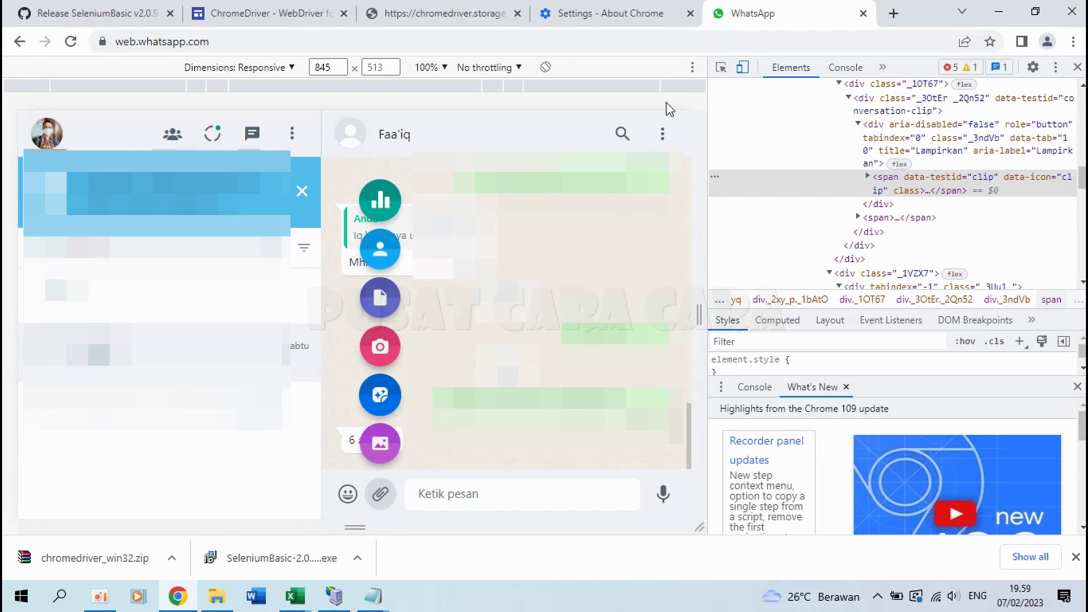
click(722, 68)
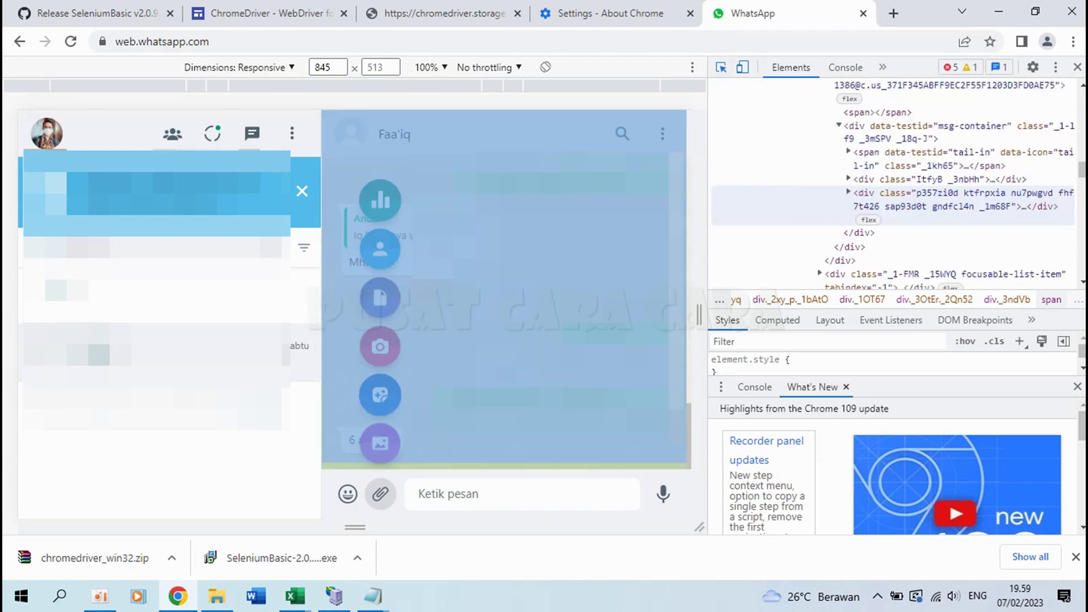
click(387, 293)
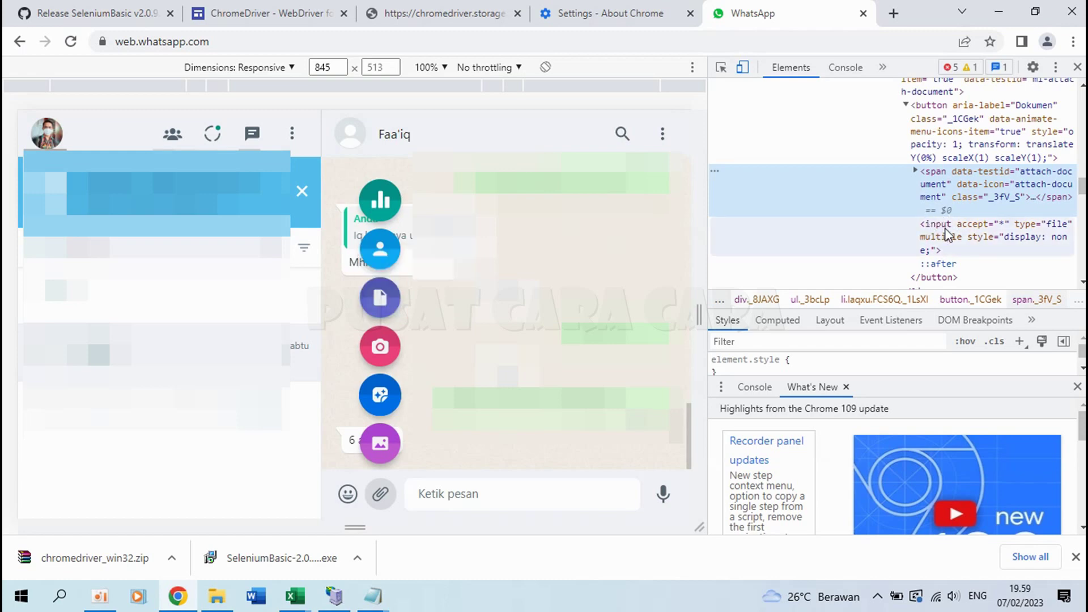
Step: Copy the input's full XPath (ending ul/li[4]/button/input) into Excel cell E9 as TombolDocument
right_click(944, 229)
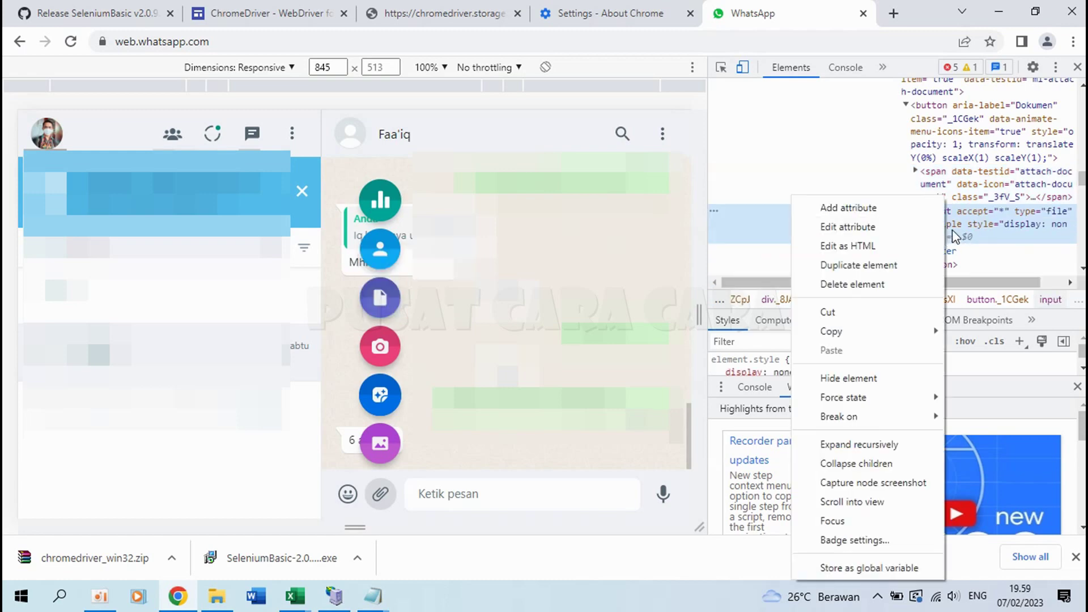
mouse_move(852, 333)
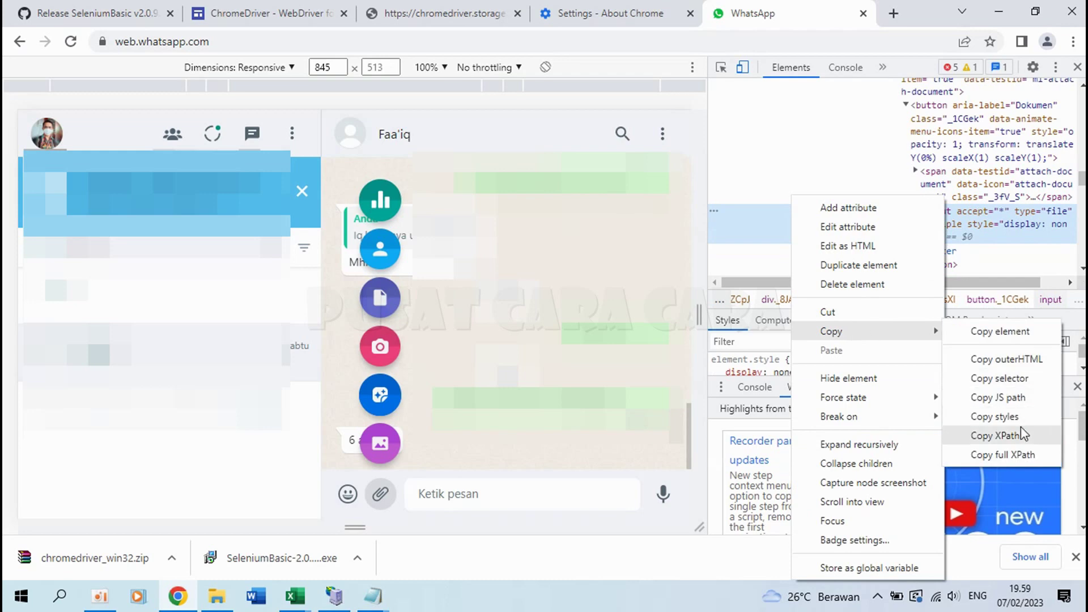
click(1018, 455)
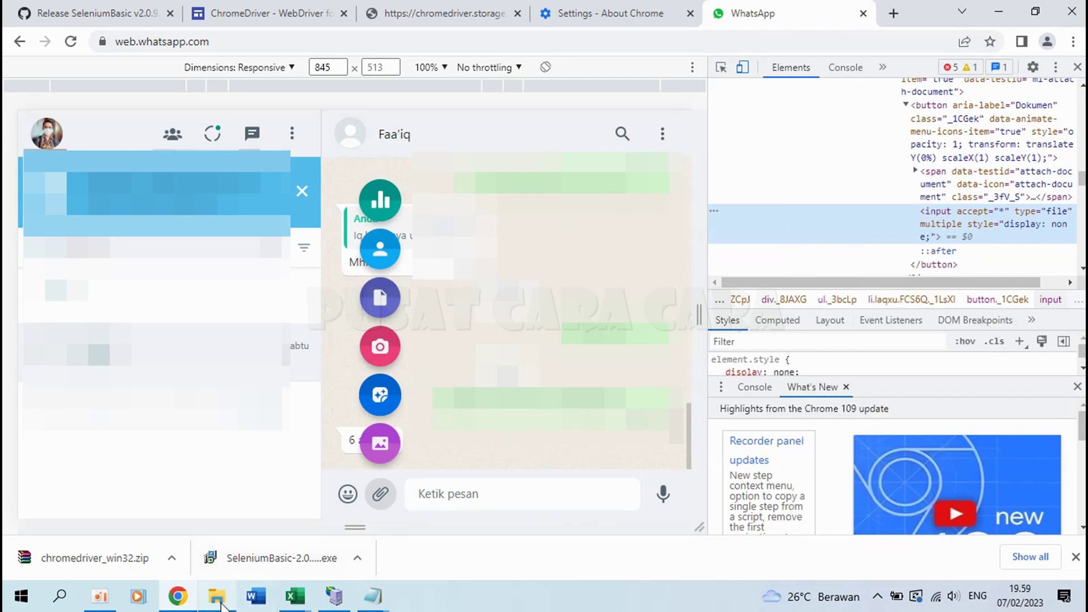
mouse_move(303, 609)
click(281, 546)
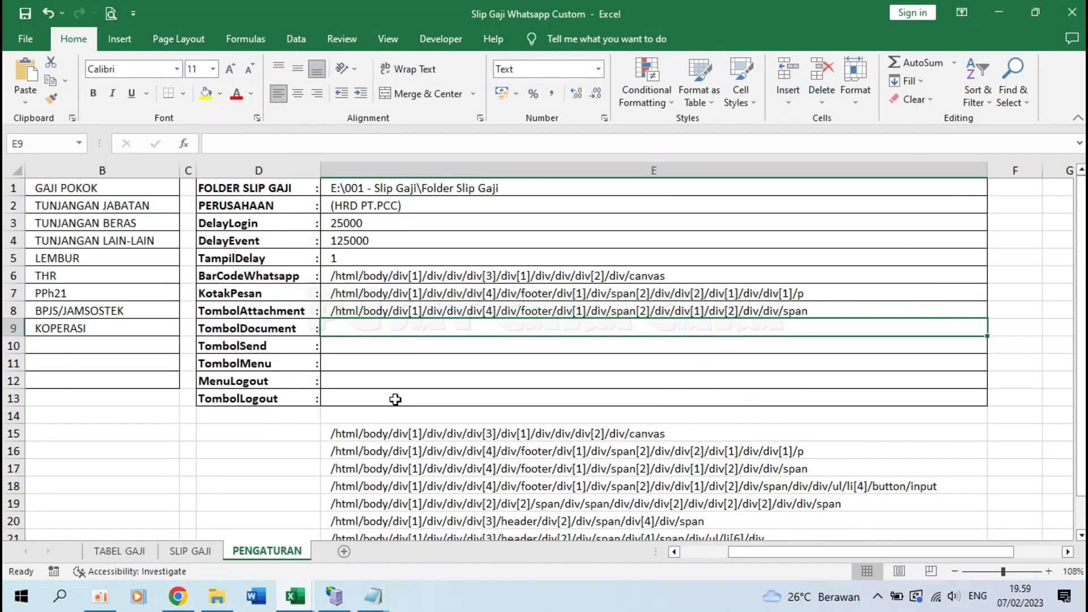
key(ctrl+v)
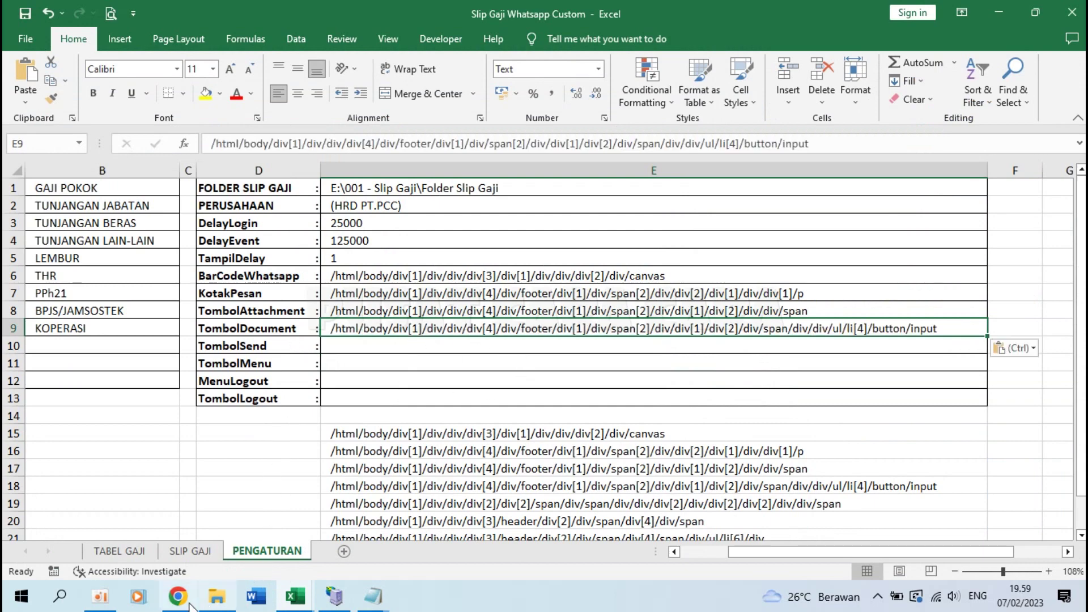
Step: Attach the first voucher PDF from the Downloads folder to the WhatsApp chat as a document
click(217, 596)
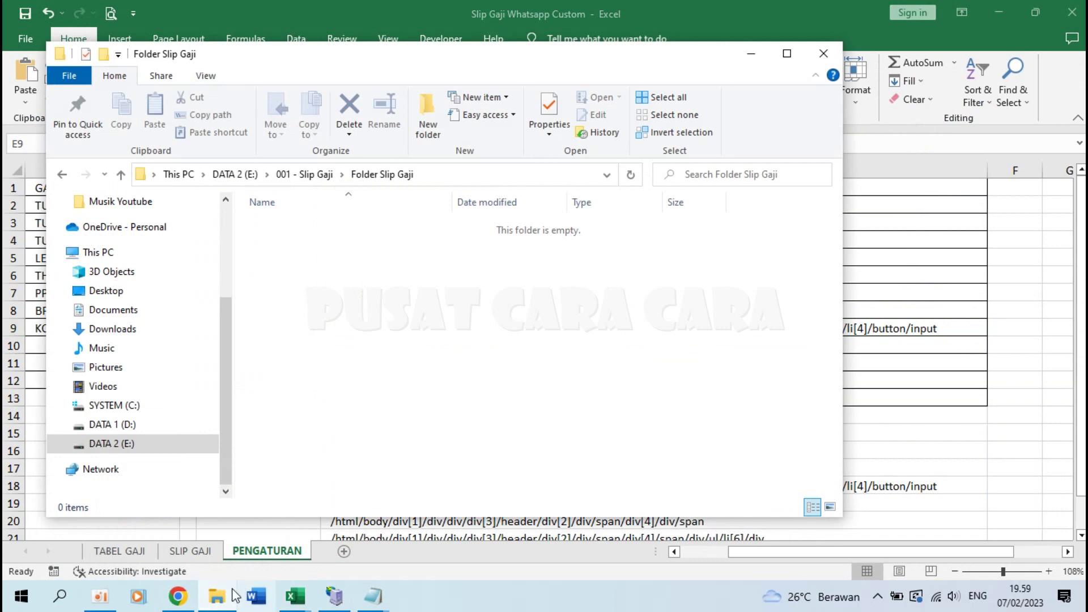
click(177, 596)
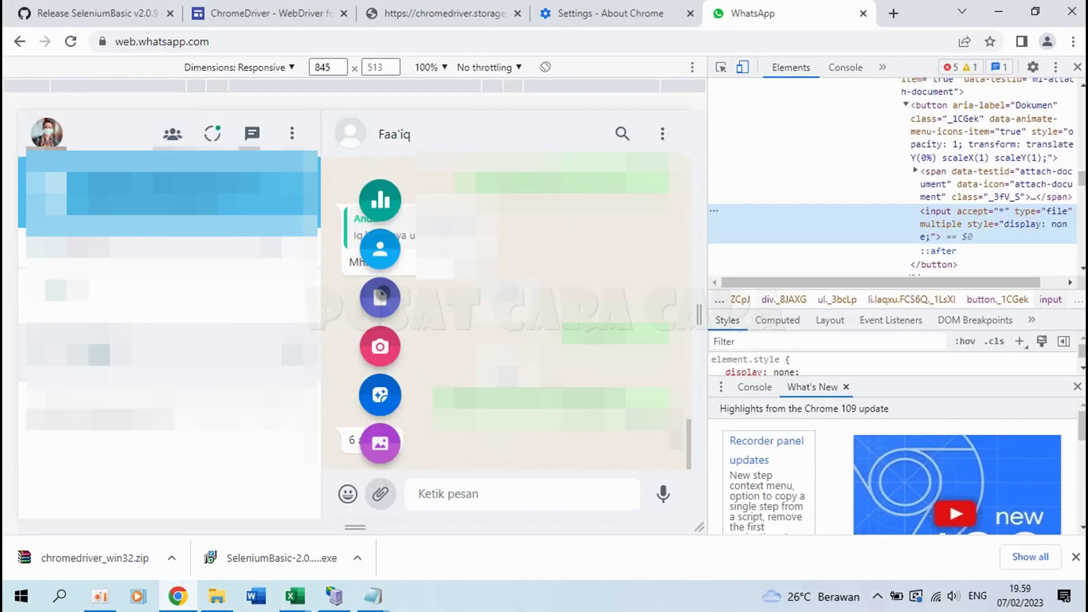
click(381, 295)
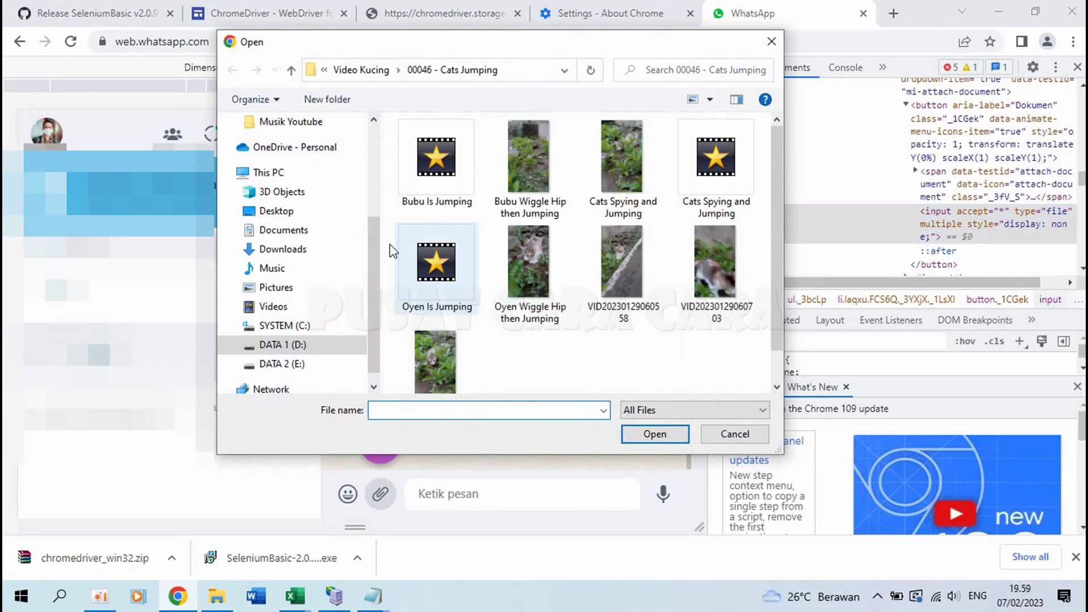
scroll(359, 151, up, 3)
click(323, 179)
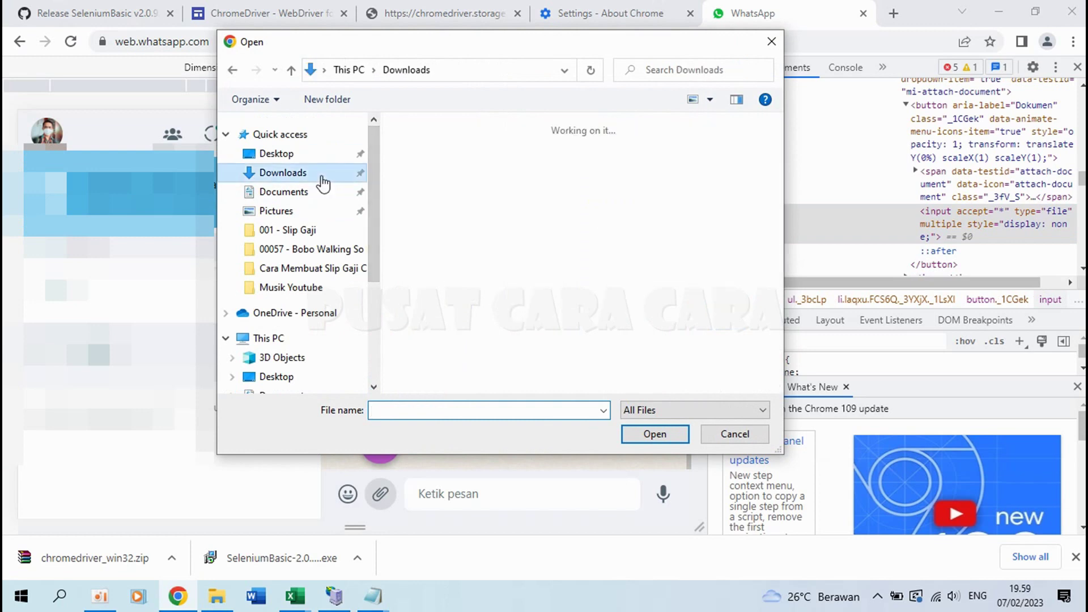
click(329, 193)
click(335, 177)
scroll(496, 288, down, 5)
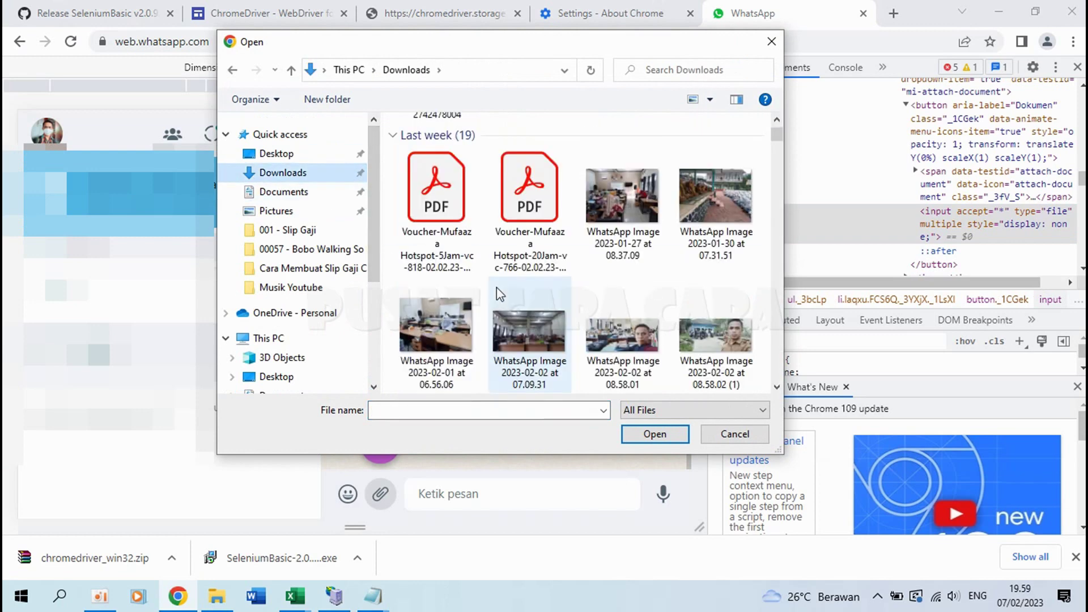
double_click(436, 187)
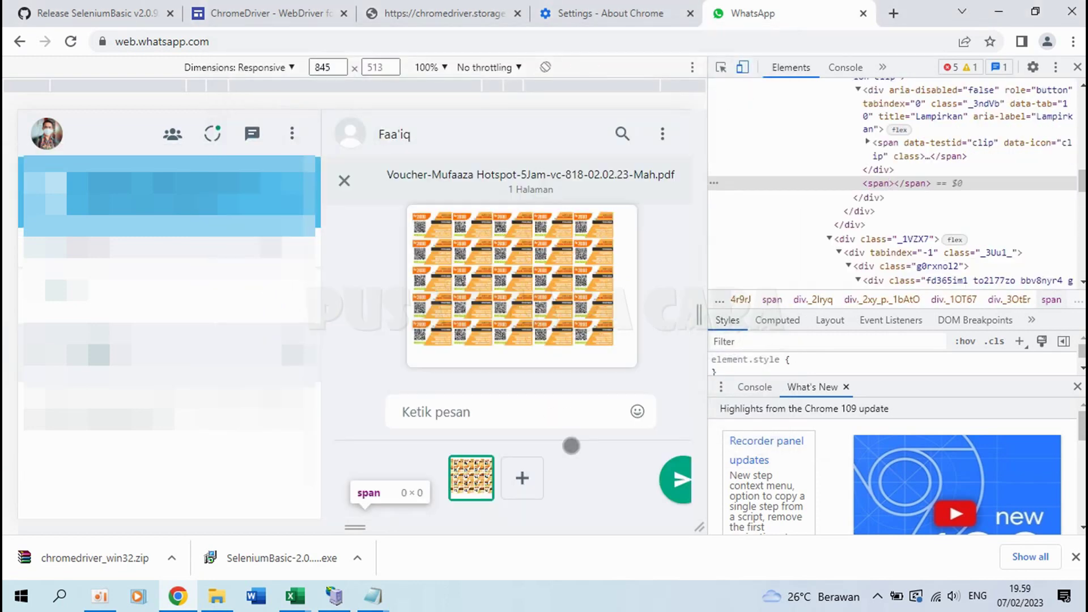
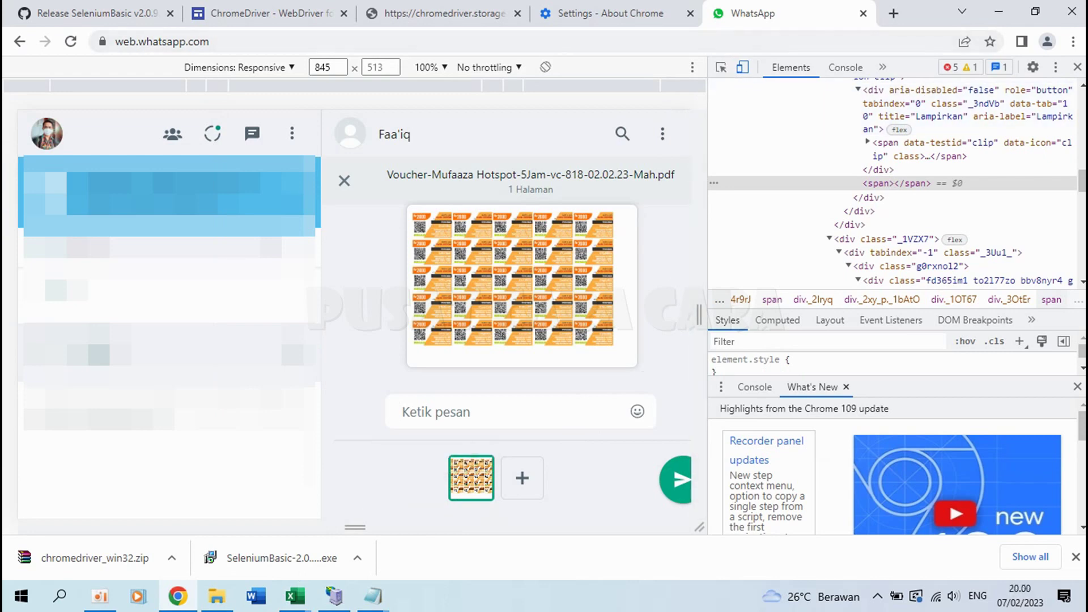
Step: Copy the full XPath of WhatsApp Web's Send button with the DevTools element picker
click(723, 68)
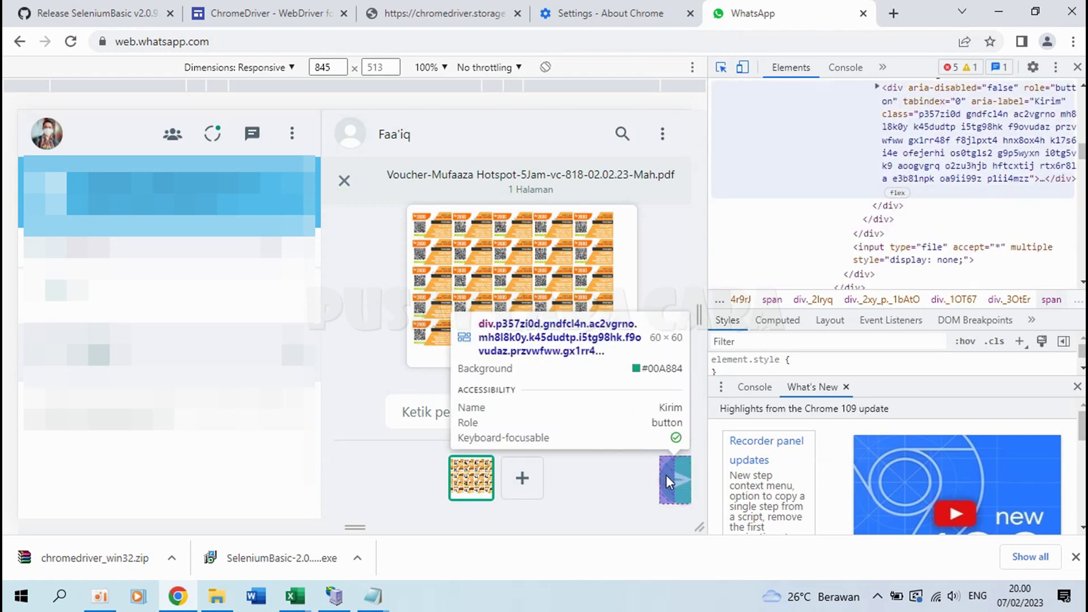
click(681, 479)
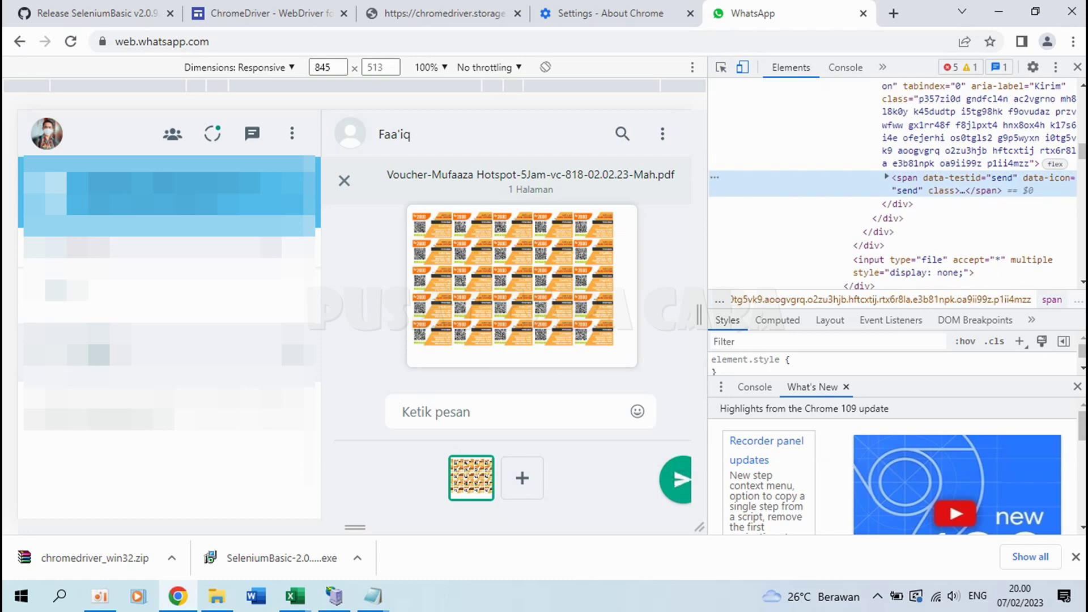
right_click(929, 188)
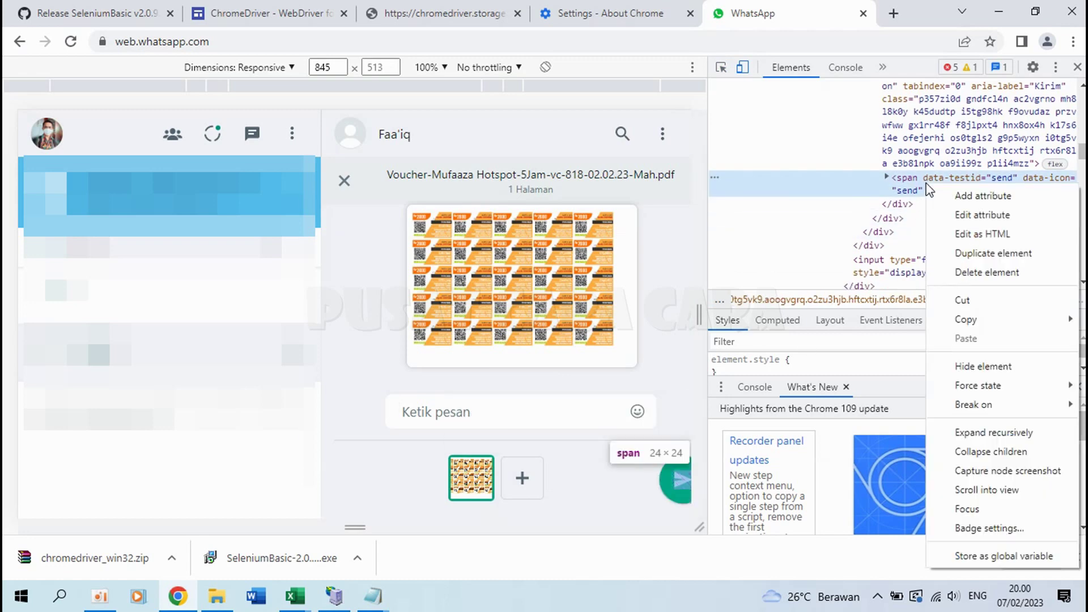
mouse_move(959, 322)
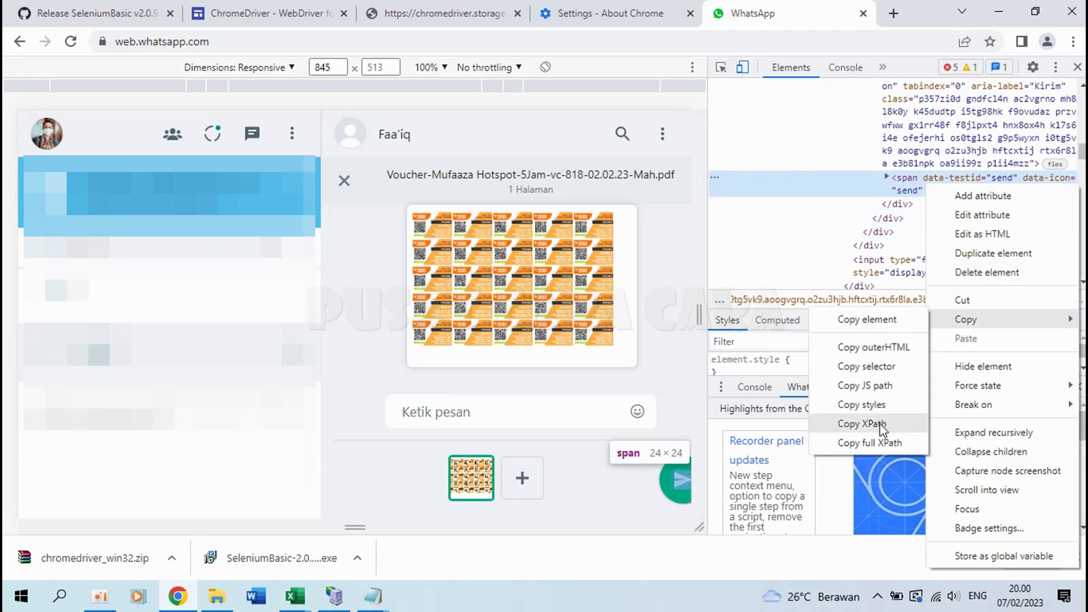
click(875, 442)
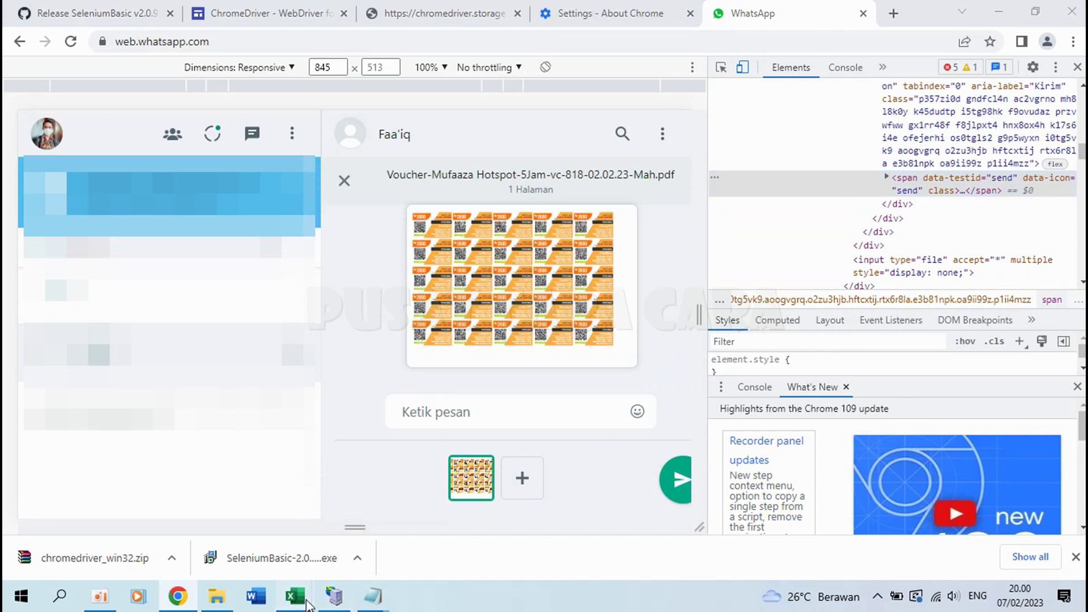
mouse_move(295, 596)
click(277, 544)
Step: Paste the Send button XPath into TombolSend cell E10, then return to Chrome
click(597, 344)
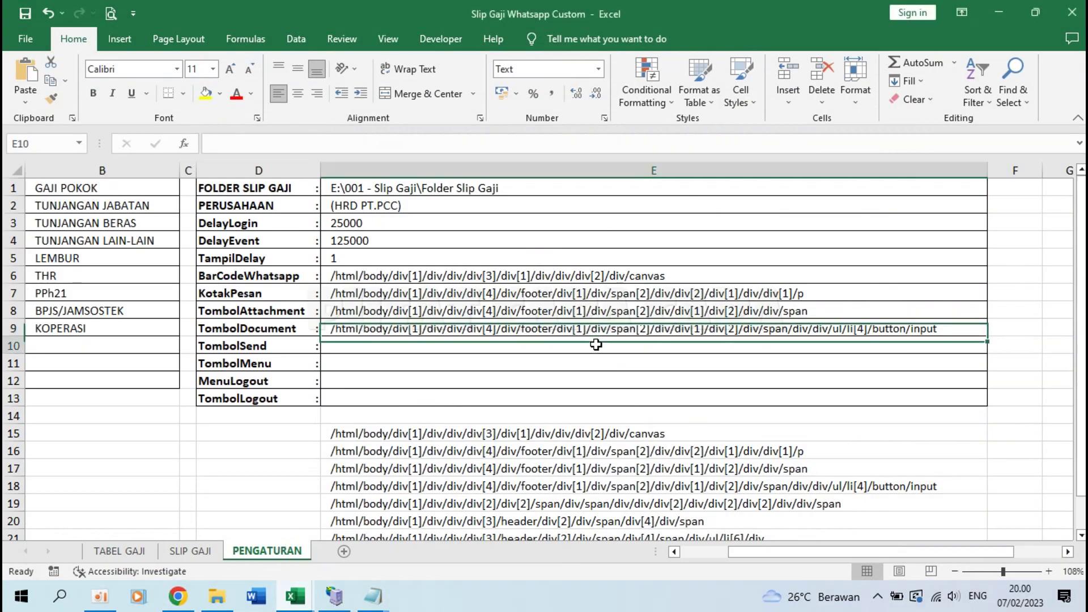
key(ctrl+v)
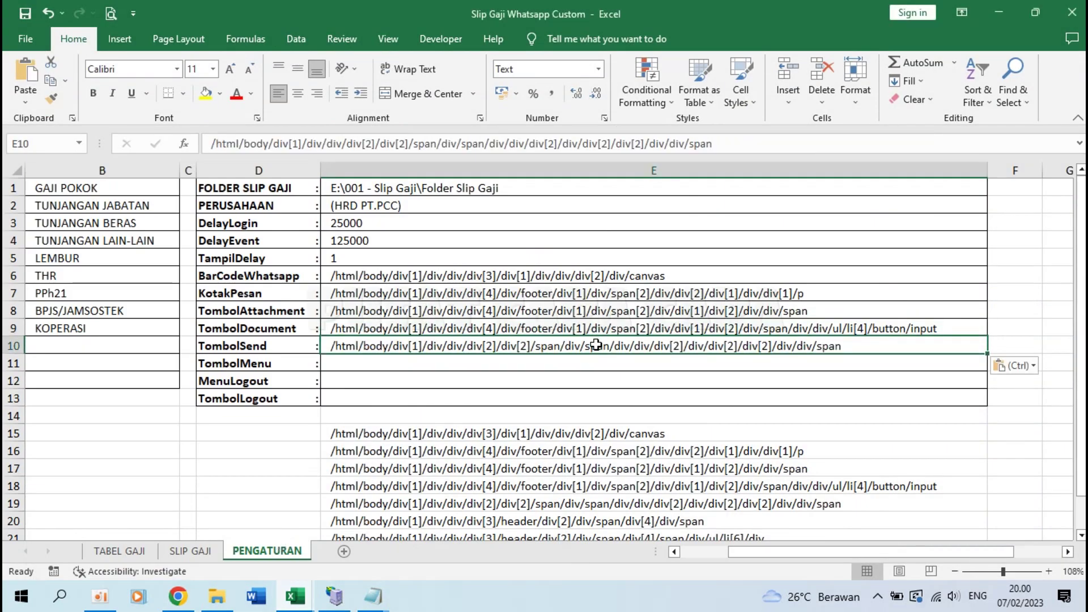
scroll(437, 372, down, 1)
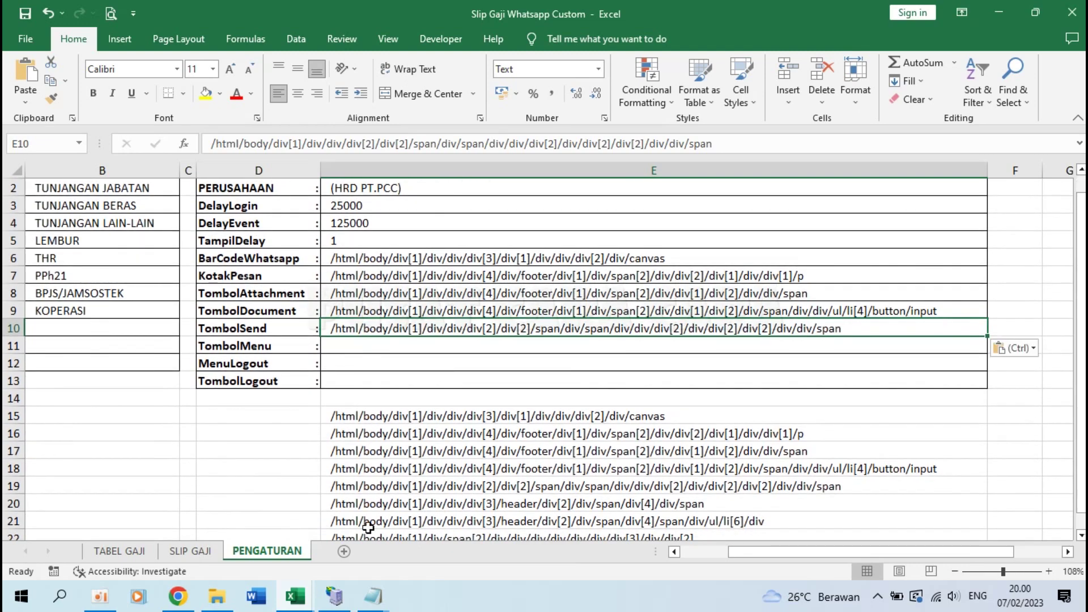
click(180, 600)
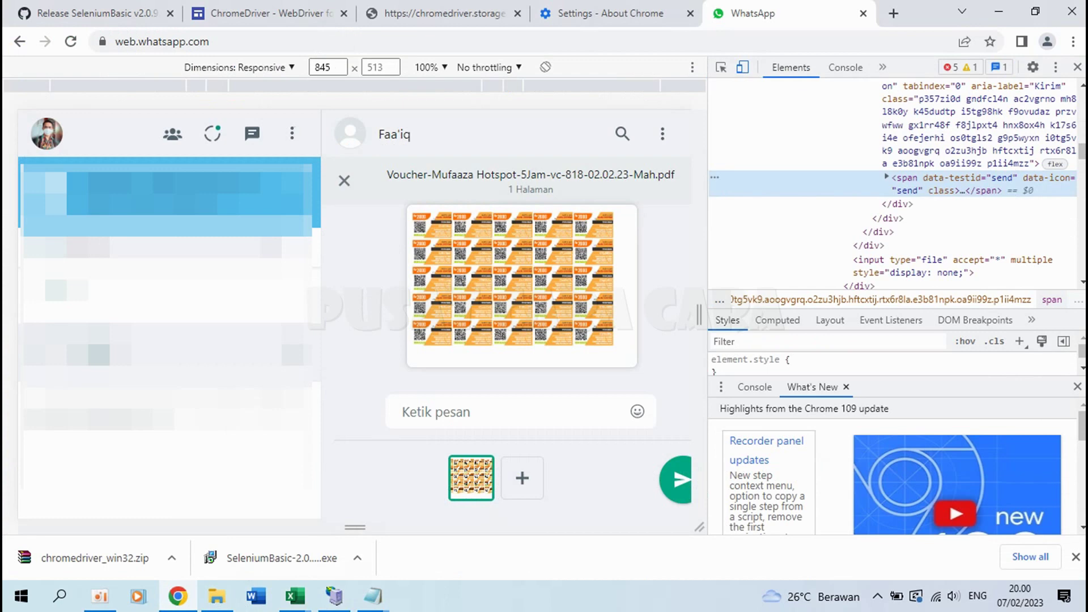
Step: Copy the XPath of WhatsApp Web's ⋮ main menu button from DevTools
click(722, 69)
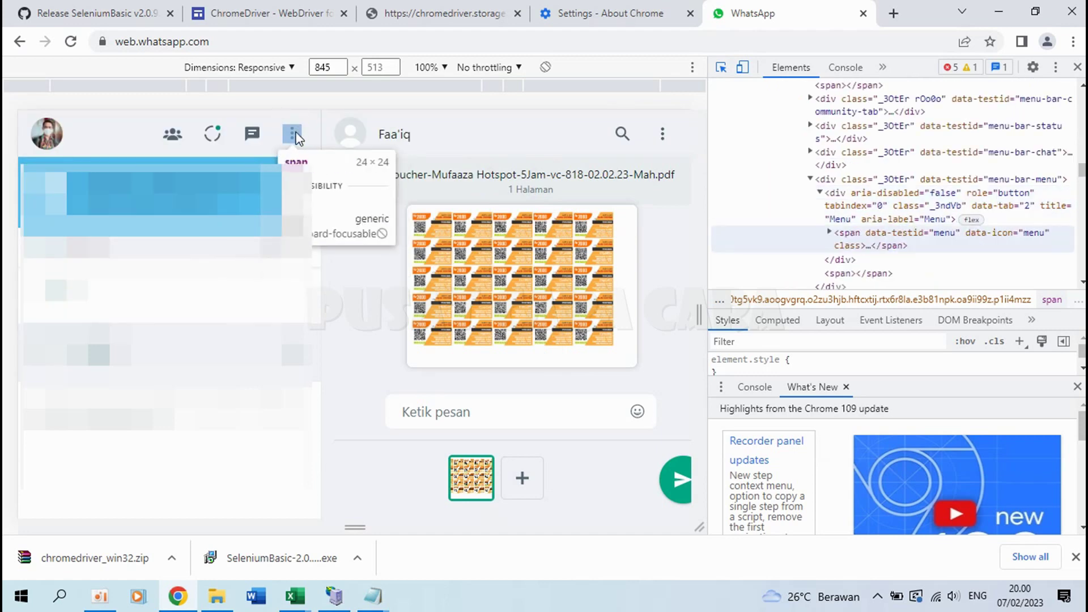
click(293, 138)
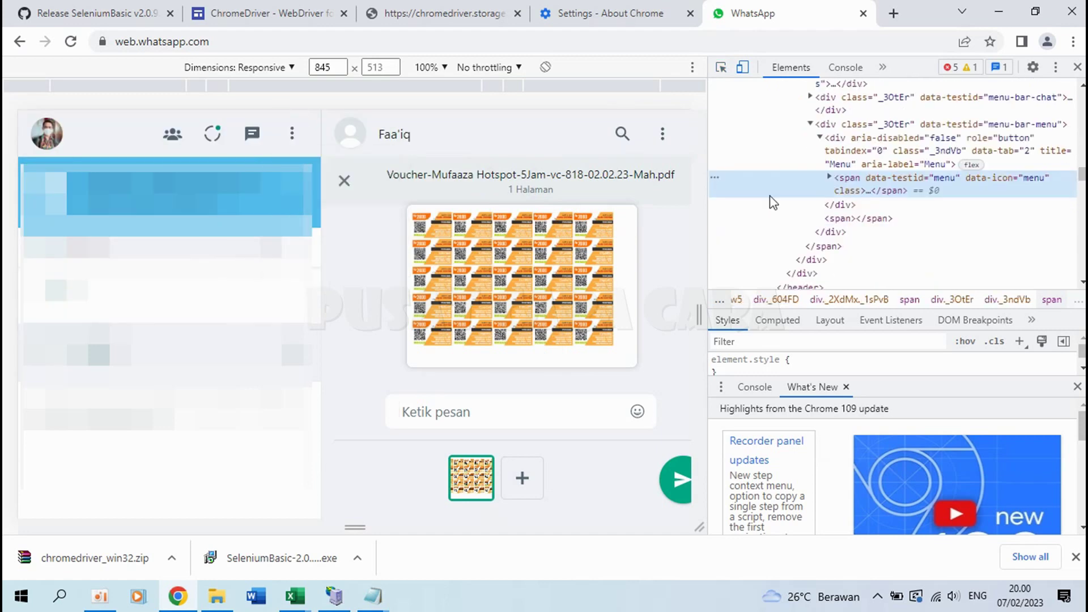
right_click(868, 191)
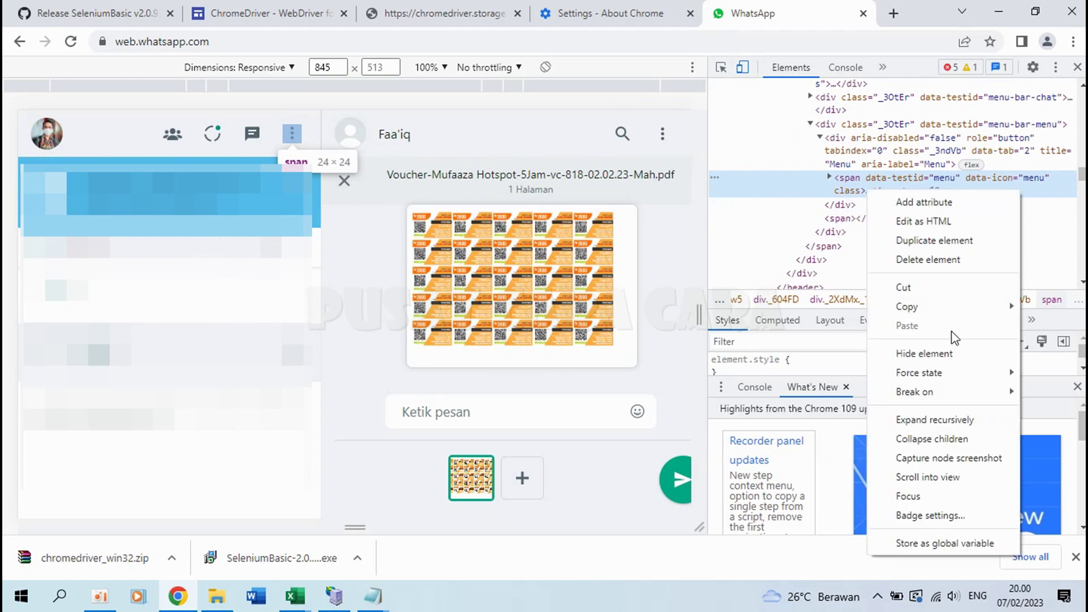
mouse_move(943, 306)
click(805, 353)
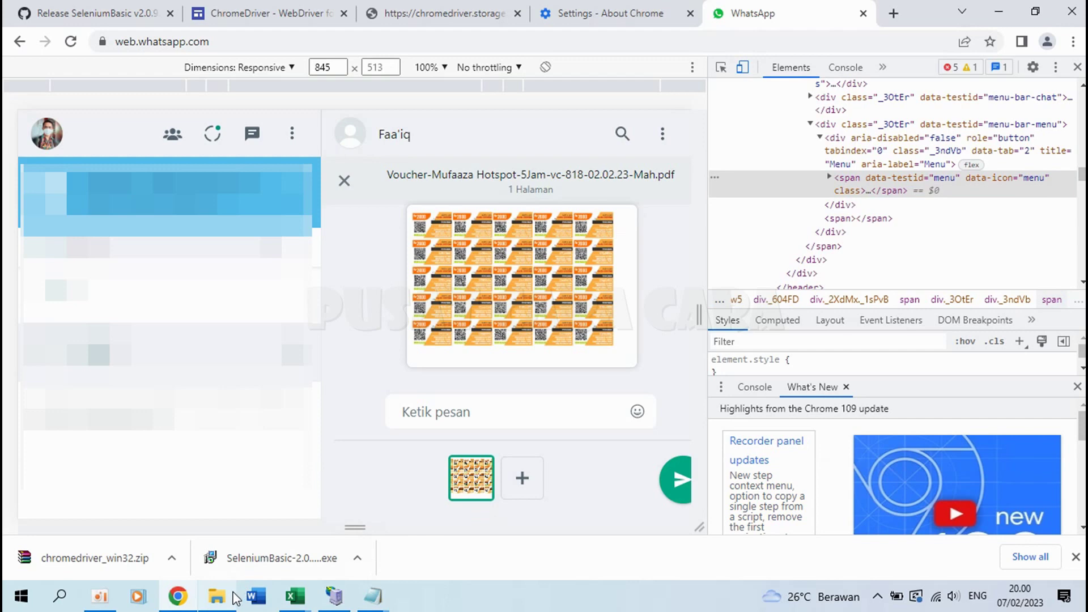
Step: Paste the menu button XPath into TombolMenu cell E11 in Excel
click(296, 598)
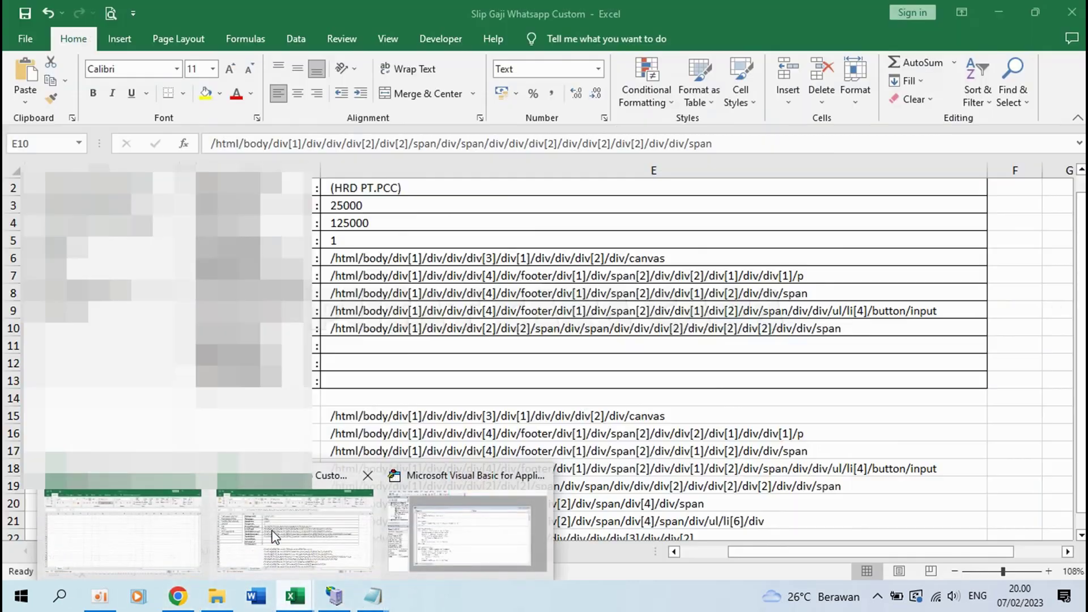
click(278, 538)
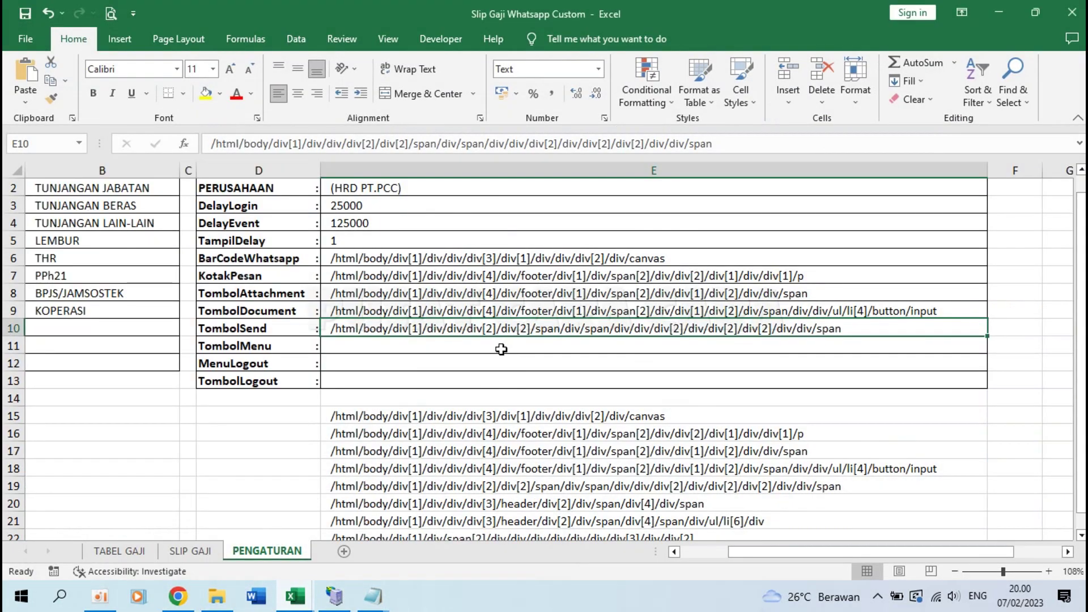
click(441, 348)
key(ctrl+v)
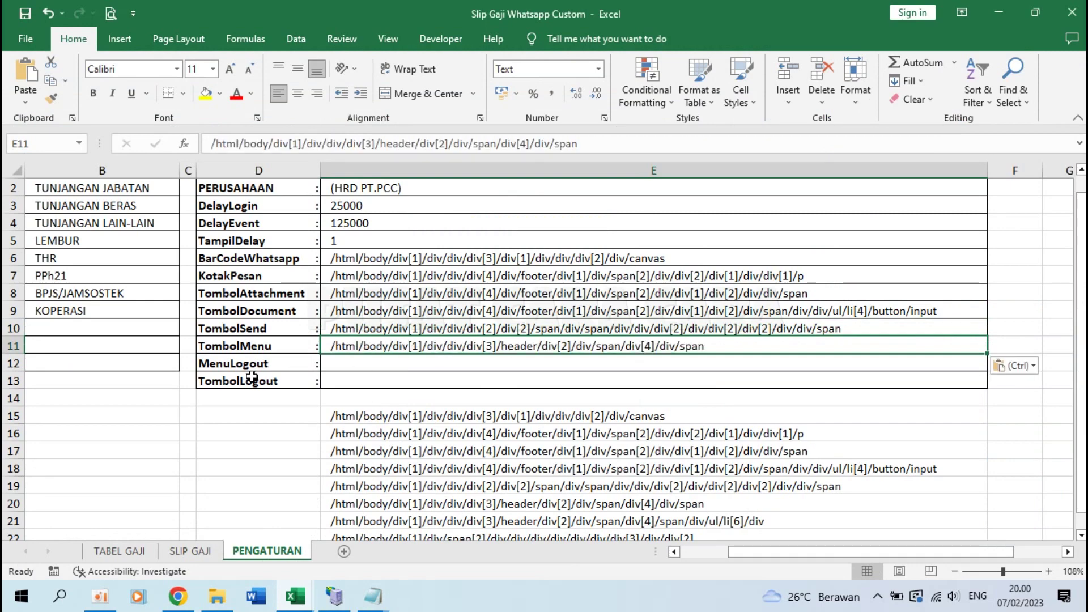
Step: Open the WhatsApp menu and copy the Keluar item's full XPath from DevTools
click(179, 596)
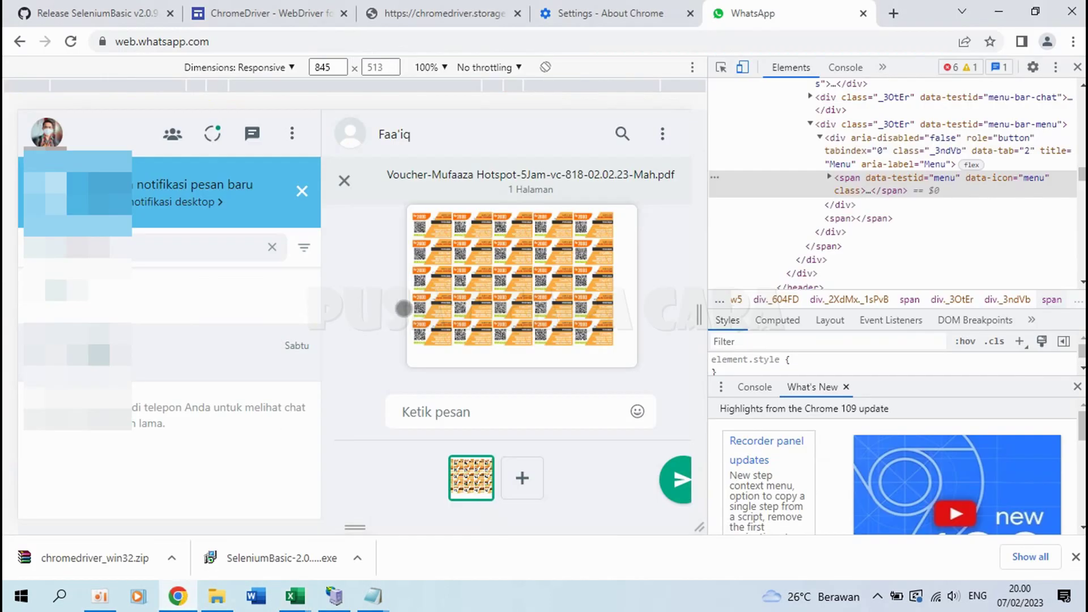
click(292, 132)
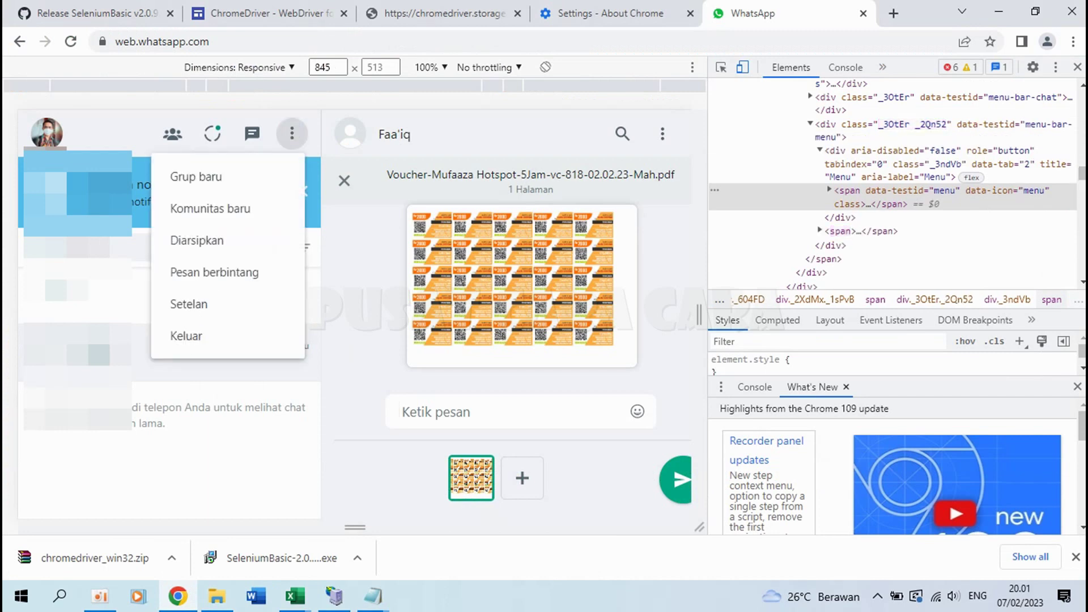
click(722, 68)
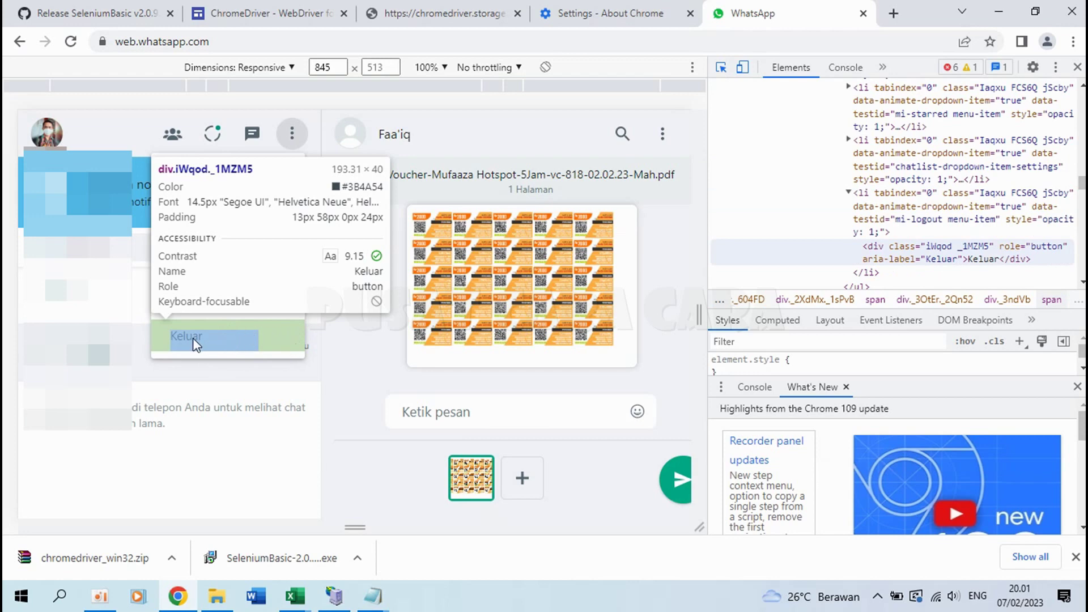
click(282, 341)
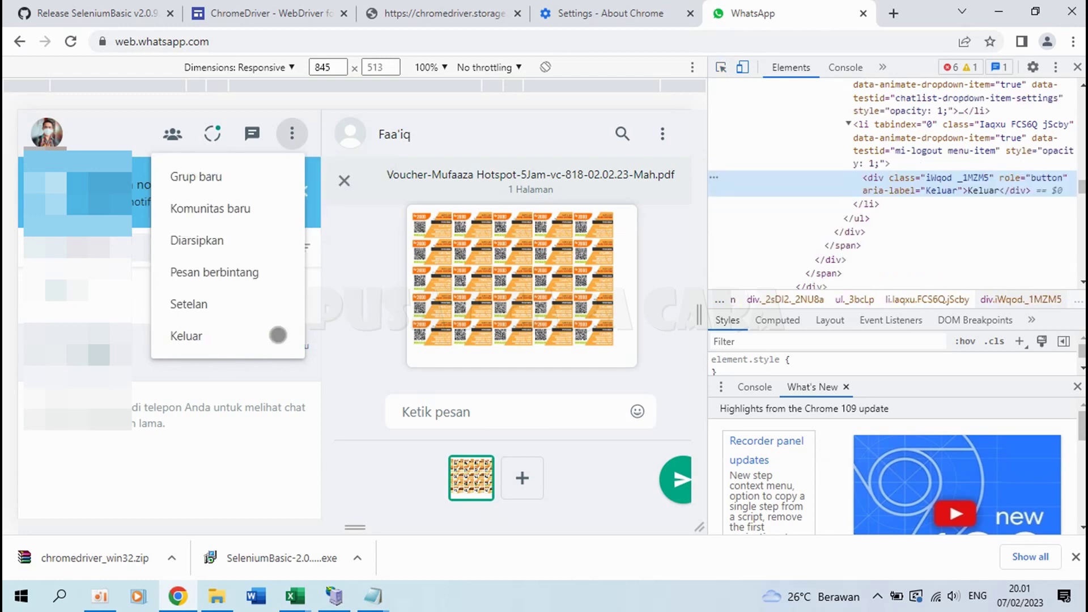
right_click(902, 188)
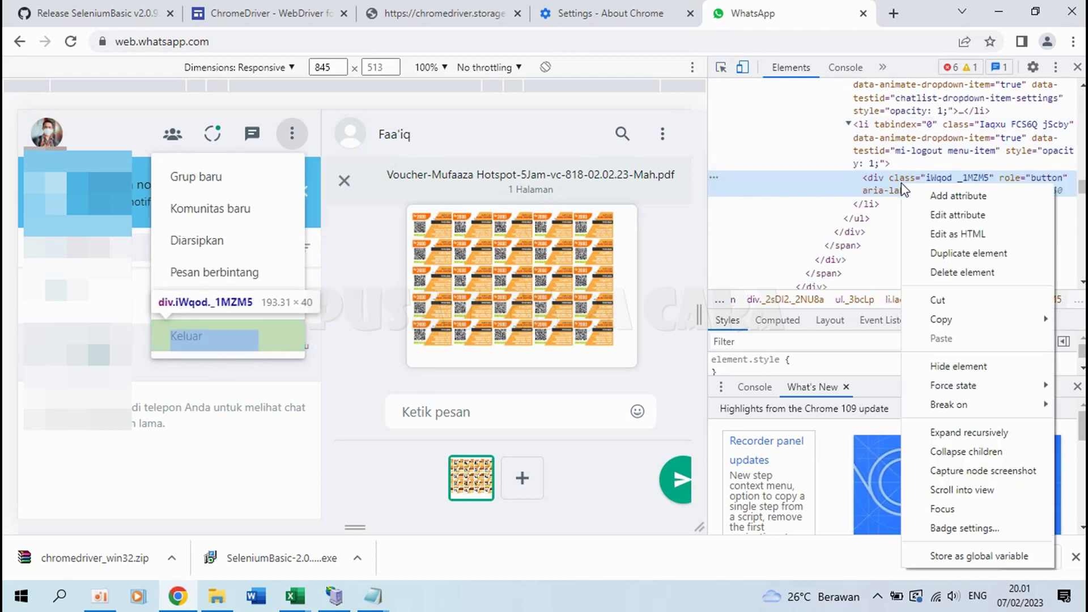
mouse_move(940, 319)
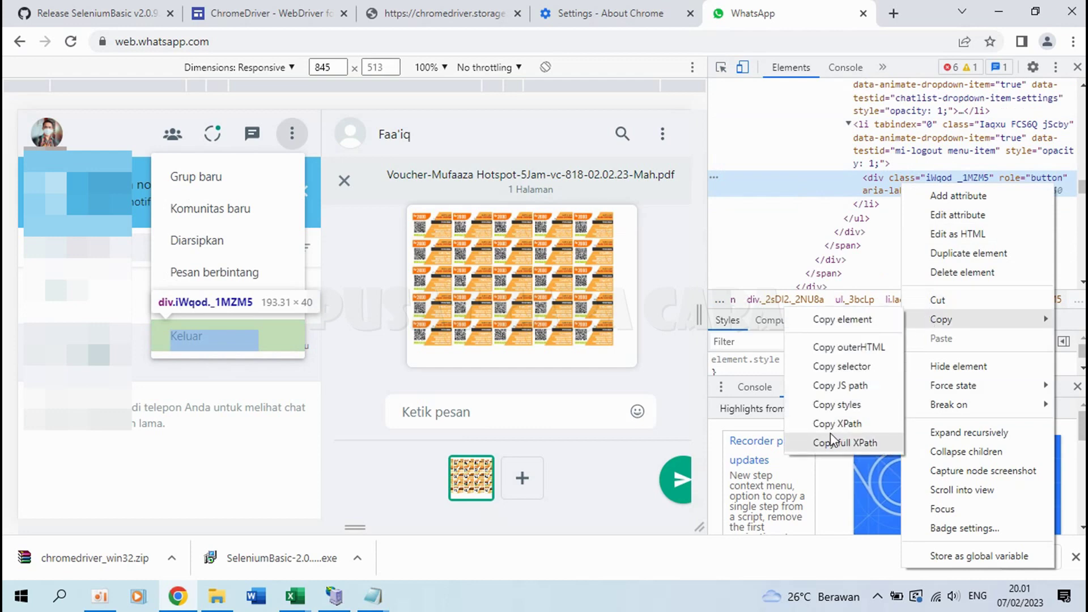
click(834, 443)
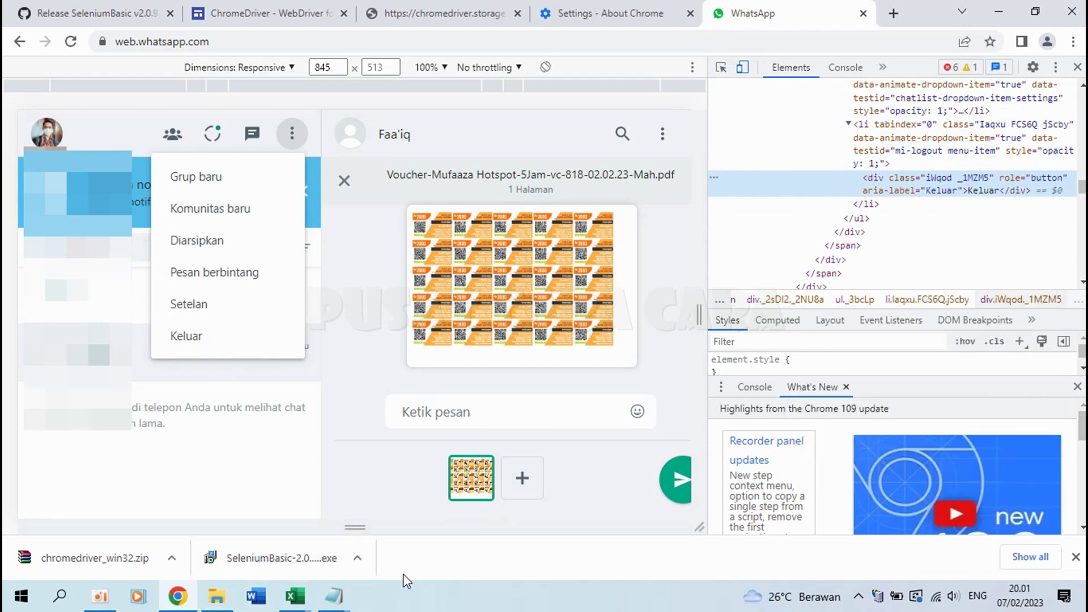
Step: Paste the Keluar XPath into MenuLogout cell E12, then move to D13
mouse_move(295, 595)
click(284, 527)
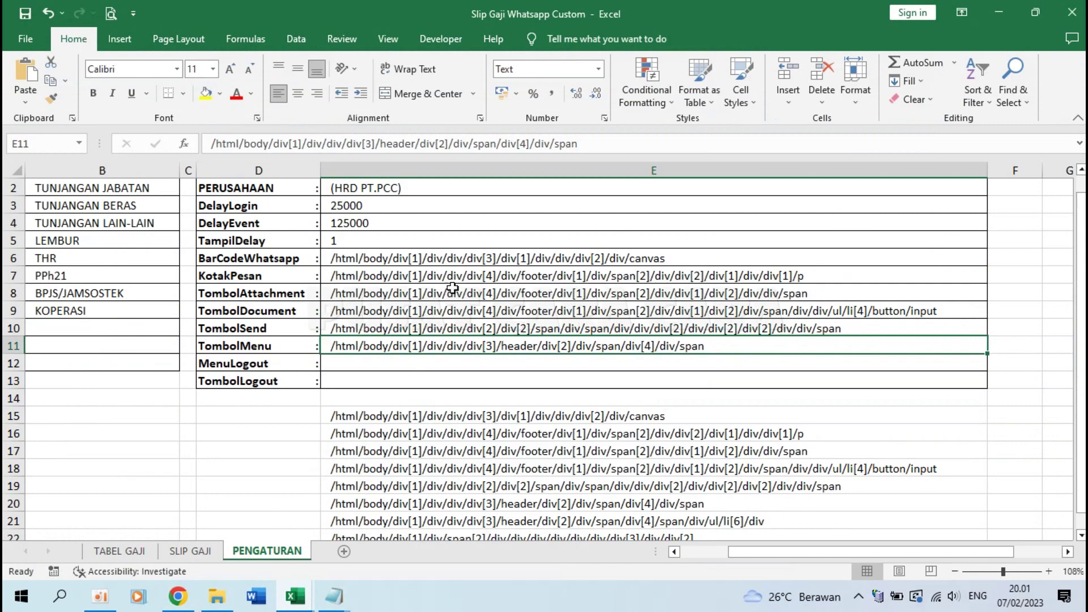
click(426, 366)
key(ctrl+v)
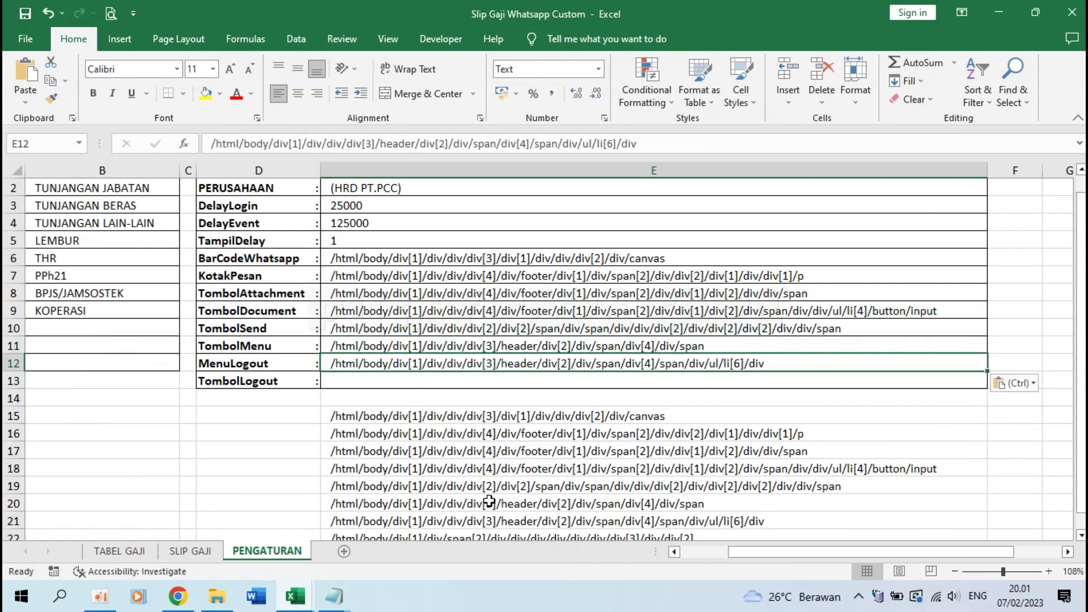
key(ctrl+z)
click(251, 380)
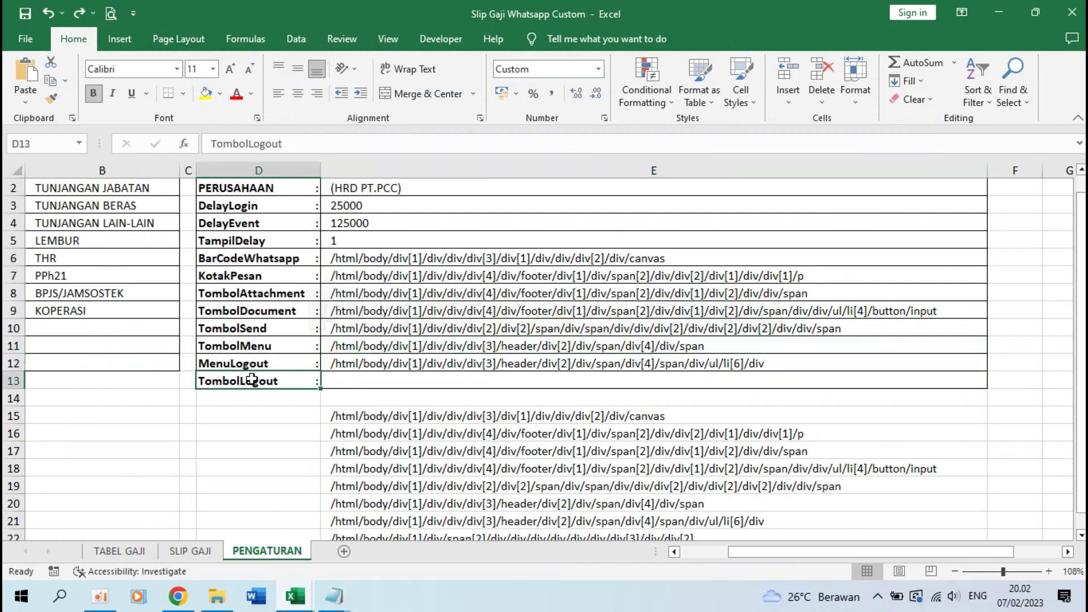
Step: Open the Keluar logout dialog and copy its KELUAR confirm button's full XPath
click(177, 596)
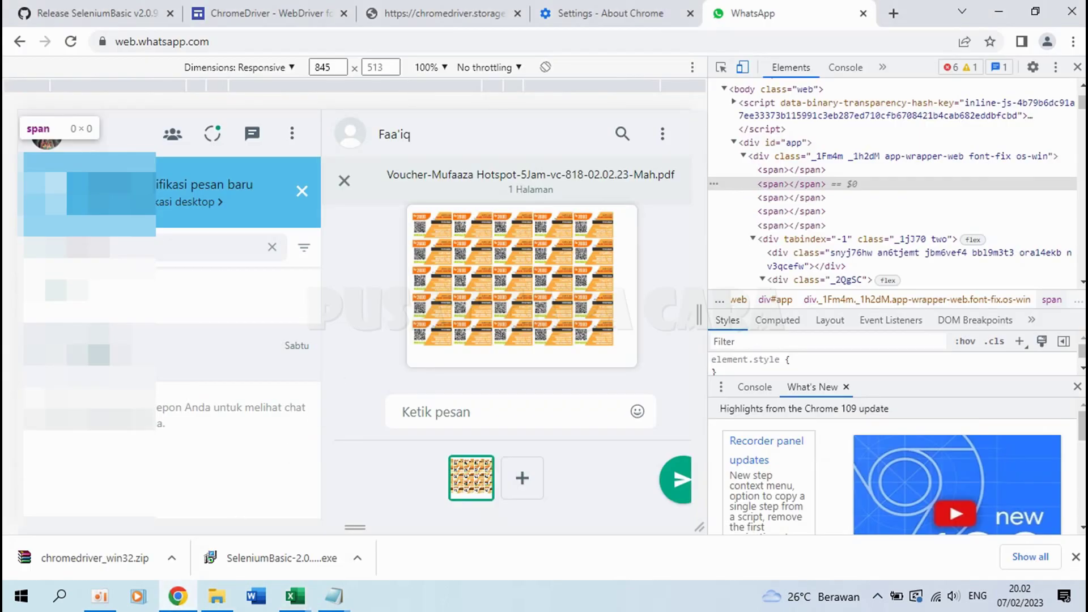
click(292, 133)
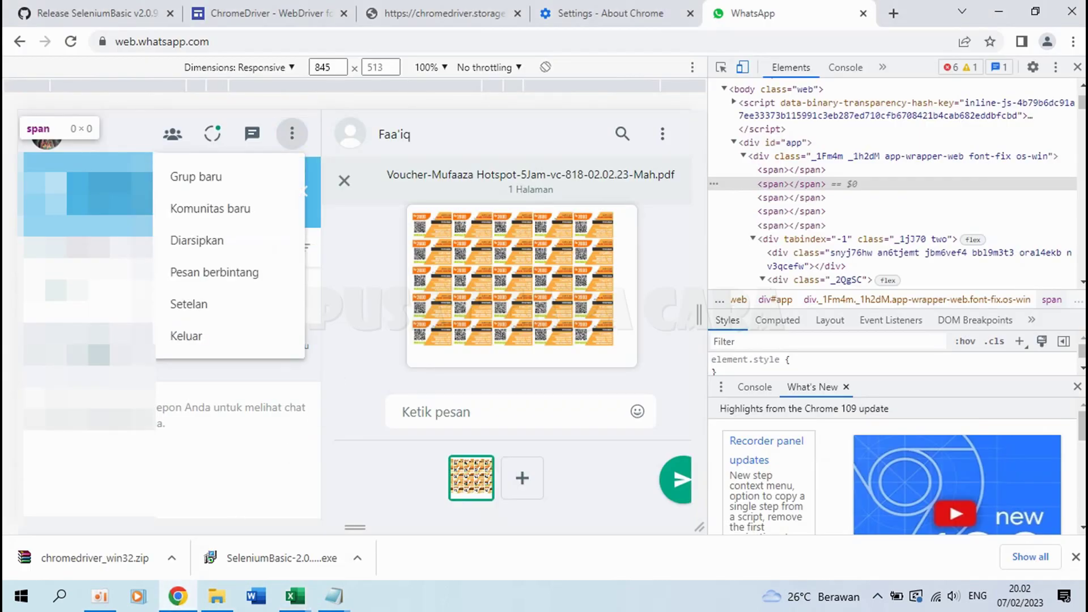
click(209, 337)
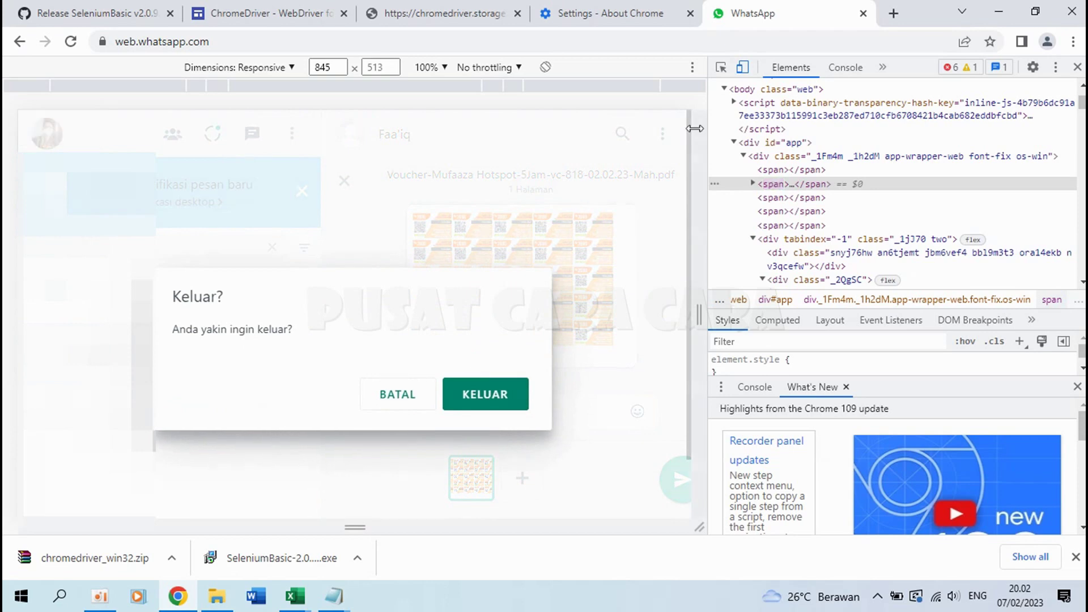
click(722, 68)
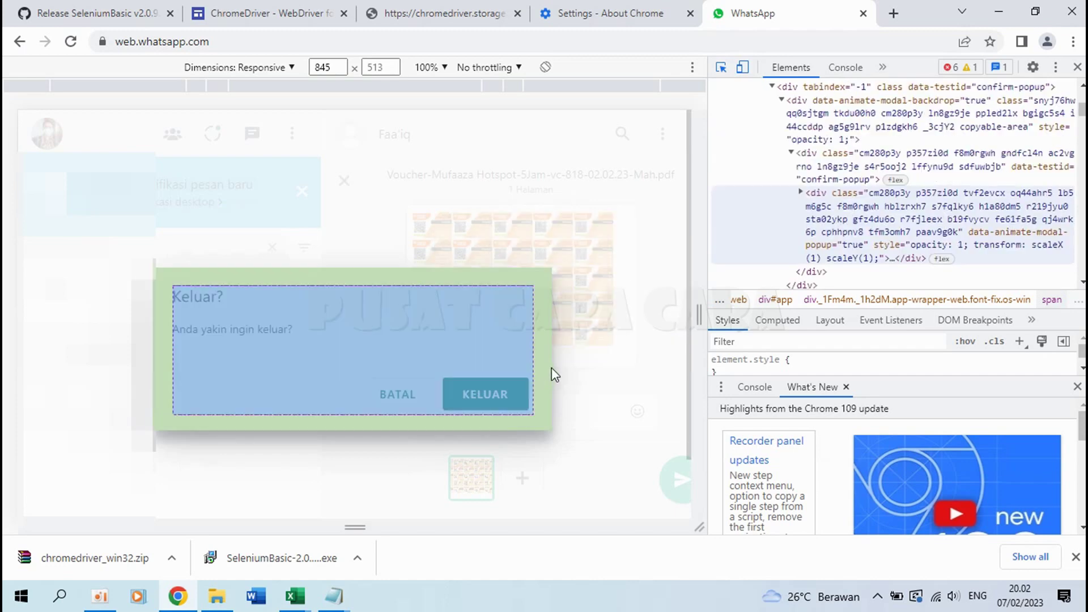
click(521, 392)
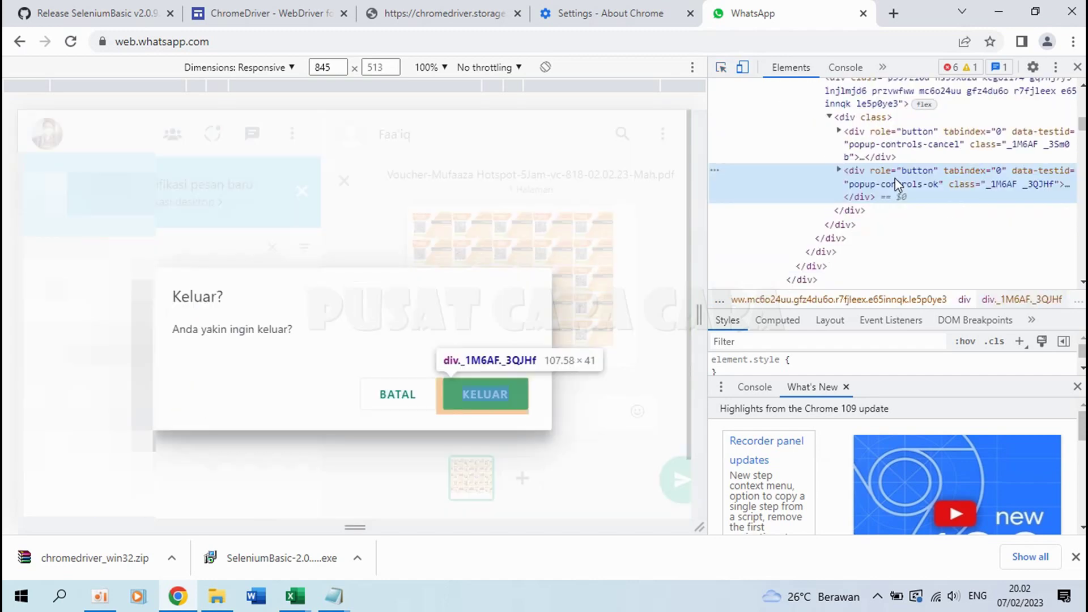
right_click(897, 183)
mouse_move(933, 314)
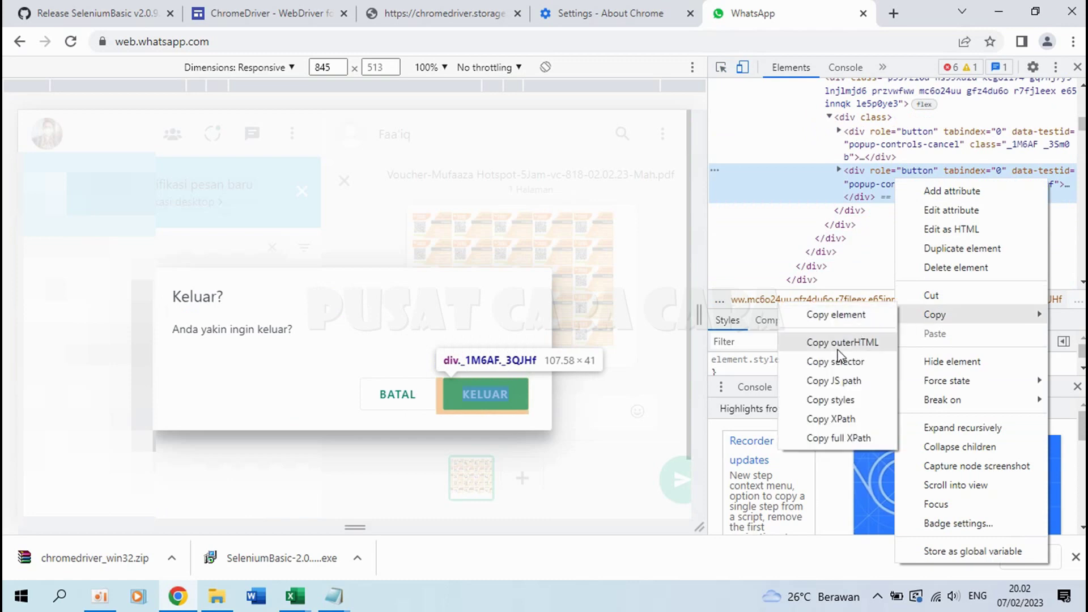
click(839, 438)
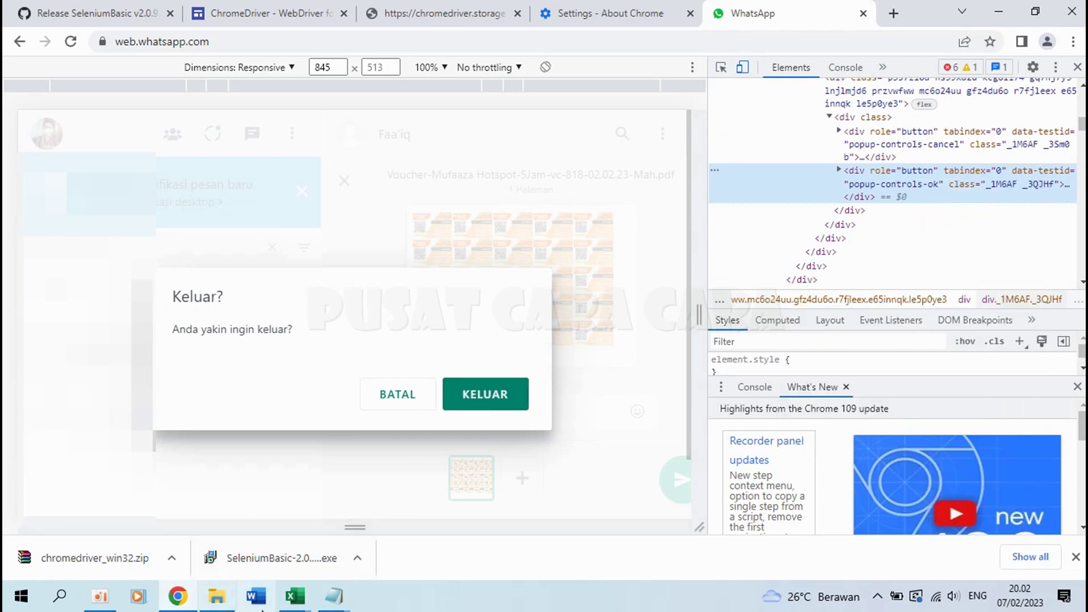
Step: Paste the KELUAR button XPath into TombolLogout cell E13
mouse_move(295, 596)
click(244, 510)
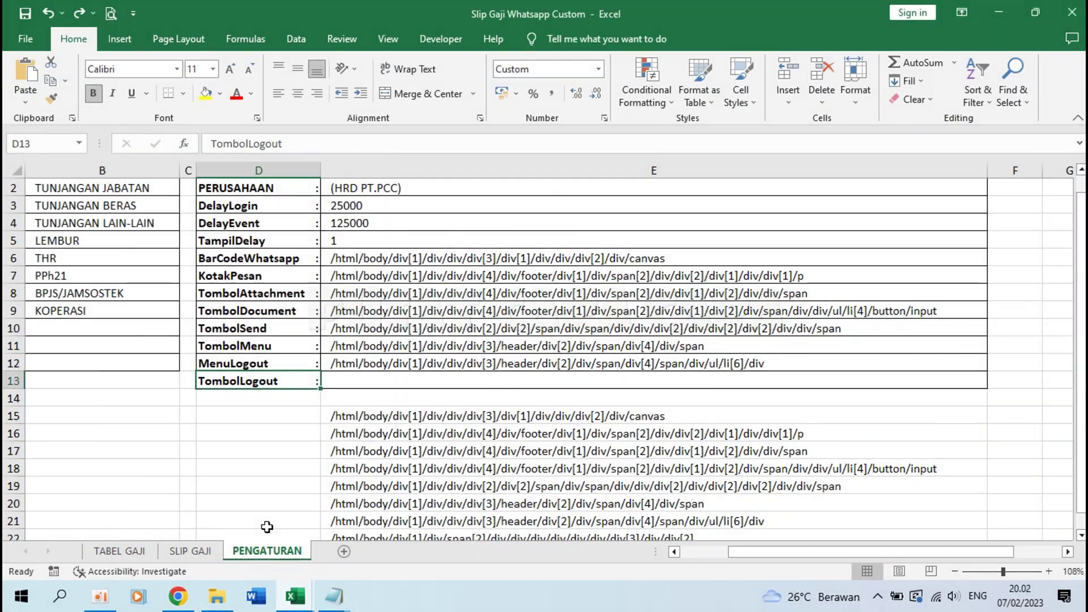
click(406, 380)
key(ctrl+v)
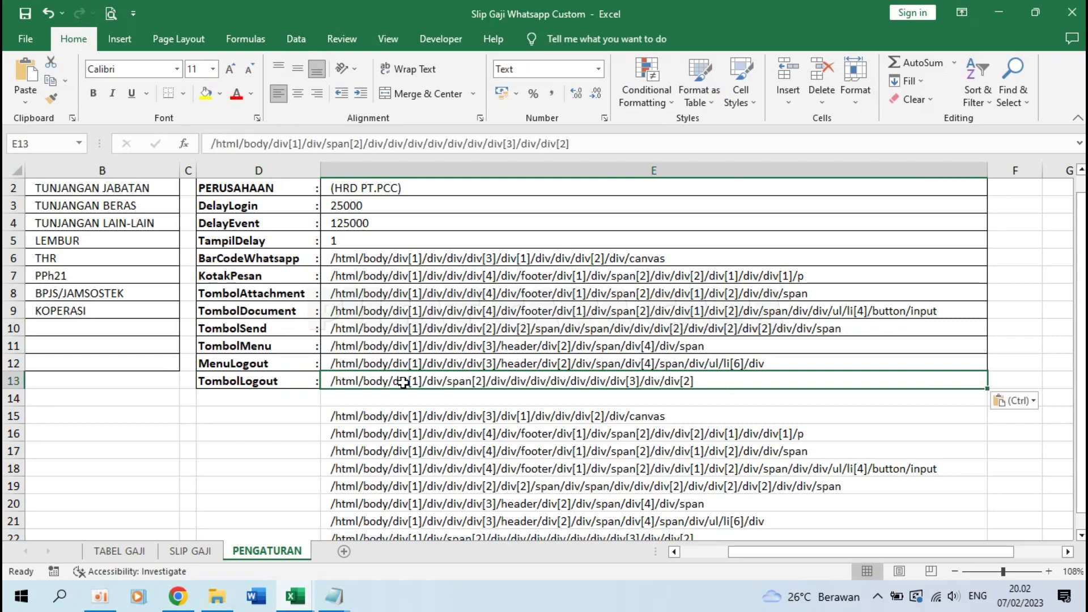
Step: Clear the spare XPaths in E15:E22 and return to cell E6
click(400, 417)
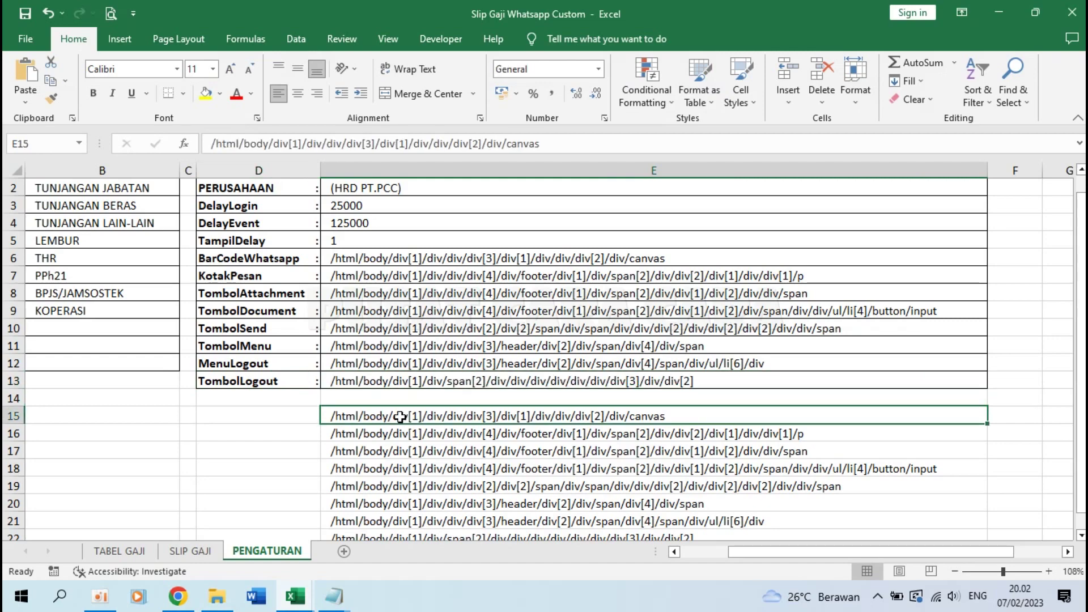
scroll(554, 454, down, 1)
shift+click(593, 487)
key(Delete)
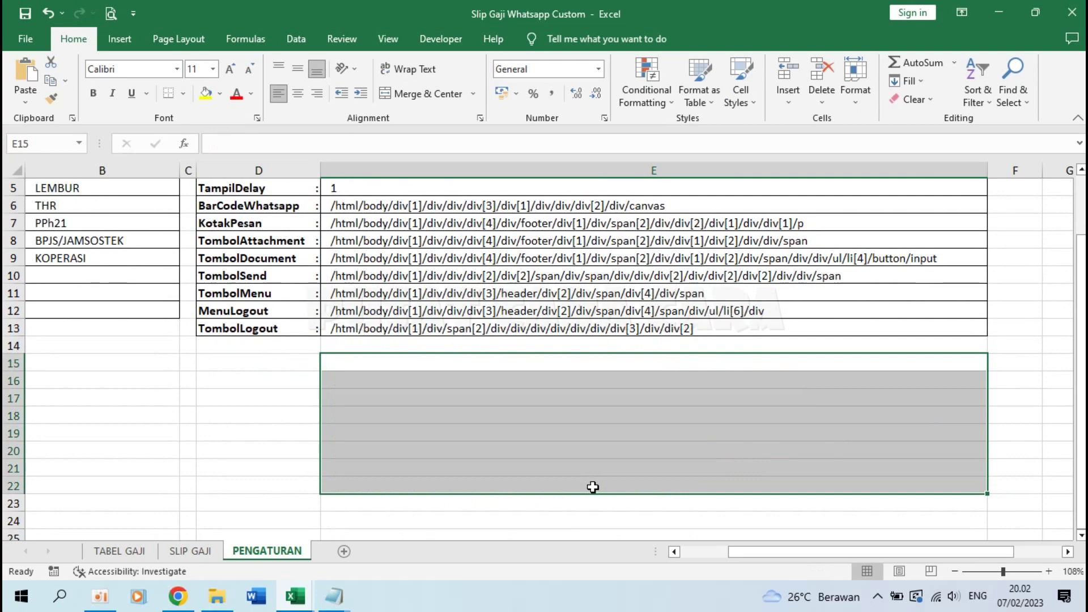
scroll(591, 486, up, 2)
click(355, 274)
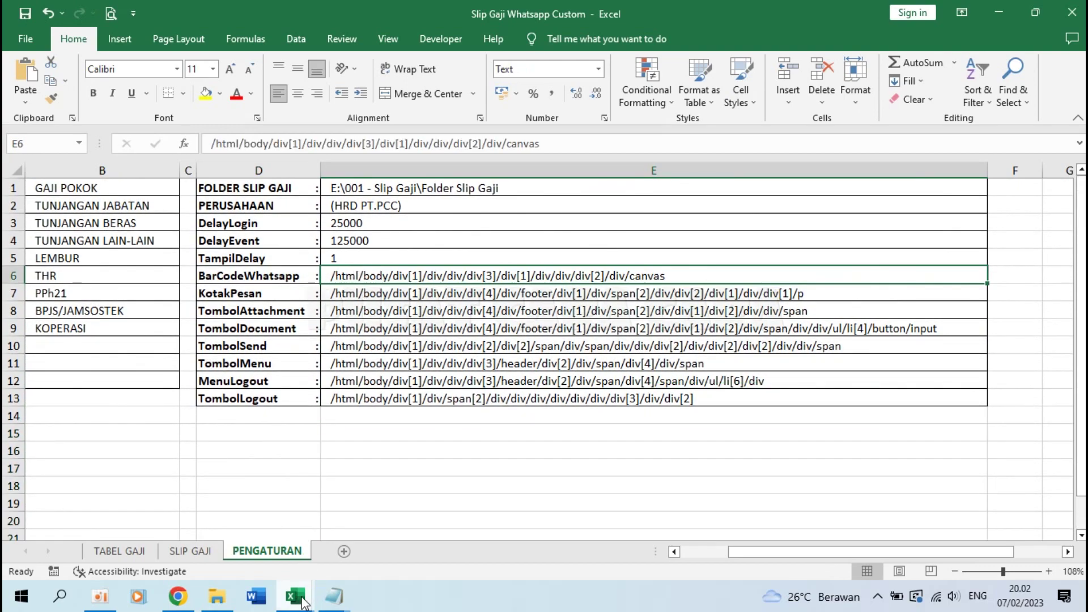
mouse_move(306, 599)
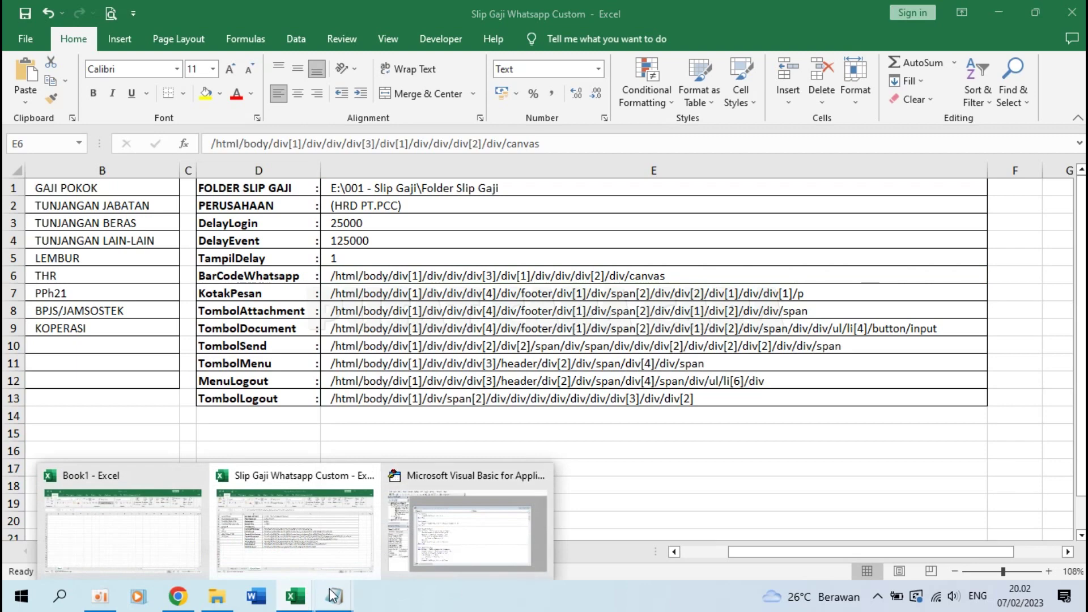
Step: On the TABEL GAJI sheet, enter 'Februari 2023' as the payroll month in C1
click(405, 545)
click(277, 465)
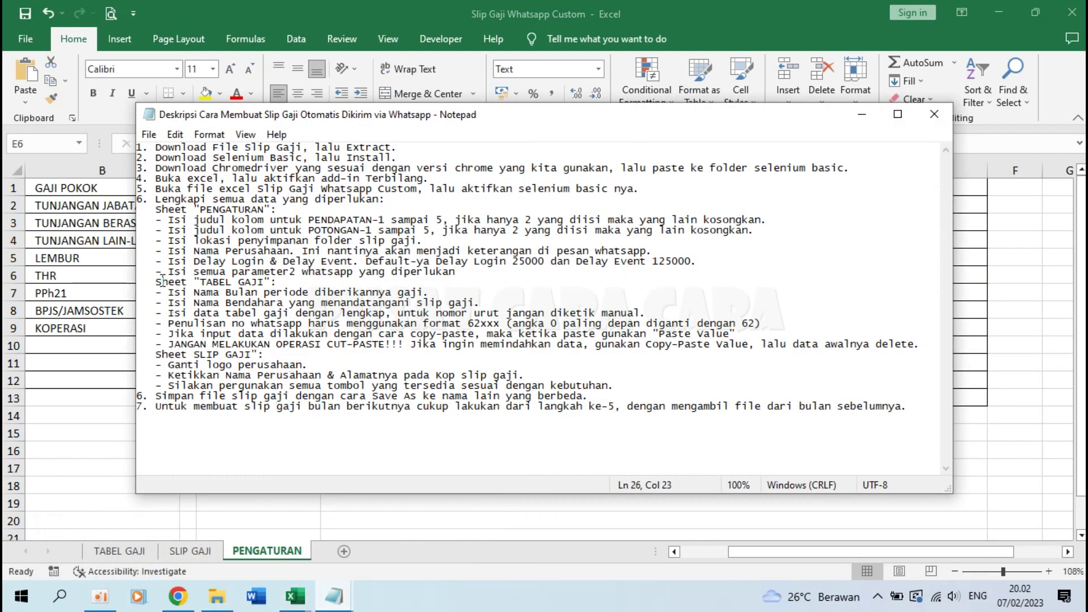
click(139, 551)
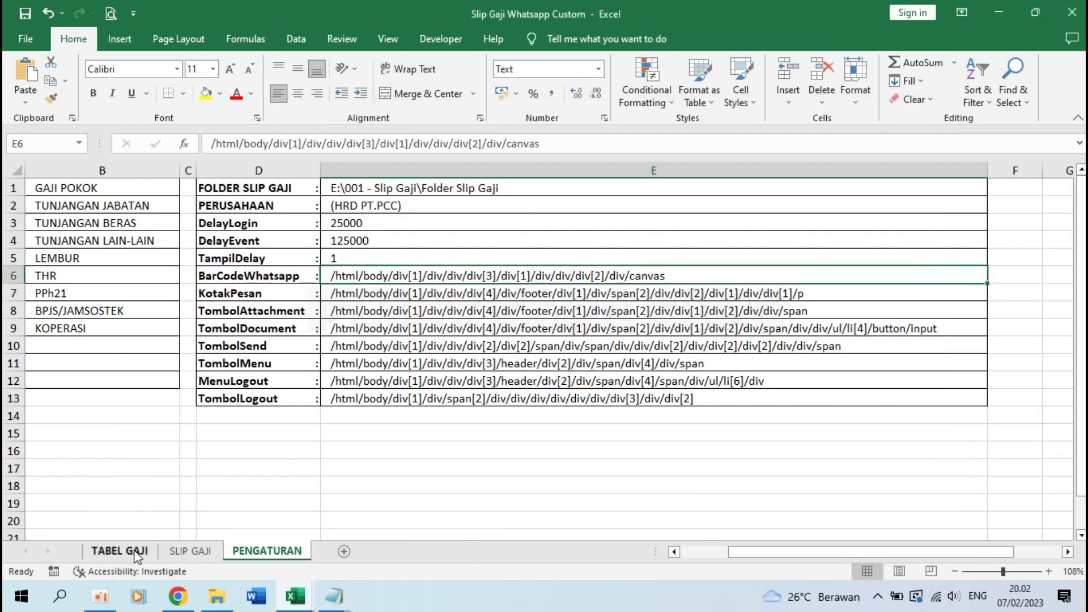
click(139, 551)
mouse_move(329, 598)
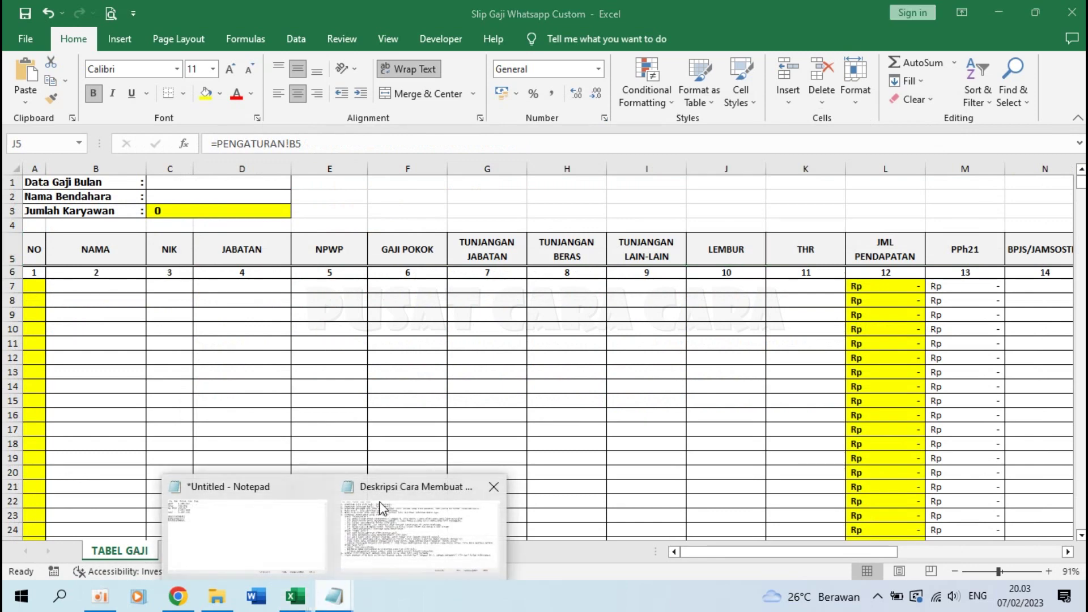
click(414, 539)
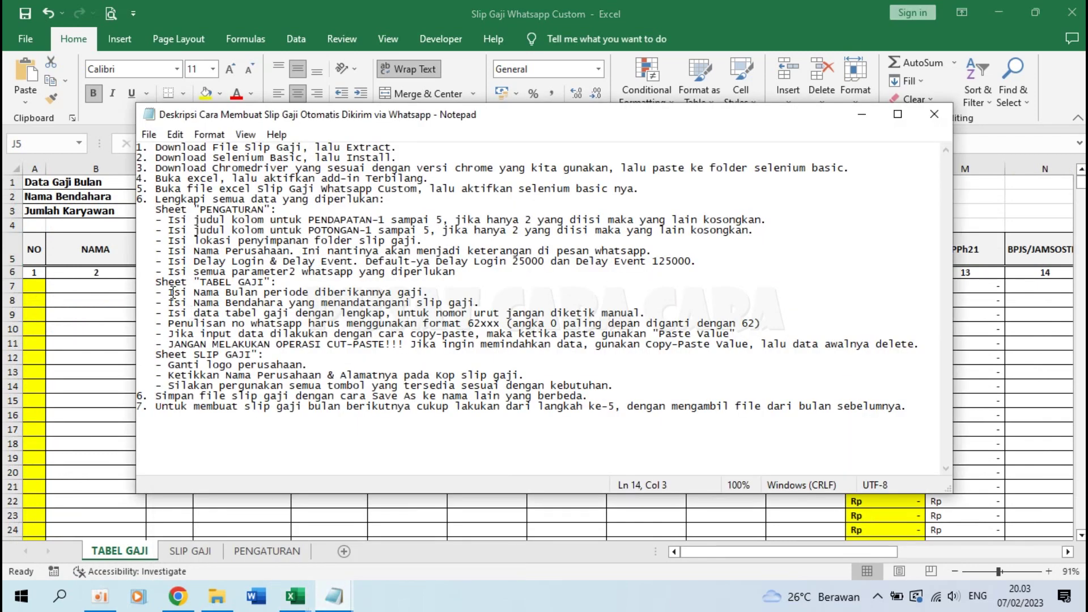
key(alt+Tab)
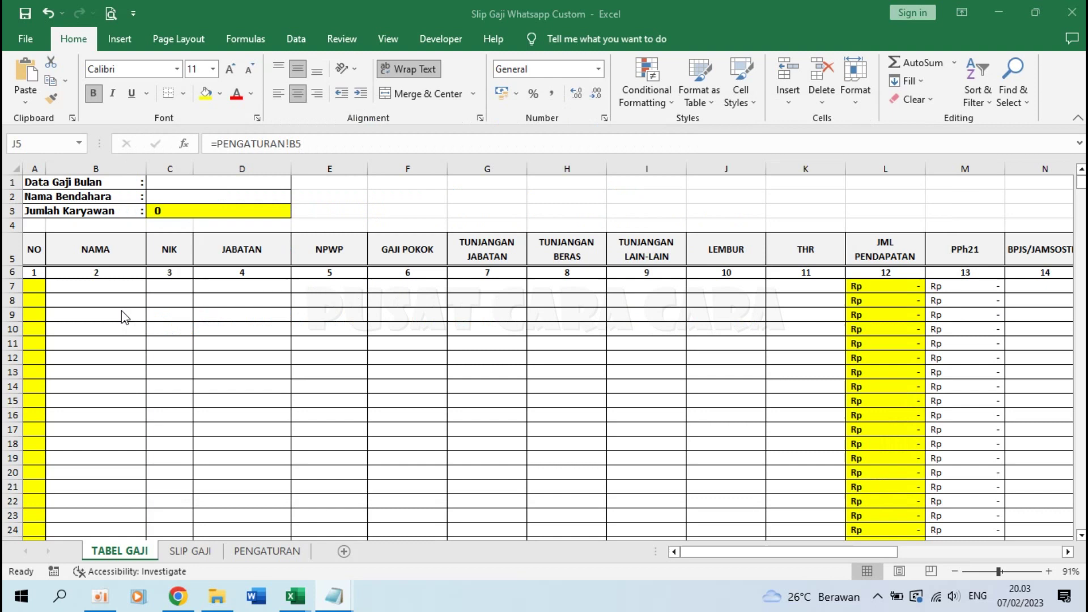
click(166, 182)
text(Februar)
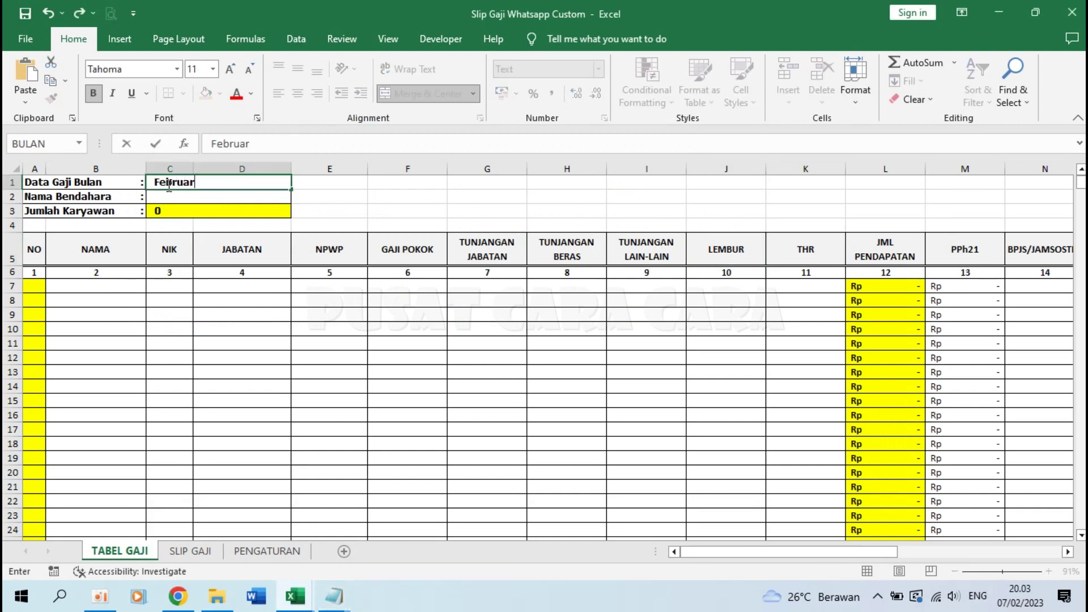
text(i 2023)
key(Return)
Step: Enter the treasurer's name in cell C2
mouse_move(337, 603)
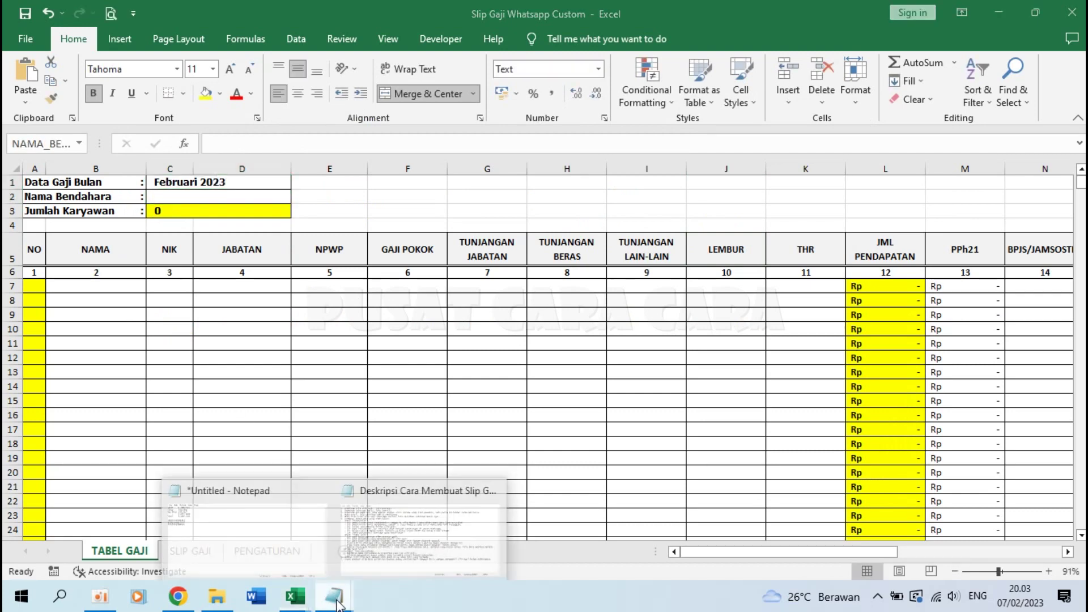
click(394, 528)
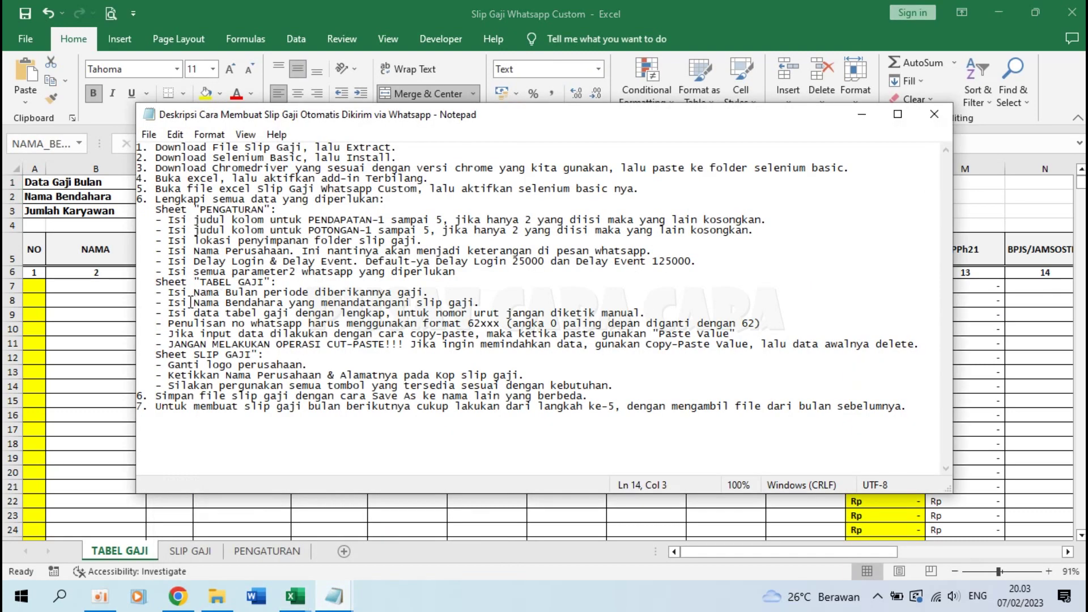
drag(169, 302, 256, 309)
key(alt+Tab)
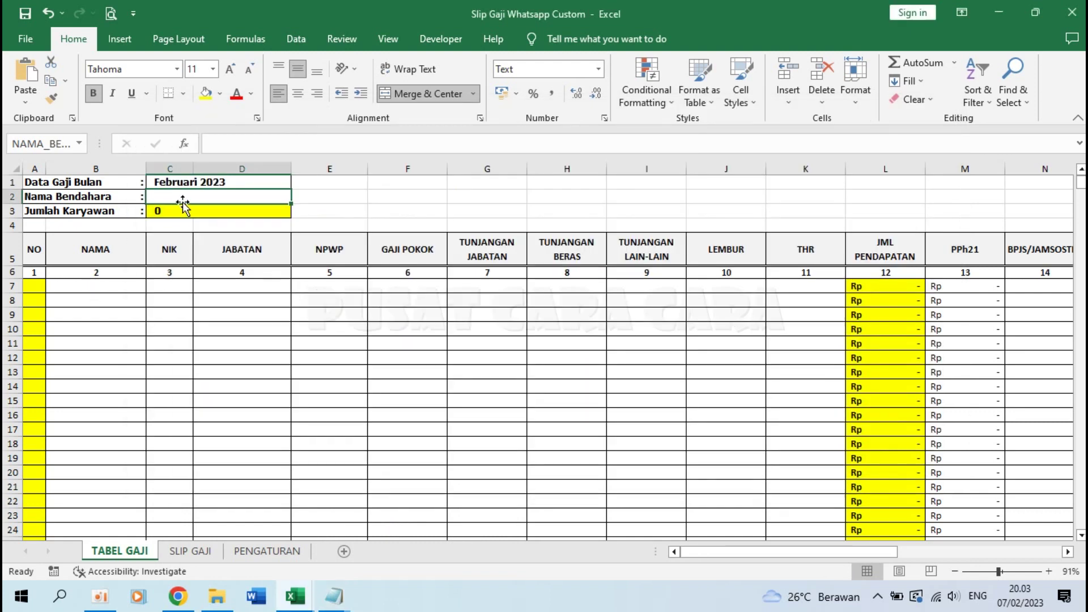
text(M. Fatih)
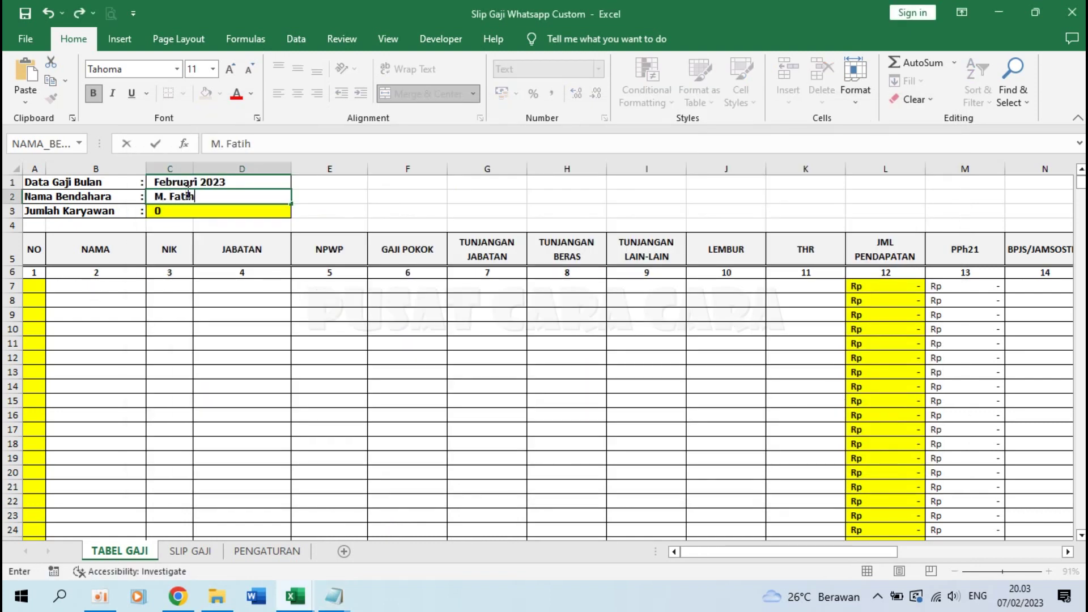
key(Return)
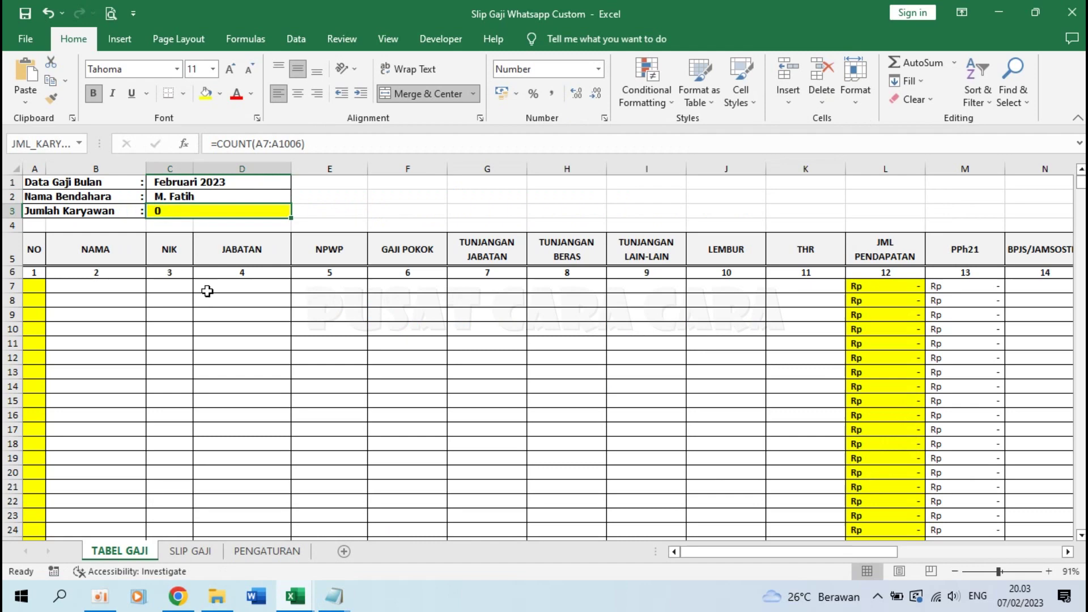
Step: Check the A7 numbering formula and enter the first employee's name in B7
click(334, 595)
drag(167, 313, 659, 311)
key(alt+Tab)
click(118, 284)
click(36, 283)
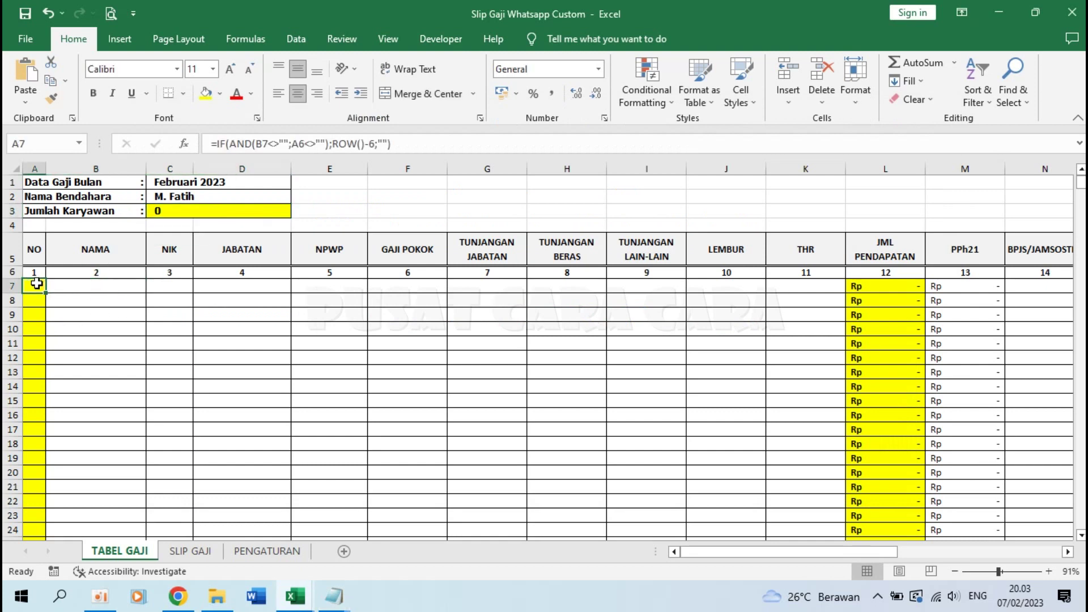
click(94, 284)
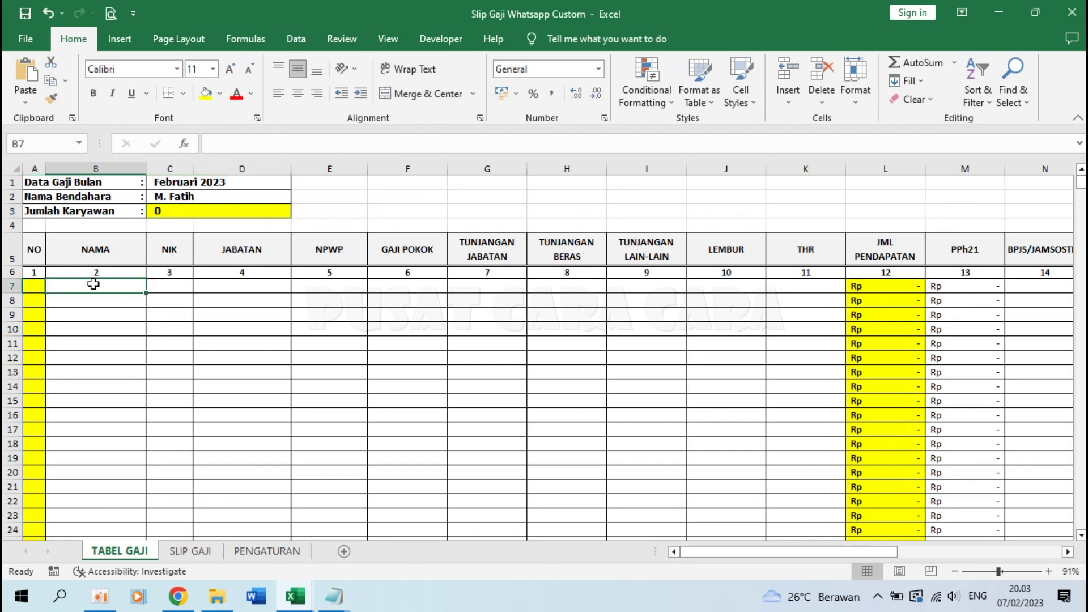
key(Right)
key(Right)
key(Right)
key(Right)
key(Right)
key(Left)
key(Left)
key(Left)
key(Left)
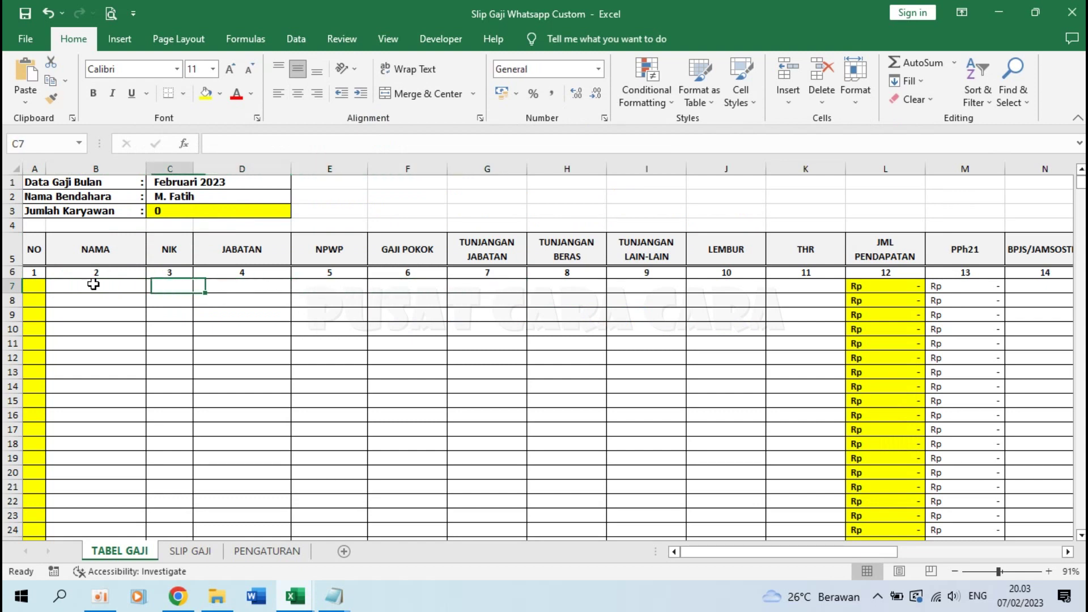
key(Left)
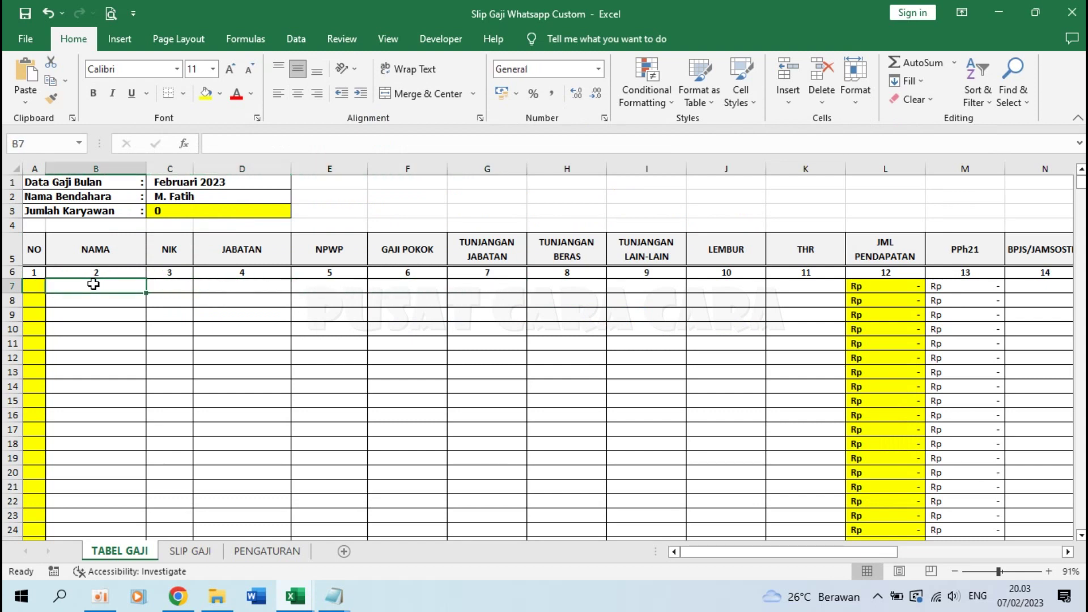
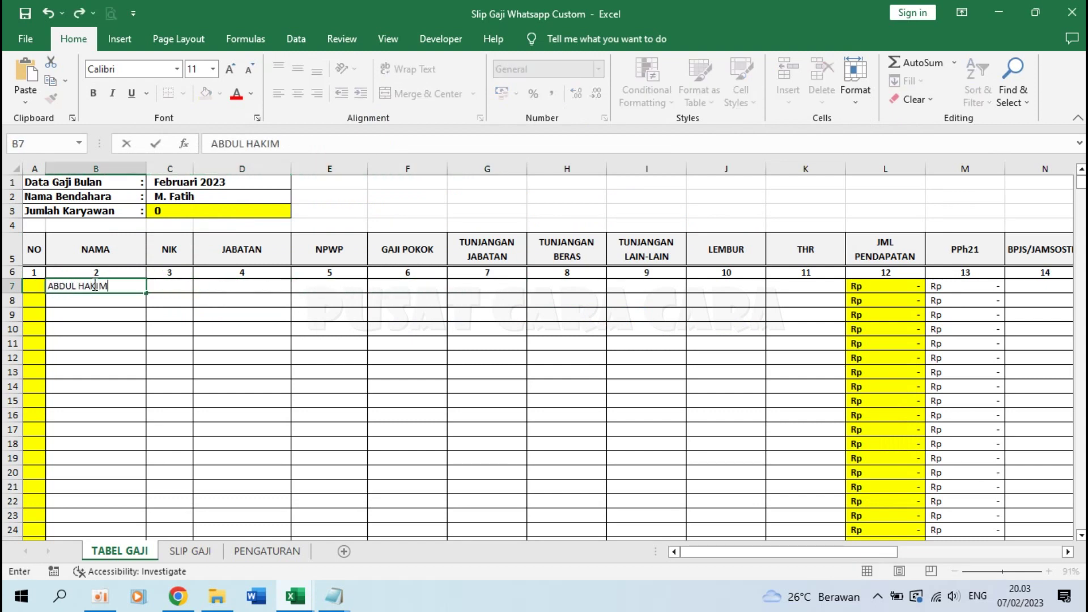
key(Tab)
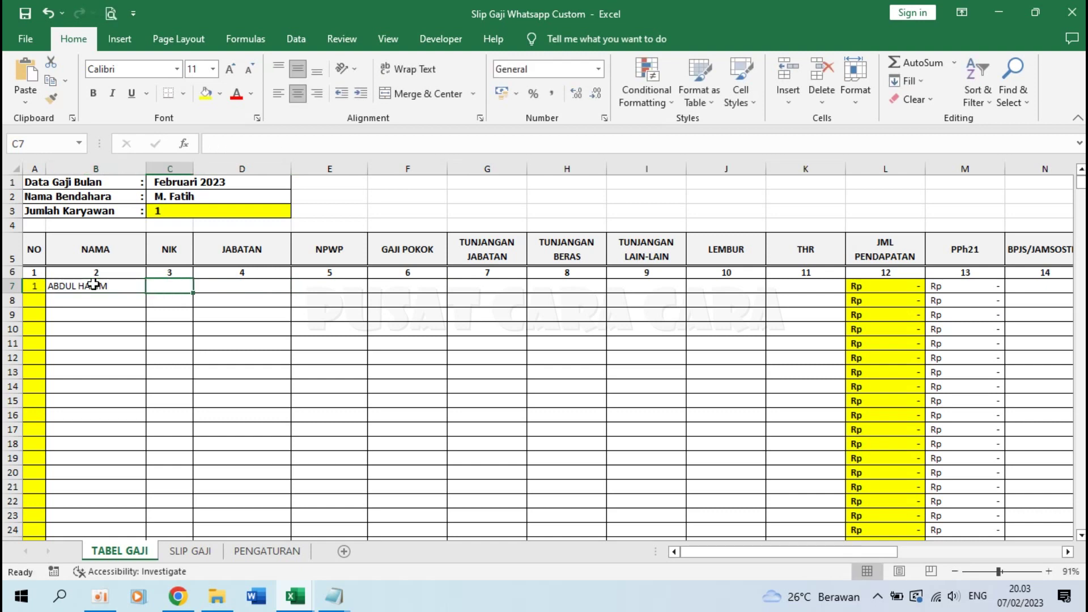
key(Left)
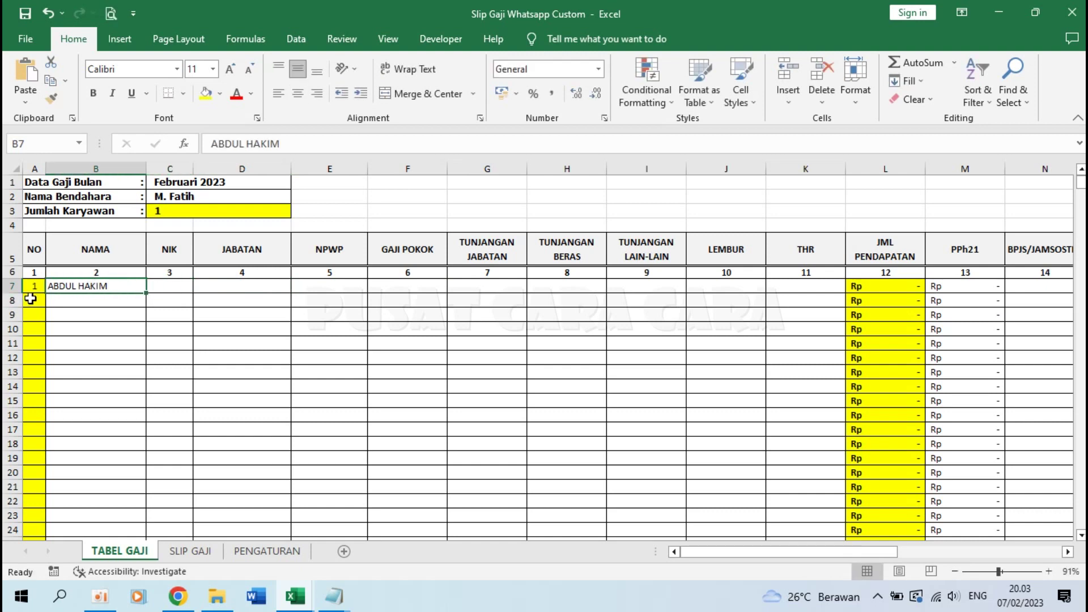
Step: Enter the second and third employees' names in B8 and B9
click(68, 300)
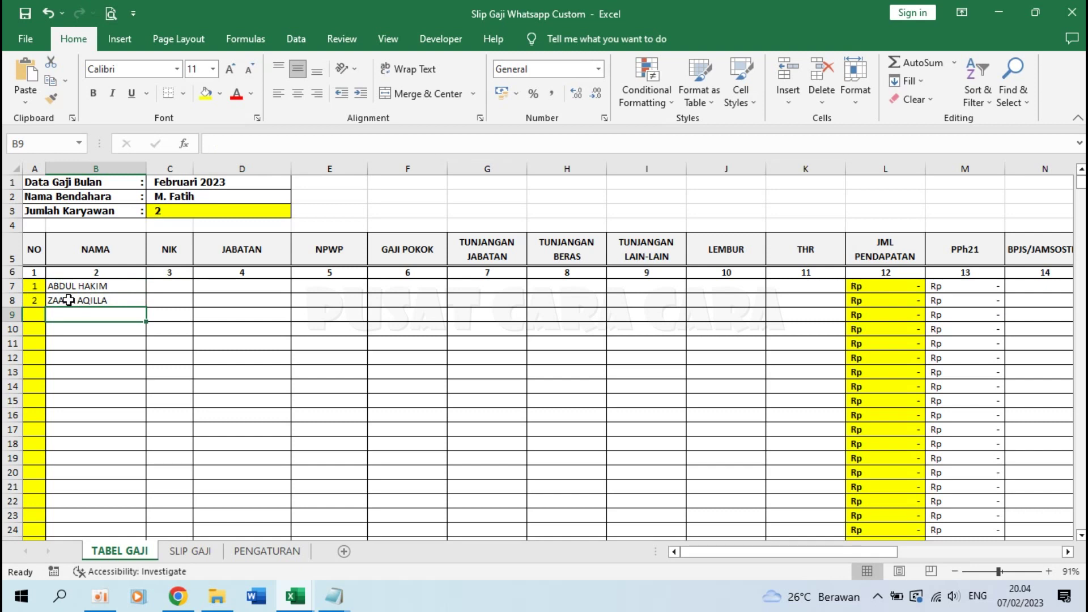
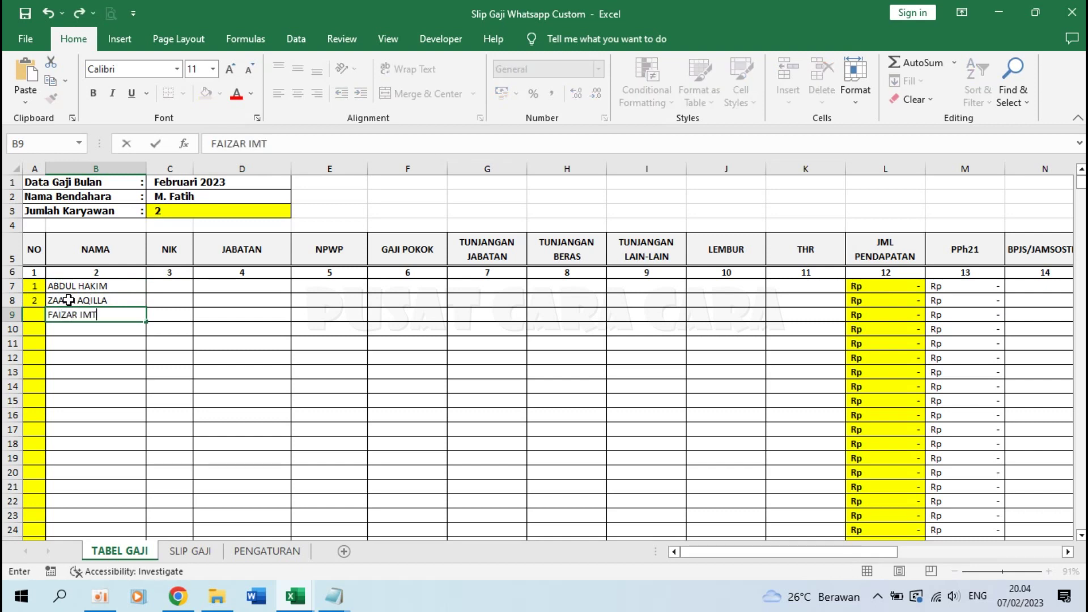
key(Return)
click(129, 318)
click(168, 287)
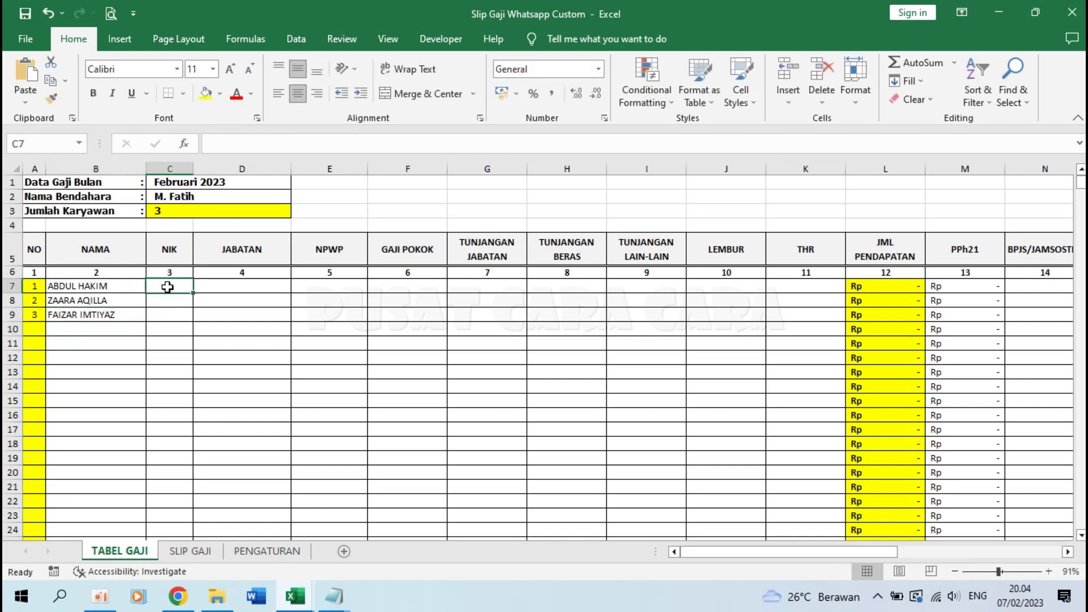
click(270, 285)
click(326, 286)
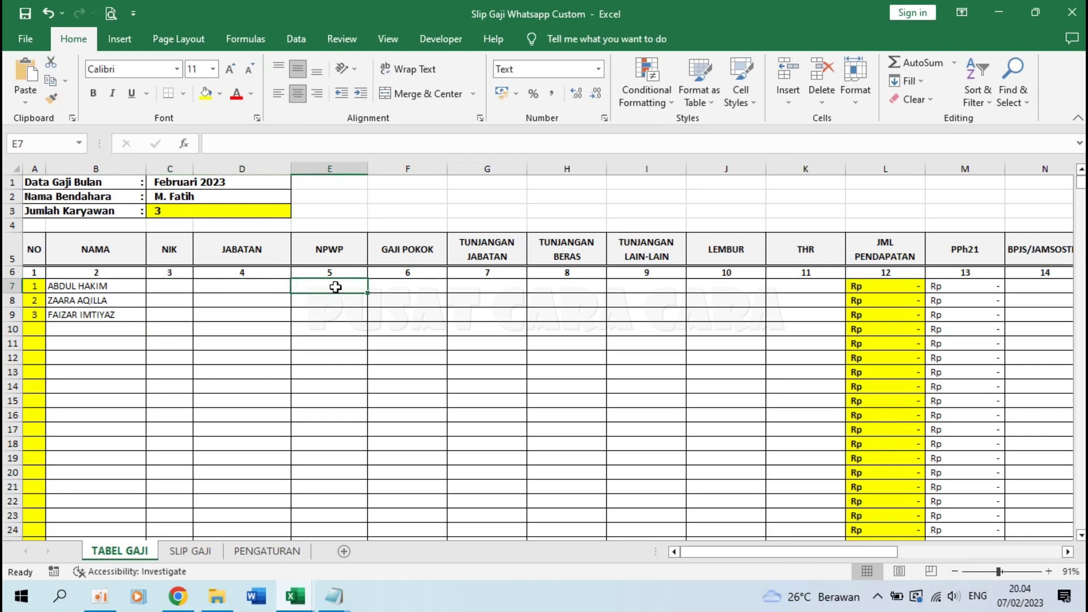
click(389, 282)
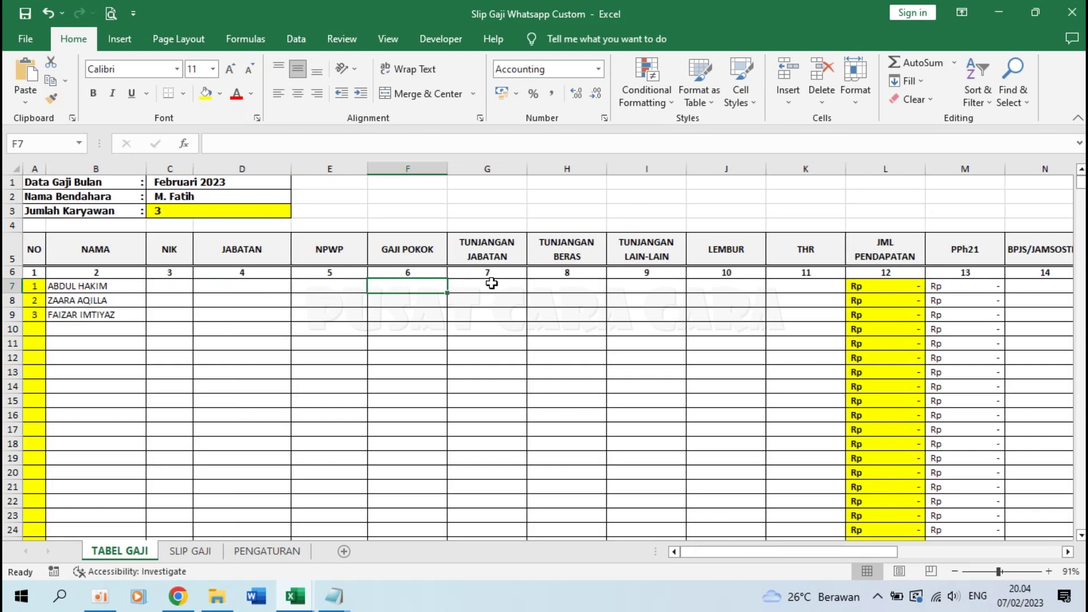
click(876, 289)
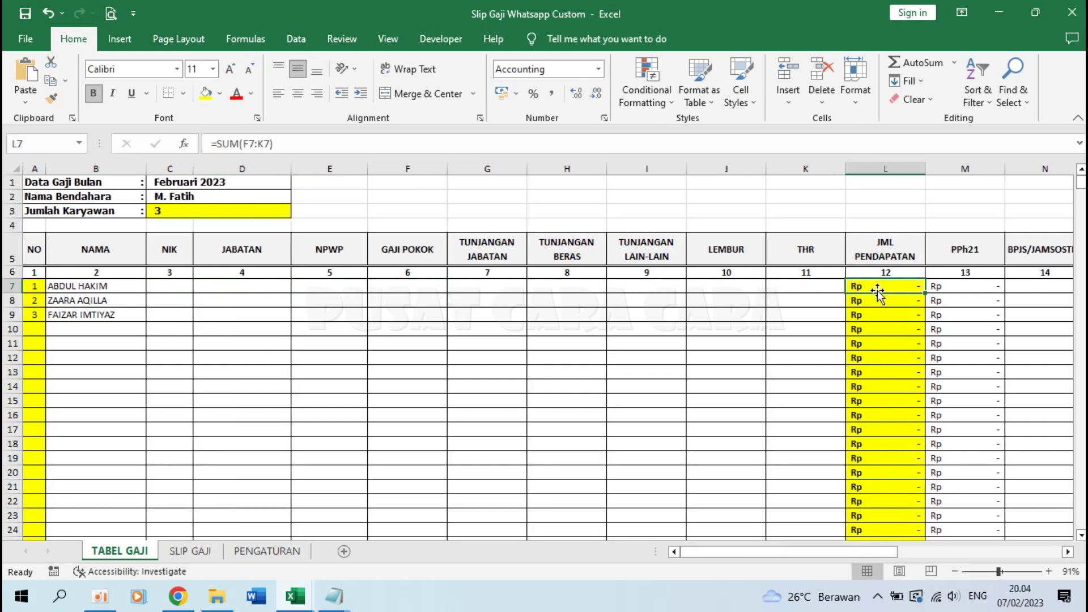
double_click(879, 287)
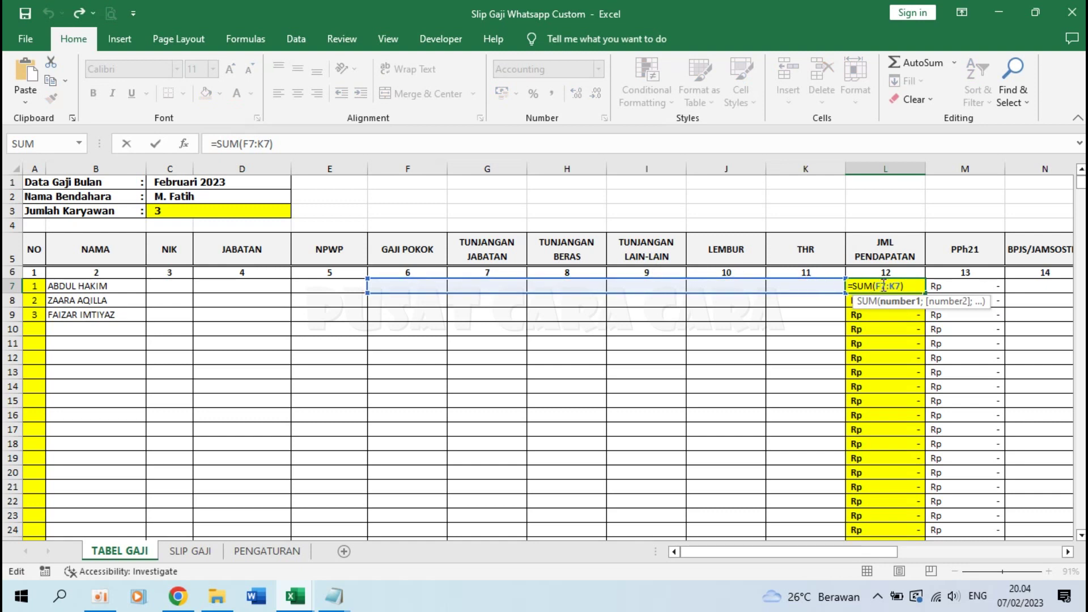
click(919, 285)
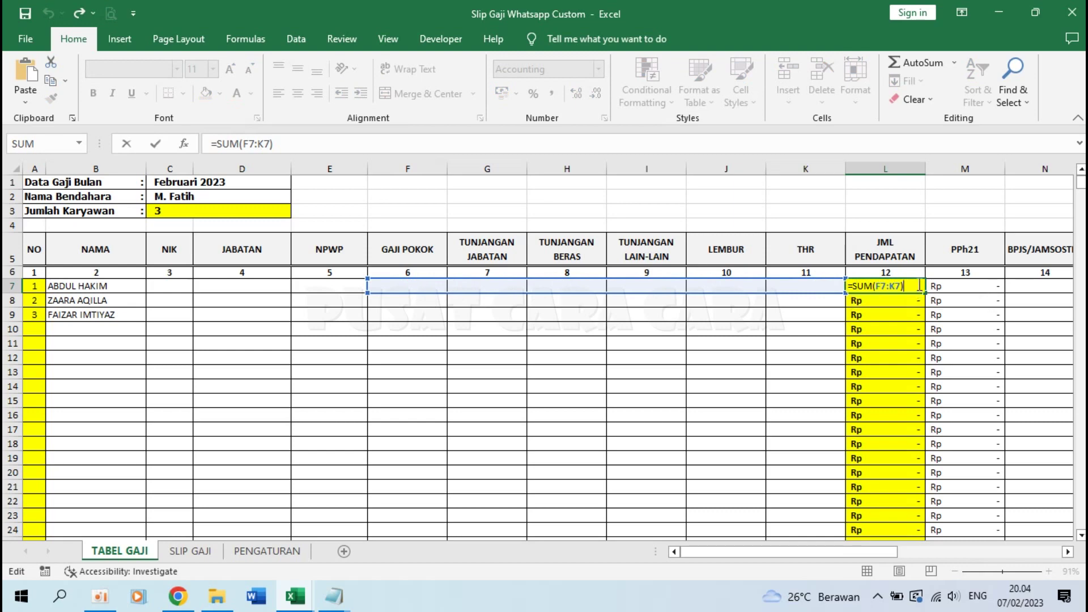
key(Return)
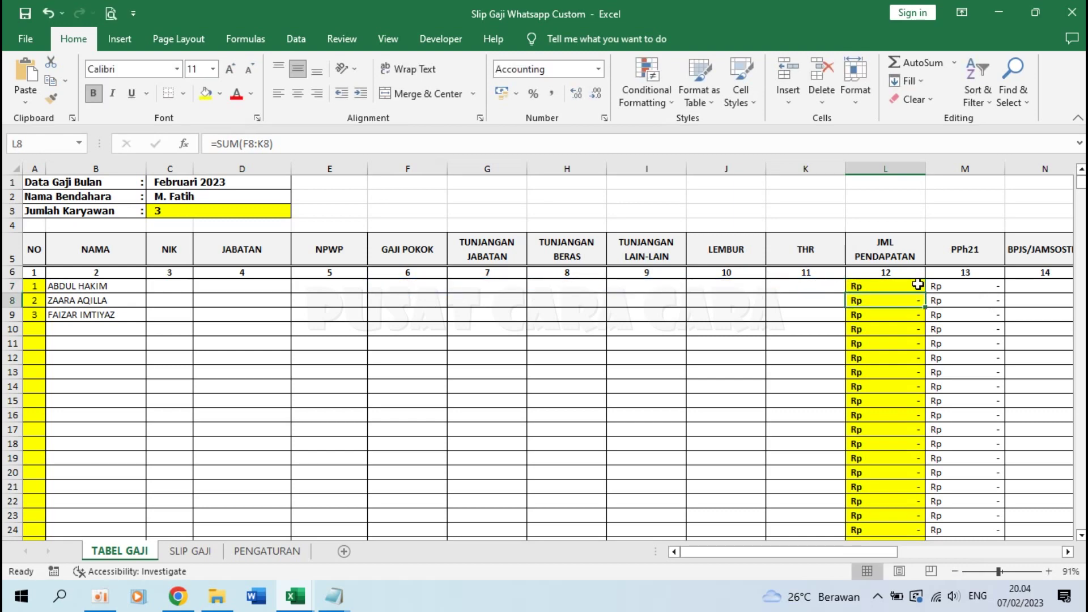
scroll(918, 285, right, 4)
click(697, 287)
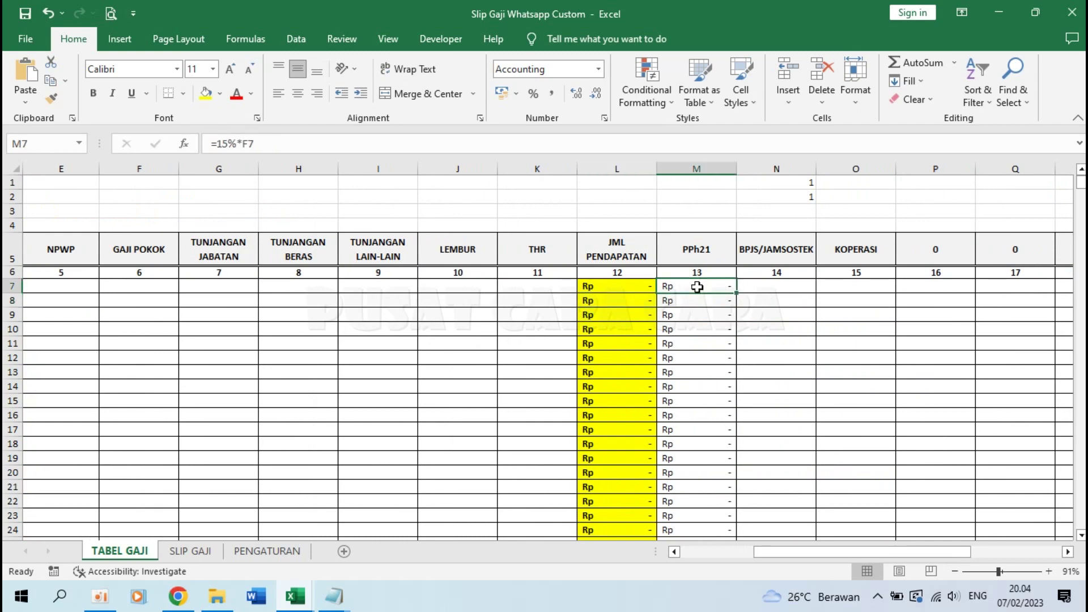
click(264, 552)
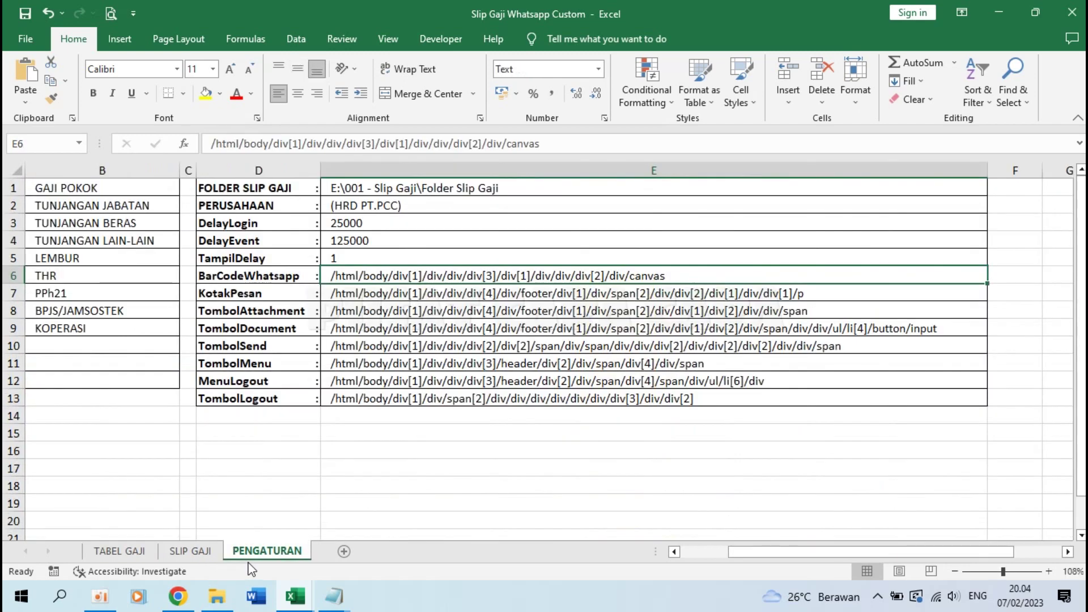
click(120, 552)
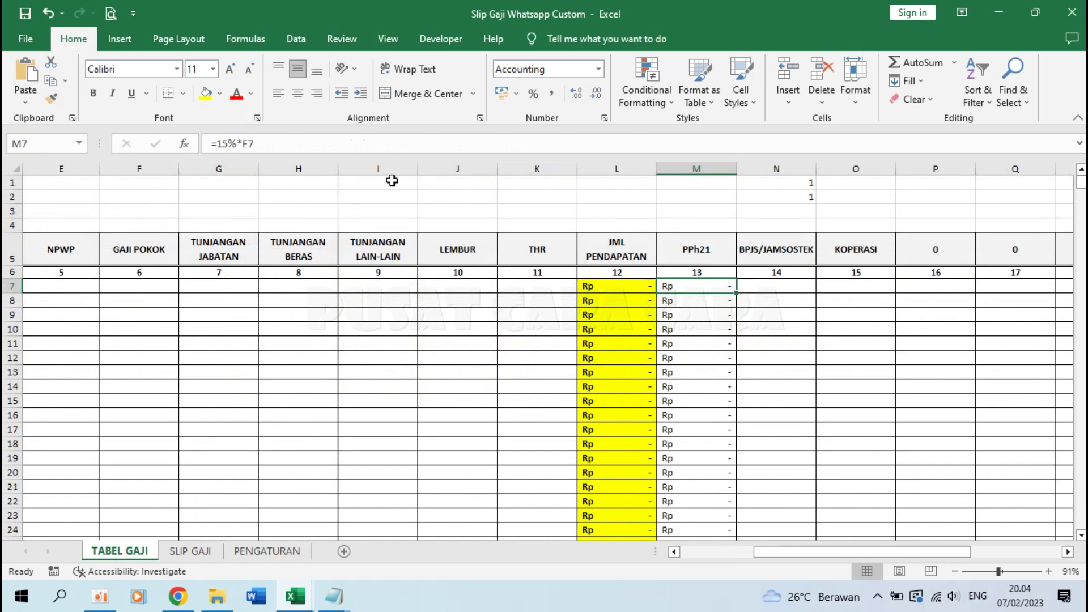
click(630, 291)
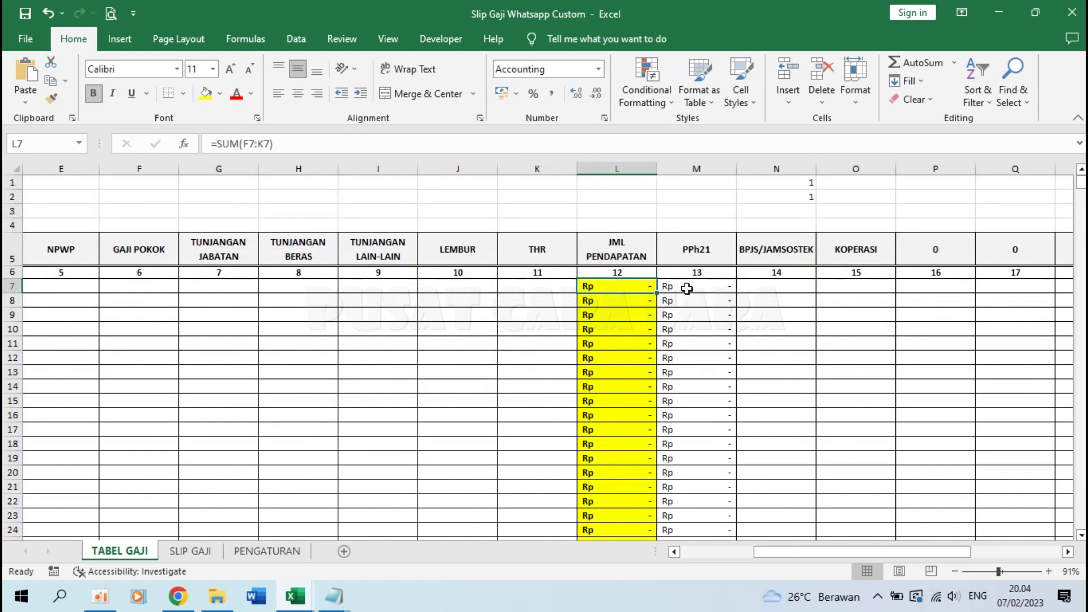
click(703, 287)
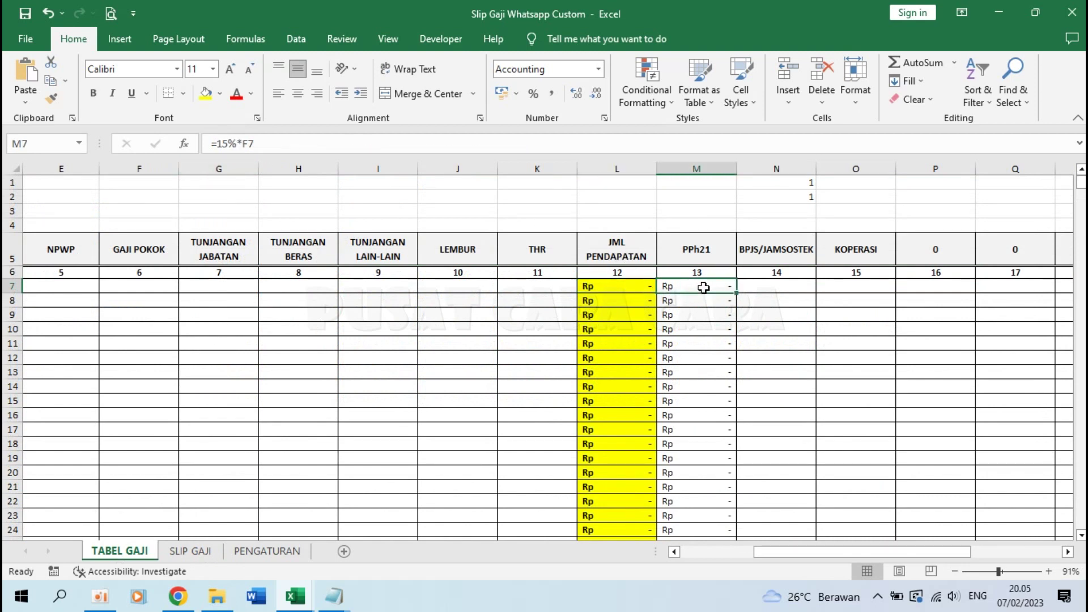
click(783, 290)
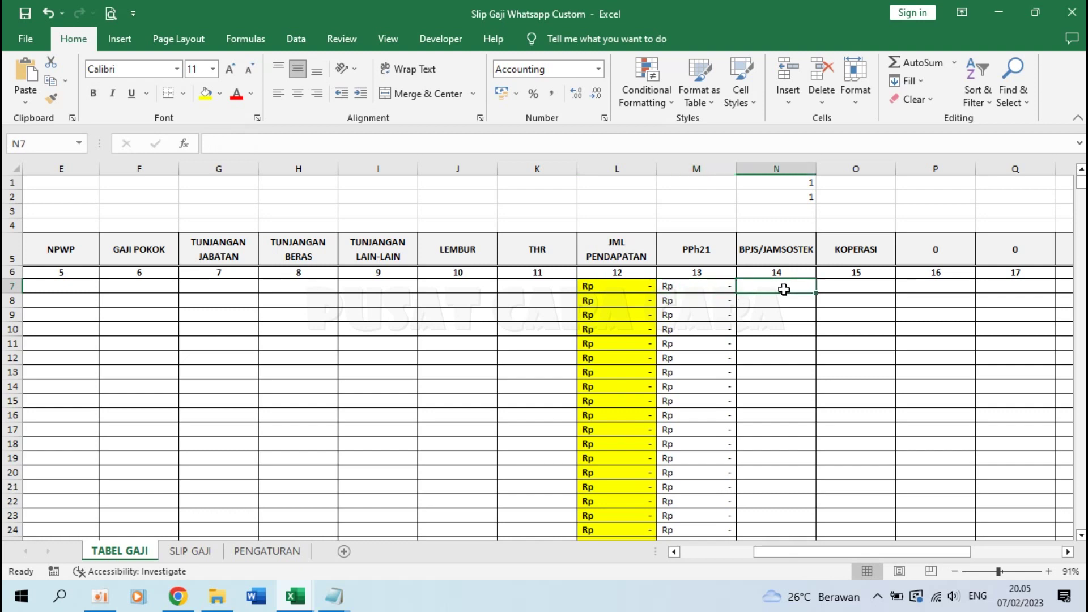
scroll(784, 290, right, 3)
click(784, 289)
scroll(907, 306, right, 2)
scroll(912, 309, right, 1)
click(1023, 289)
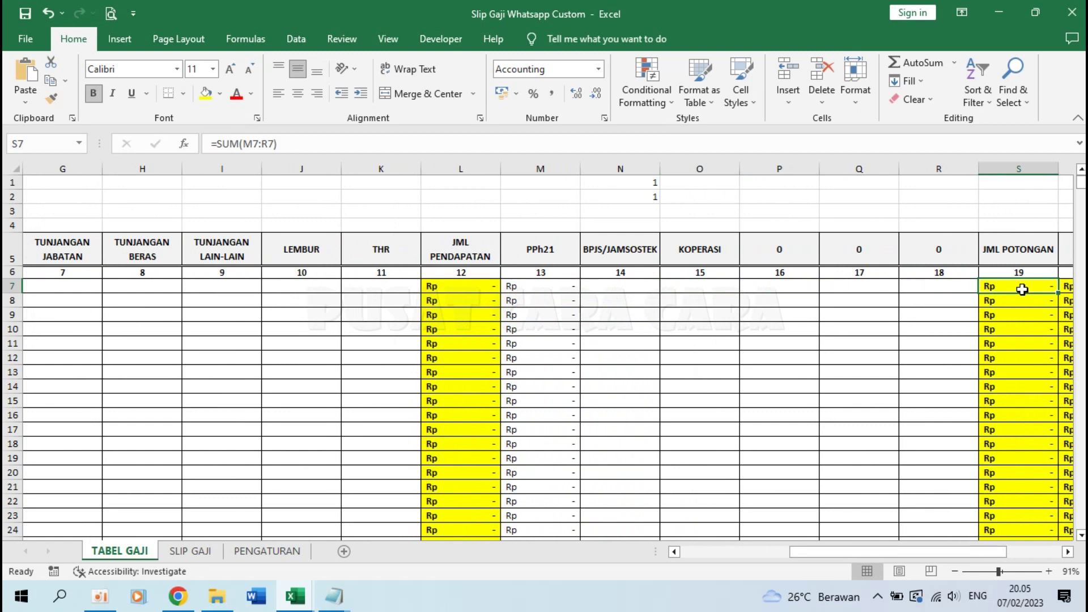
double_click(1017, 285)
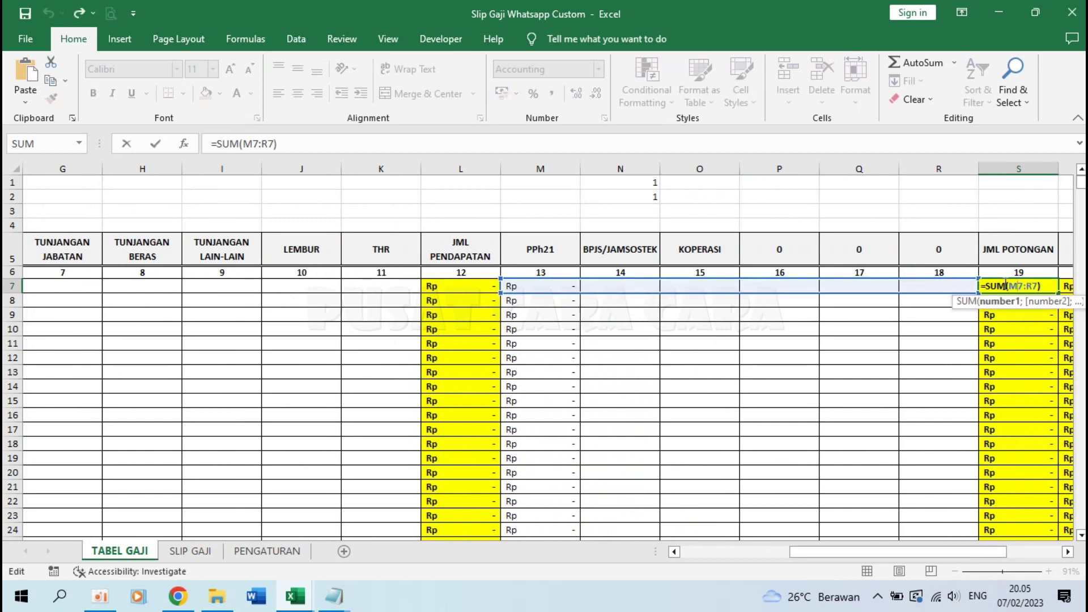
key(Return)
scroll(942, 299, right, 3)
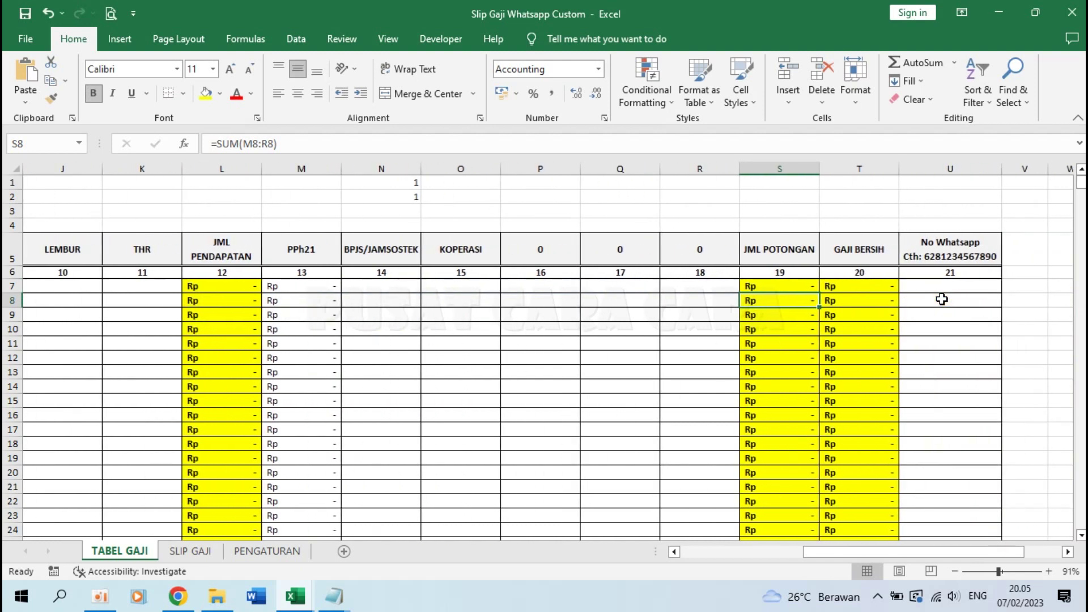
click(784, 283)
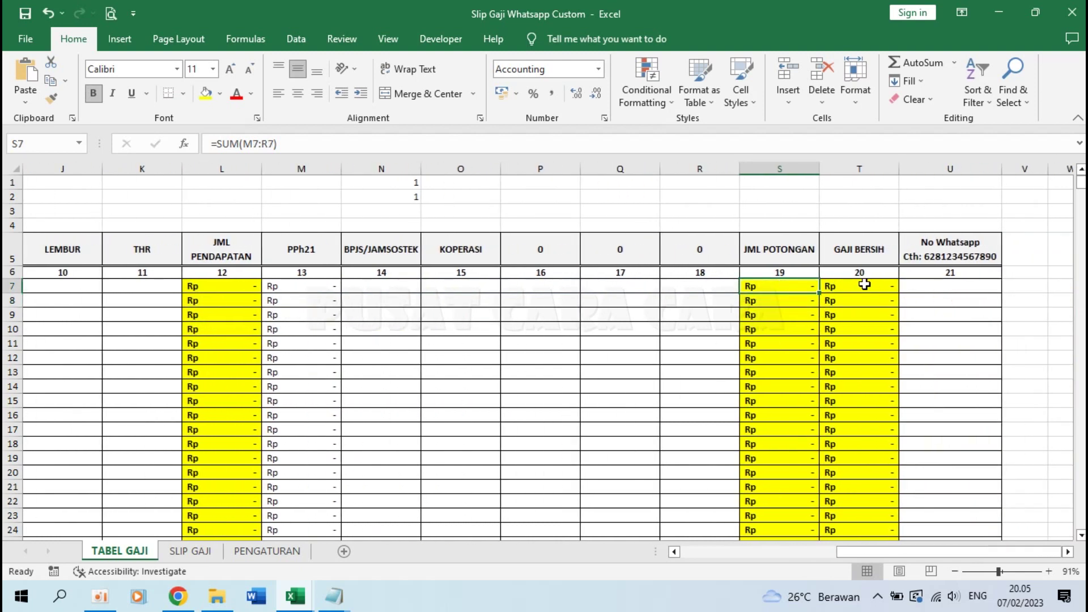
double_click(867, 284)
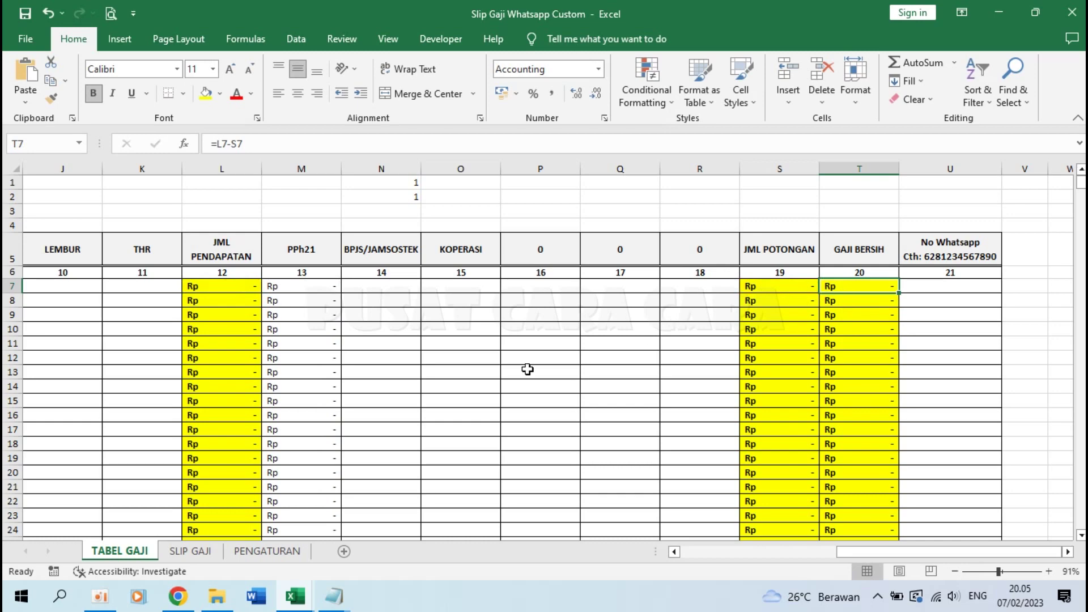
key(Escape)
scroll(502, 376, right, 1)
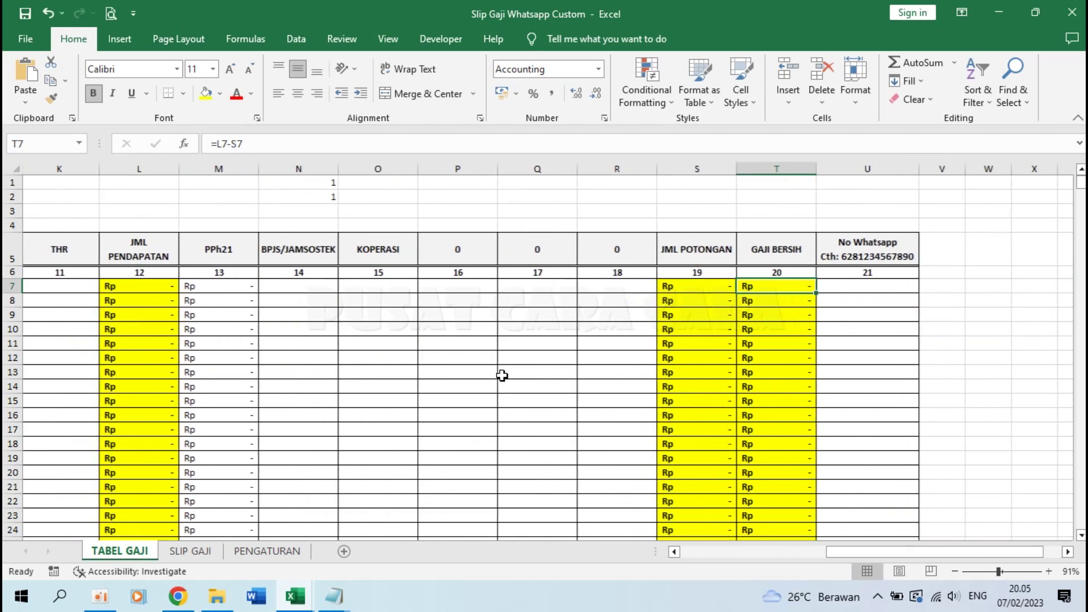
click(877, 290)
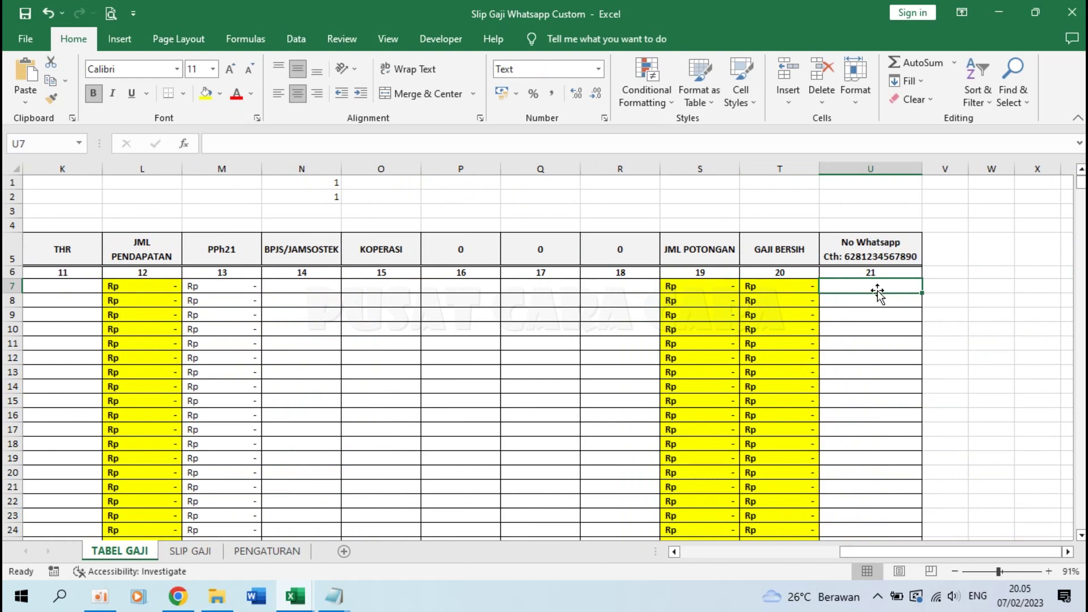
text(62)
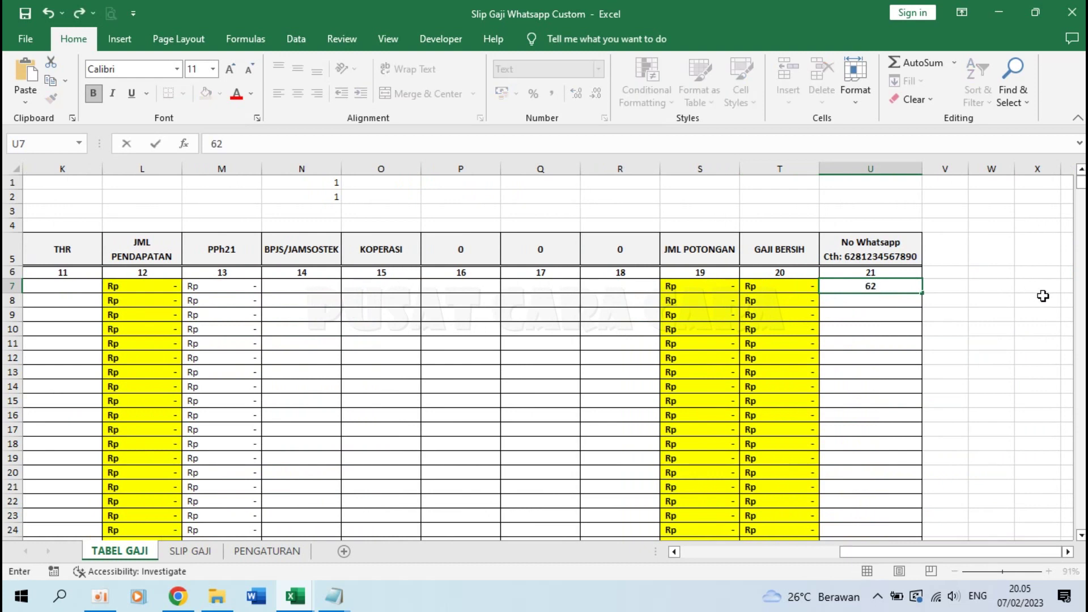
text(8121)
key(Escape)
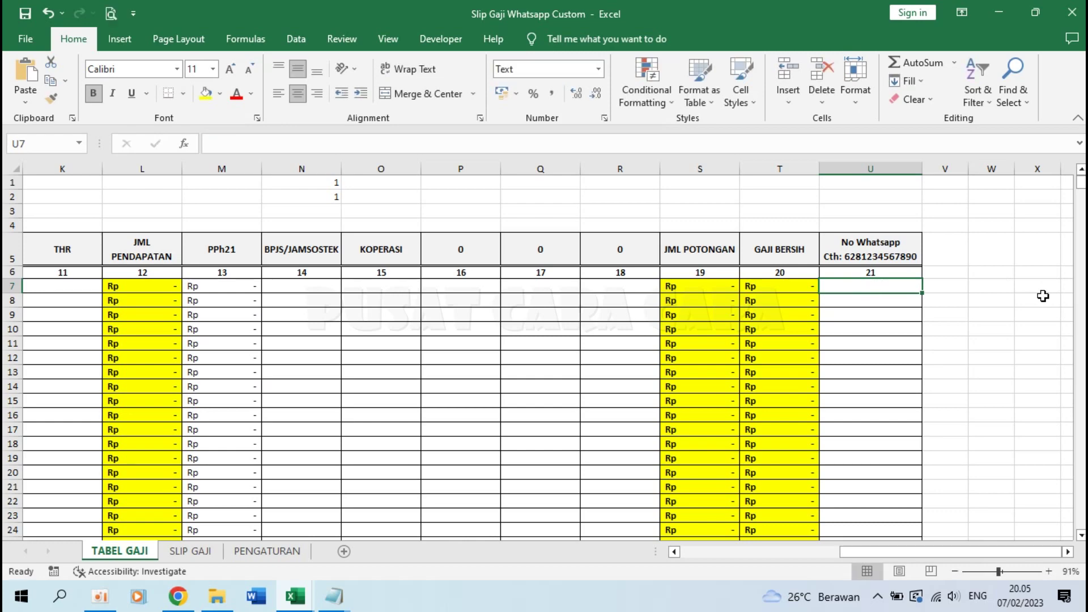
scroll(743, 306, left, 5)
click(102, 288)
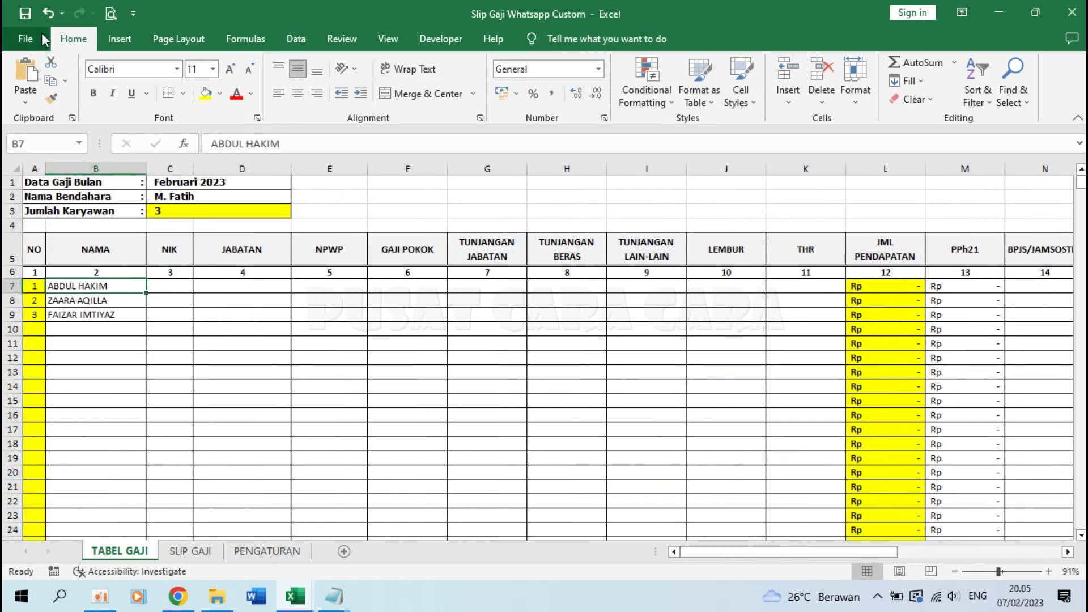
Step: Open the recent coba1 workbook and copy the three employees' rows B3:K5
click(39, 36)
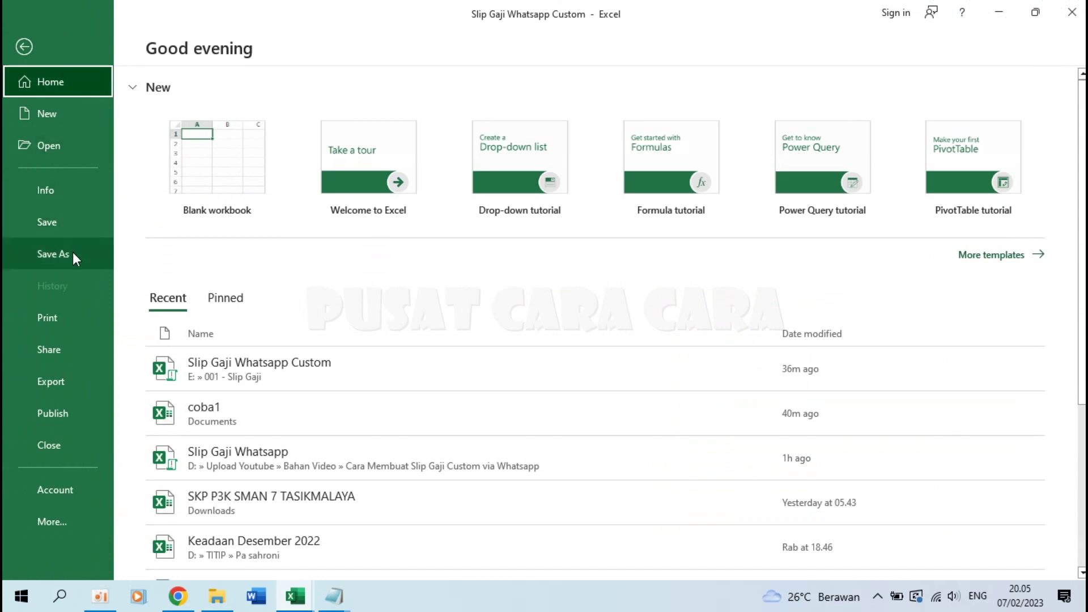
click(223, 403)
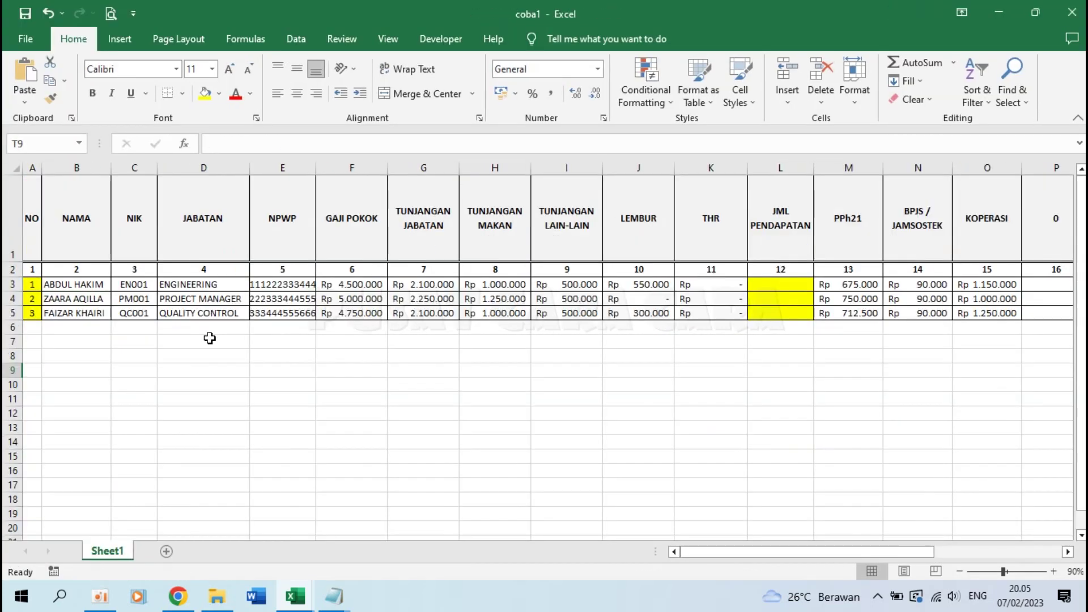
click(281, 356)
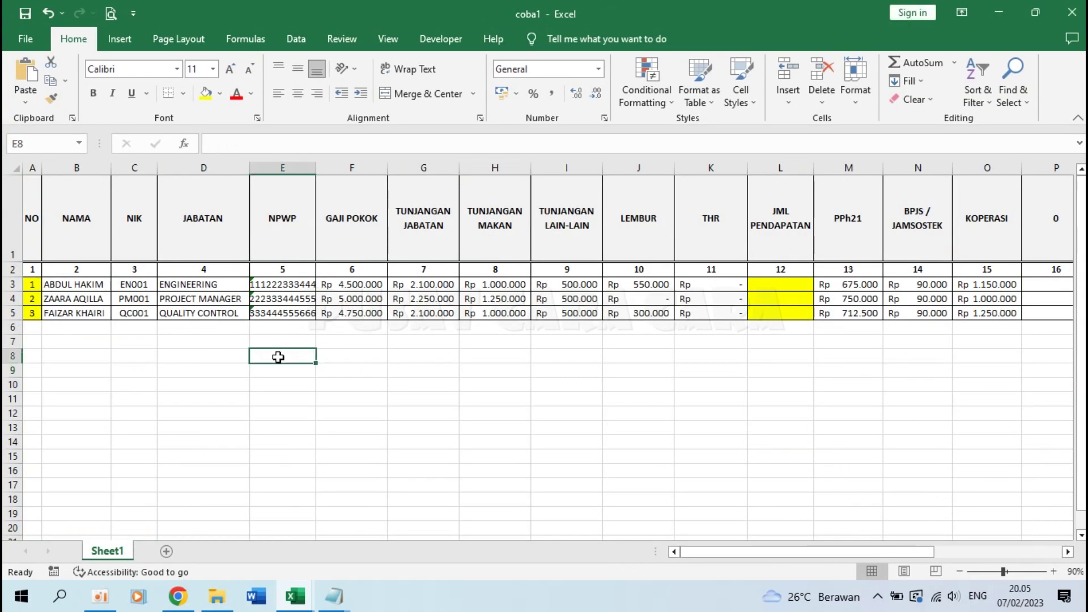
drag(54, 285, 710, 312)
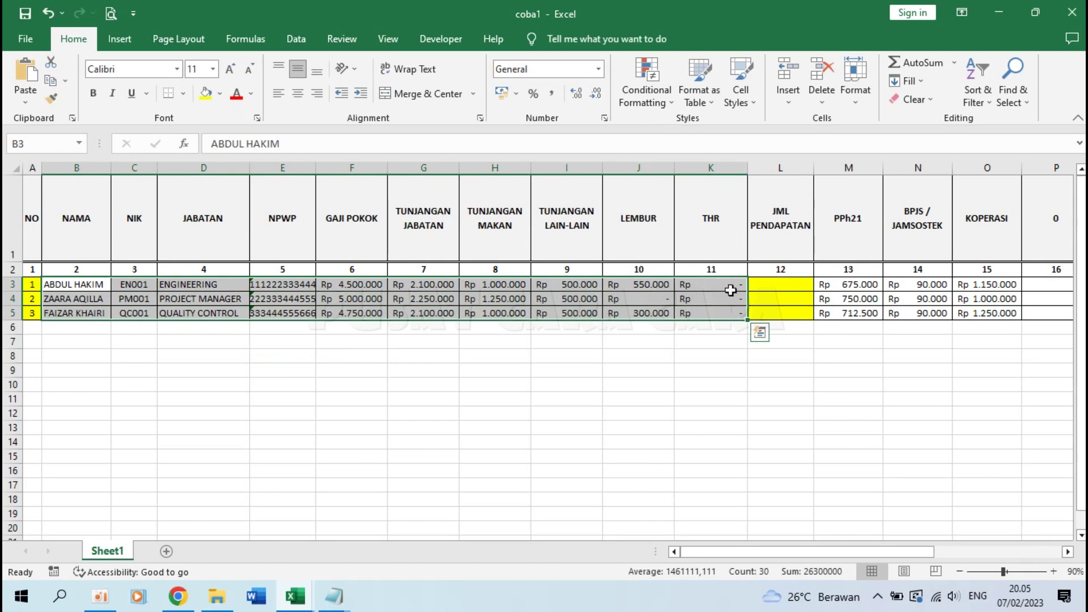
key(ctrl+c)
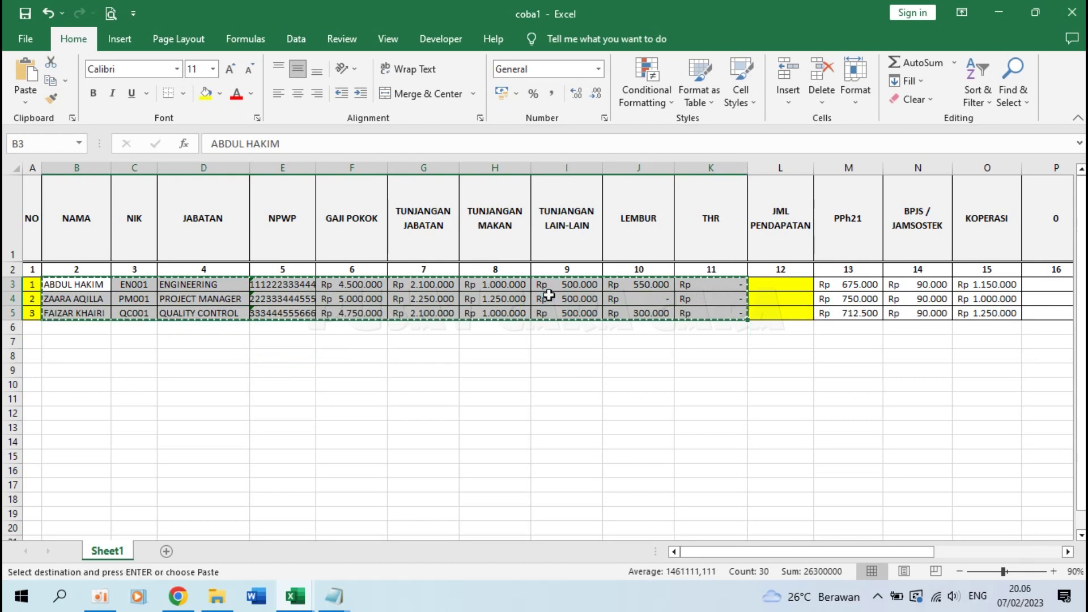
Step: Paste the copied data as values into B7:K9 of Slip Gaji Whatsapp Custom
click(295, 601)
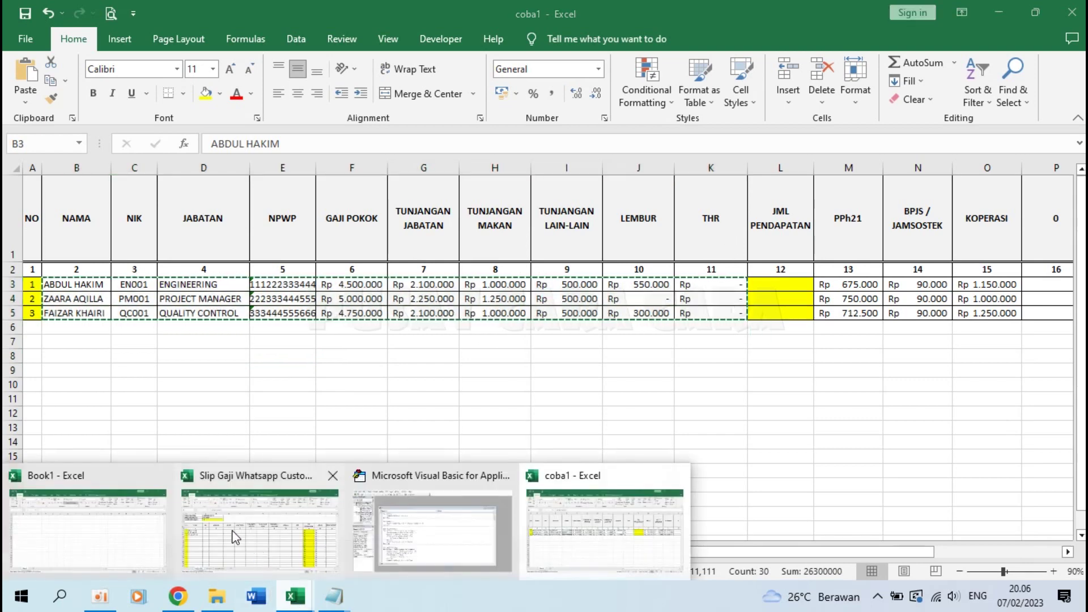
click(233, 529)
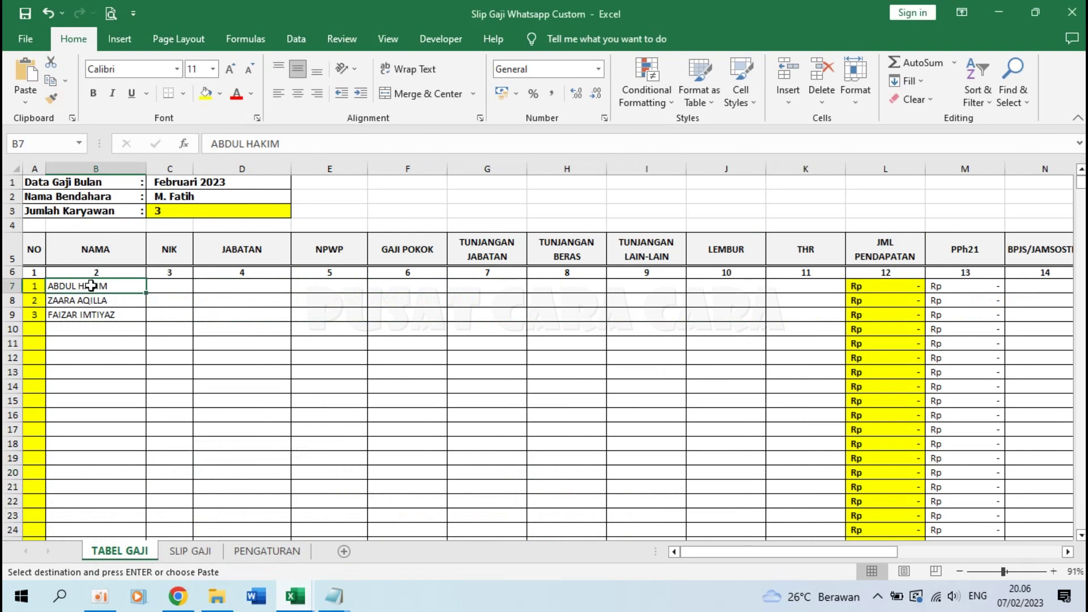
click(28, 101)
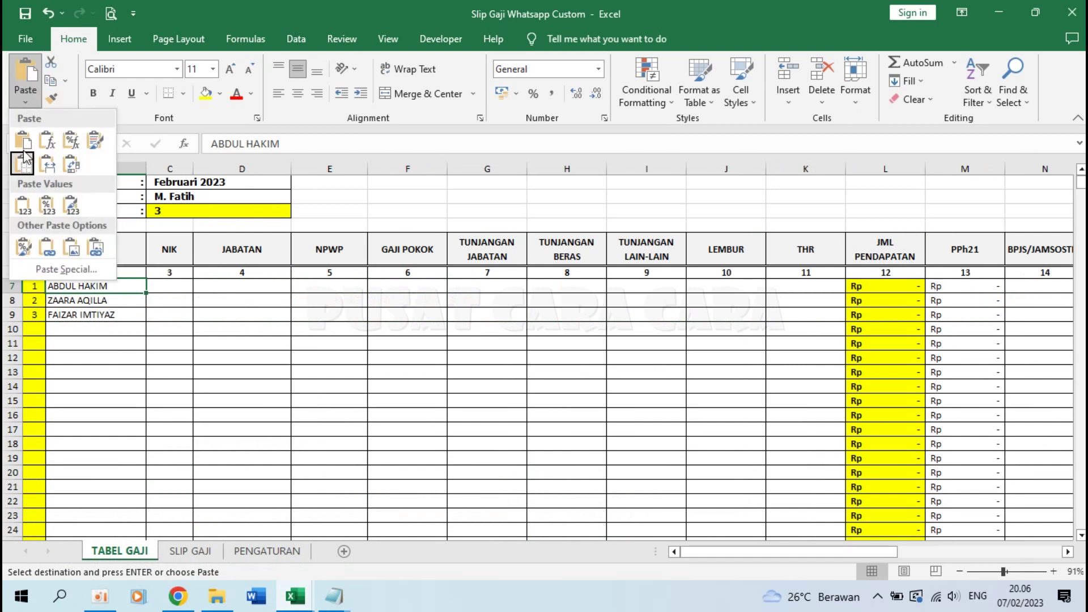
click(23, 204)
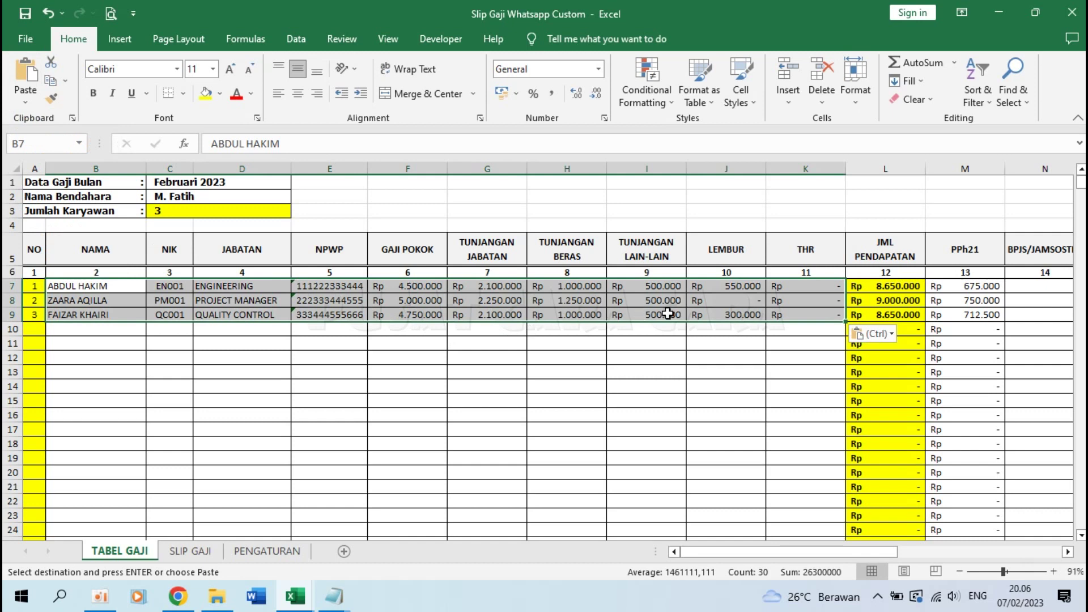
click(364, 334)
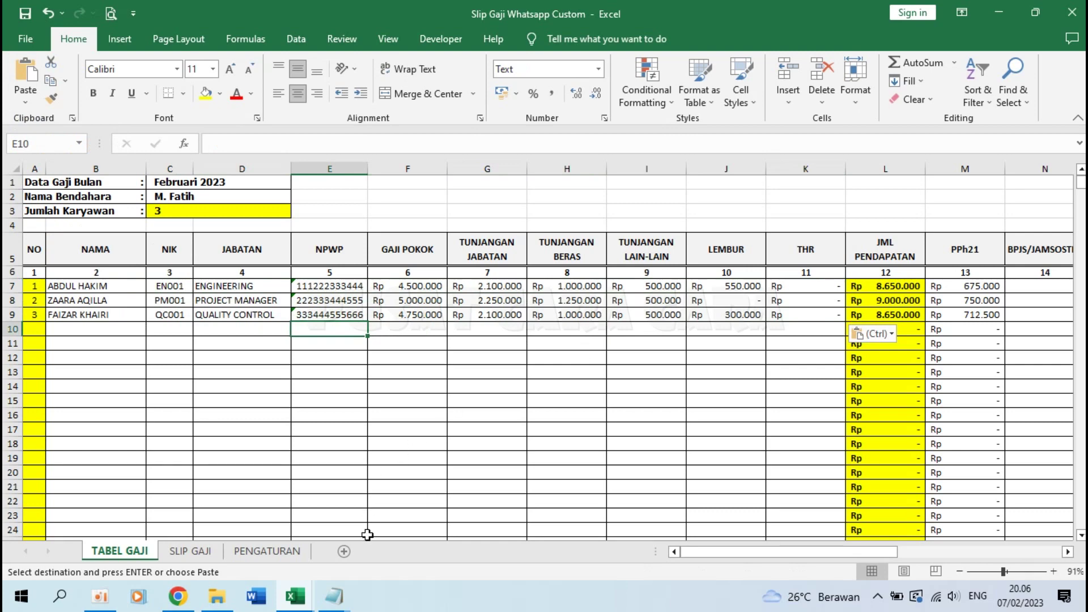
Step: Compare with coba1, cancel the pending copy, and select the first employee row B7:K7
mouse_move(295, 596)
click(577, 525)
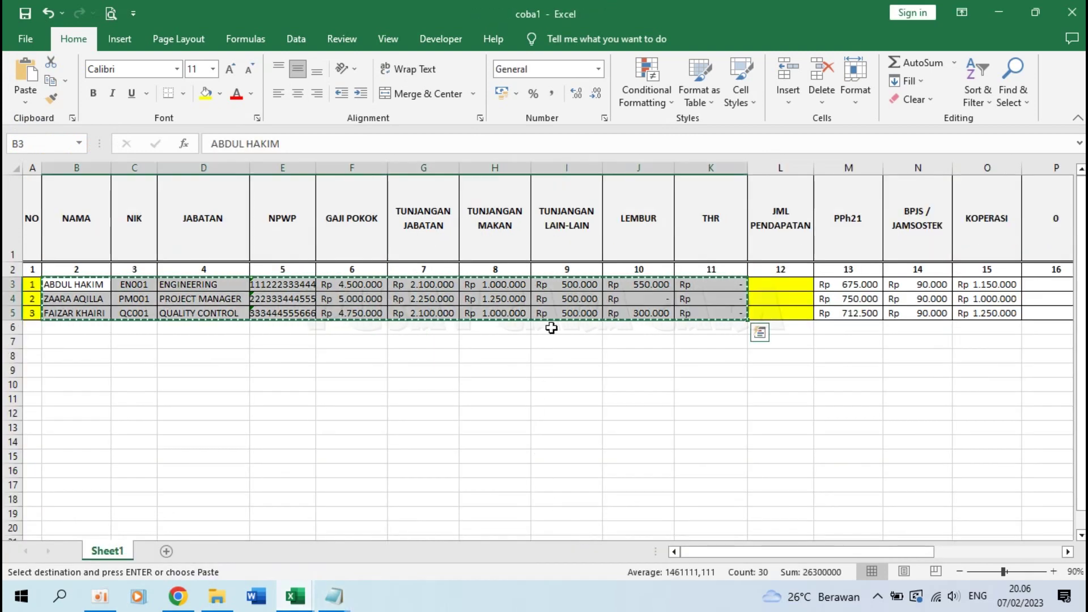
mouse_move(295, 596)
click(272, 498)
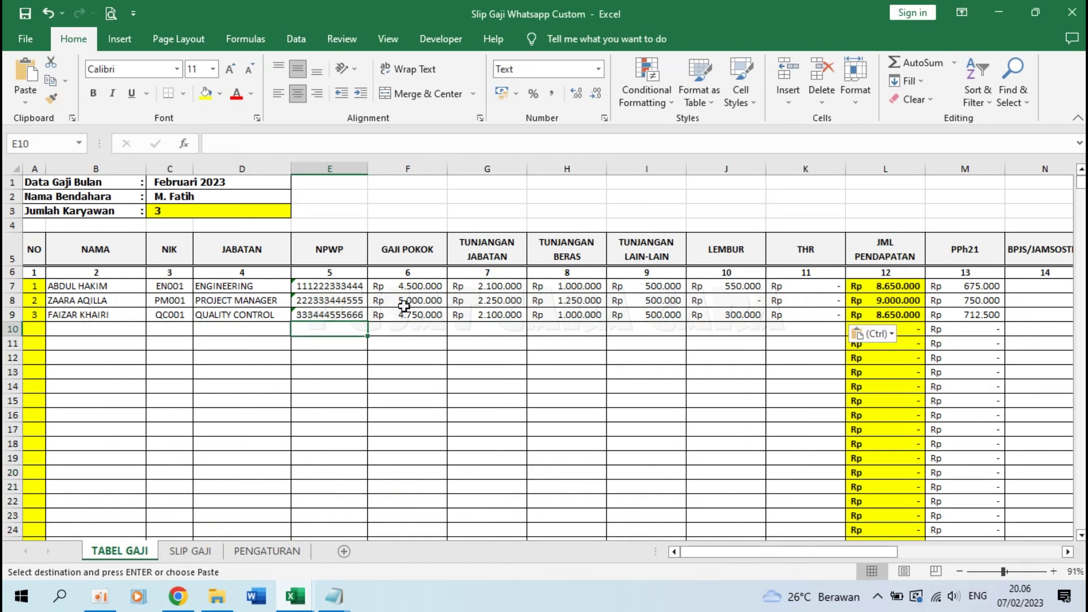
click(567, 329)
click(230, 327)
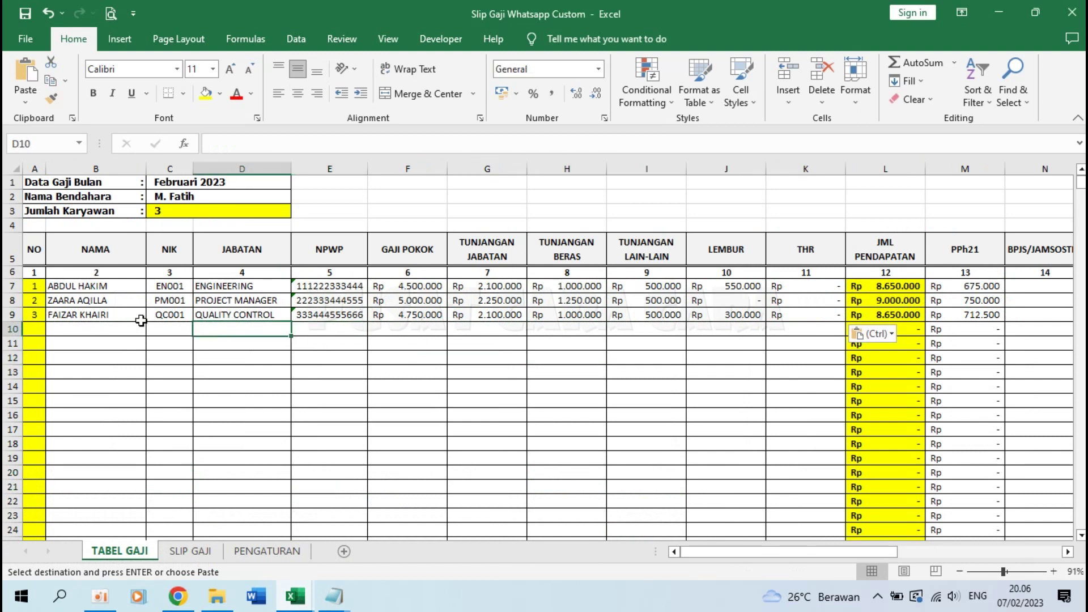
key(Escape)
drag(67, 287, 795, 279)
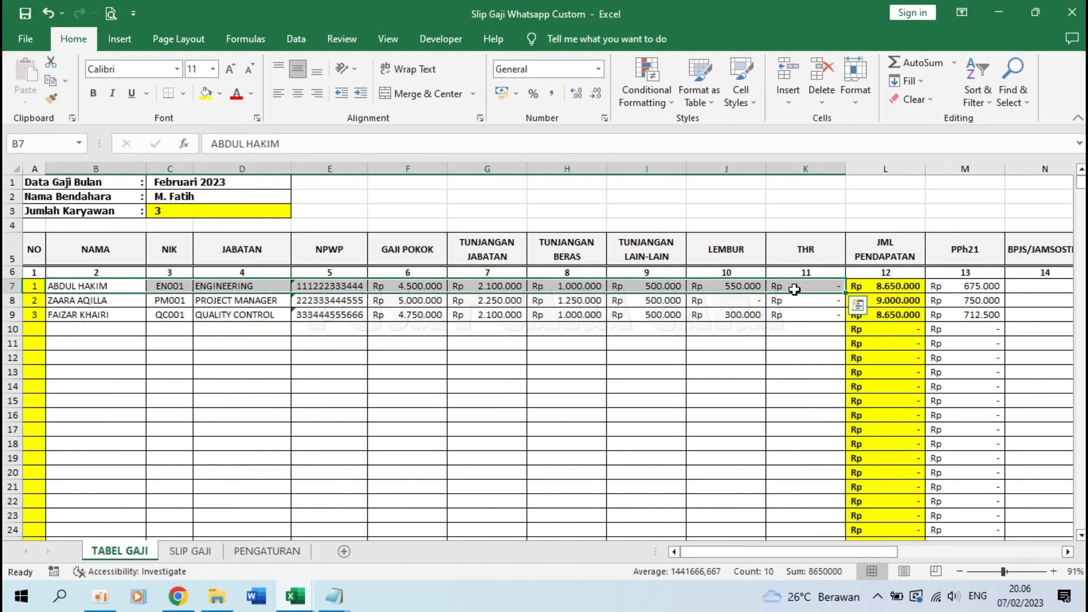
Step: Clear the first employee's data in B7:K7
drag(79, 301, 673, 311)
drag(141, 301, 782, 315)
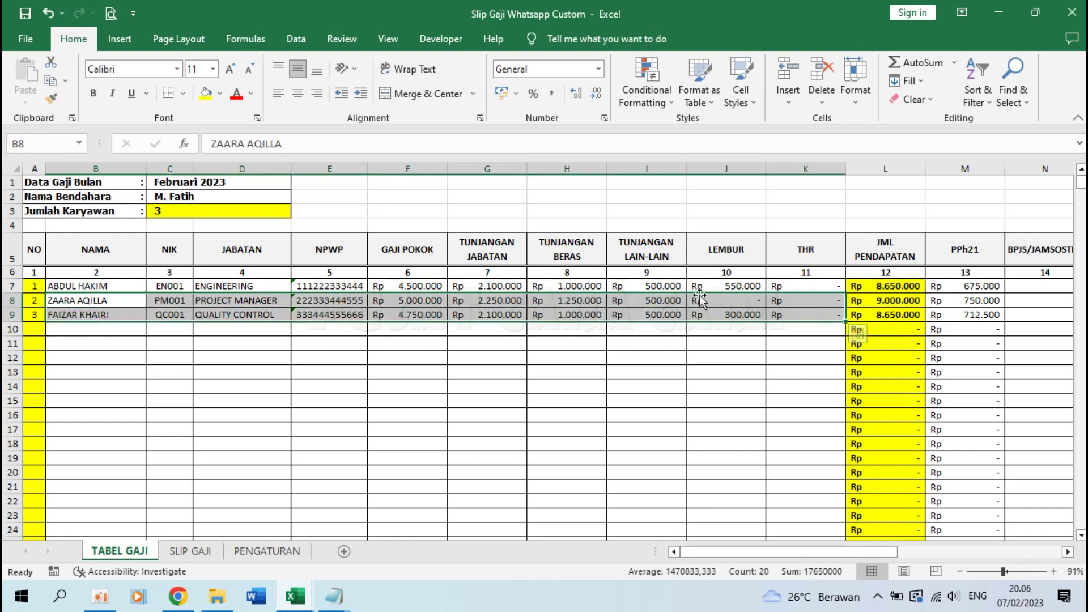
click(116, 286)
drag(115, 286, 819, 290)
key(Delete)
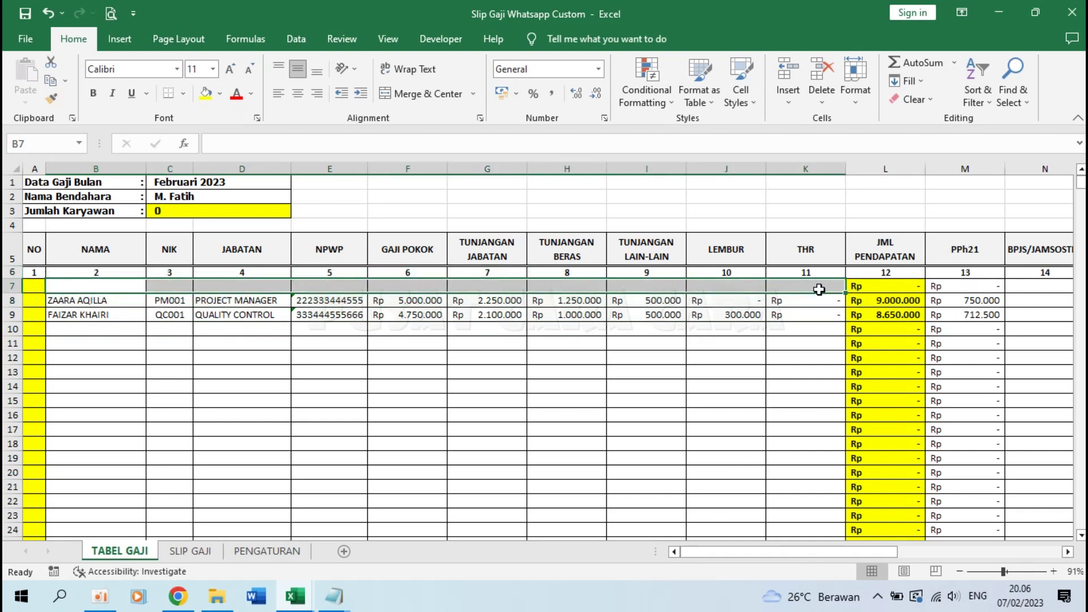
click(463, 332)
Step: Move rows B8:K9 up to row 7 as values and clear the leftover row 9
drag(52, 300, 806, 313)
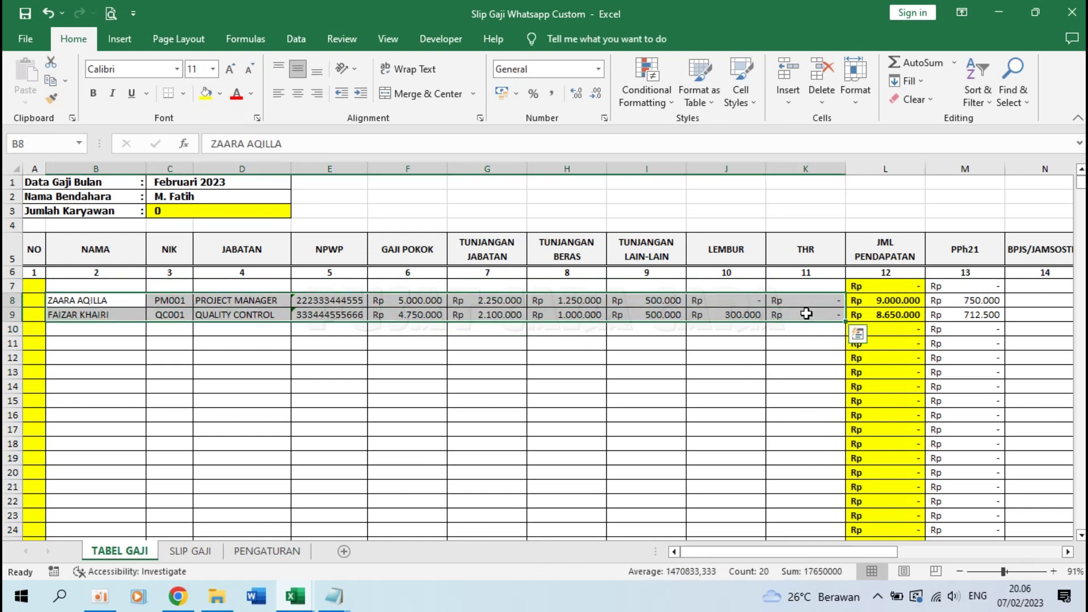
key(ctrl+c)
click(126, 282)
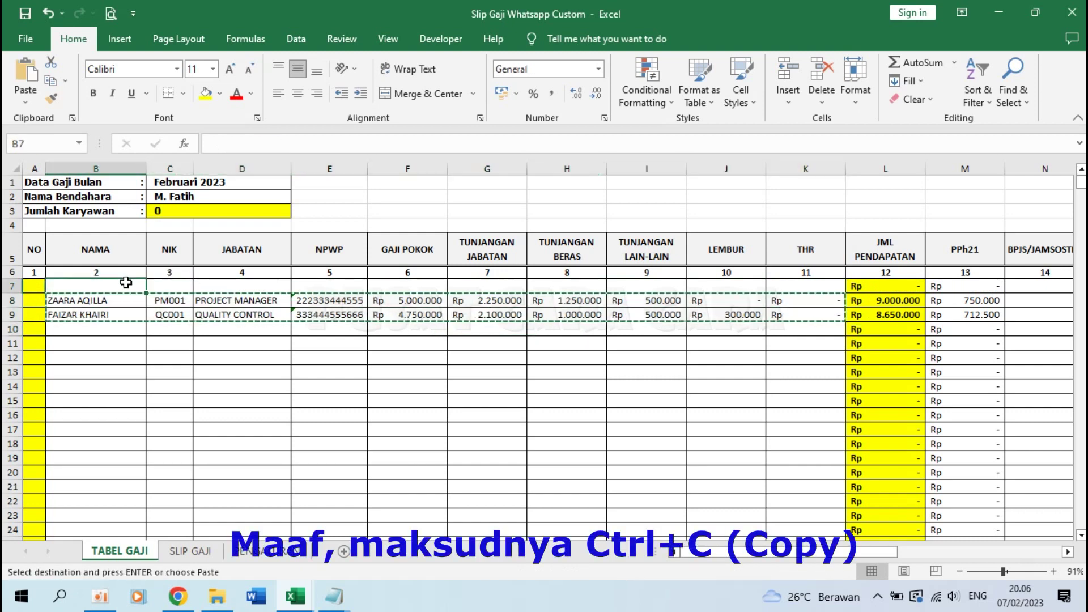
click(25, 97)
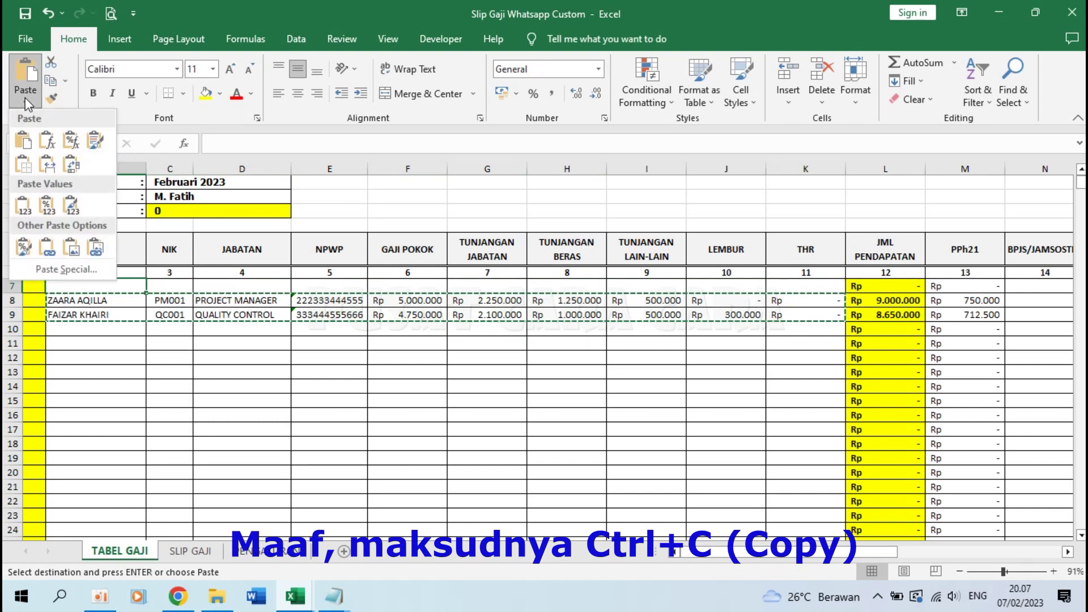
click(23, 205)
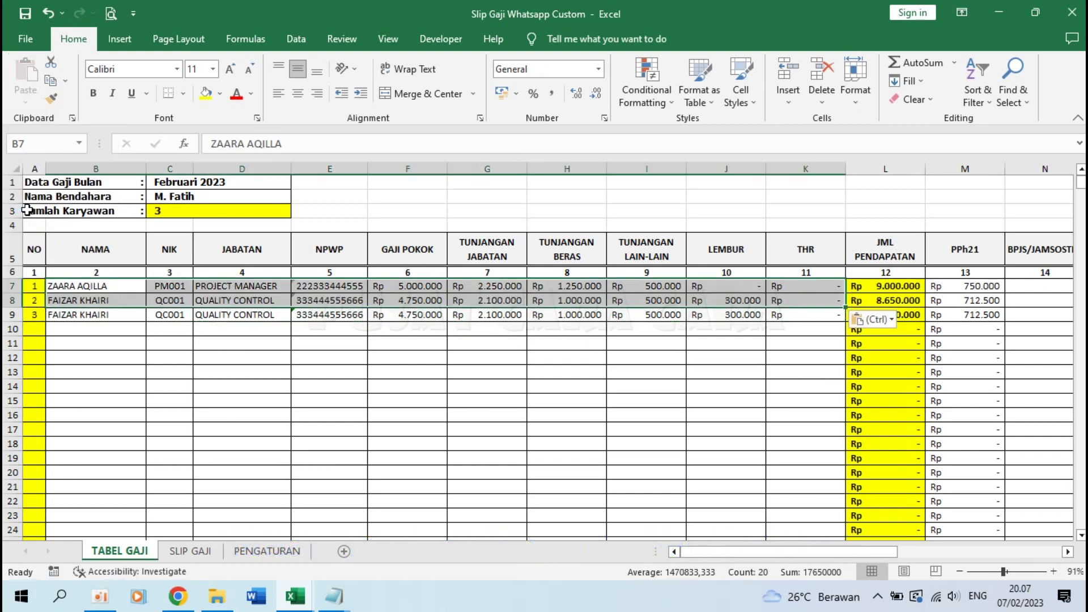
drag(90, 315, 774, 314)
key(Delete)
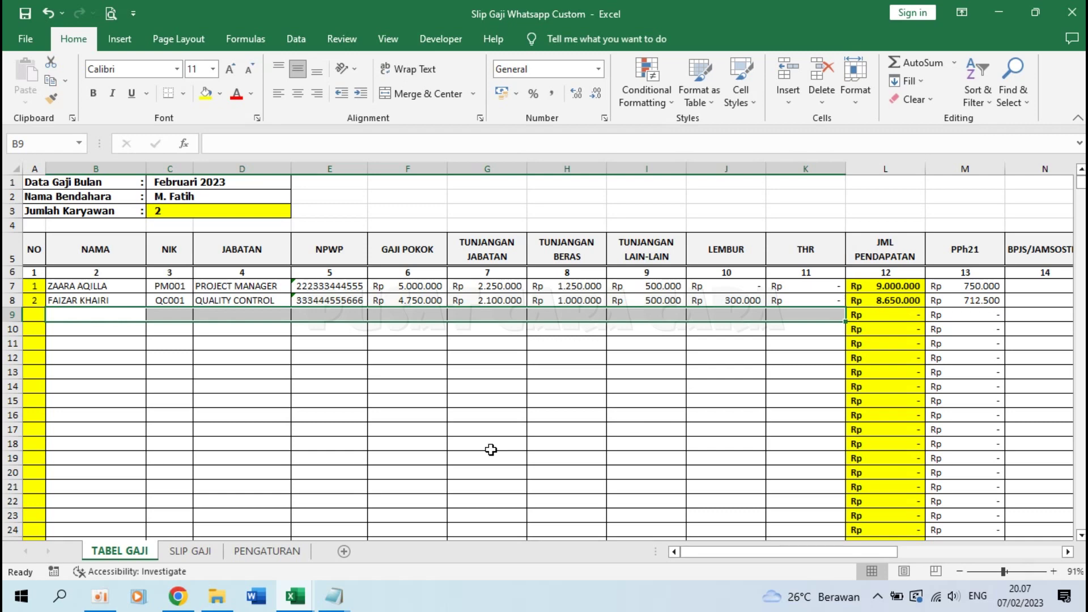
mouse_move(334, 596)
click(434, 530)
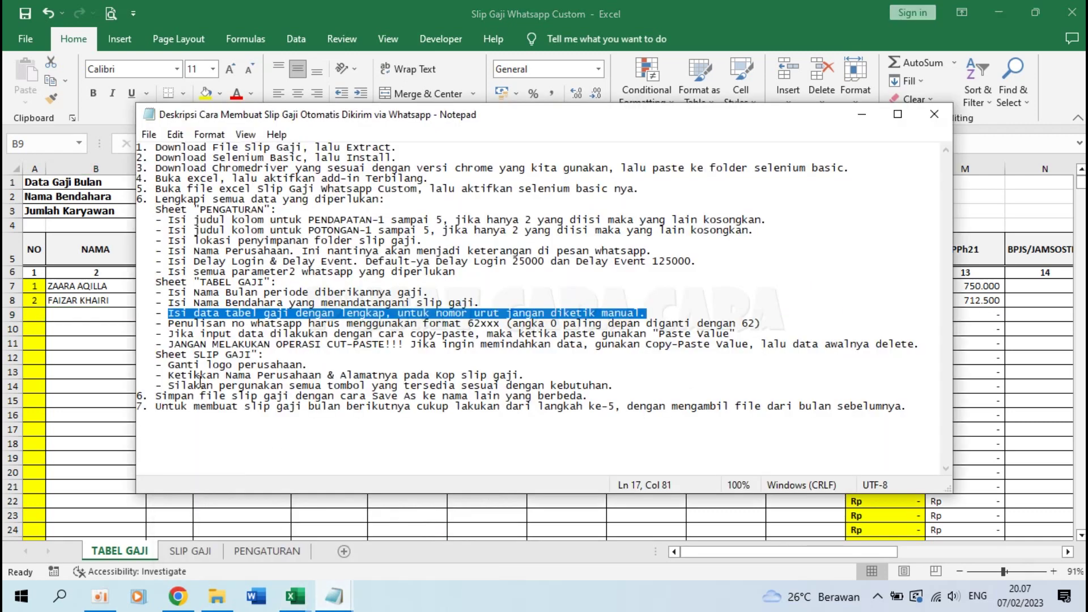
drag(169, 344, 917, 346)
drag(168, 323, 664, 326)
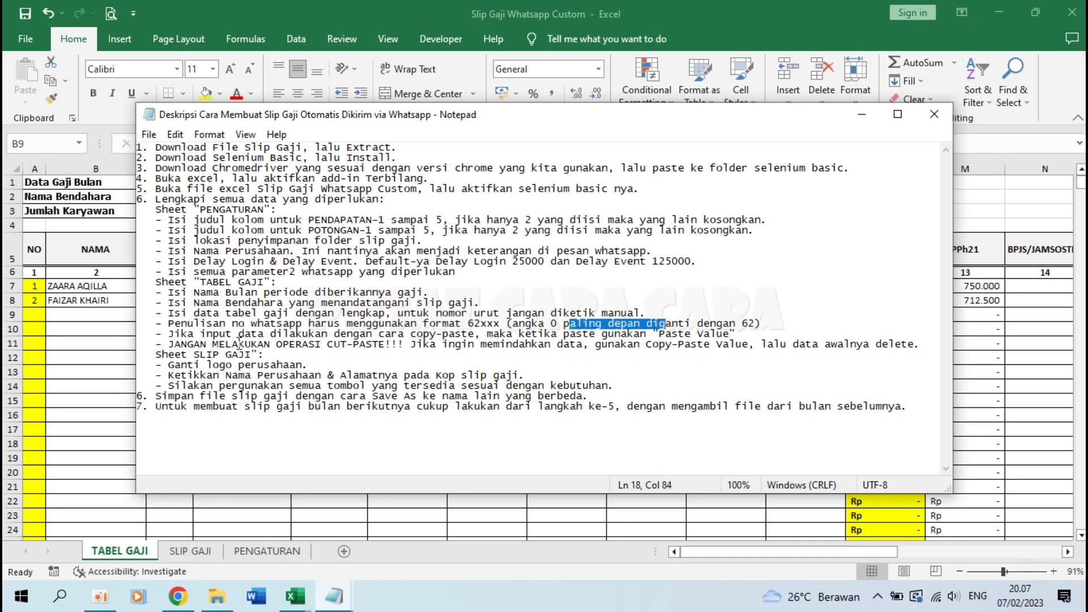
drag(181, 334, 544, 334)
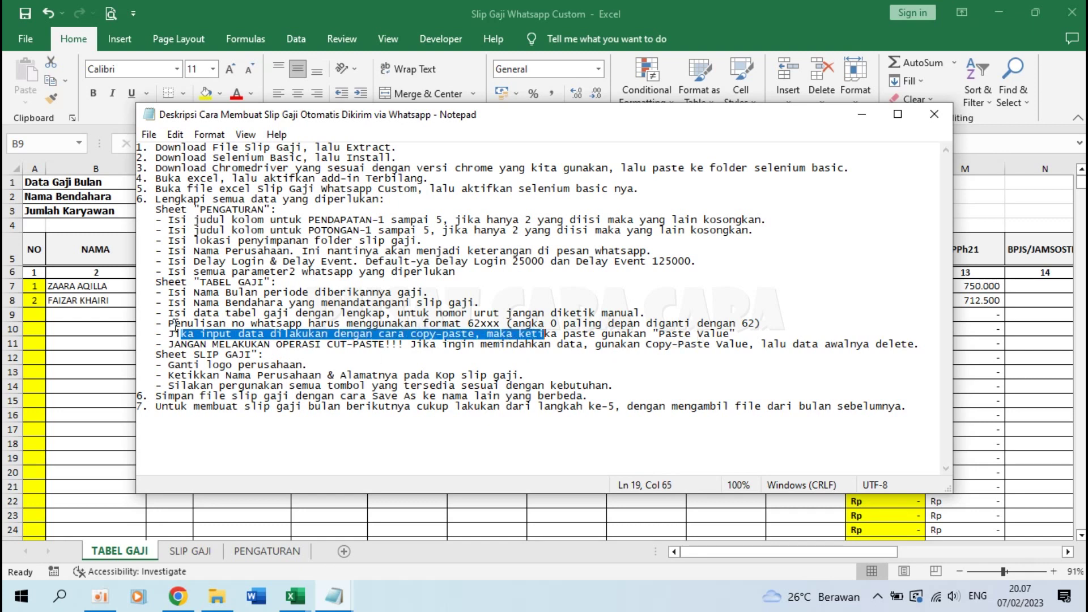
click(98, 317)
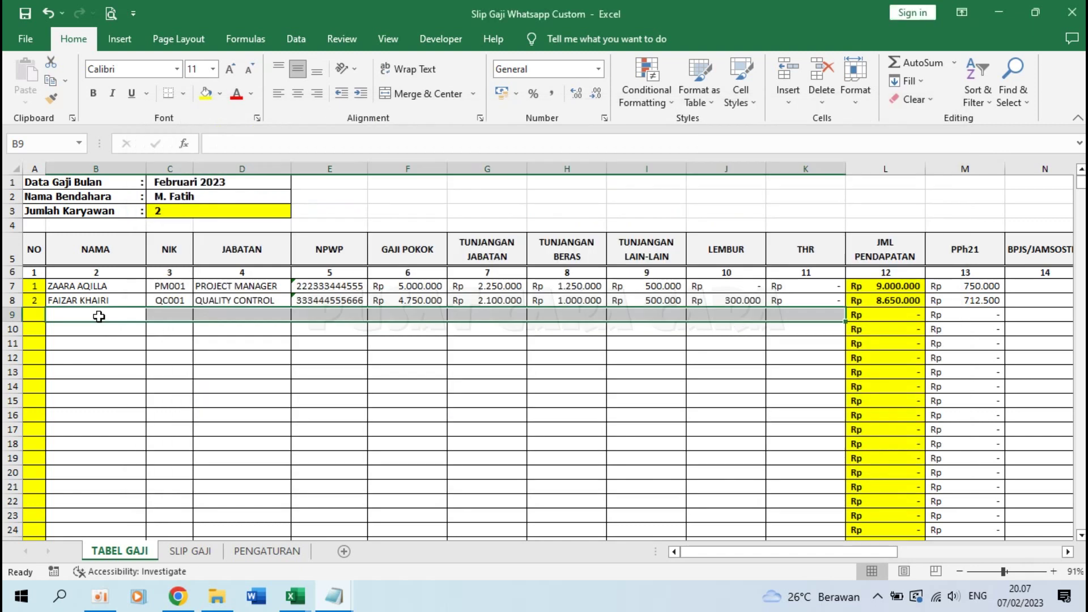
Step: Review the month, treasurer name, employee data B7:G9 and employee count cells
click(229, 349)
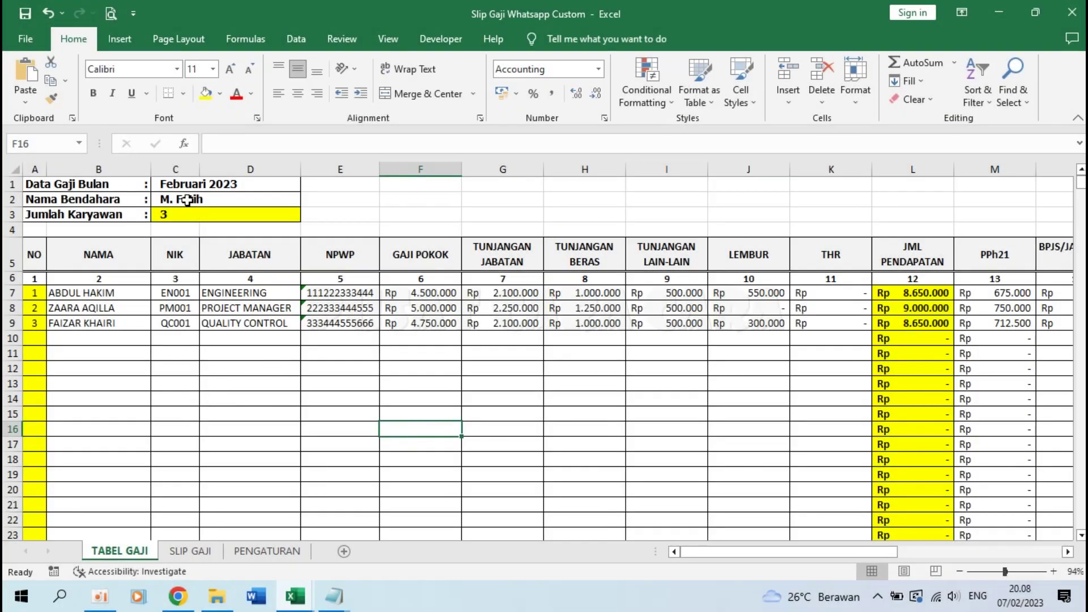
click(181, 180)
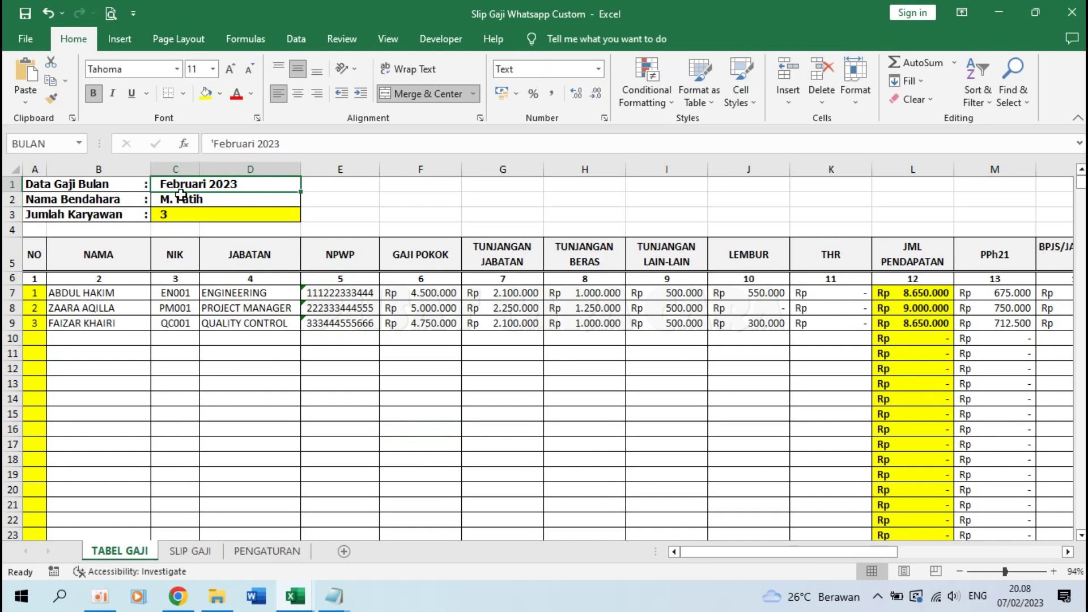
click(180, 196)
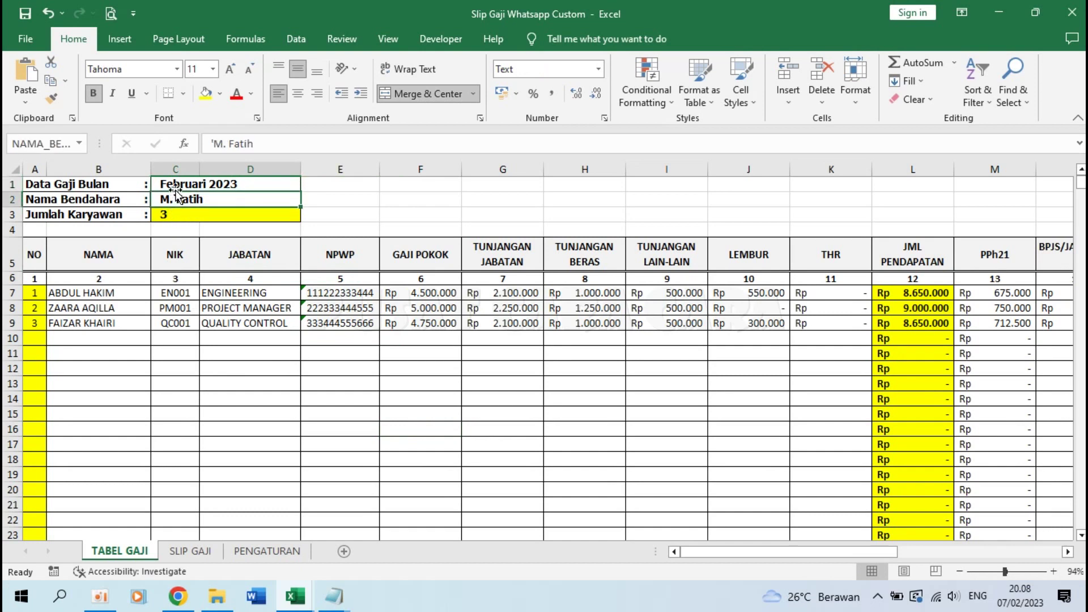
click(174, 184)
click(173, 198)
drag(102, 292, 545, 315)
click(611, 352)
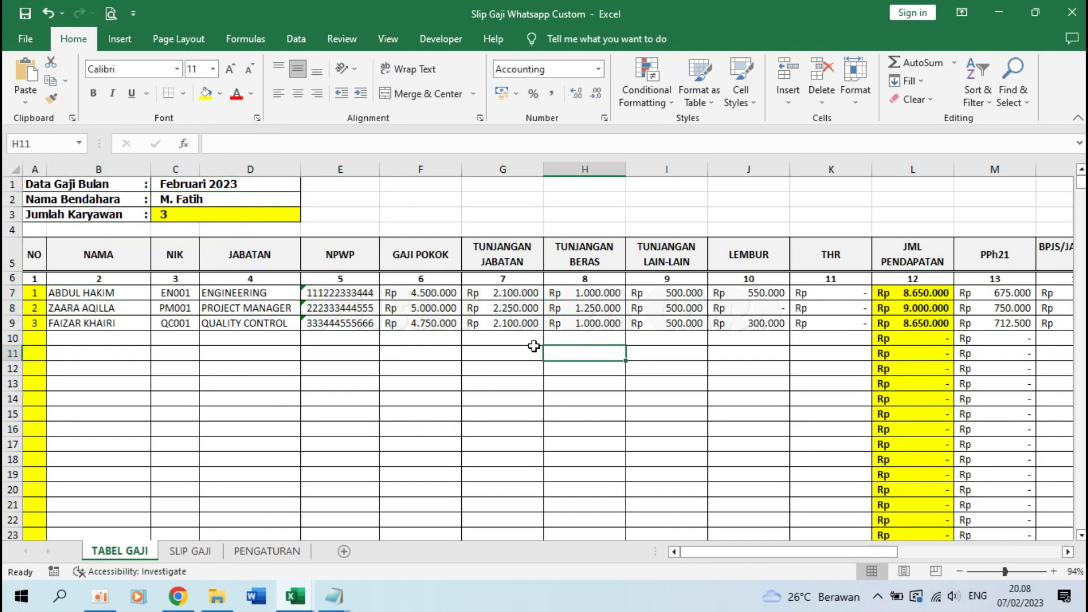
click(167, 214)
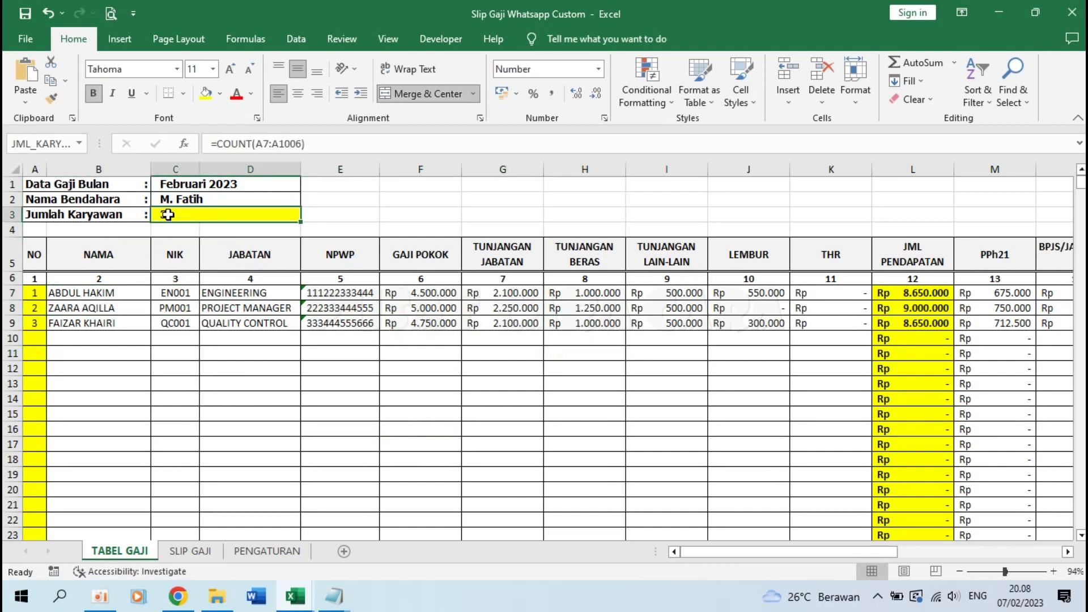
Step: Enter test names SFDS, DFSDF, GD and FGDFHGFGH from B10 downward
click(63, 337)
text(SFDS)
key(Return)
text(DFSDF)
key(Return)
text(GD)
key(Return)
text(FGDFHGFGH)
key(Return)
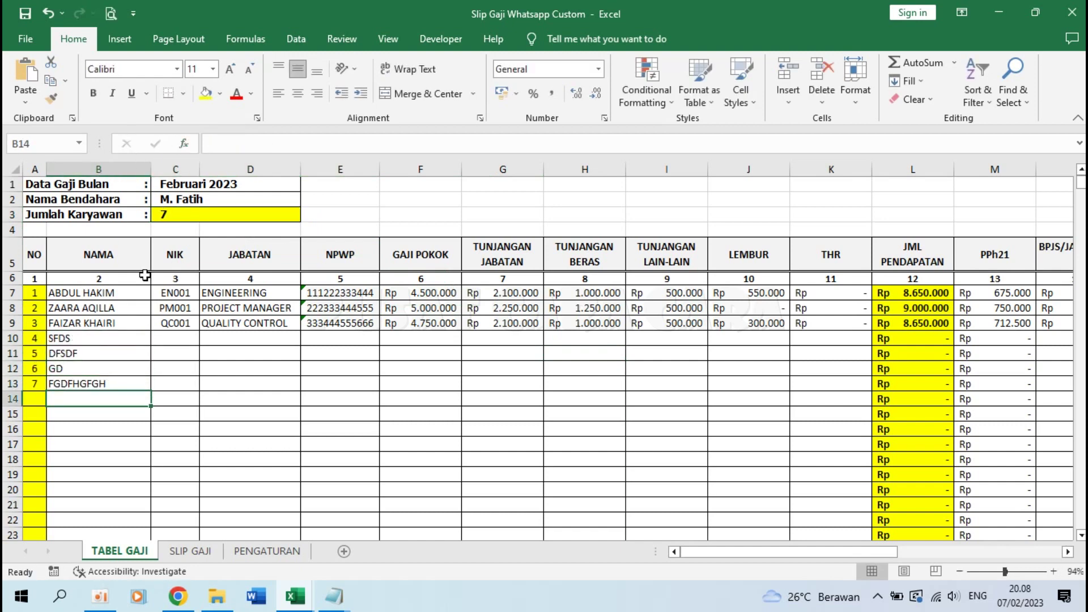
Step: Delete B11's entry and paste B12:B13 into B11 as values
click(83, 353)
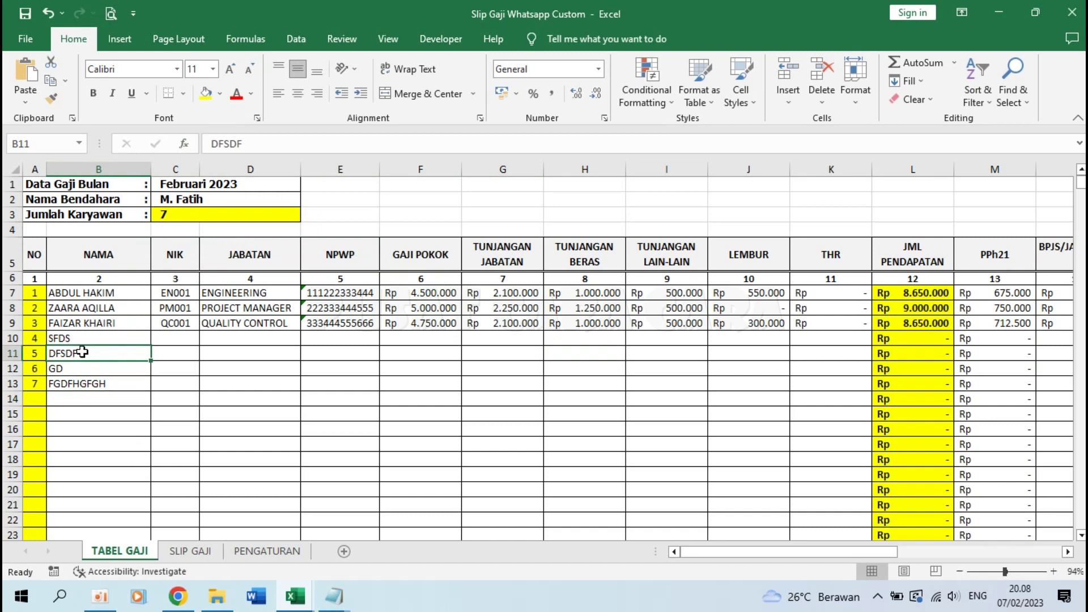
key(Delete)
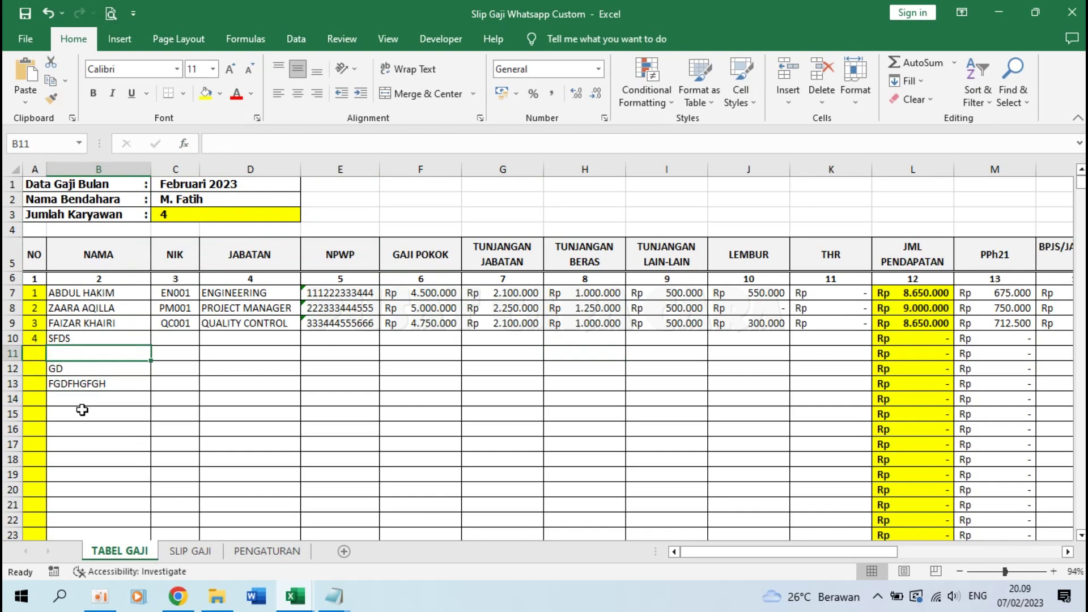
drag(85, 370, 85, 383)
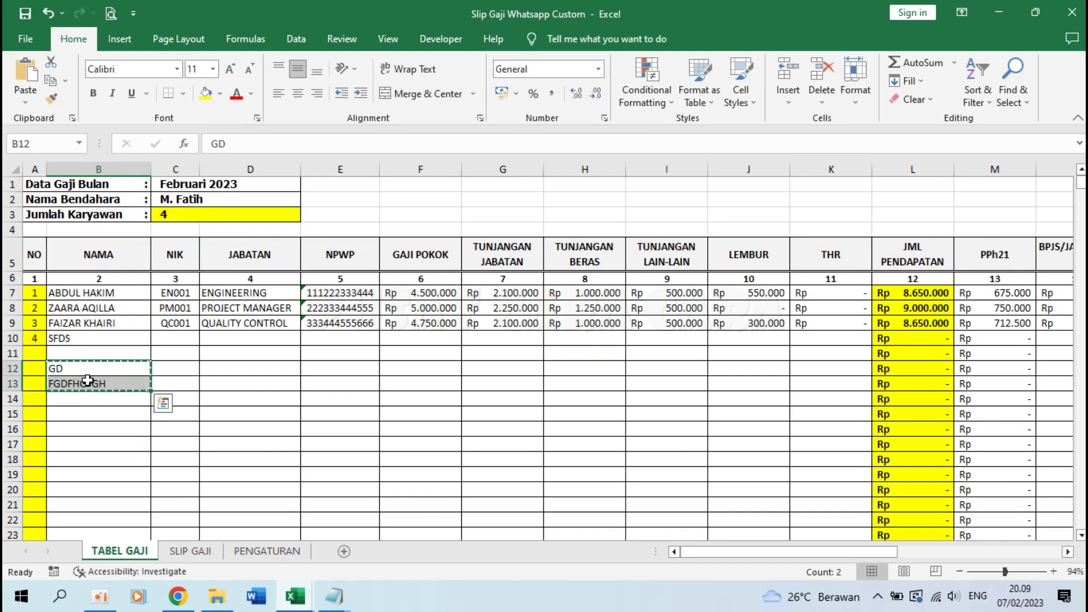
key(ctrl+c)
click(87, 354)
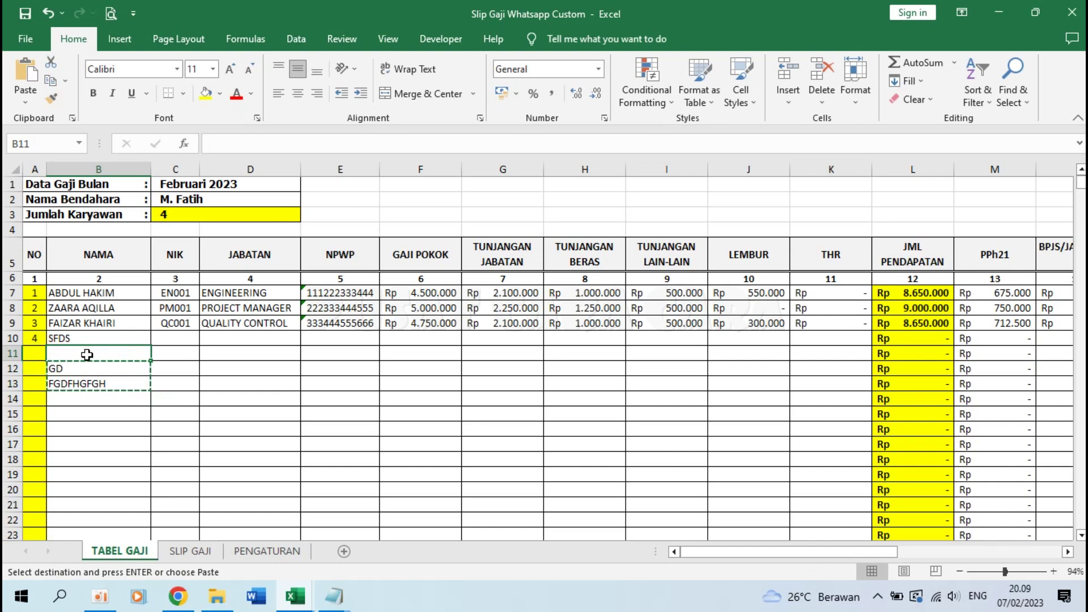
click(25, 102)
click(24, 203)
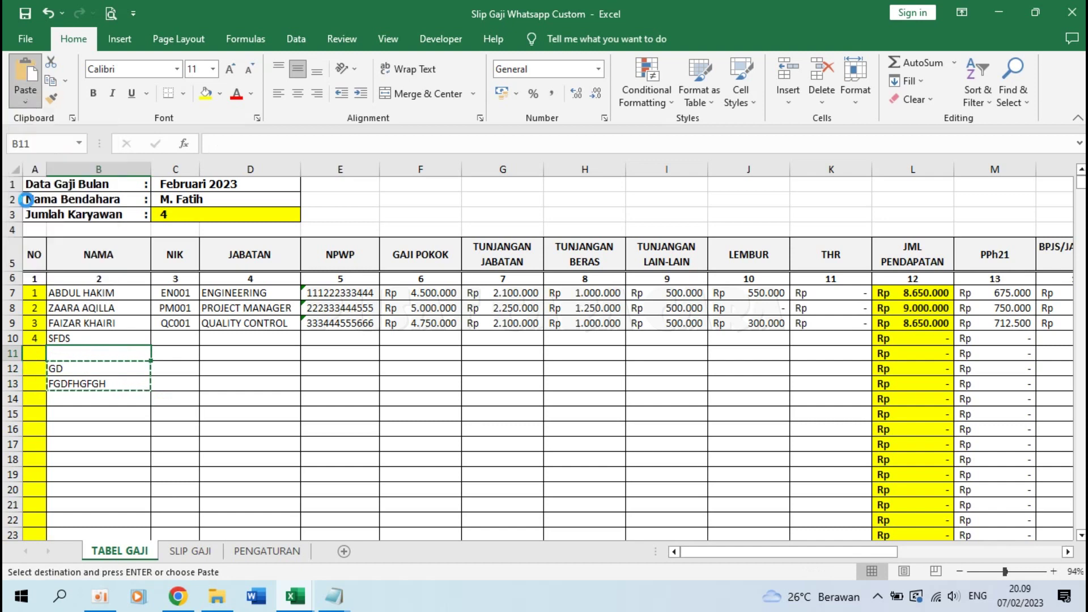
Step: Clear the remaining test names in B10:B13 so Jumlah Karyawan returns to 3
click(79, 388)
key(Delete)
key(shift+Up)
key(shift+Up)
key(shift+Up)
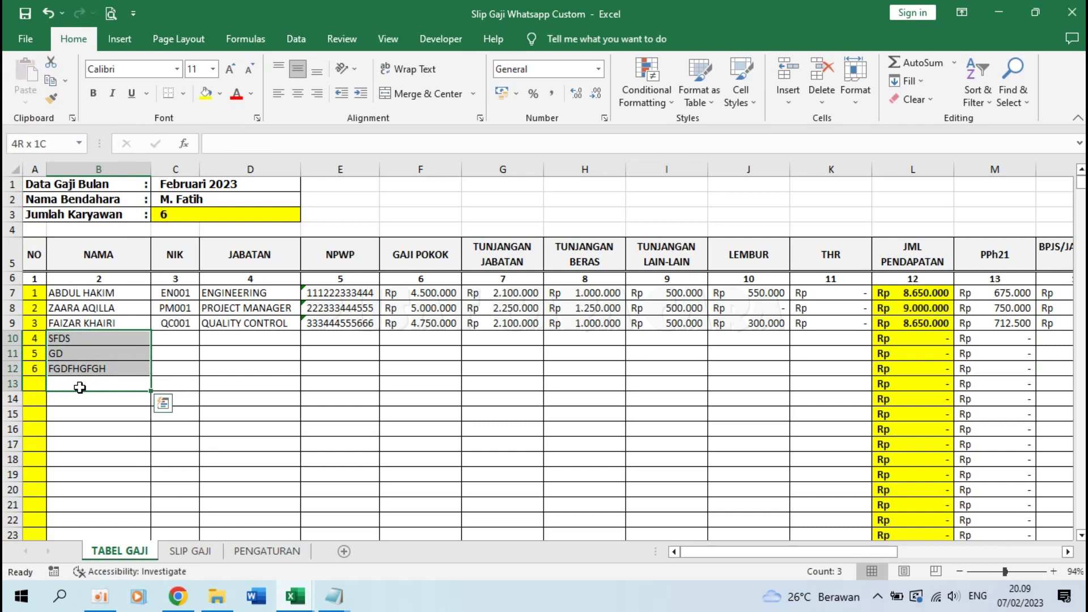
key(Delete)
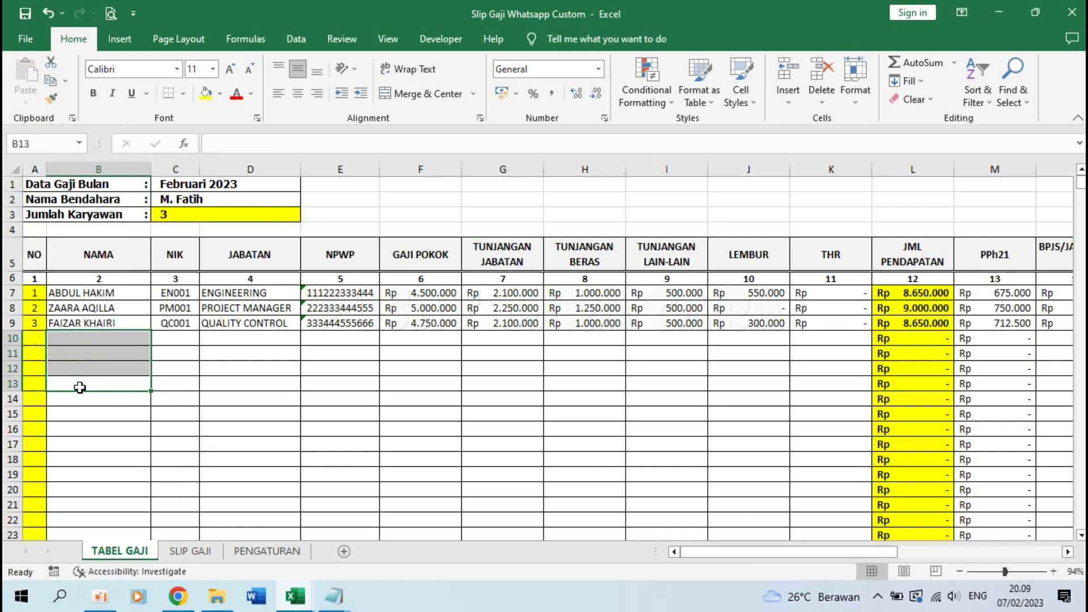
click(167, 393)
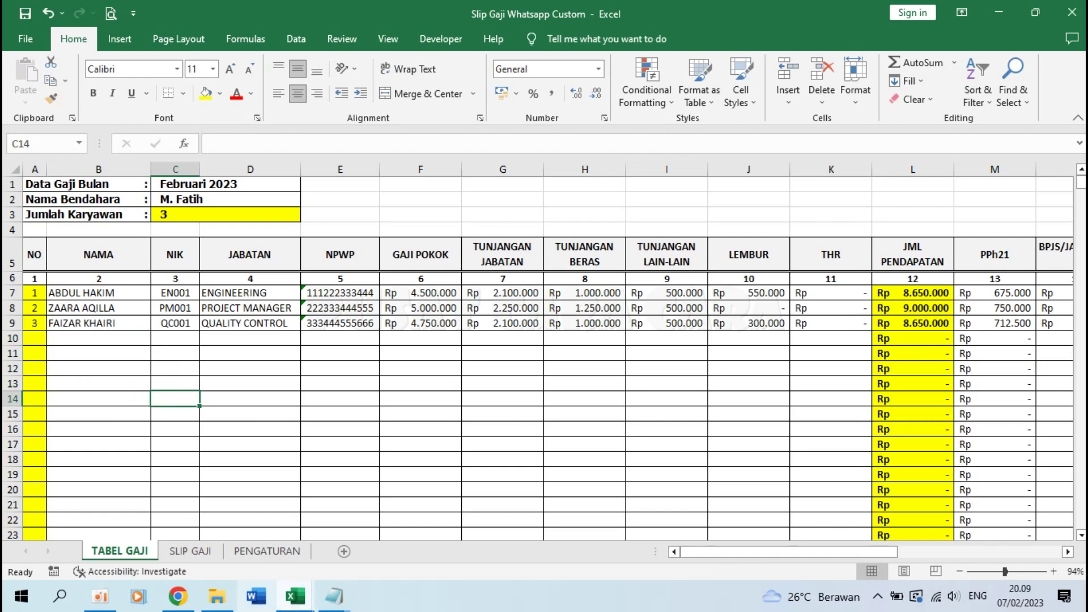
Step: Read the Sheet SLIP GAJI notes, then select the company header B1:B3 on SLIP GAJI
mouse_move(335, 596)
click(421, 519)
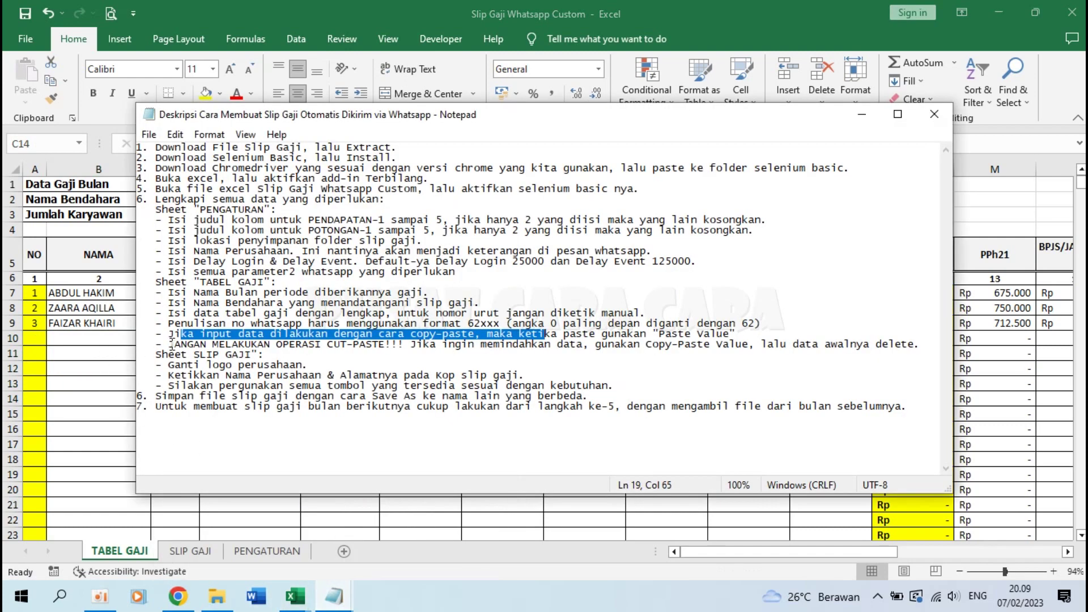
click(158, 354)
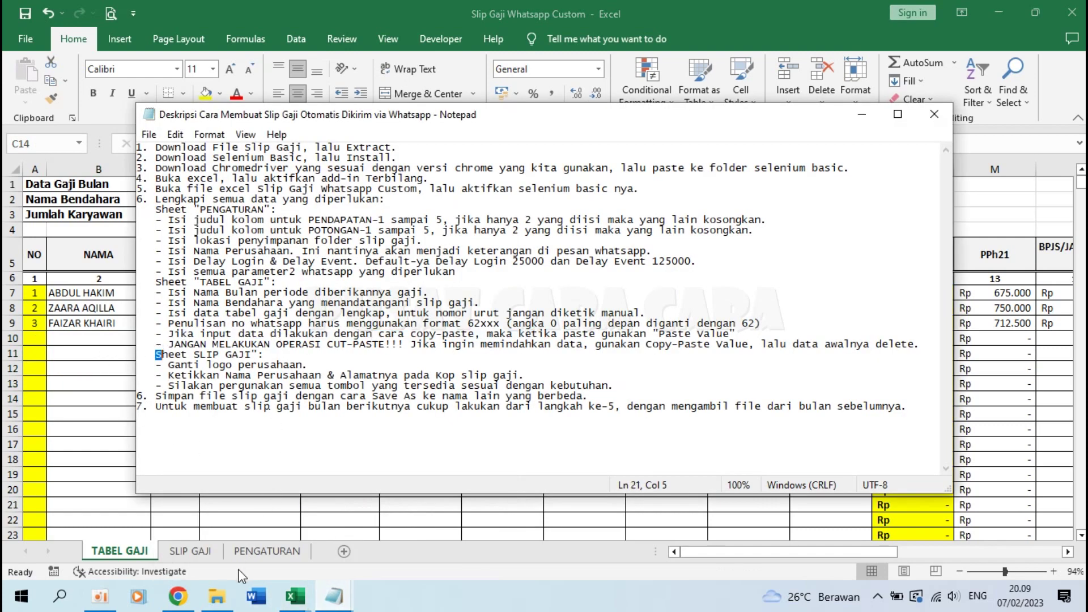
click(202, 551)
click(202, 551)
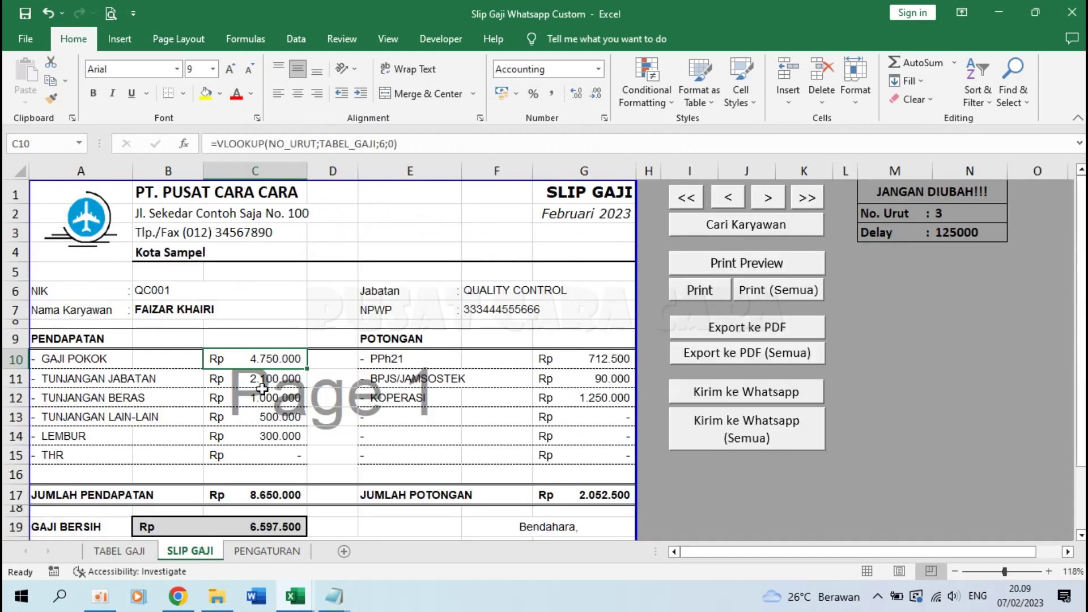
click(180, 190)
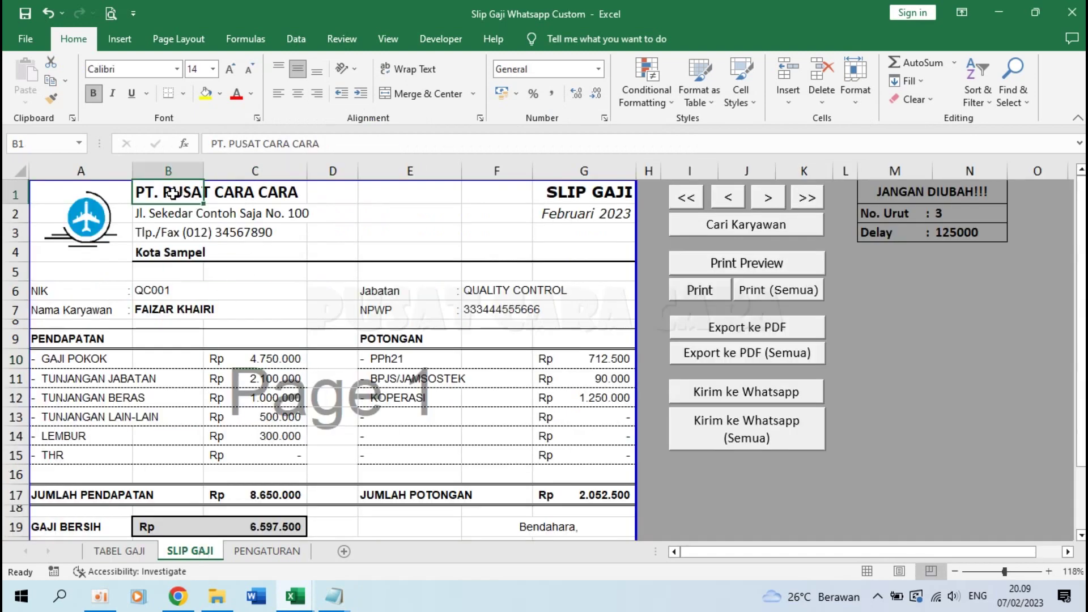
drag(173, 193, 170, 232)
Step: Highlight the Notepad instruction about the slip's buttons, then select the company logo in Excel
mouse_move(334, 596)
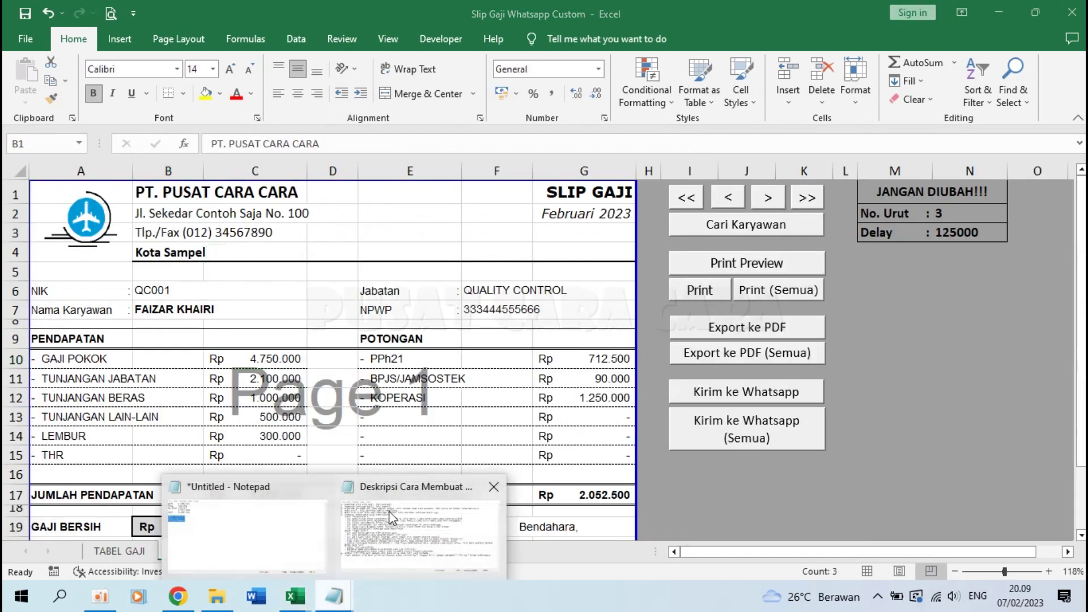
click(389, 518)
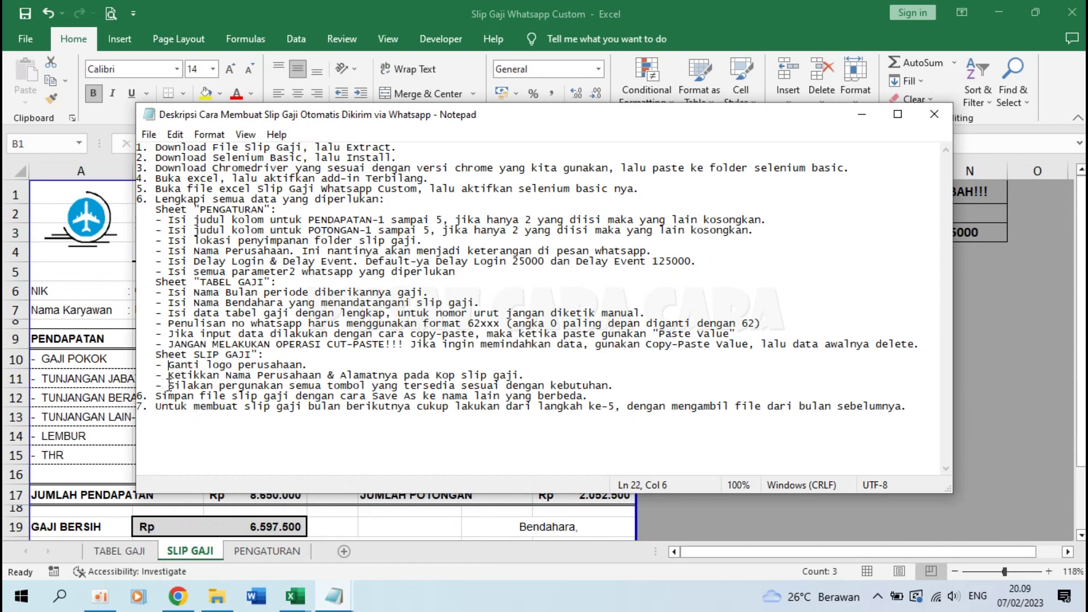
drag(169, 386, 634, 386)
click(633, 386)
key(alt+Tab)
click(97, 221)
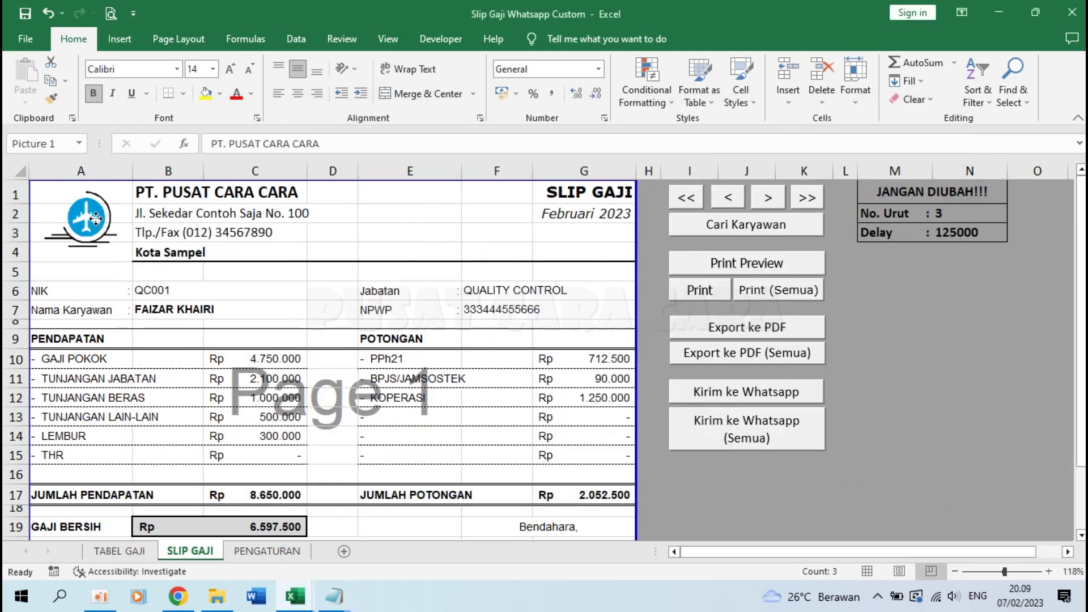
right_click(97, 221)
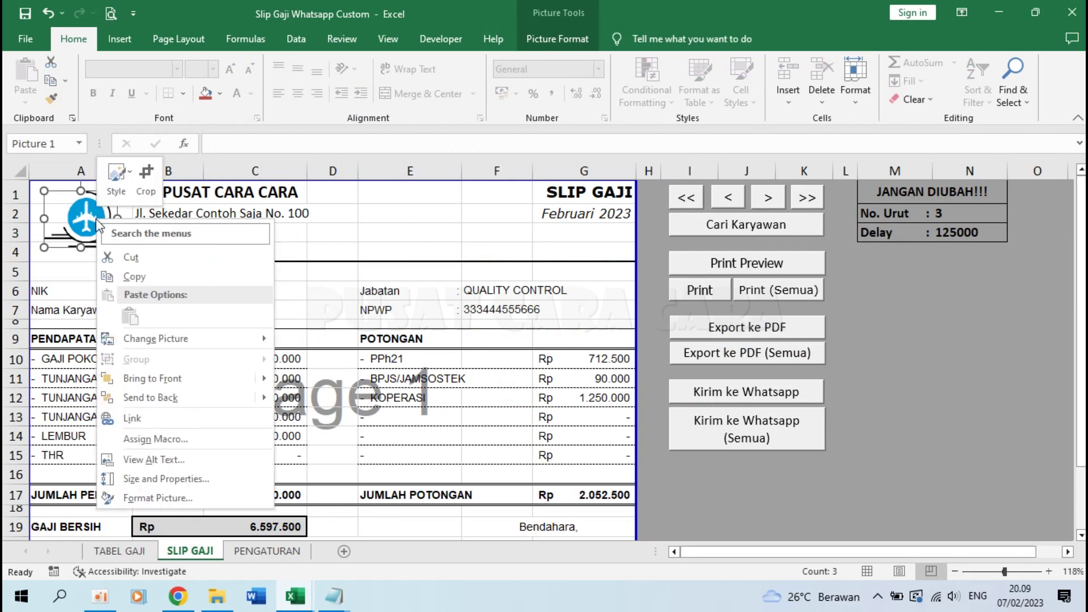
mouse_move(164, 341)
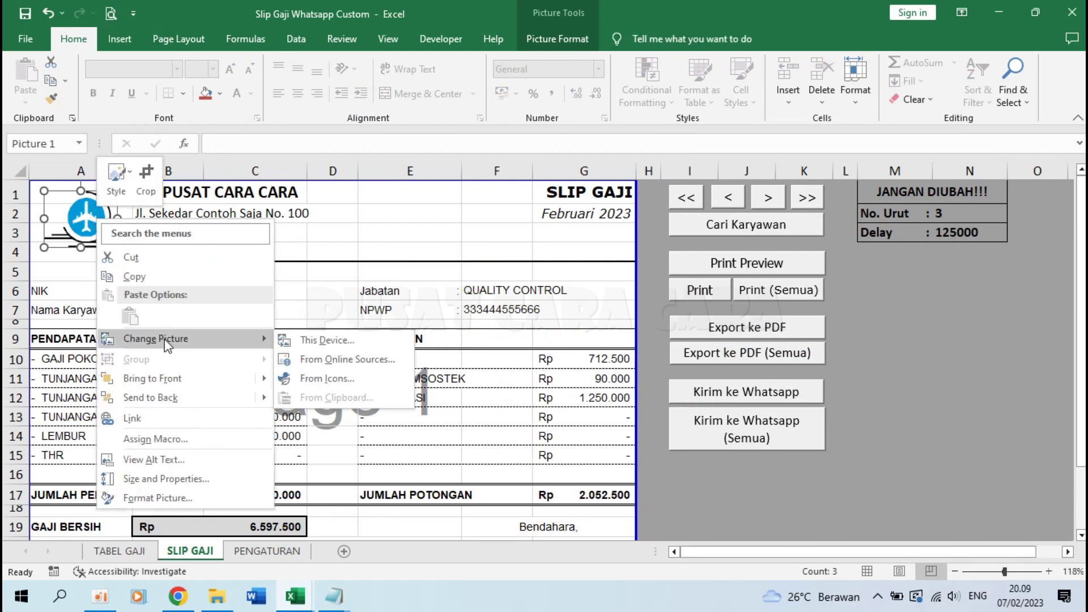
click(344, 341)
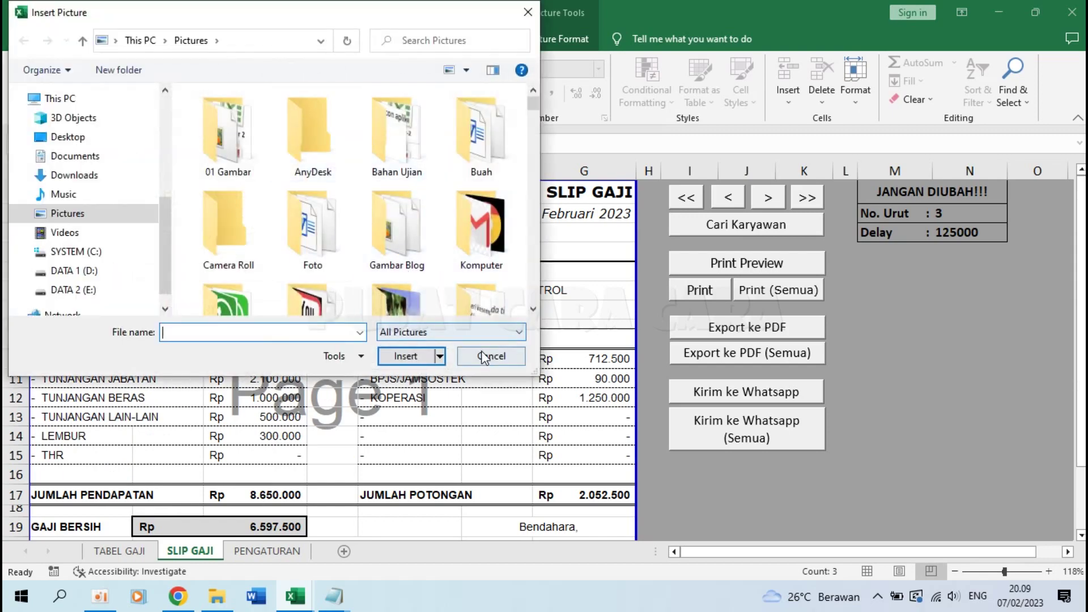
click(491, 356)
mouse_move(334, 595)
click(395, 544)
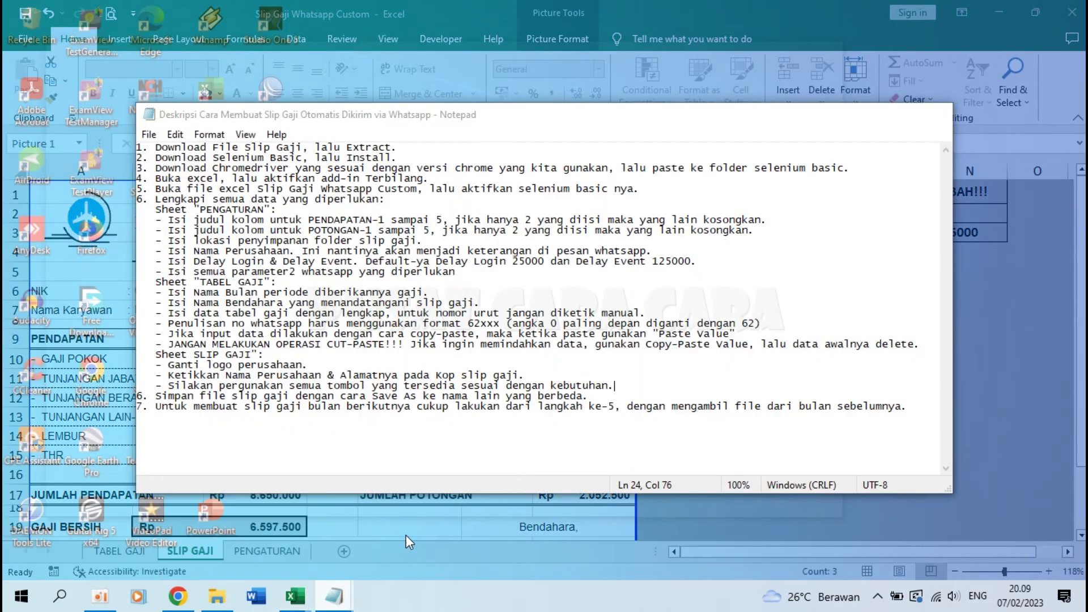
drag(169, 385, 572, 385)
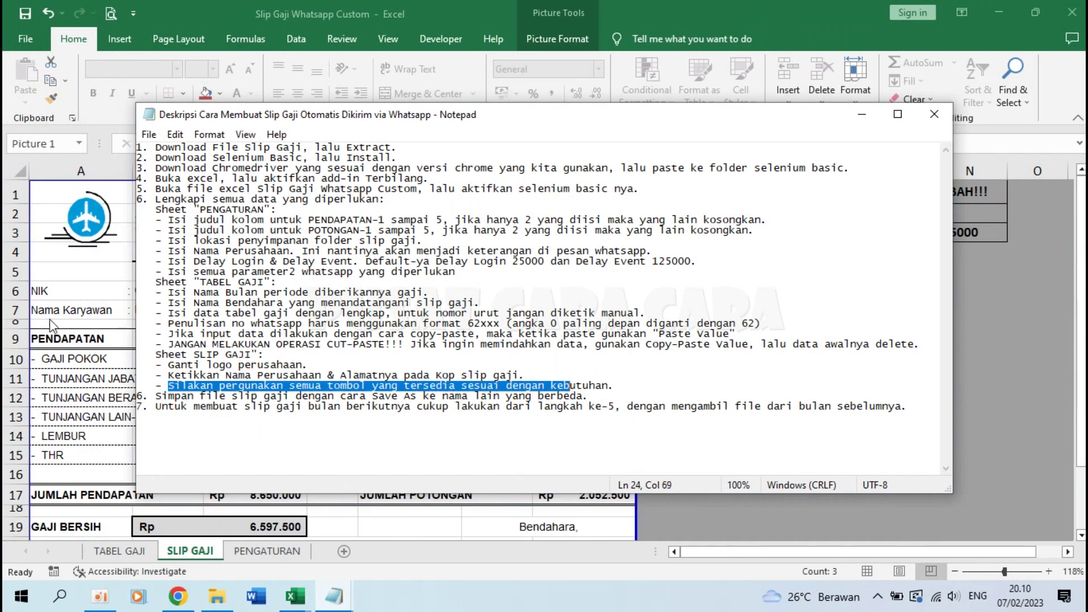
key(alt+Tab)
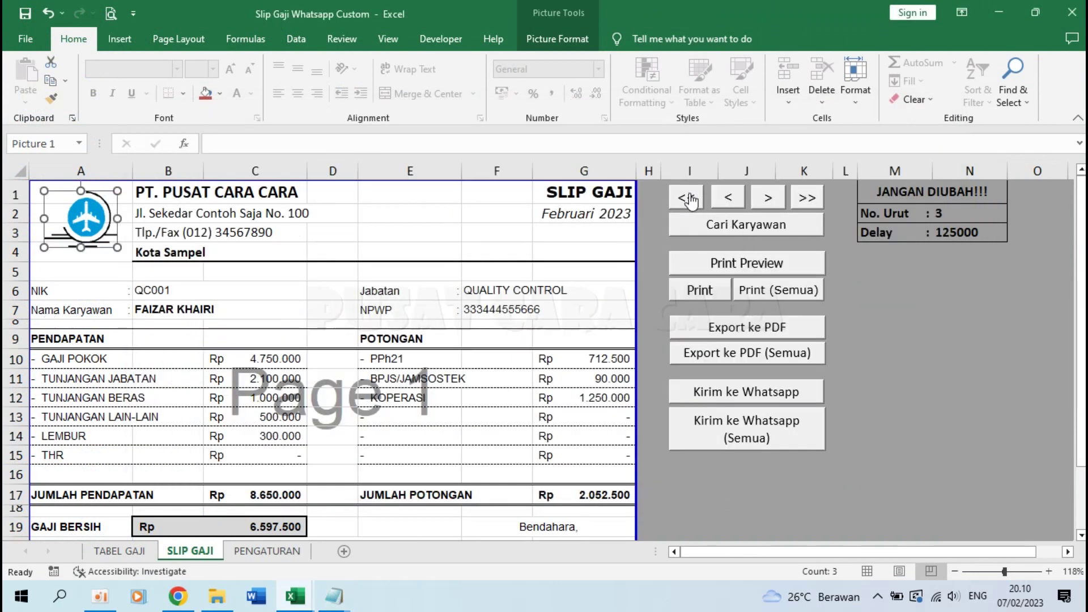
Step: Cycle through the slips with the first, last, previous and next buttons, ending on No. Urut 3
click(690, 200)
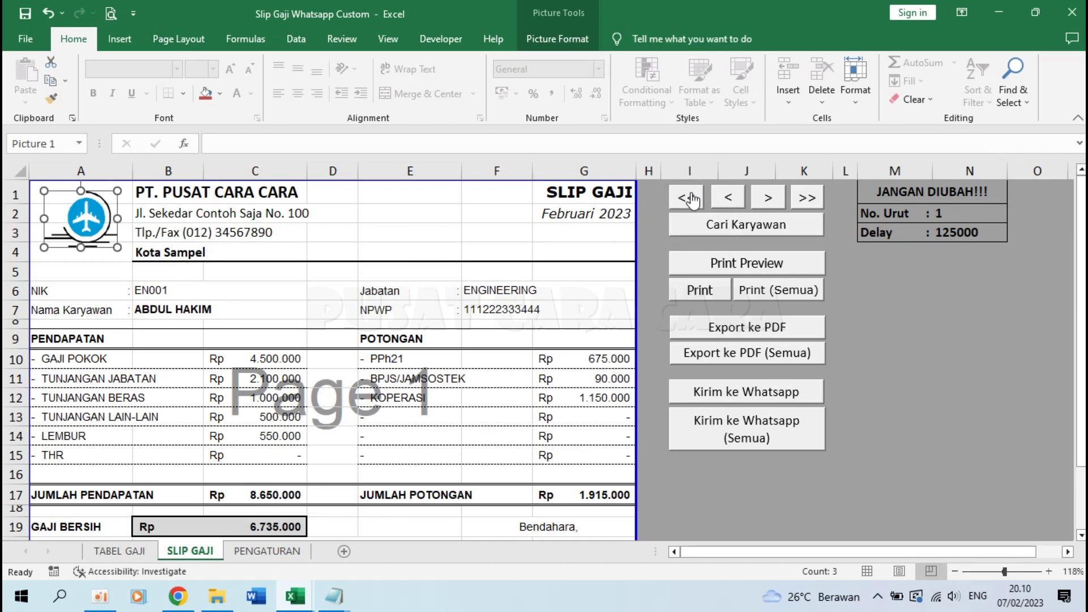
click(815, 205)
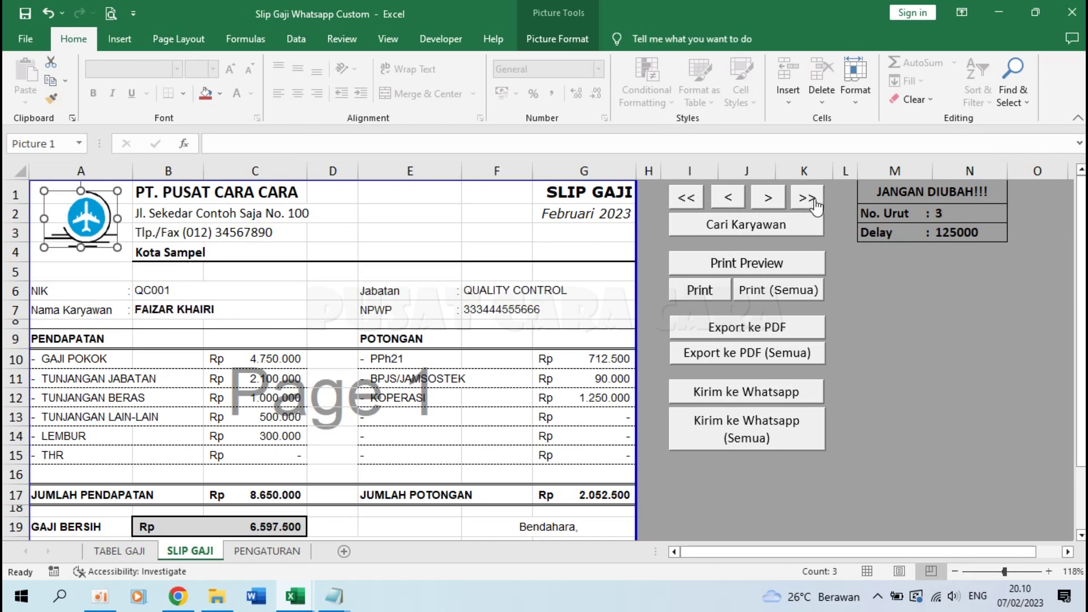
click(729, 200)
click(731, 201)
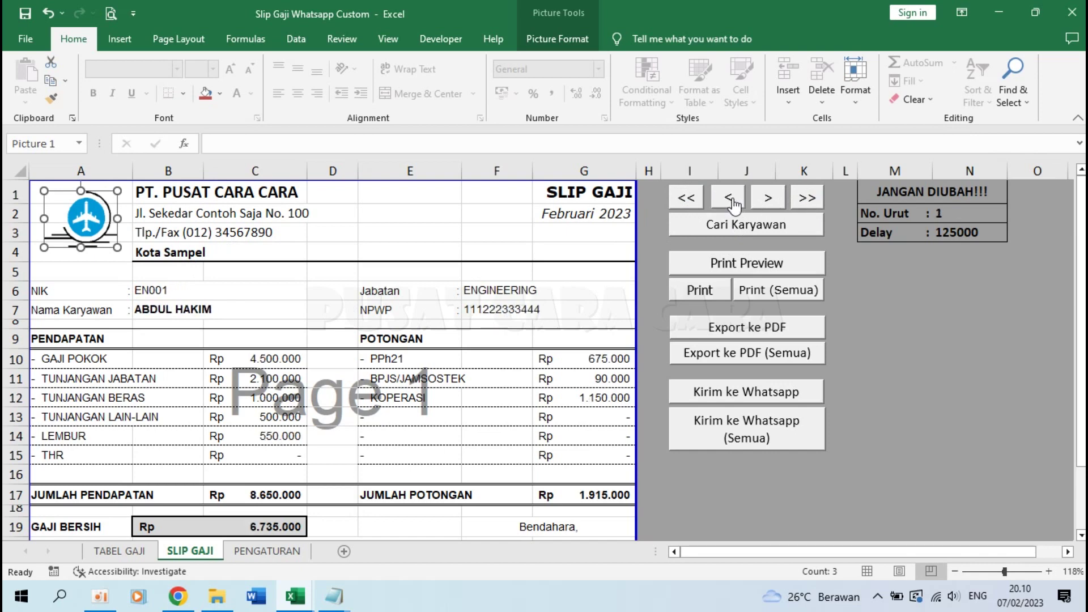
click(767, 199)
click(767, 199)
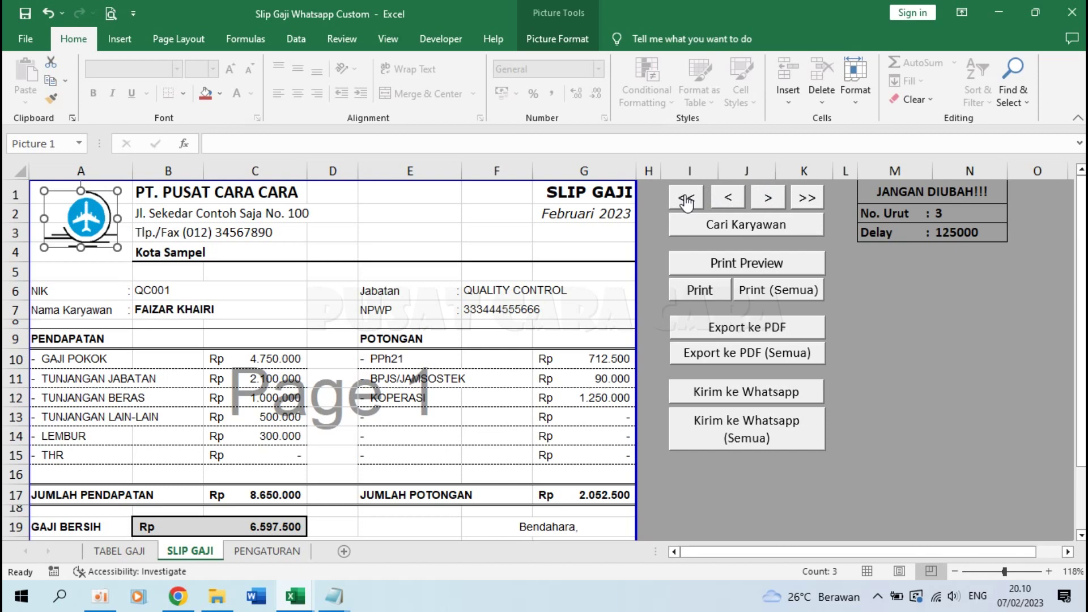
click(686, 200)
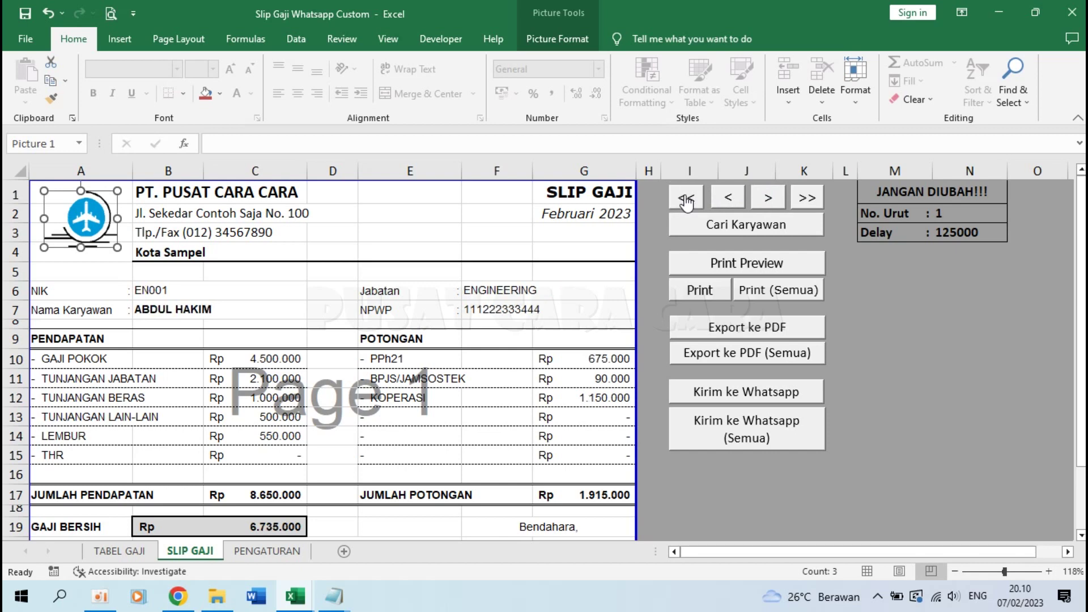
click(768, 207)
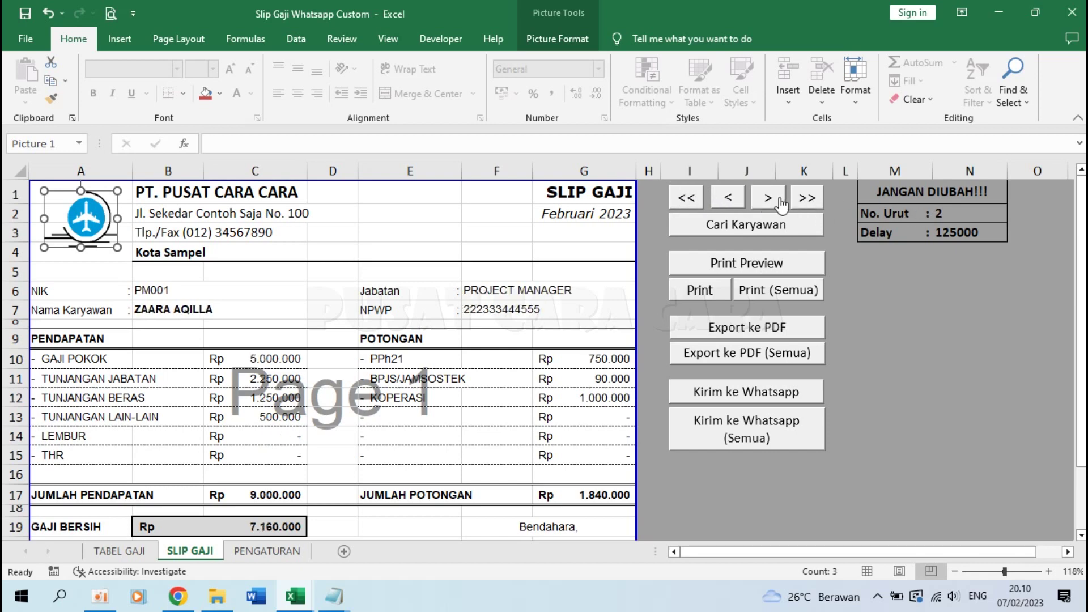
click(781, 204)
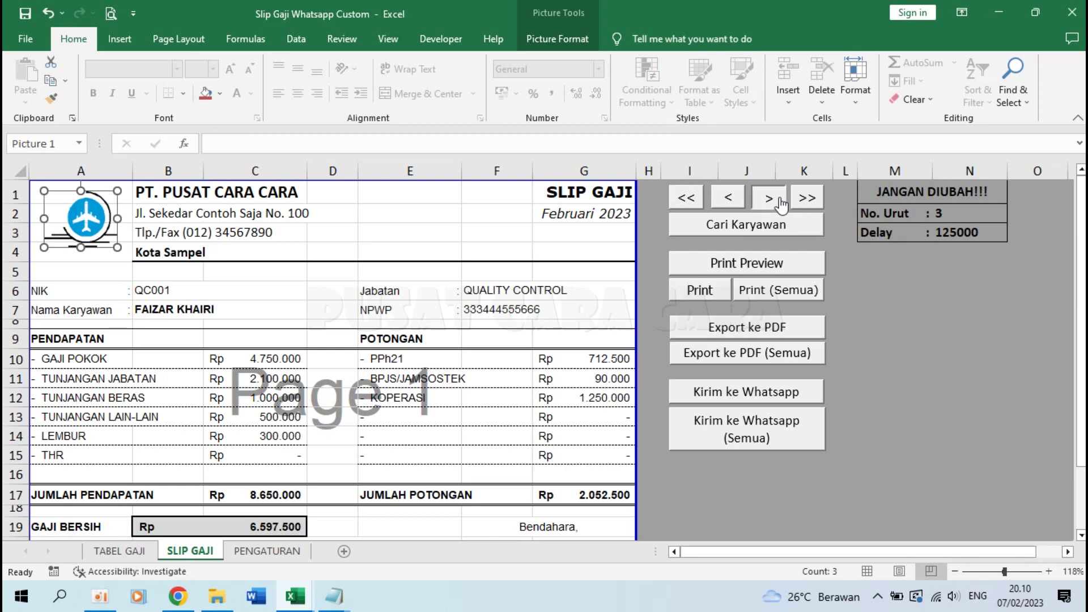
click(781, 204)
click(781, 204)
Step: Inspect the settings block M1:N3, glance over TABEL GAJI, and return to SLIP GAJI
drag(920, 190, 939, 232)
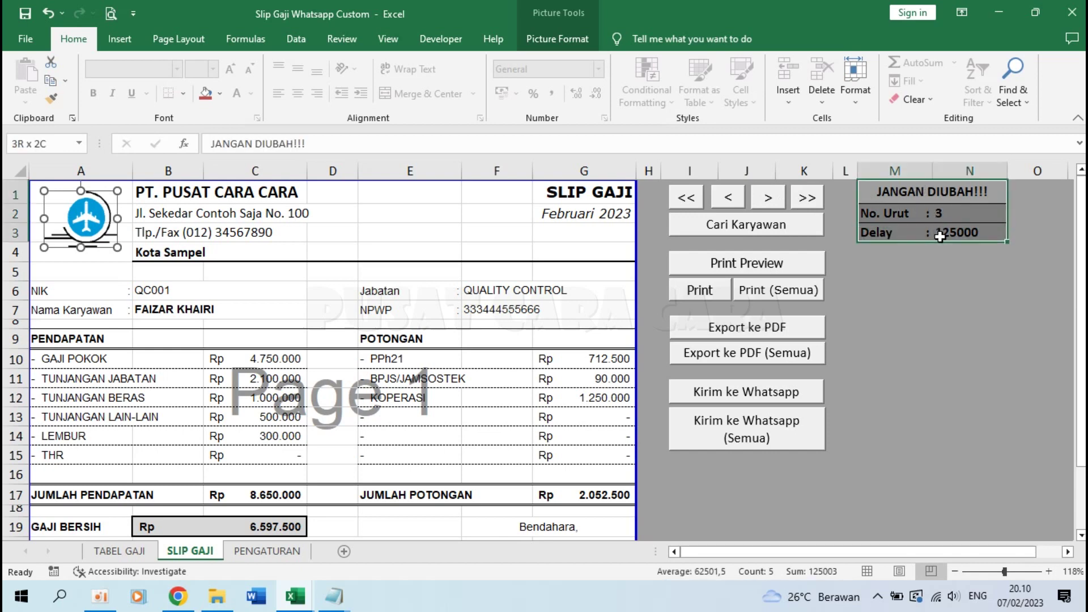
click(942, 266)
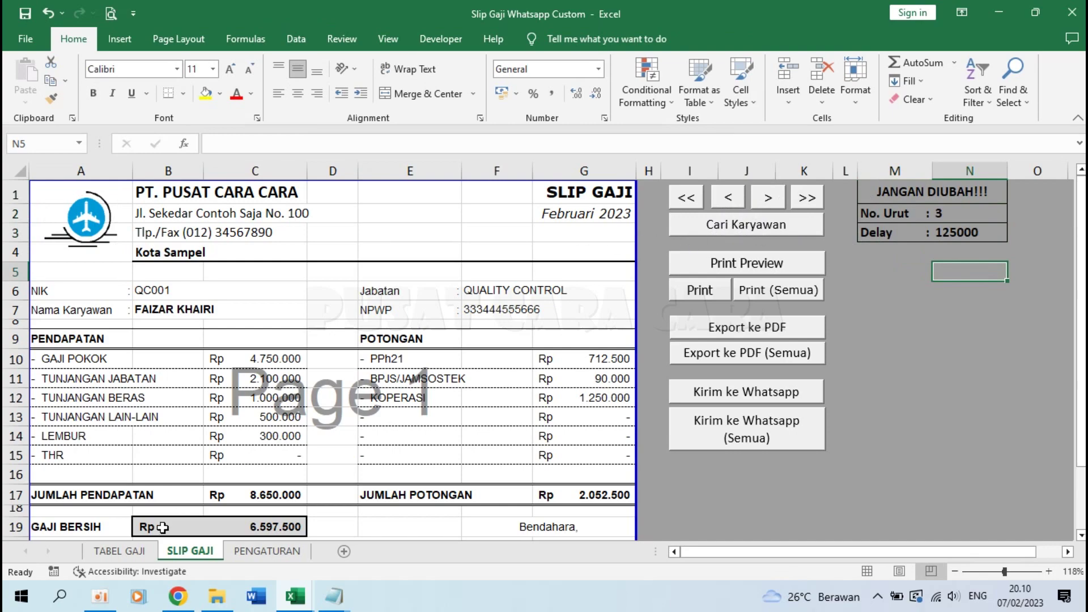
click(121, 551)
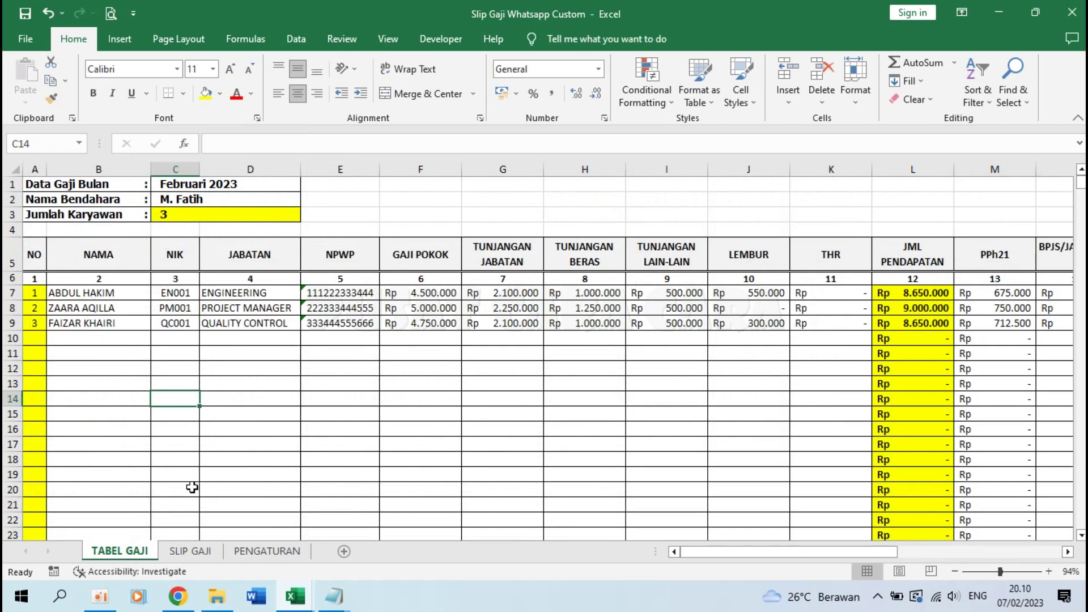
scroll(129, 447, down, 8)
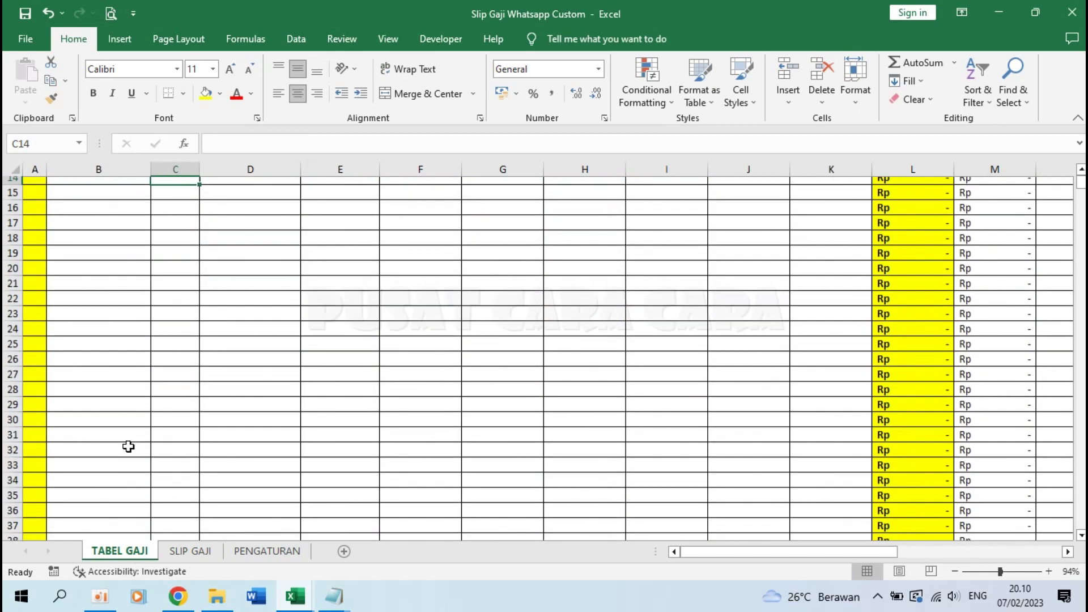
scroll(127, 444, up, 8)
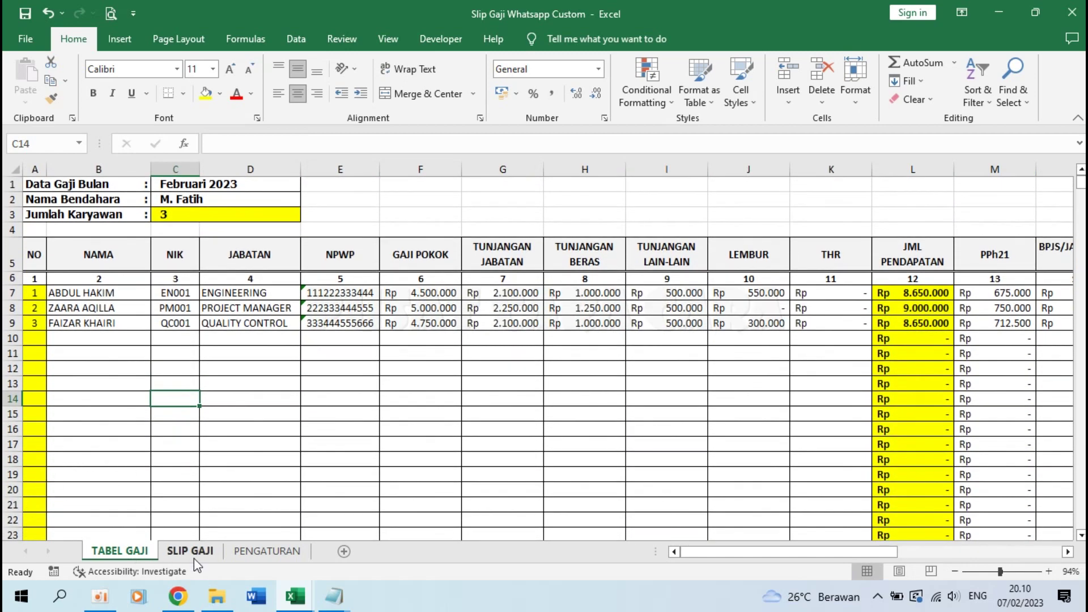
click(190, 551)
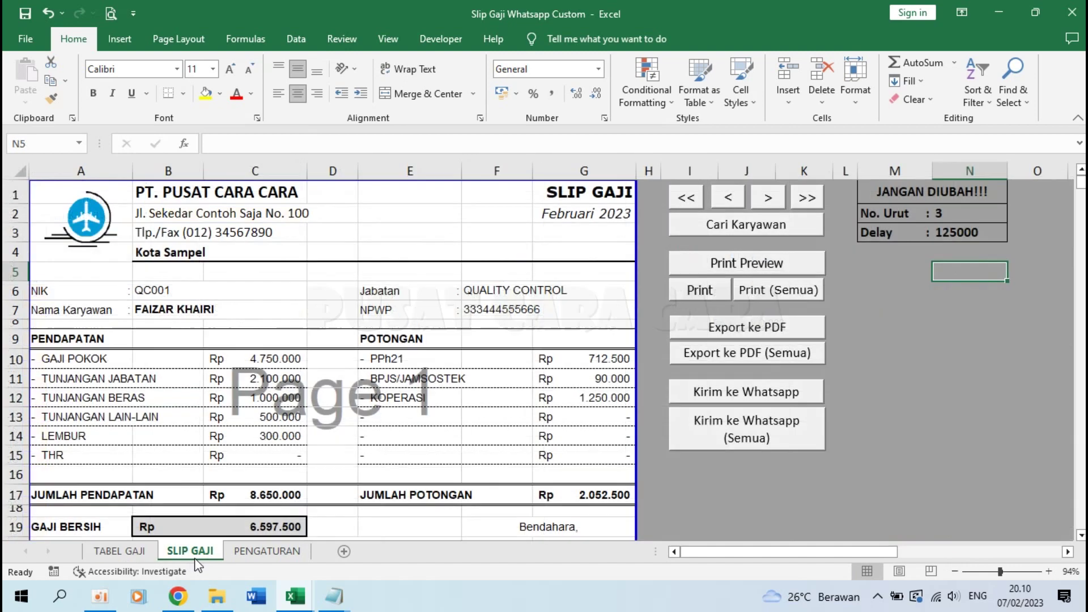
Step: Look up employee No. Urut 2 with Cari Karyawan, check B7's formula, and print-preview the slip
click(762, 225)
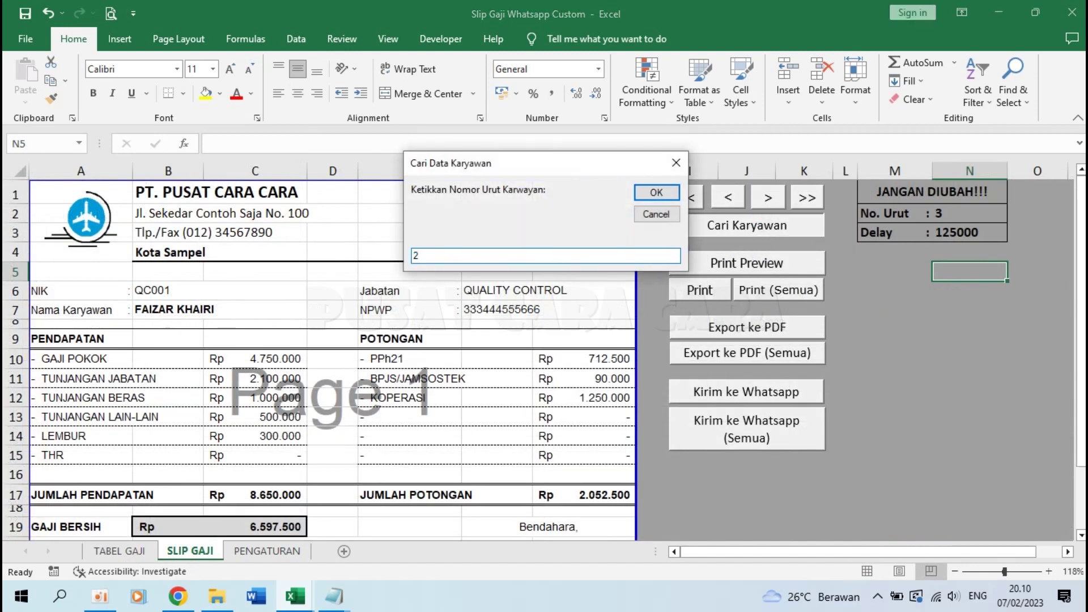
text(2)
key(Return)
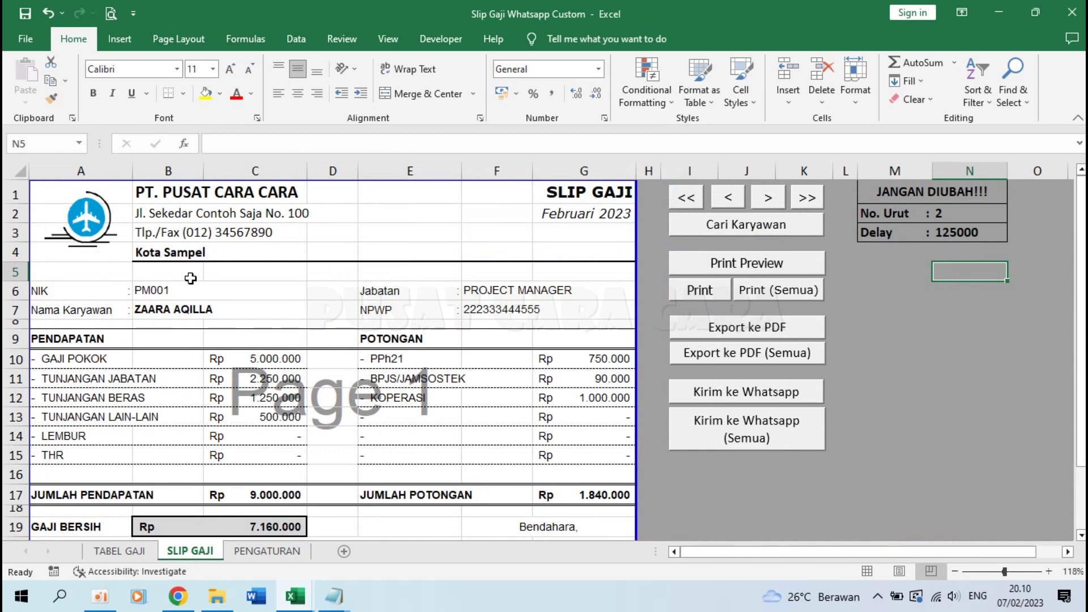
click(158, 311)
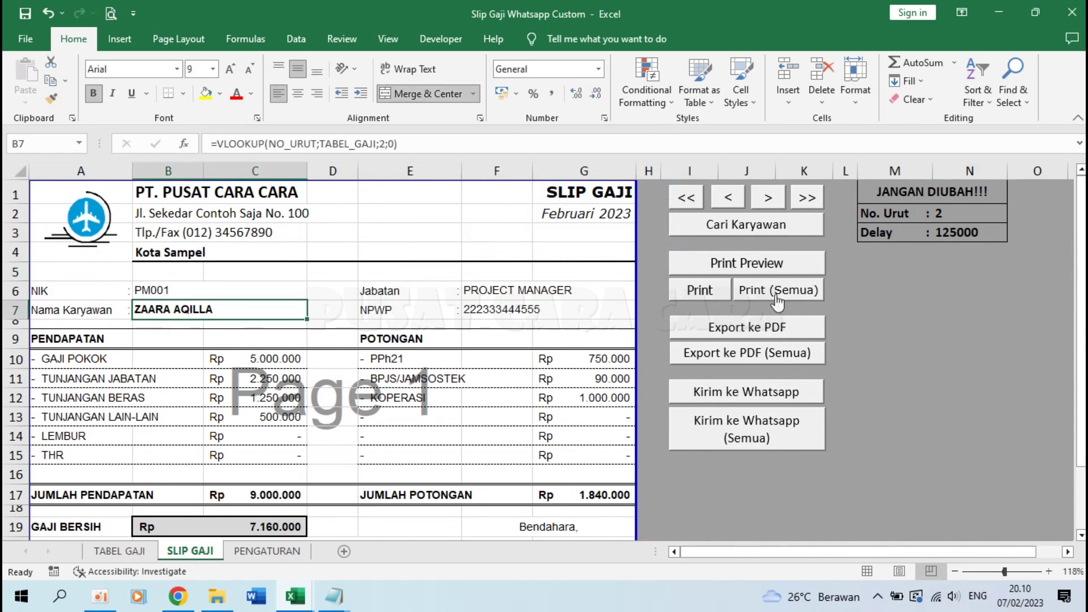
click(752, 263)
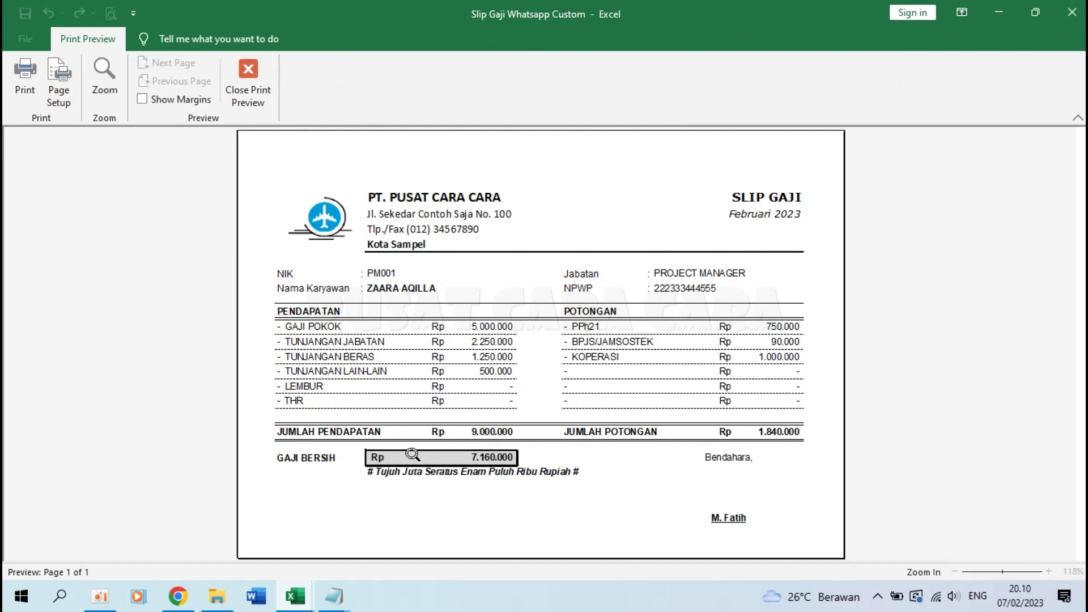
key(Escape)
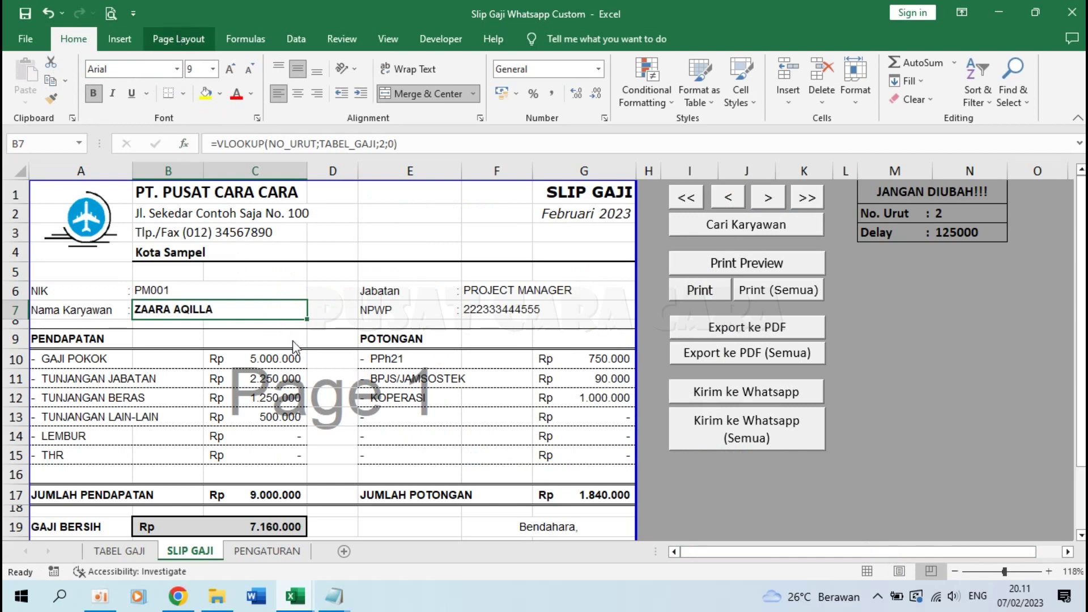
key(alt+p)
click(73, 39)
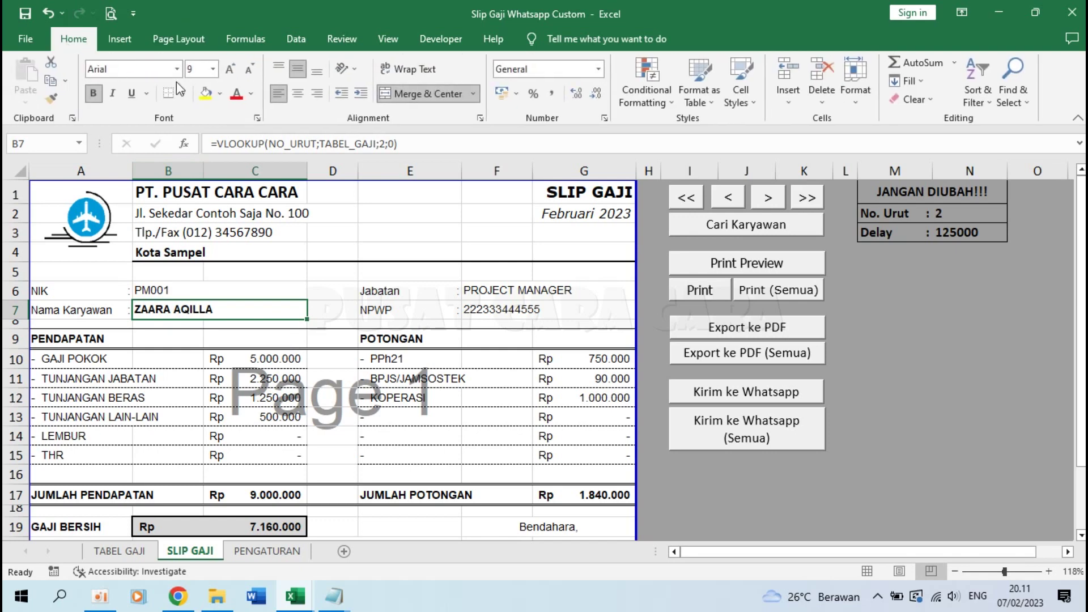
click(710, 293)
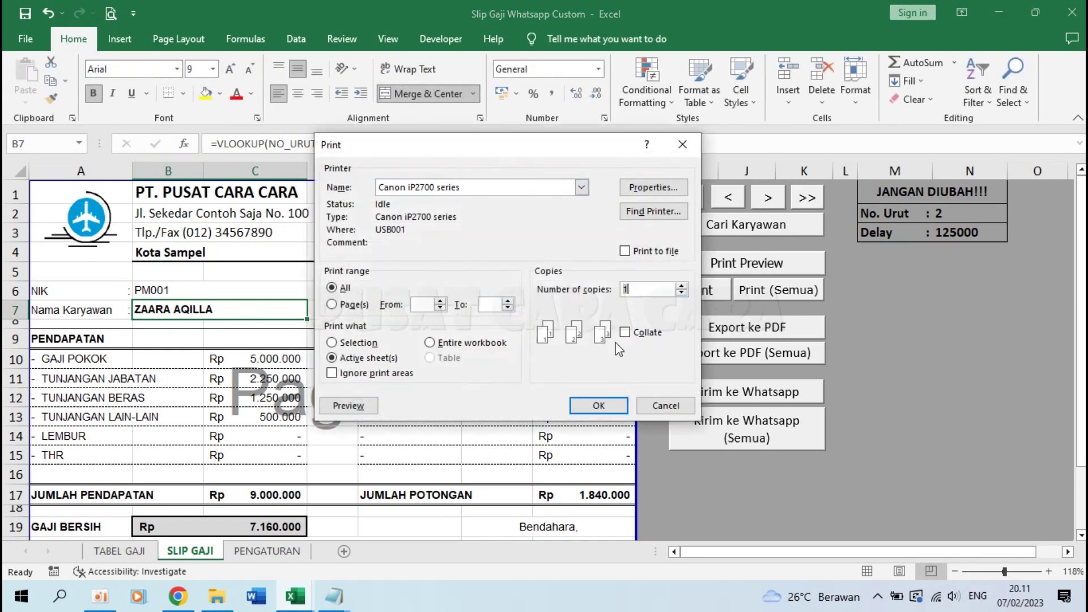
click(654, 407)
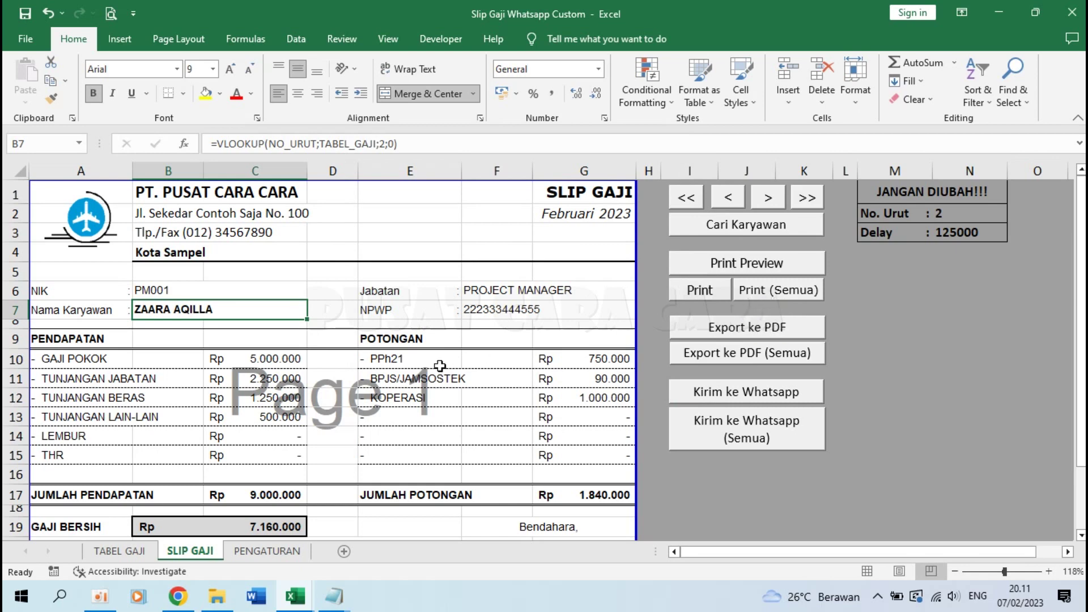
click(125, 549)
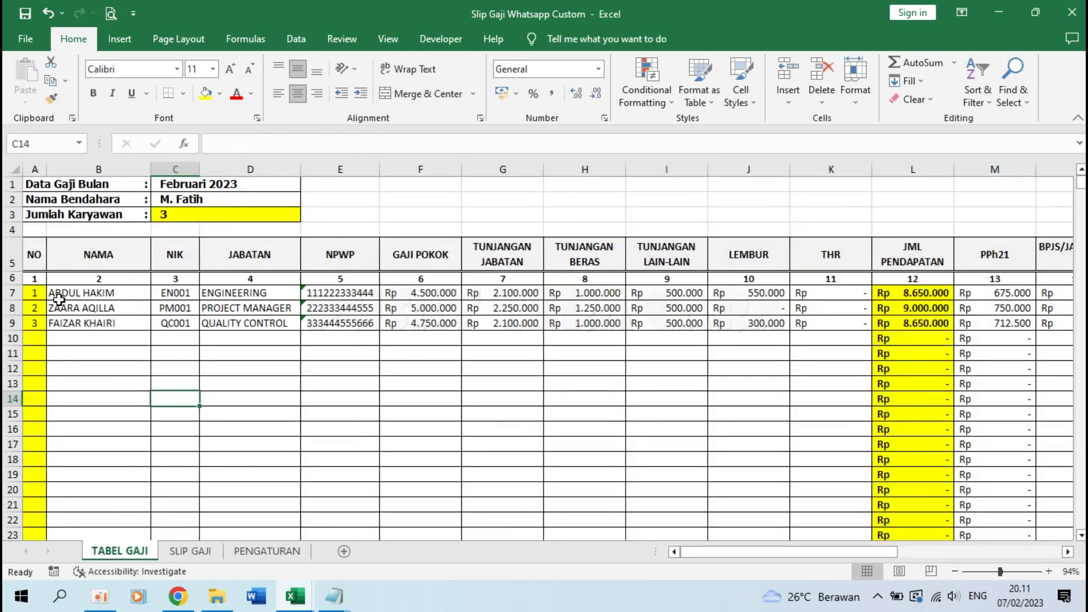
Step: Flip from SLIP GAJI to TABEL GAJI and back to employee 2's slip
click(202, 552)
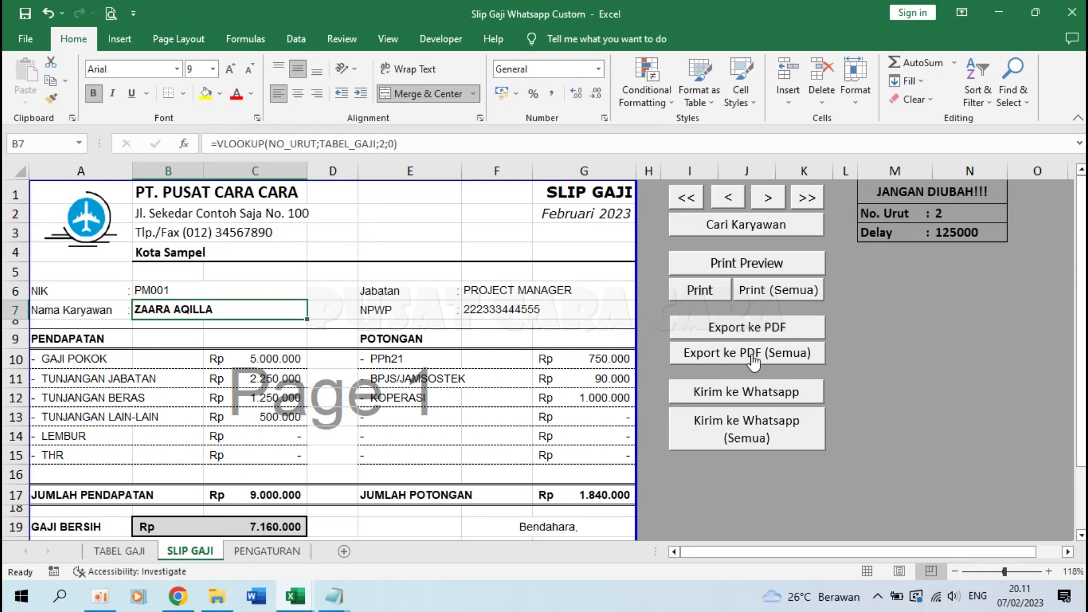
click(115, 549)
click(196, 555)
Step: Export employee 2's slip to PDF, open it in Folder Slip Gaji to check, then delete it
click(739, 327)
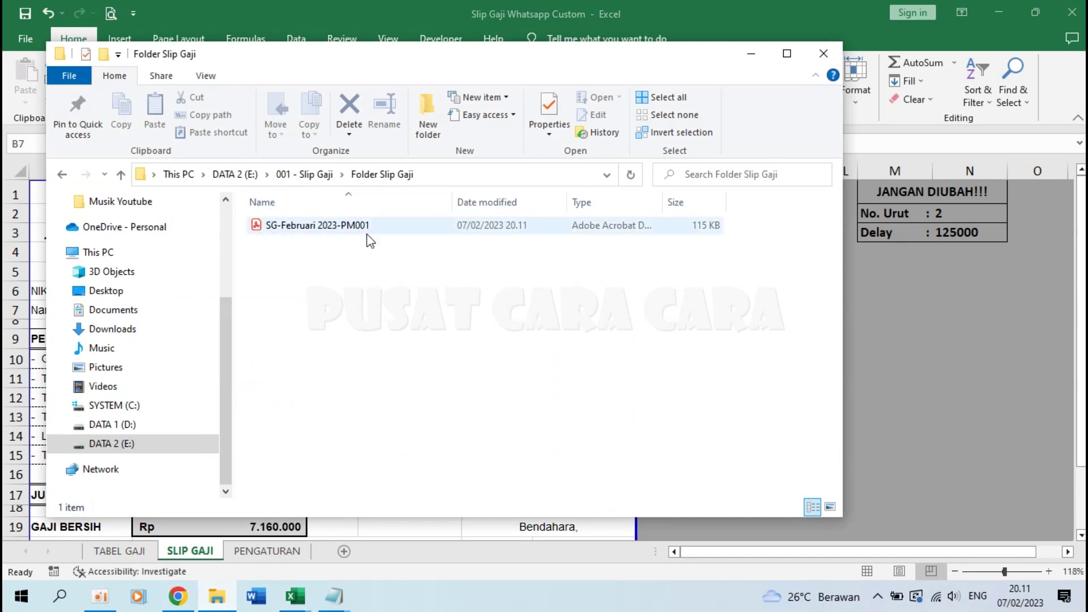
click(857, 386)
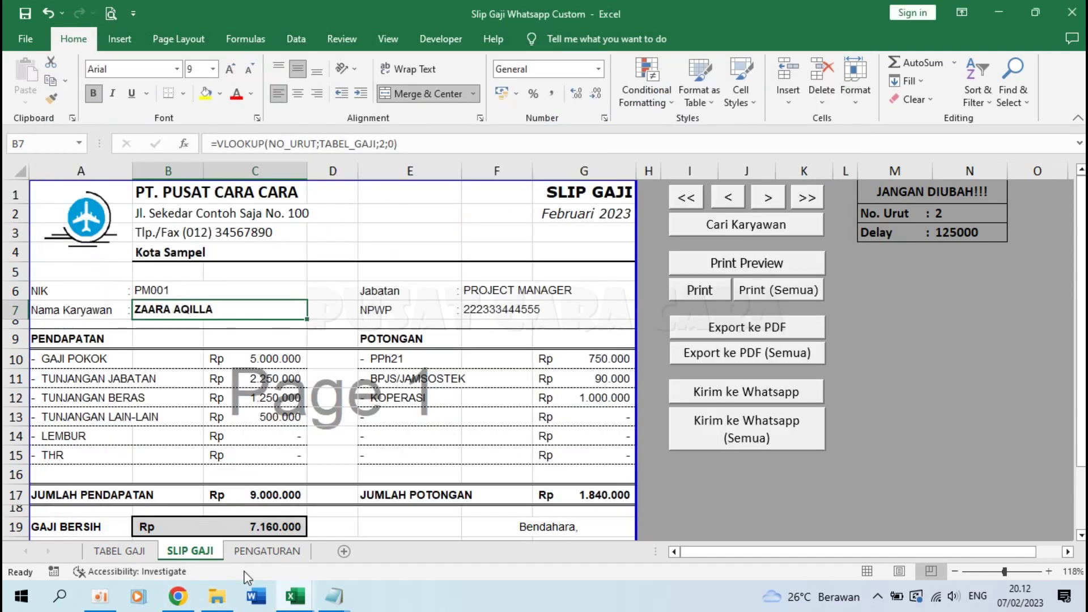
click(207, 602)
double_click(292, 234)
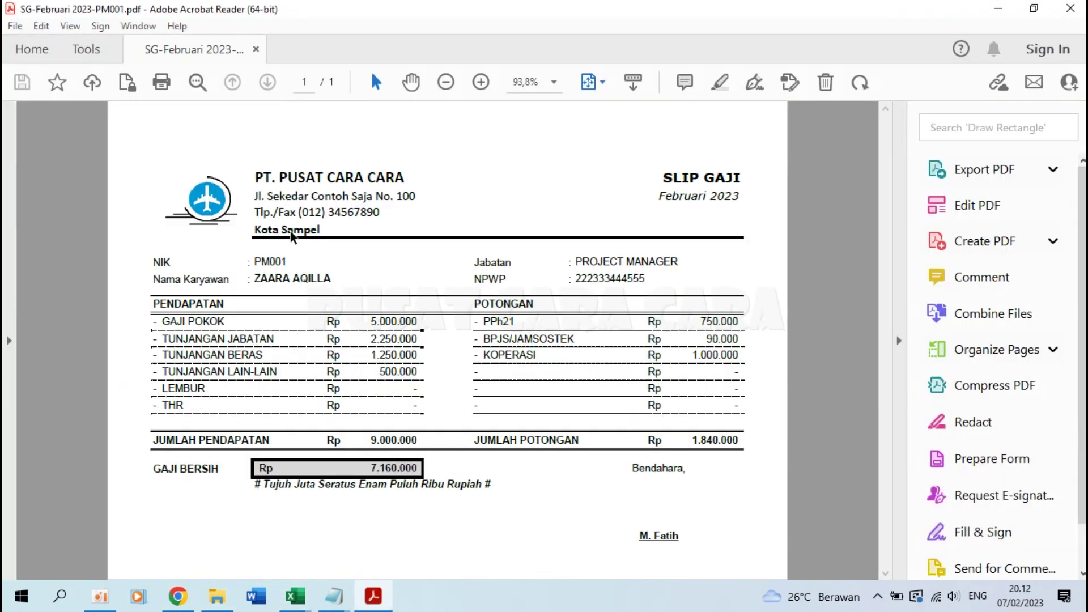
click(1071, 7)
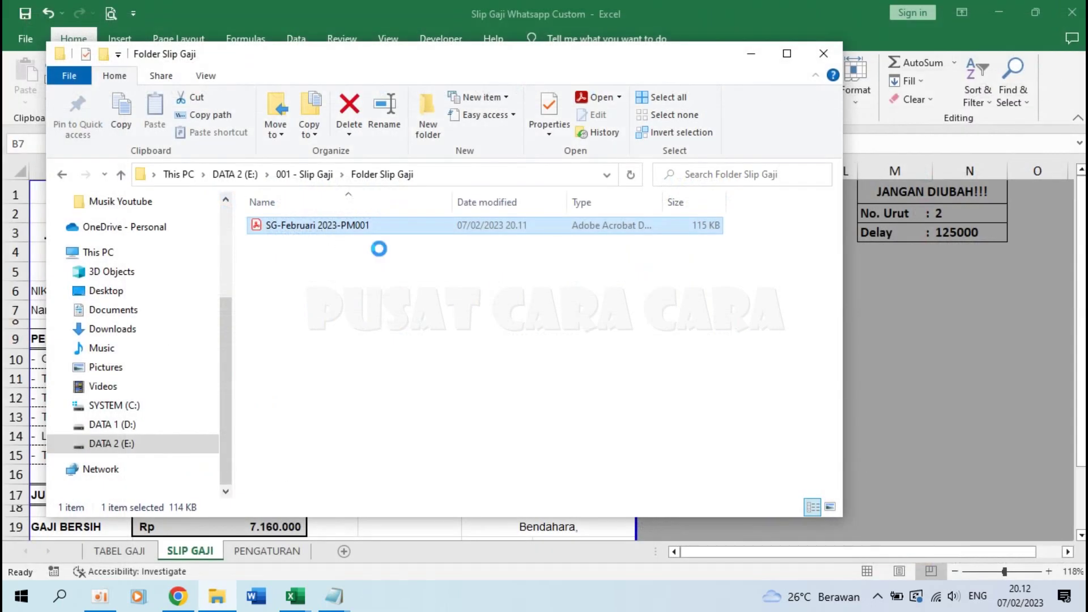
key(Delete)
click(958, 288)
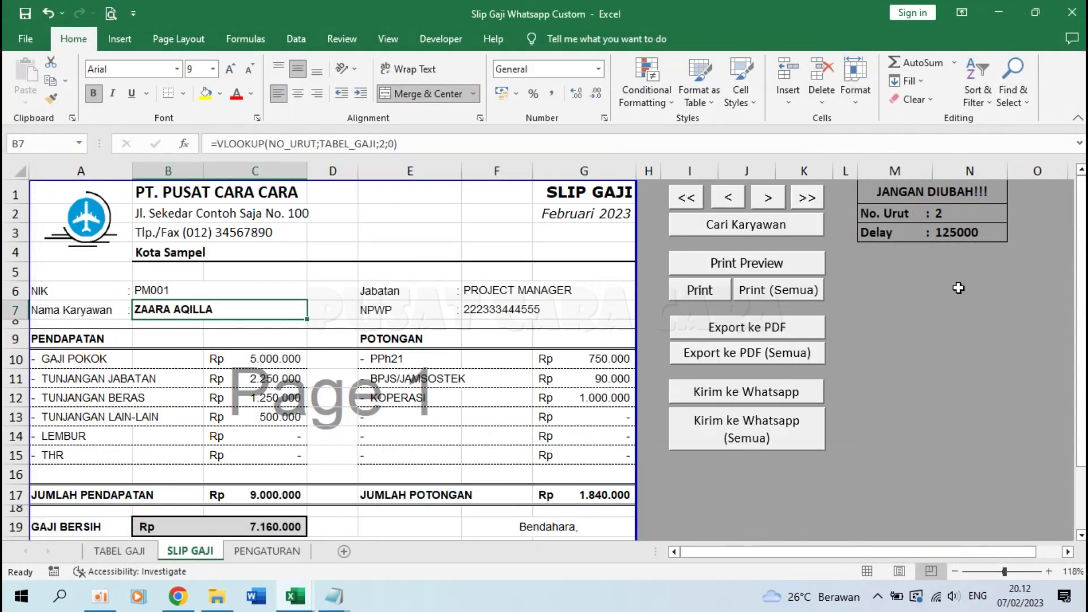
Step: Show employee 3's slip, export it to PDF, and open the PDF to check it
click(769, 198)
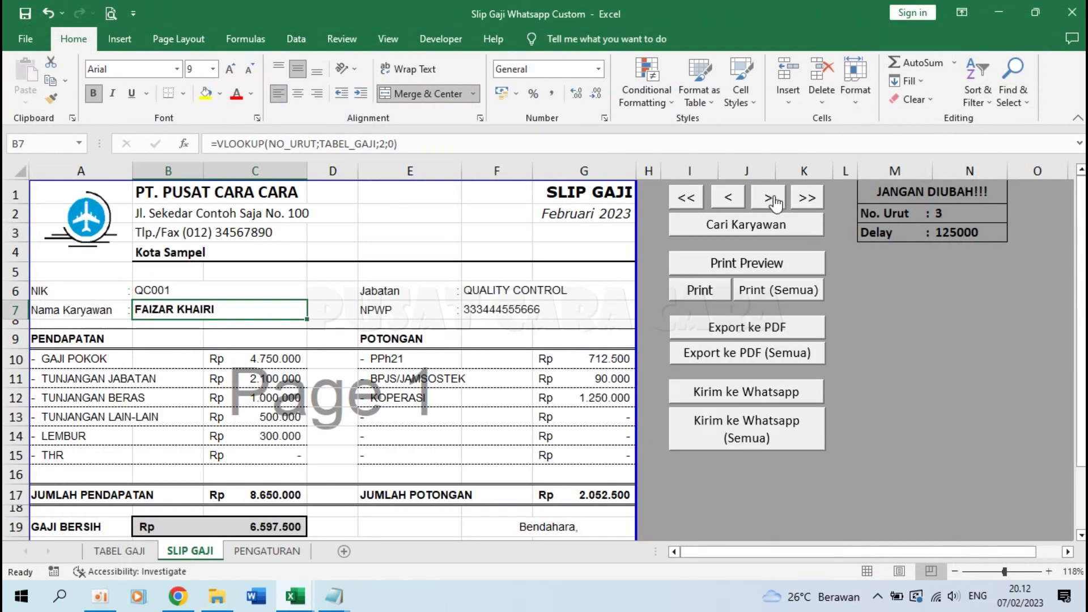
click(736, 334)
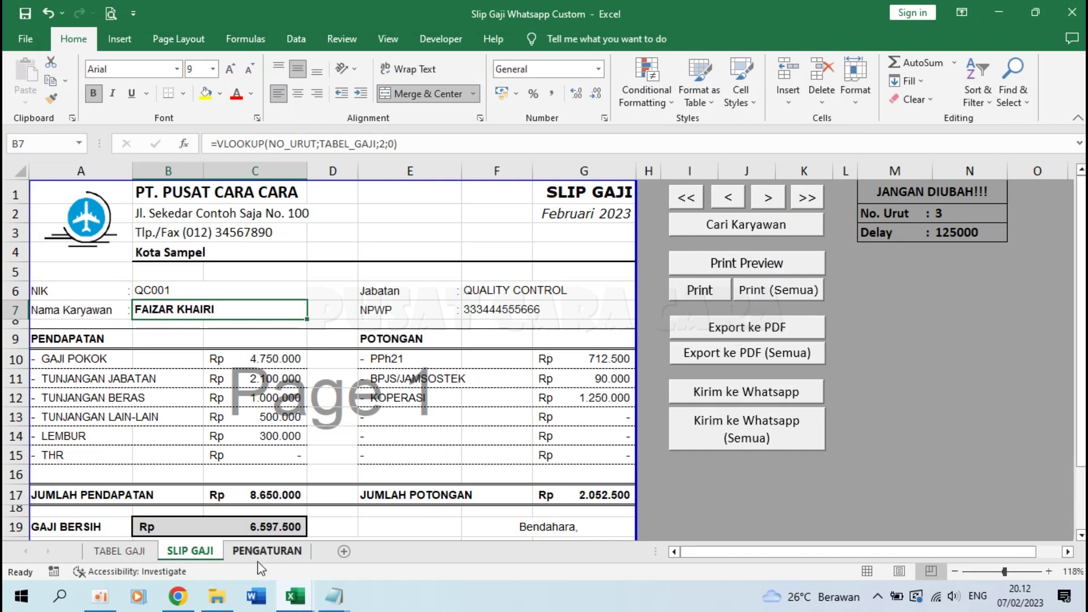
click(218, 596)
click(317, 232)
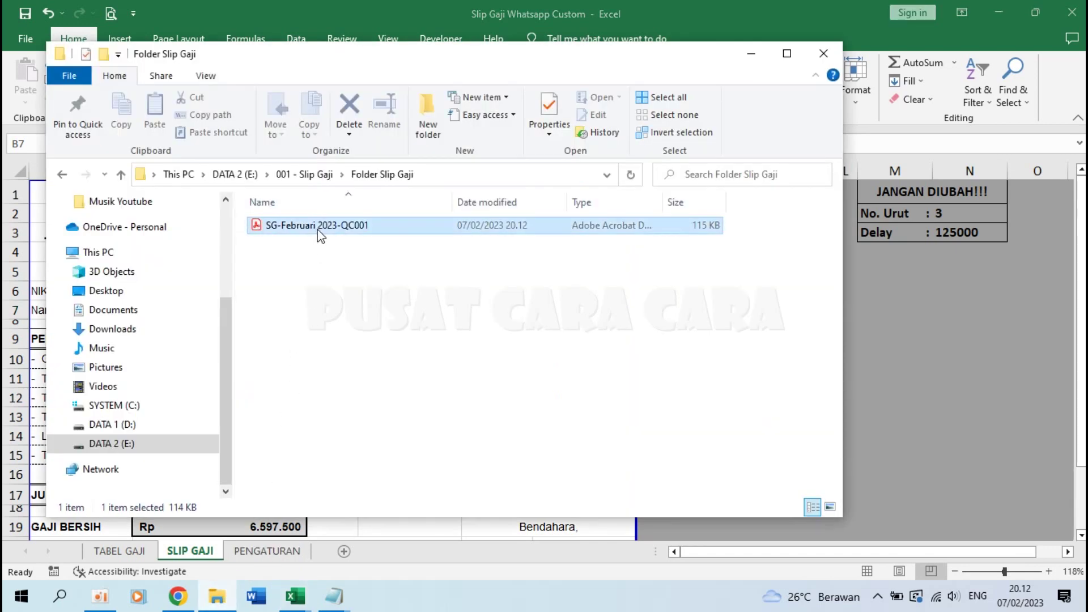
double_click(319, 234)
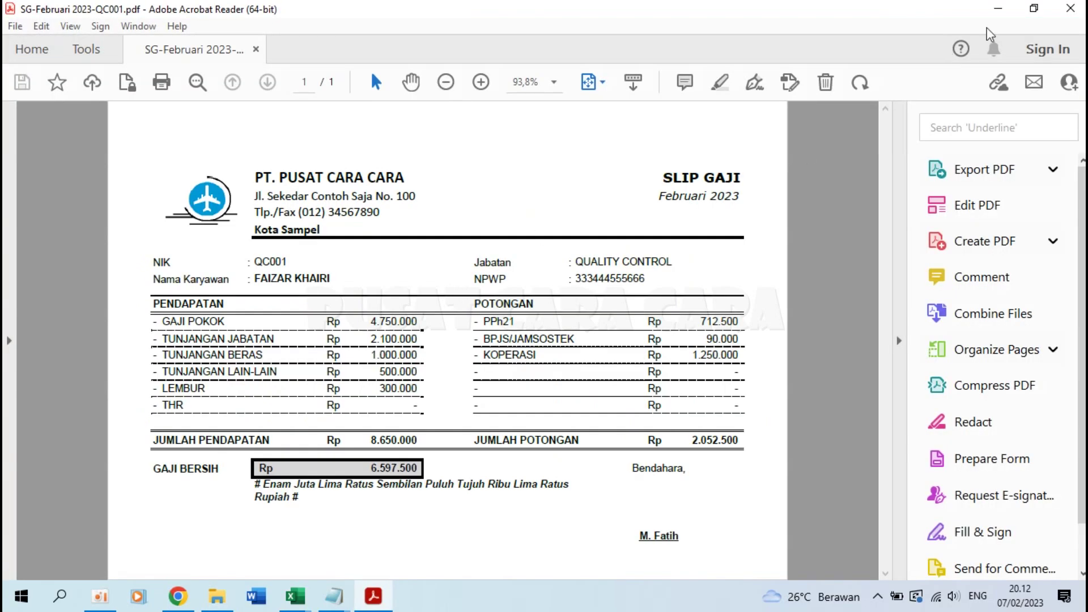
click(1078, 7)
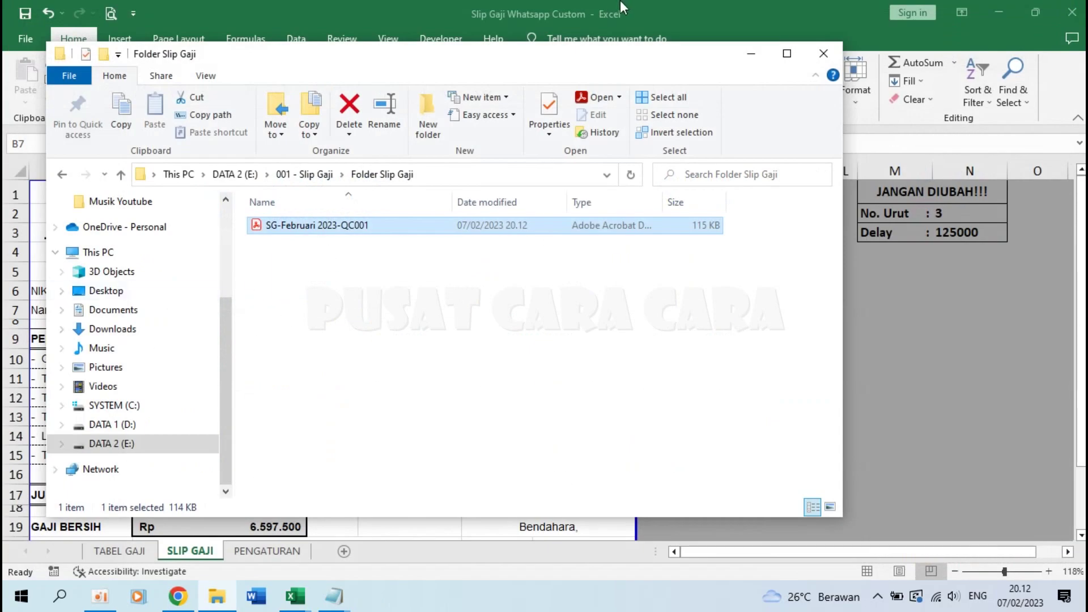
click(622, 8)
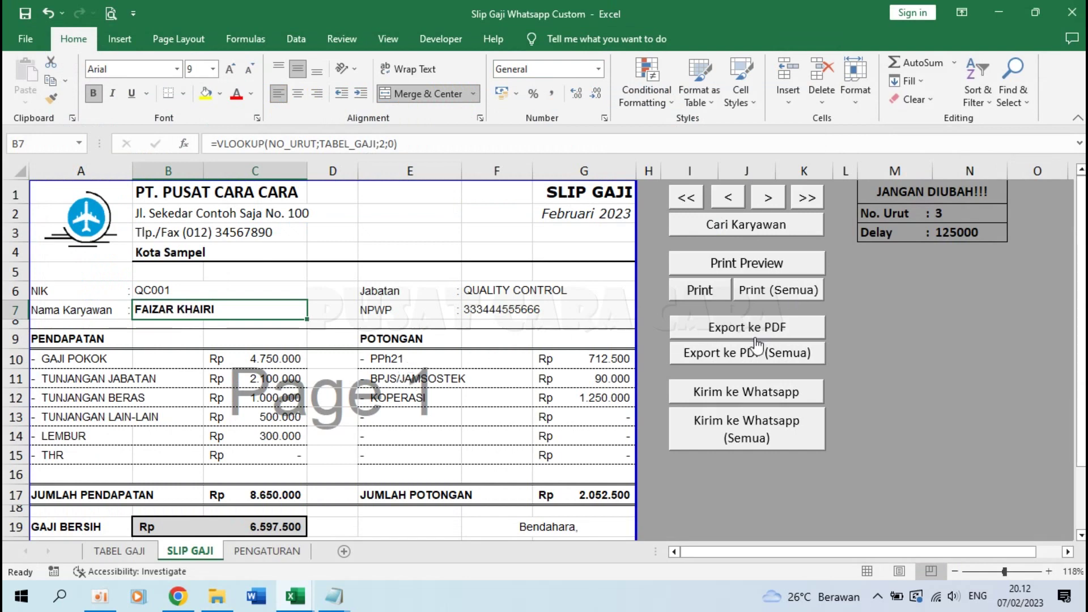
Step: Export the slip to PDF again and delete the exported file from the folder
click(734, 366)
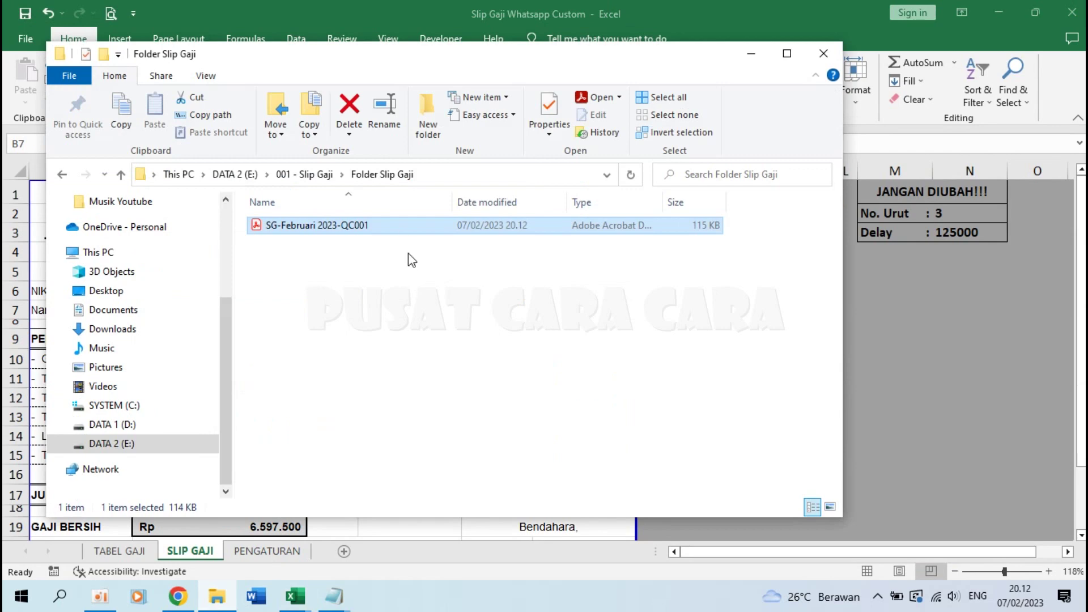
key(Delete)
click(961, 354)
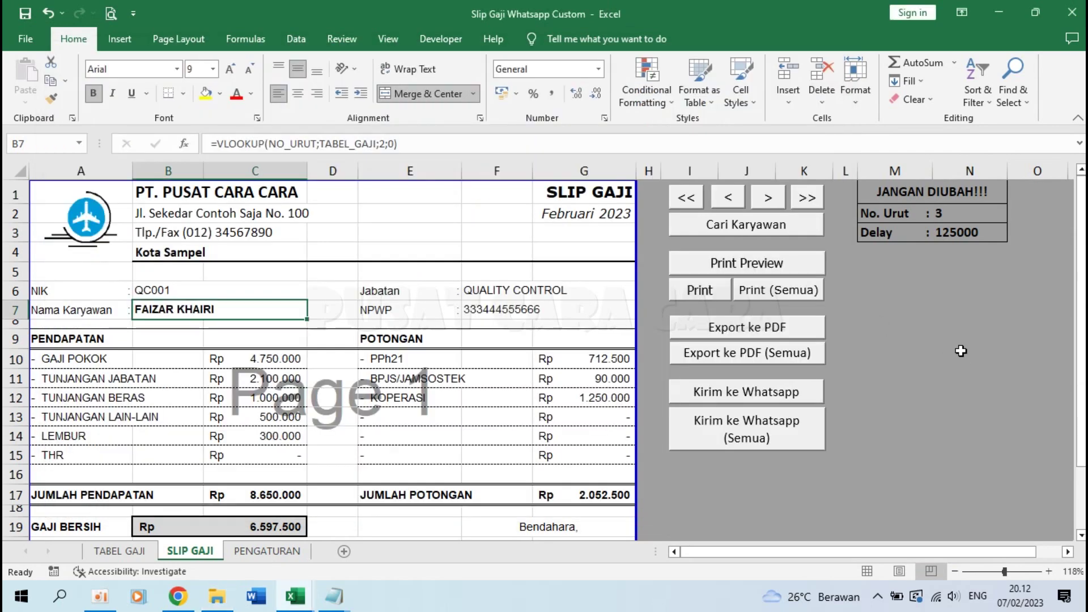
Step: Export every employee's payslip to PDF in one batch
click(763, 360)
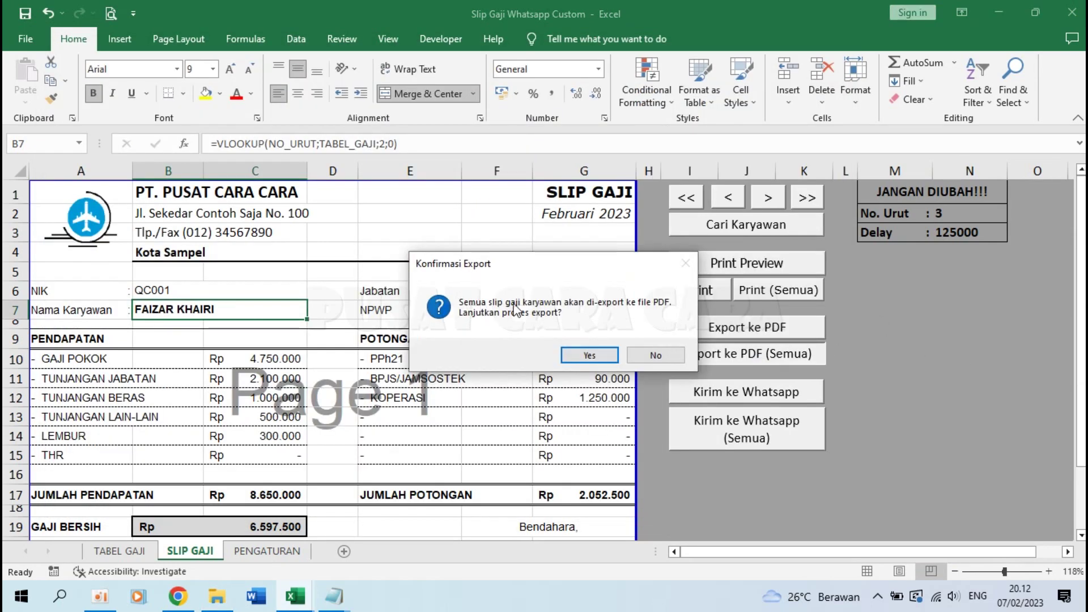
click(590, 354)
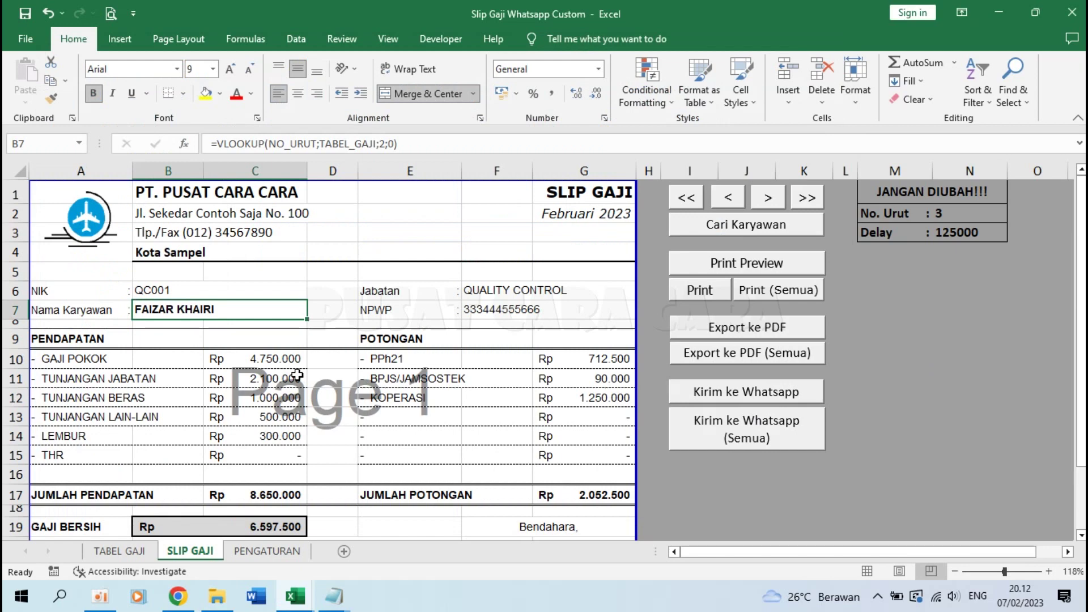
click(304, 378)
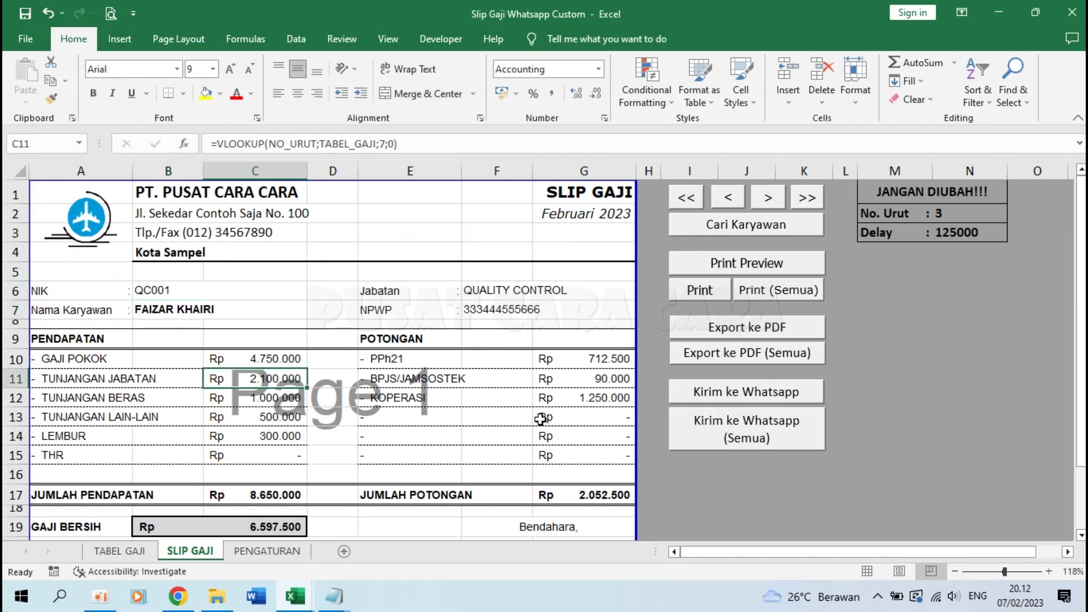
Step: Inspect B20's PROPER(terbilang(B19)) formula spelling out GAJI BERSIH Rp 6.597.500
scroll(540, 419, down, 2)
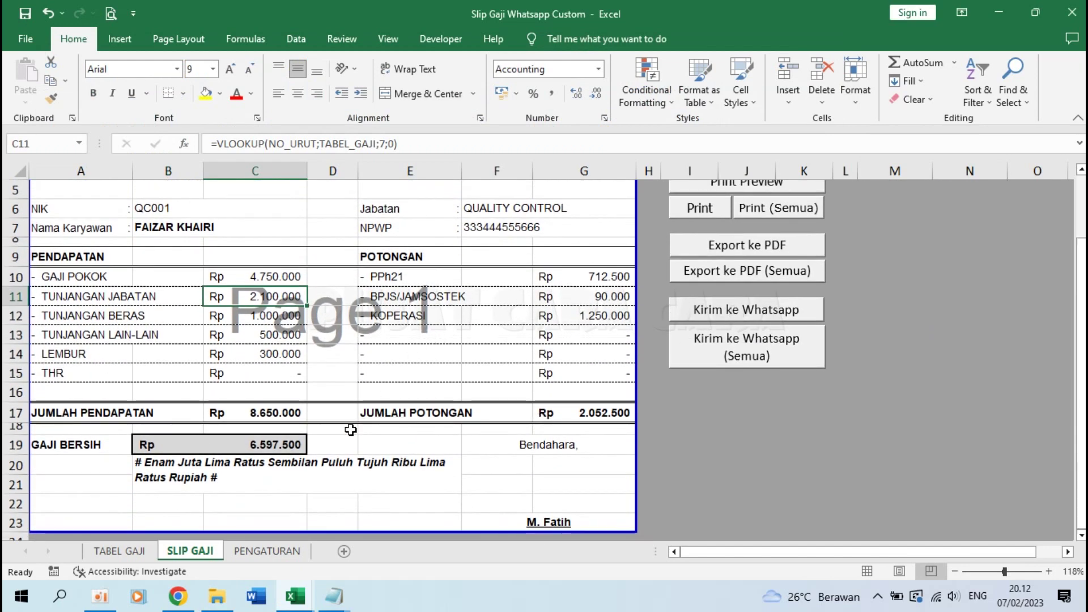
click(158, 476)
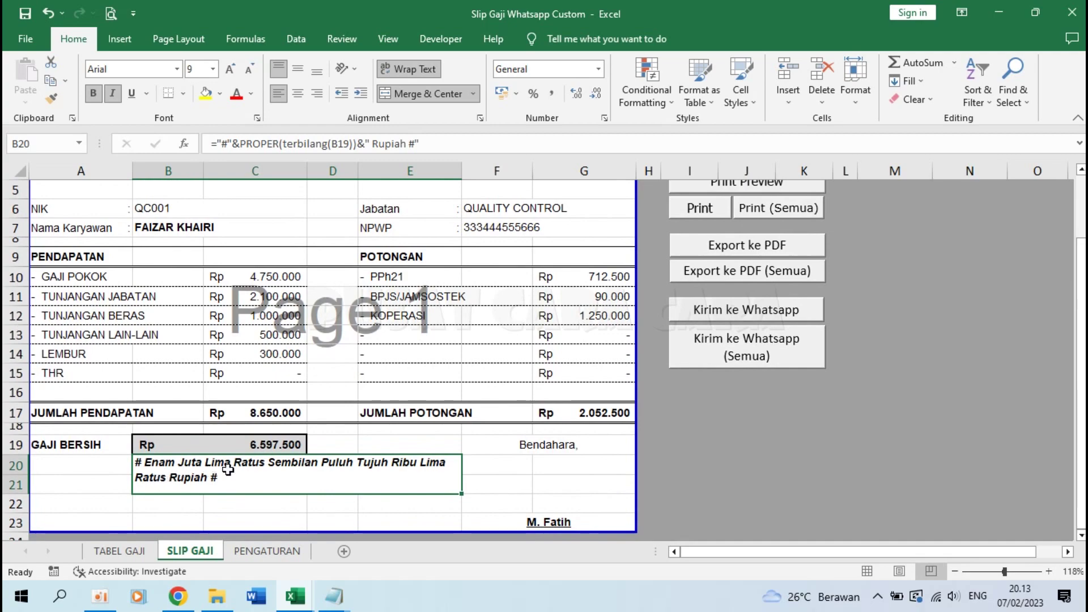
click(334, 597)
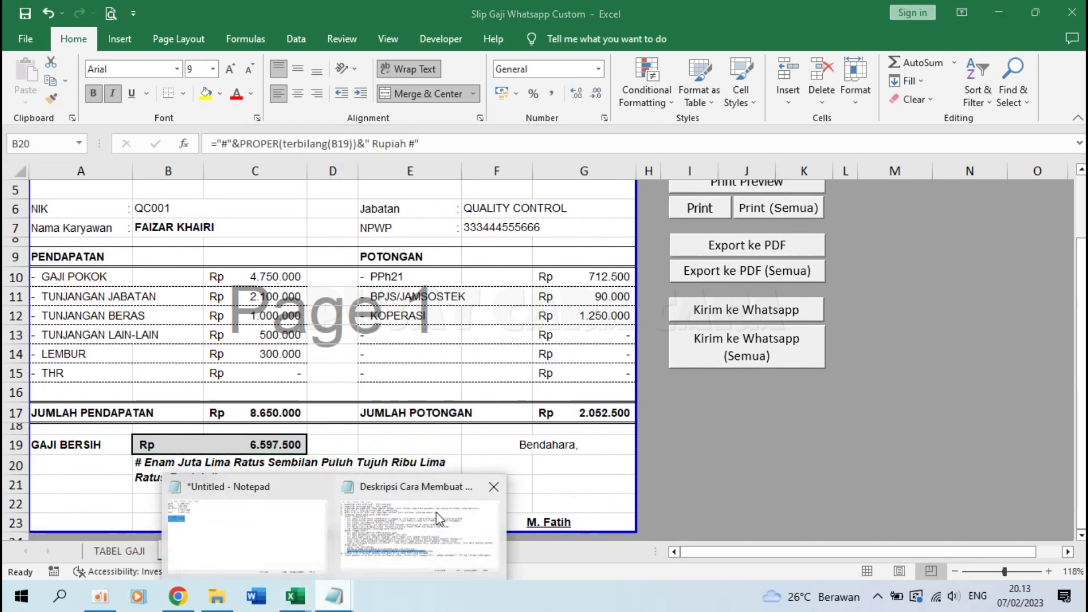
Step: Highlight line 4 of the Deskripsi notes on activating the Terbilang add-in, then return to Excel
click(437, 512)
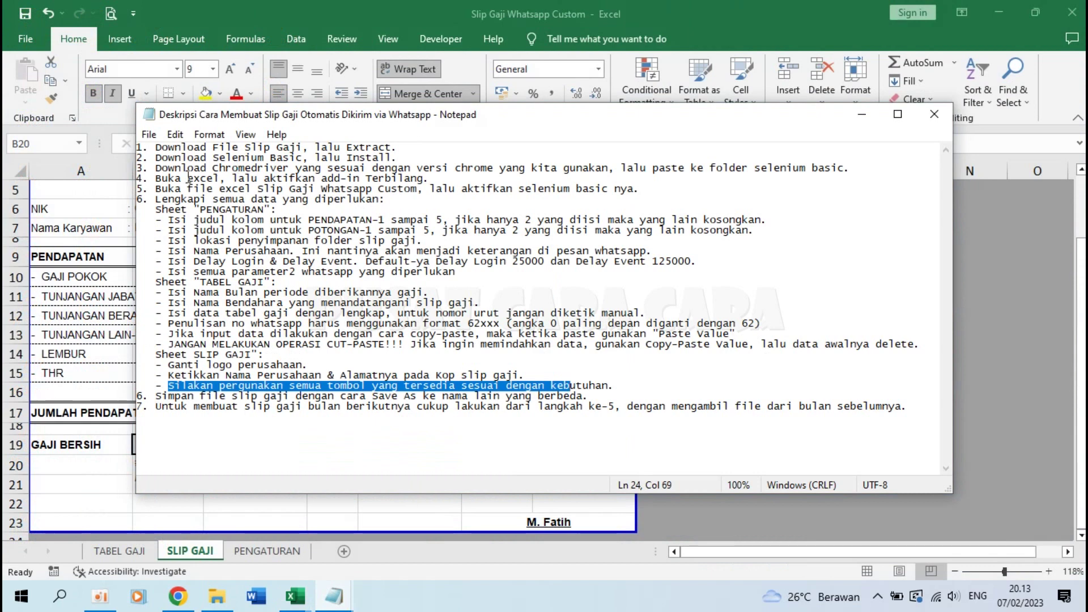
drag(152, 178, 445, 177)
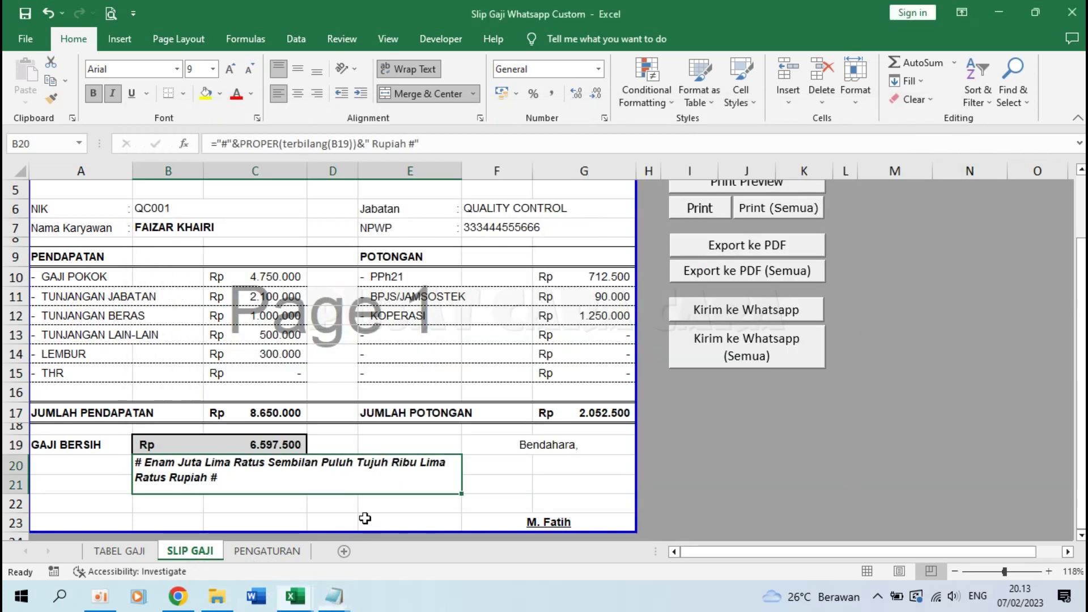
click(368, 524)
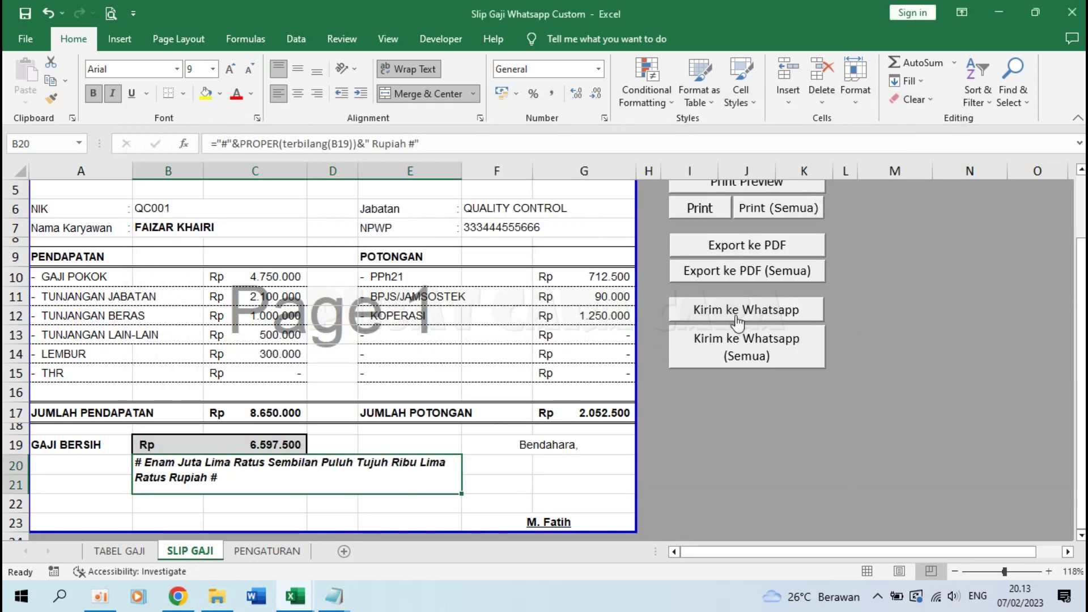
Step: Check B7's VLOOKUP against TABEL GAJI, then step back to employee 2, PM001 Project Manager
scroll(737, 321, up, 2)
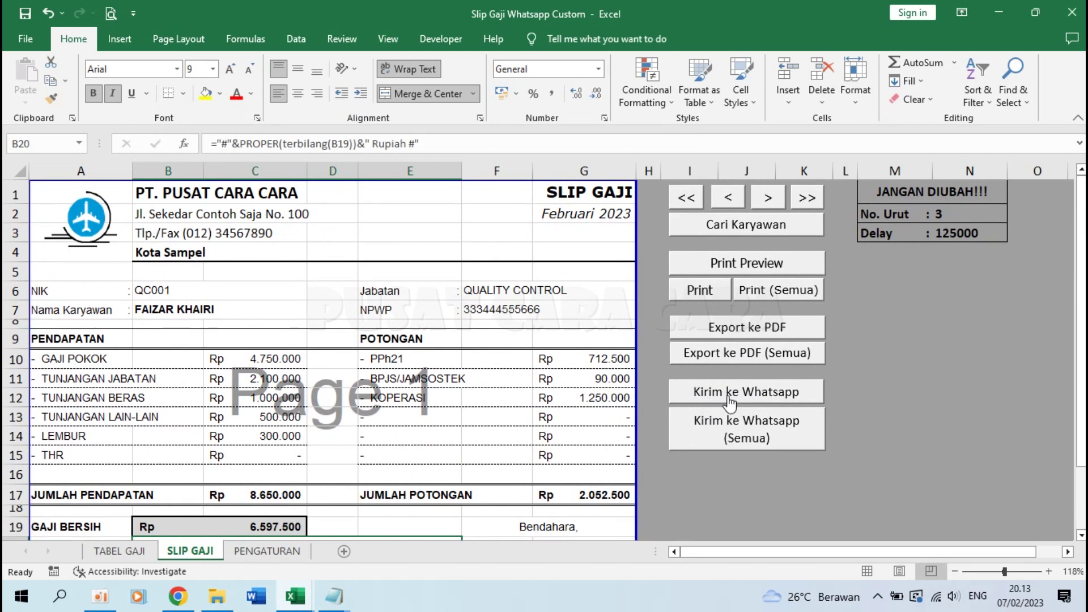
click(168, 308)
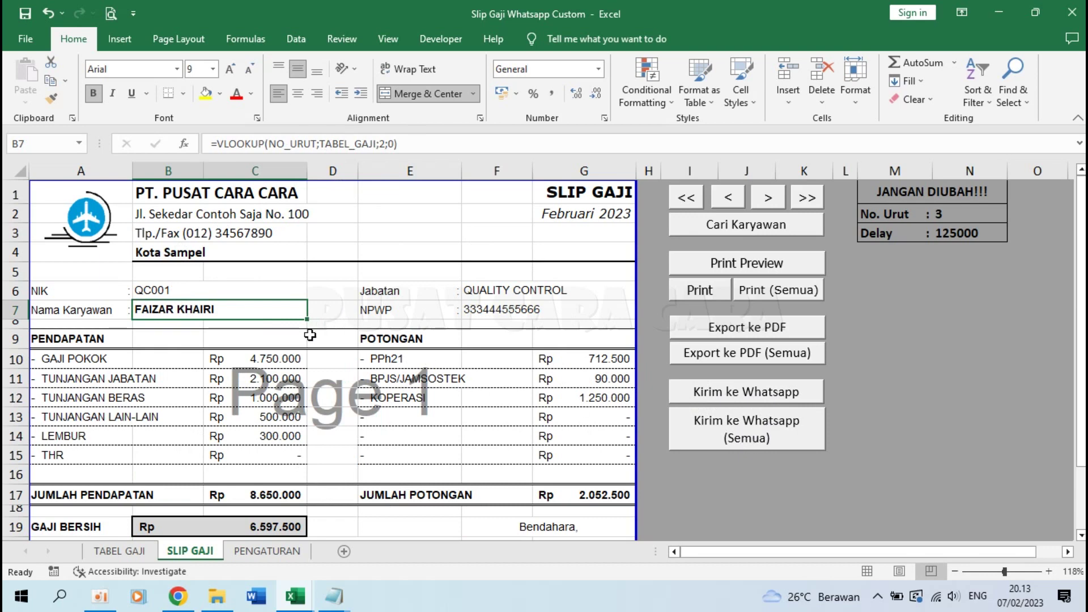
click(124, 552)
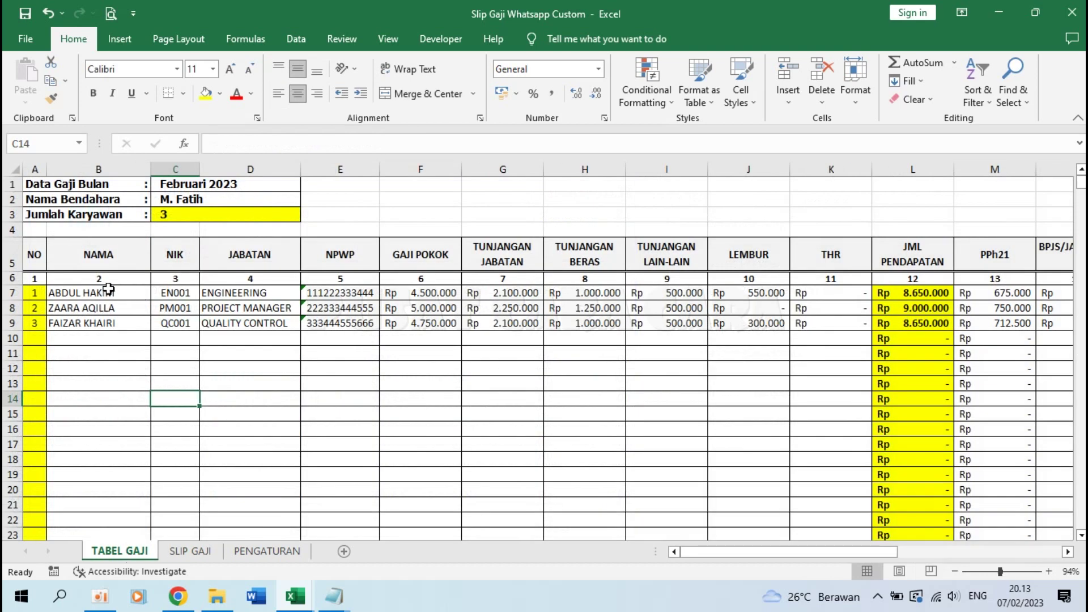
click(201, 552)
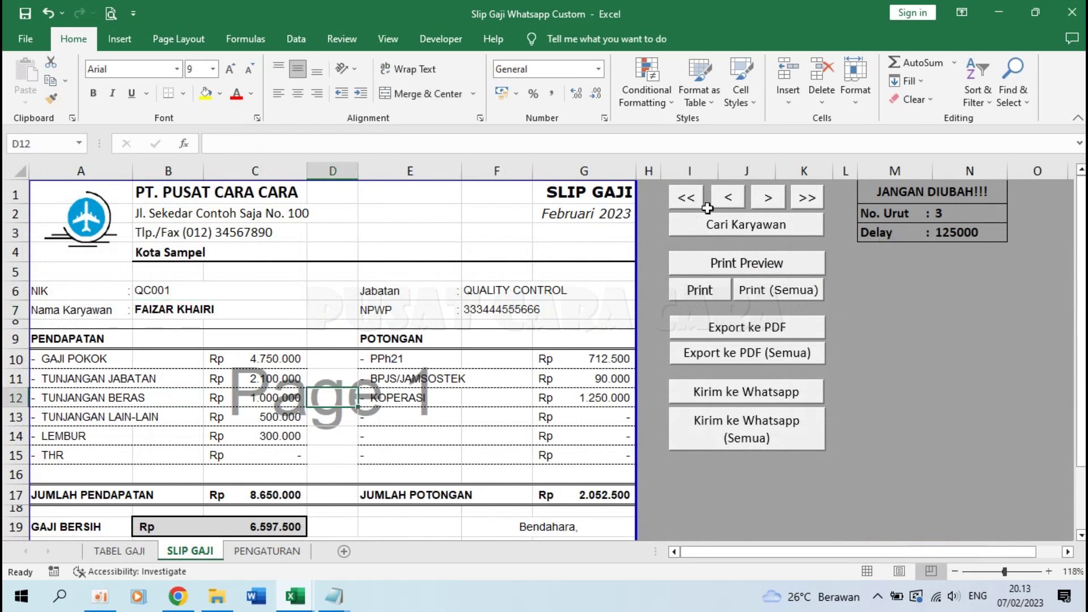
click(727, 200)
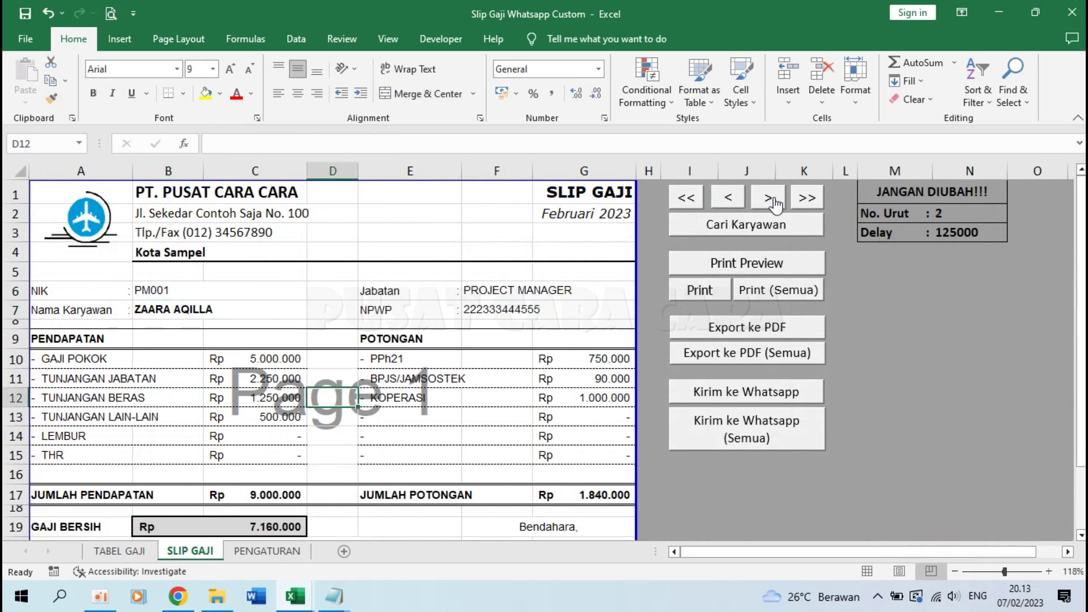
click(152, 310)
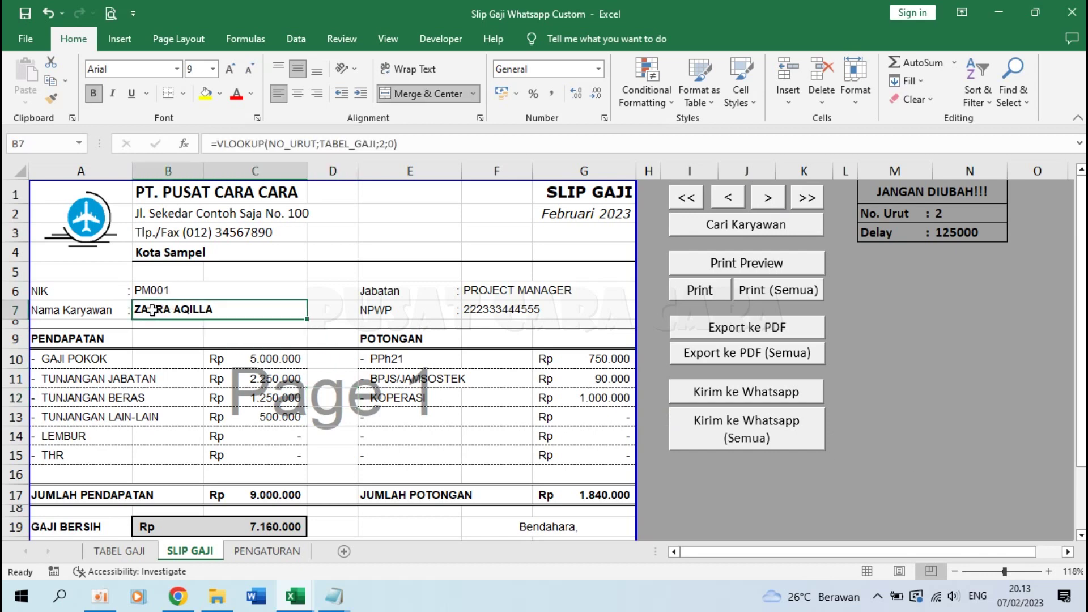
click(553, 474)
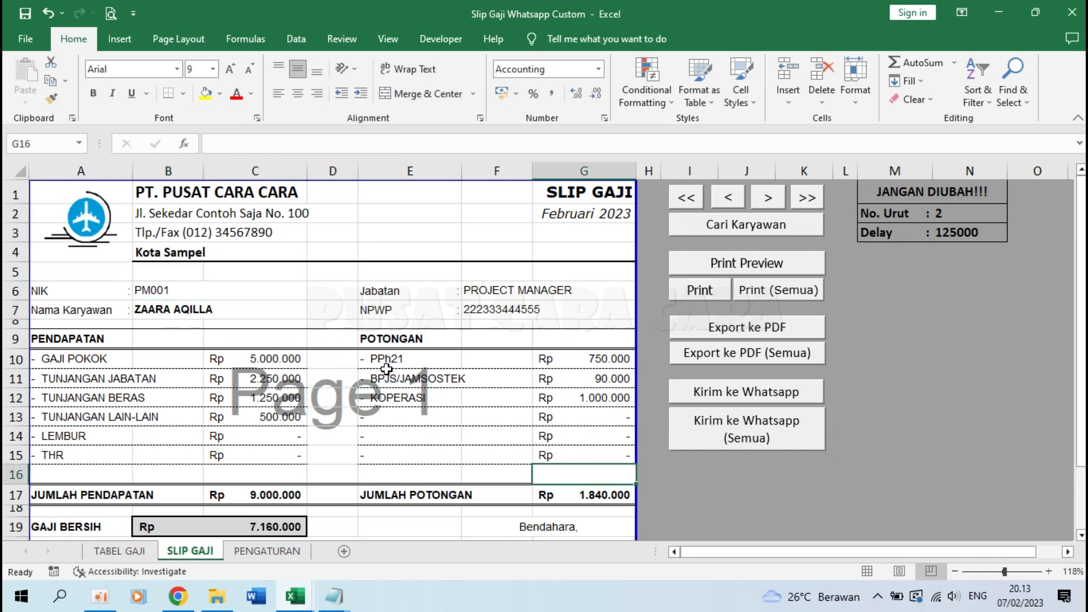
Step: Send employee PM001's payslip via WhatsApp with the Kirim ke Whatsapp macro button
click(747, 394)
scroll(291, 436, down, 2)
scroll(292, 436, up, 2)
mouse_move(220, 600)
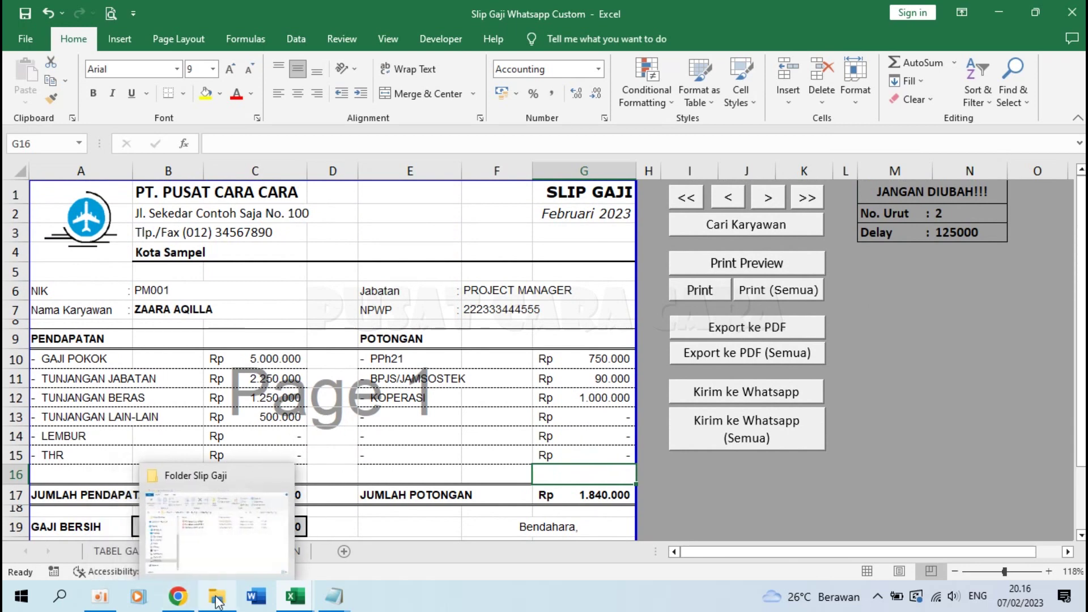
Step: Check the payslip PDFs in Folder Slip Gaji, then return to Excel's TABEL GAJI sheet
click(244, 544)
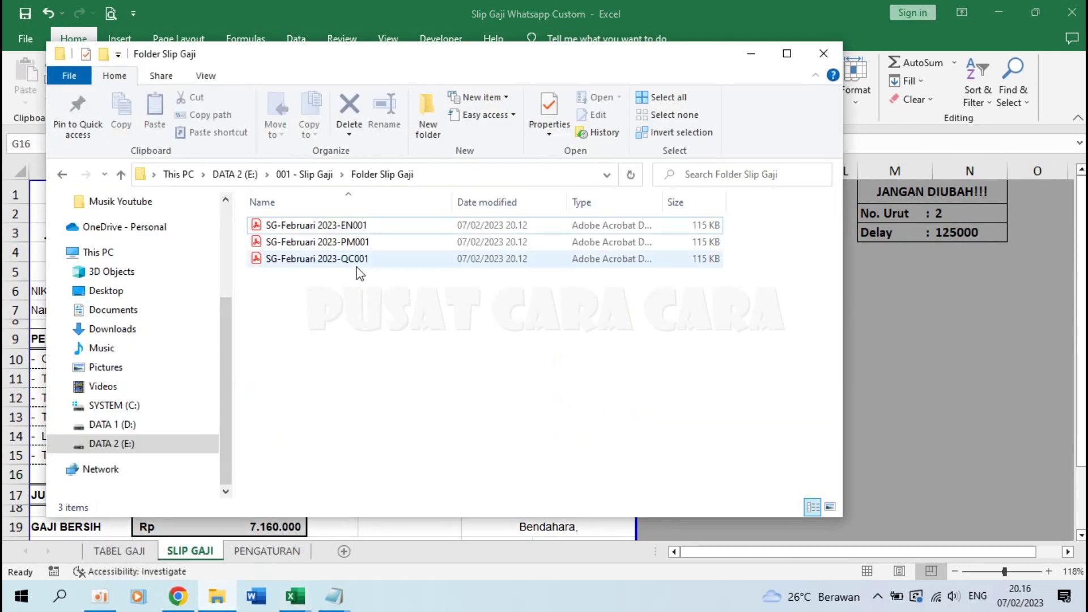
click(914, 307)
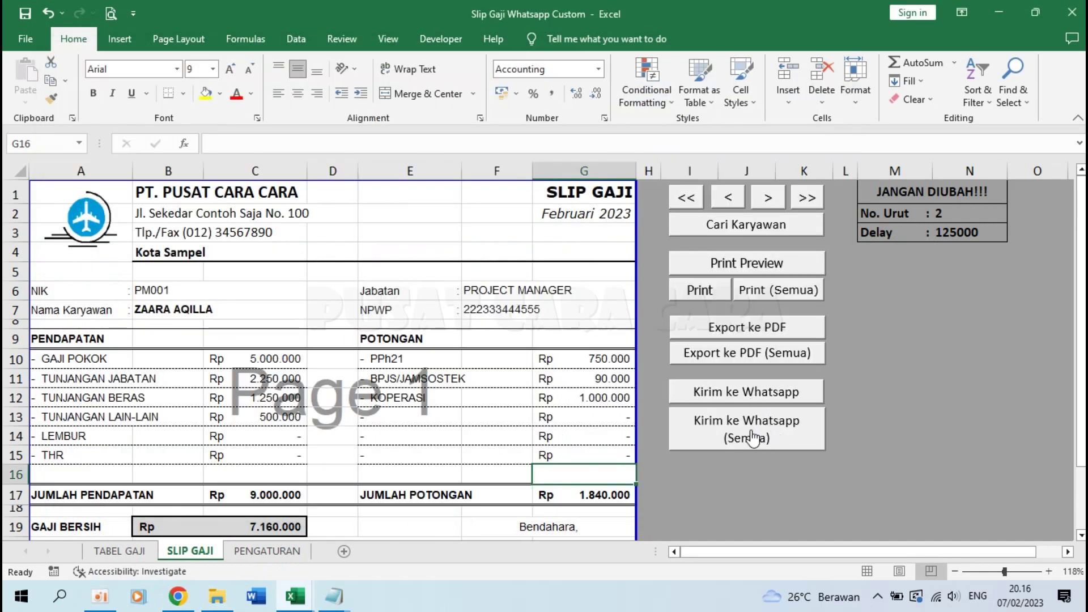
click(142, 552)
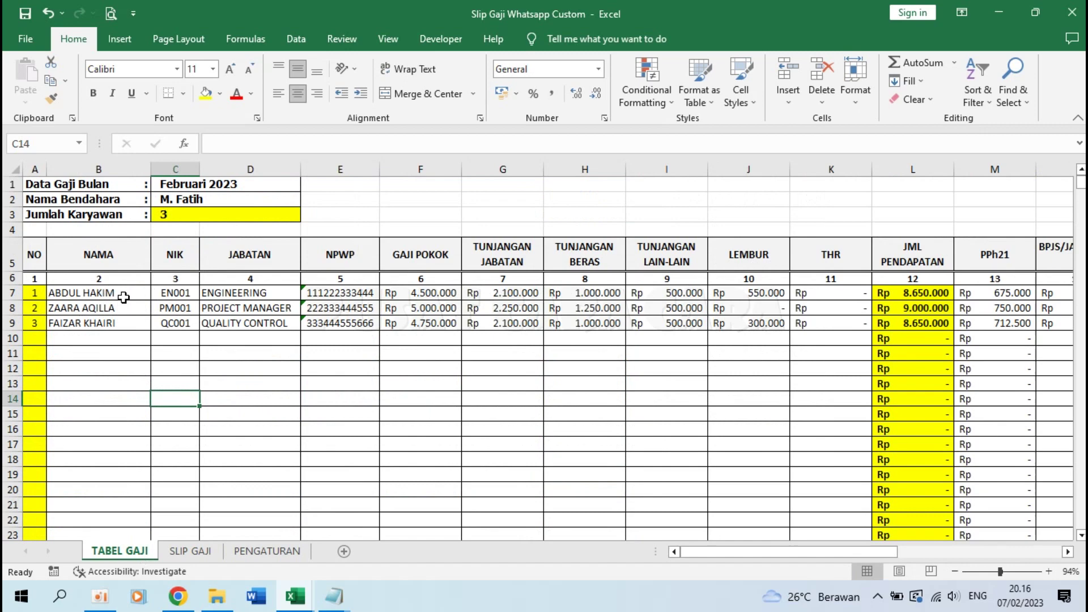
click(124, 297)
click(205, 557)
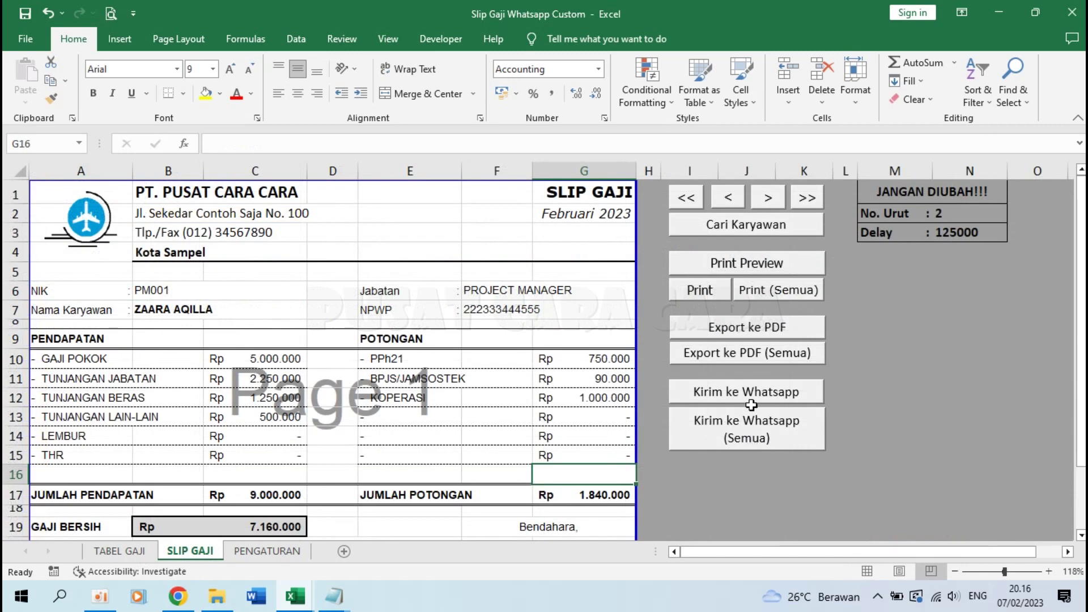
click(134, 550)
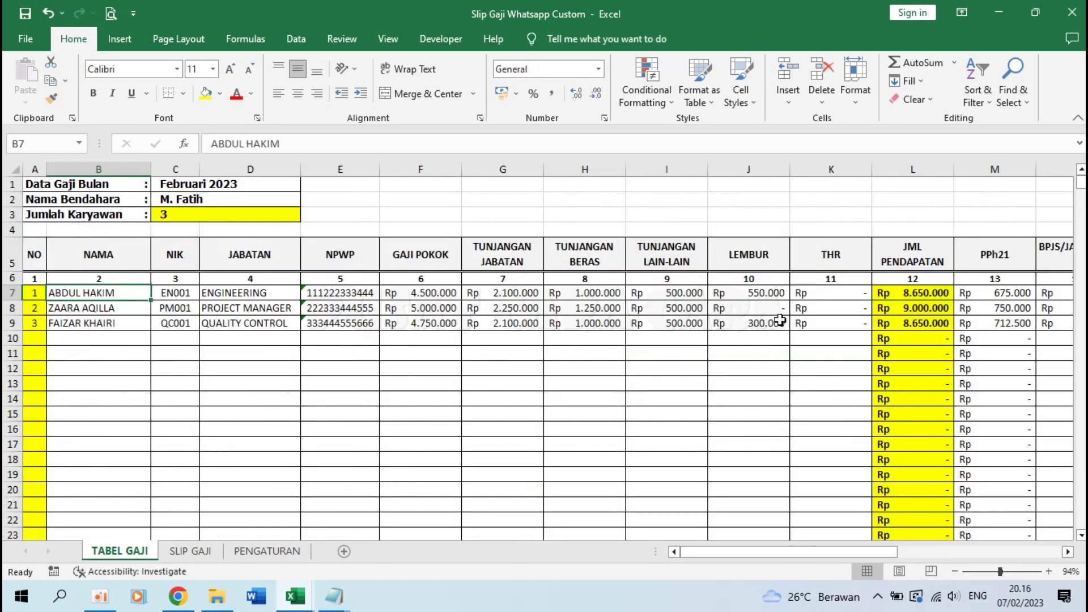
drag(78, 293, 91, 440)
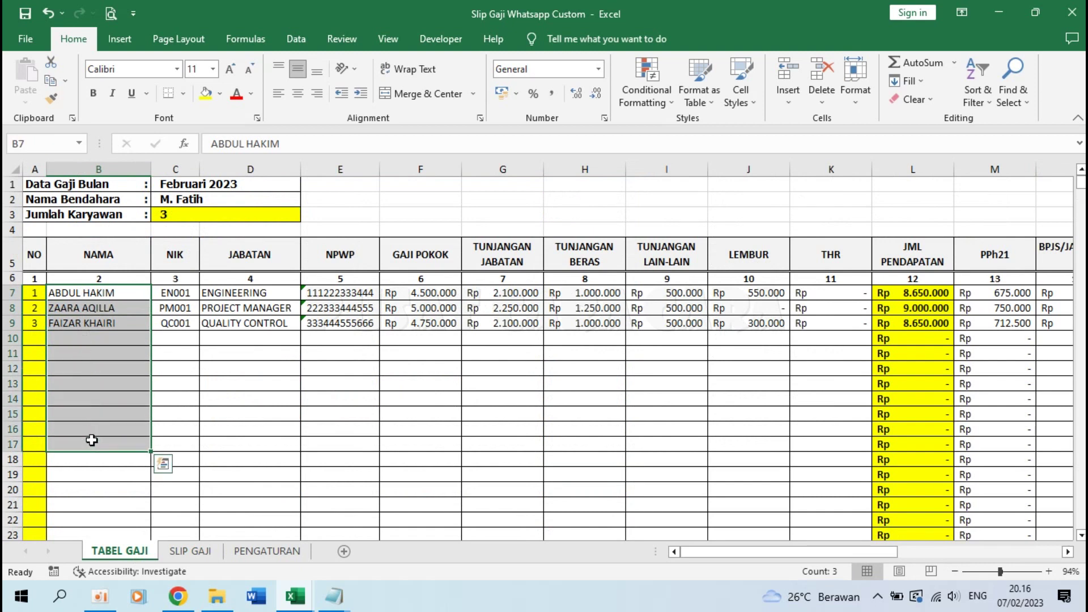
click(855, 306)
drag(82, 293, 92, 346)
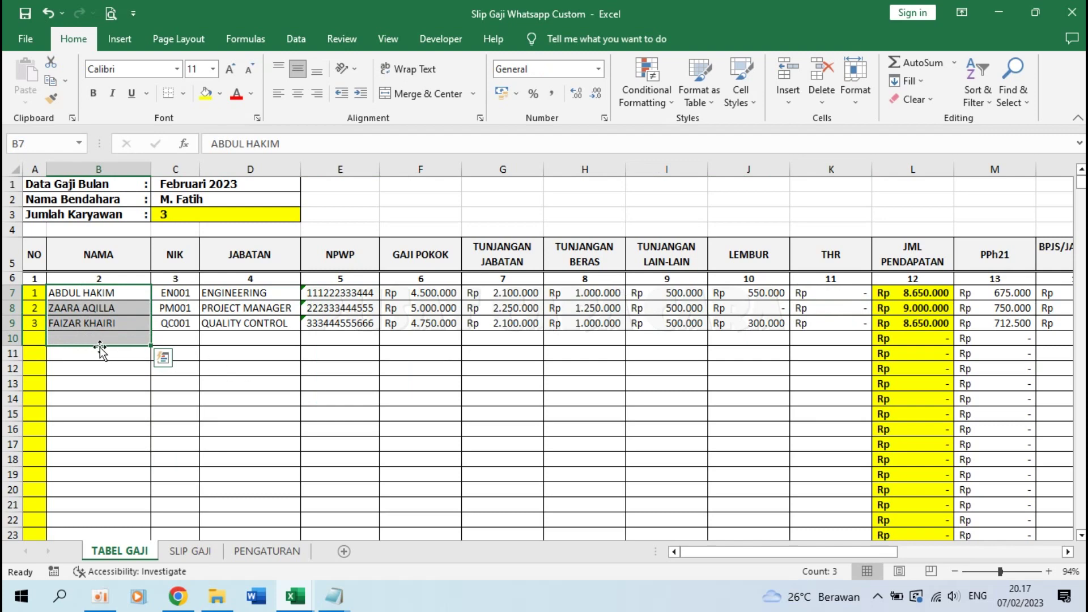
click(342, 381)
Step: From SLIP GAJI, send all payslips with Kirim ke Whatsapp (Semua), confirming Yes on the second try
click(197, 553)
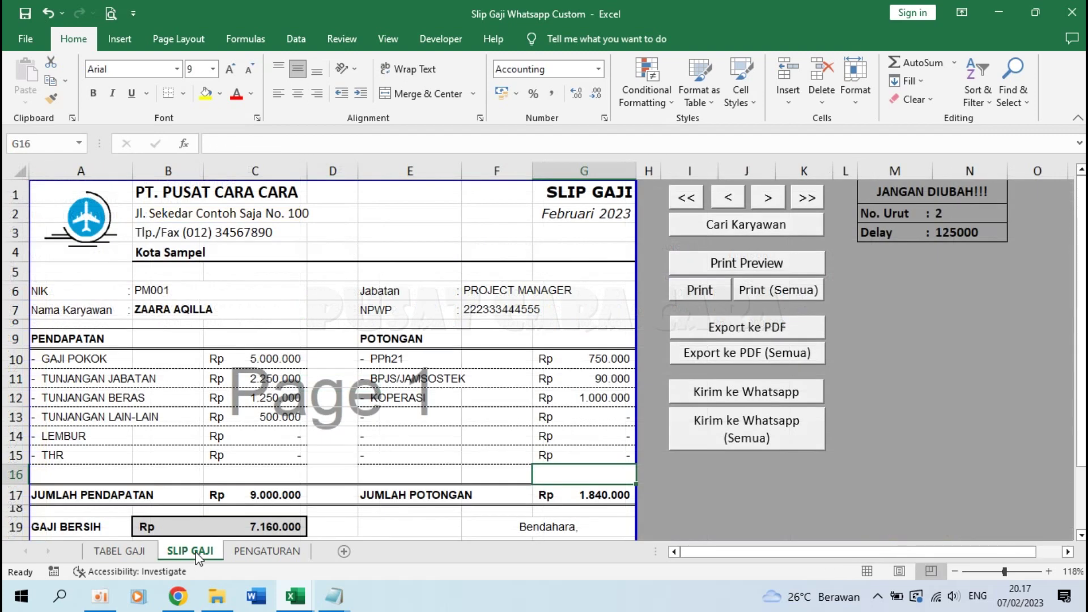
click(743, 443)
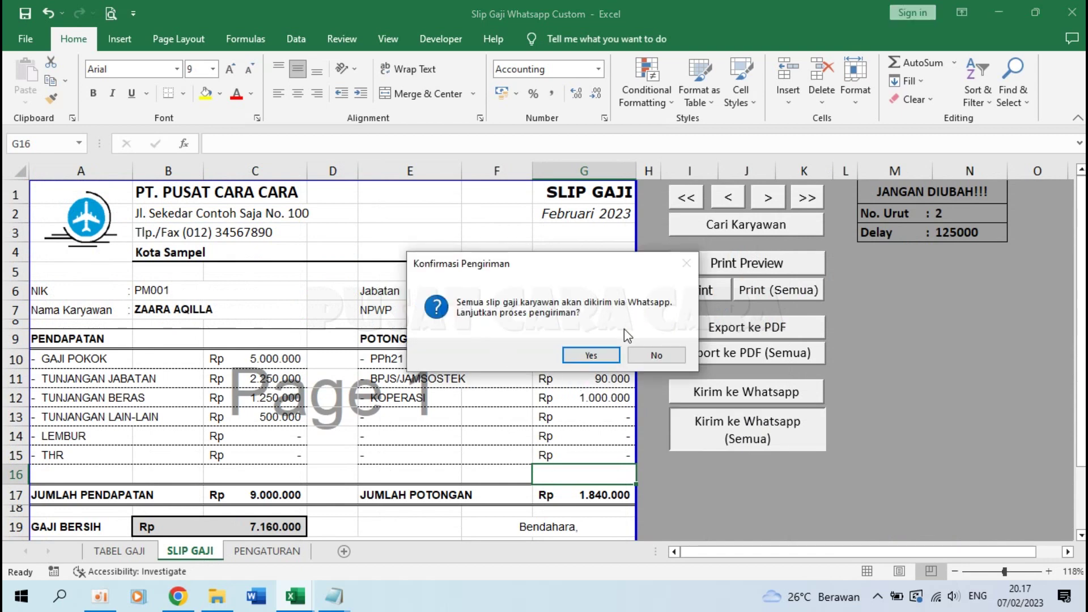
click(652, 355)
click(746, 439)
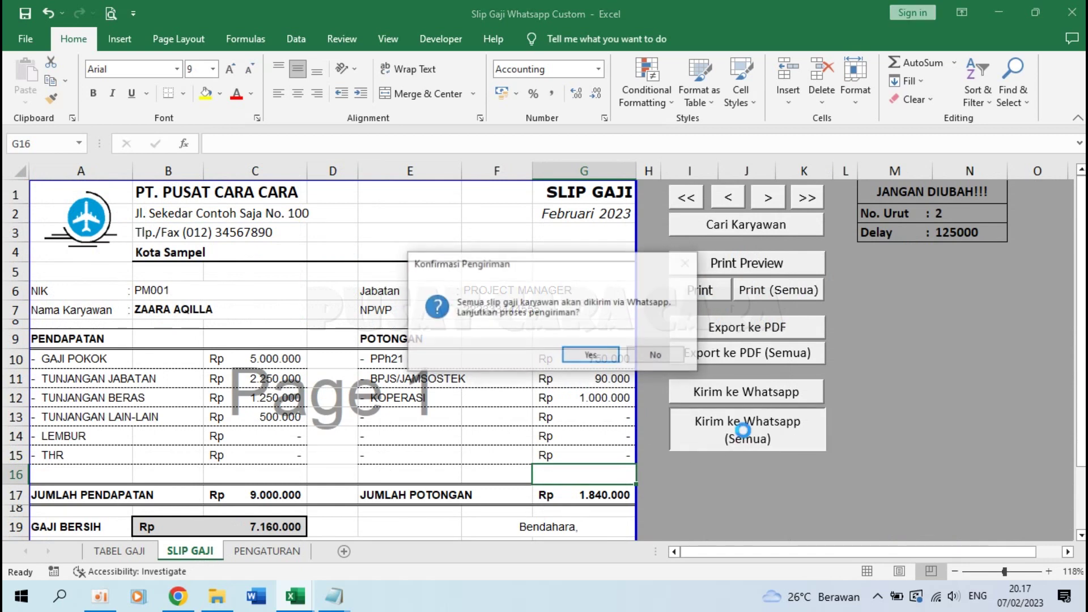
click(590, 351)
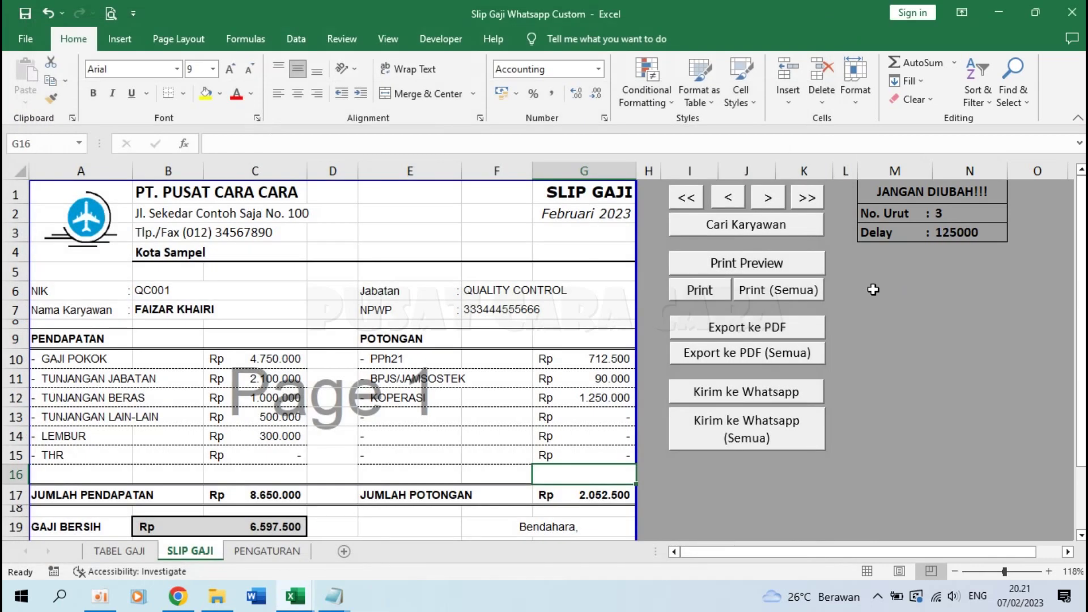
Step: Open Folder Slip Gaji showing the February 2023 payslip PDFs for EN001, PM001 and QC001
click(337, 397)
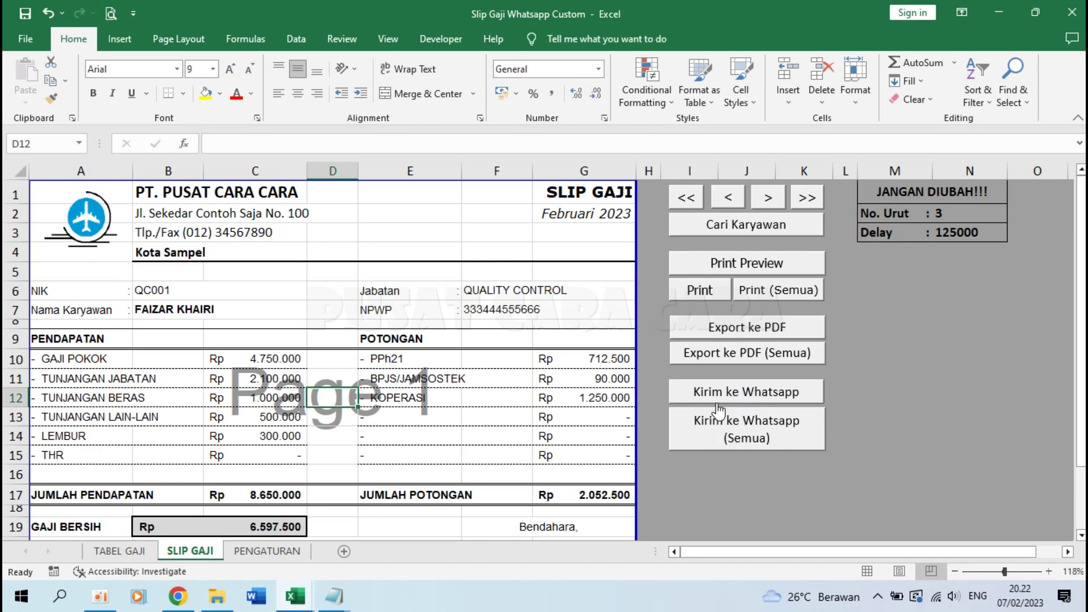
click(852, 323)
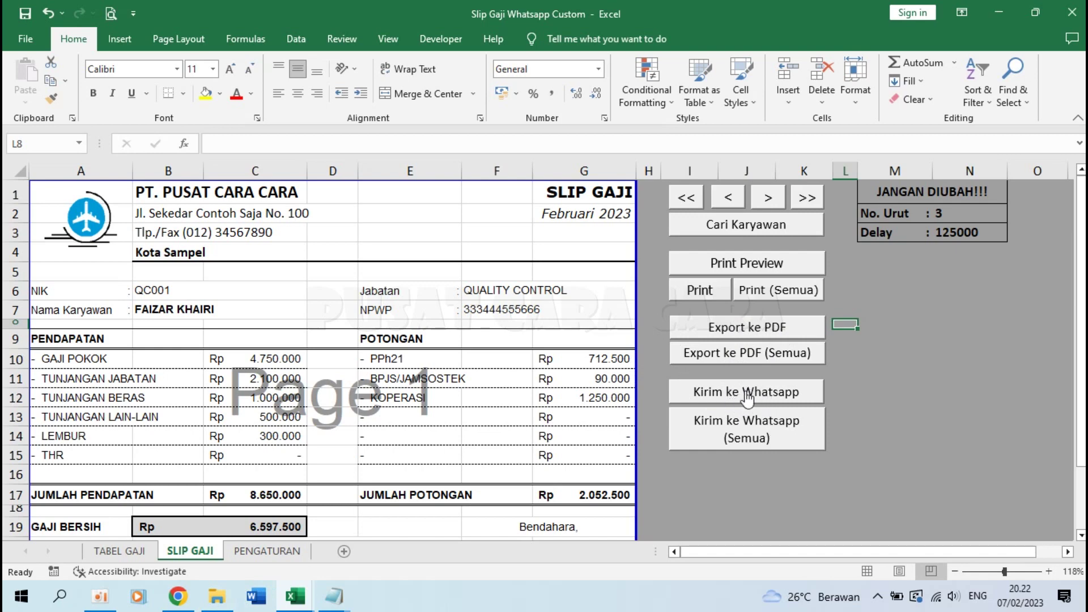
click(224, 594)
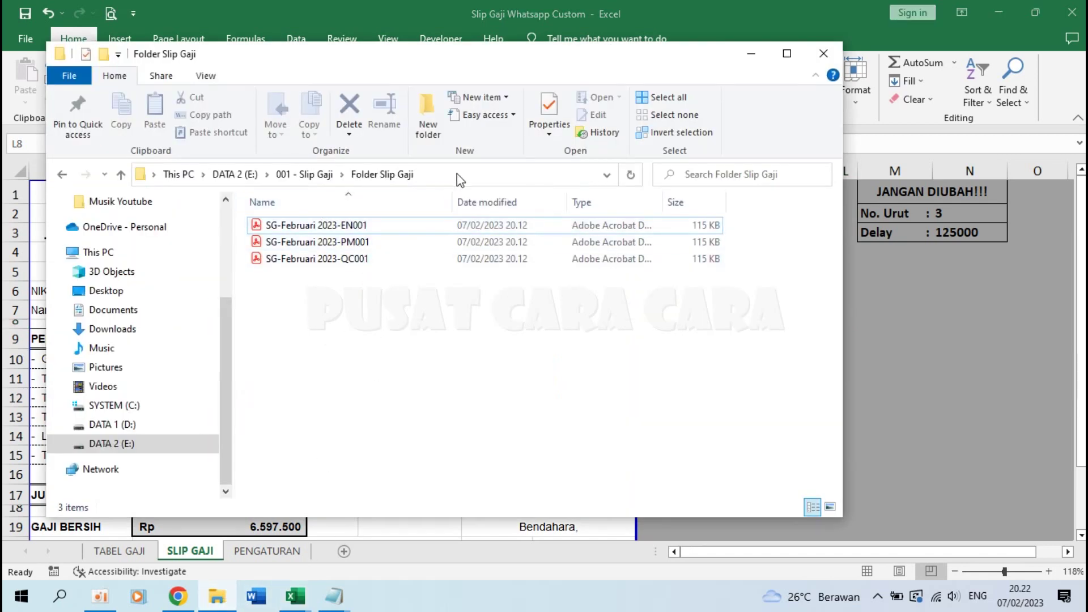
Step: Return to the Excel workbook Slip Gaji Whatsapp Custom -Februari 2023
click(865, 362)
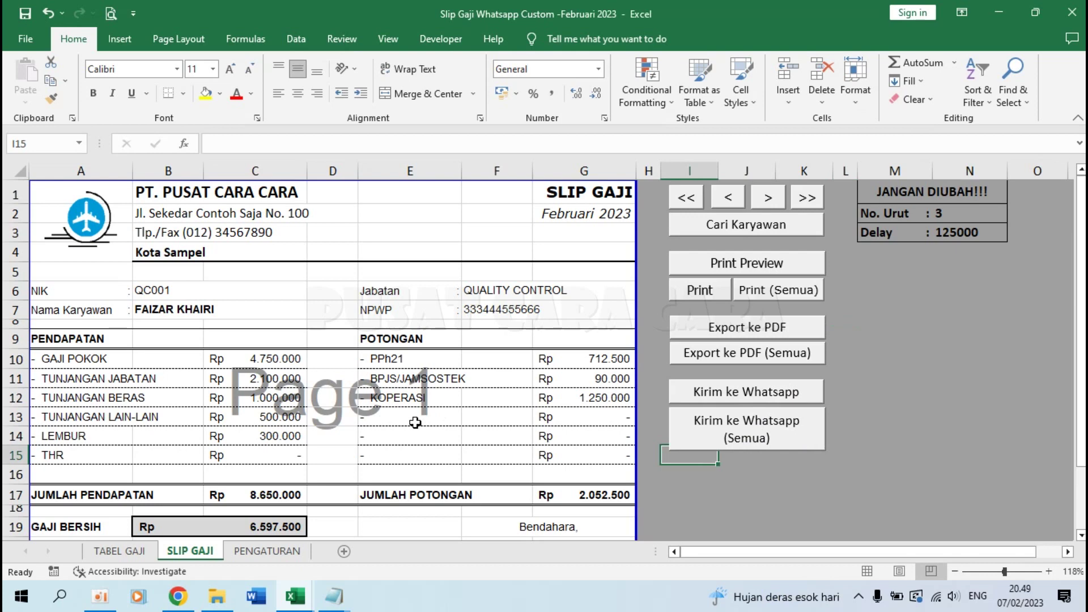
Step: Open the Visual Basic editor and scroll Module1 down to the SendWhatsapp routine
click(443, 40)
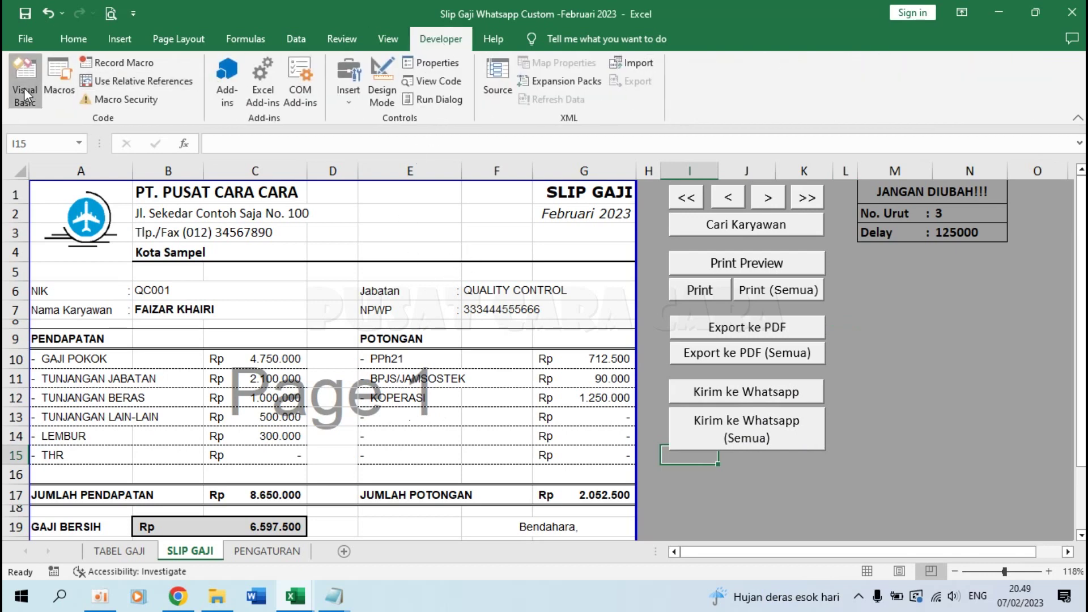
click(24, 88)
click(381, 296)
scroll(381, 296, down, 8)
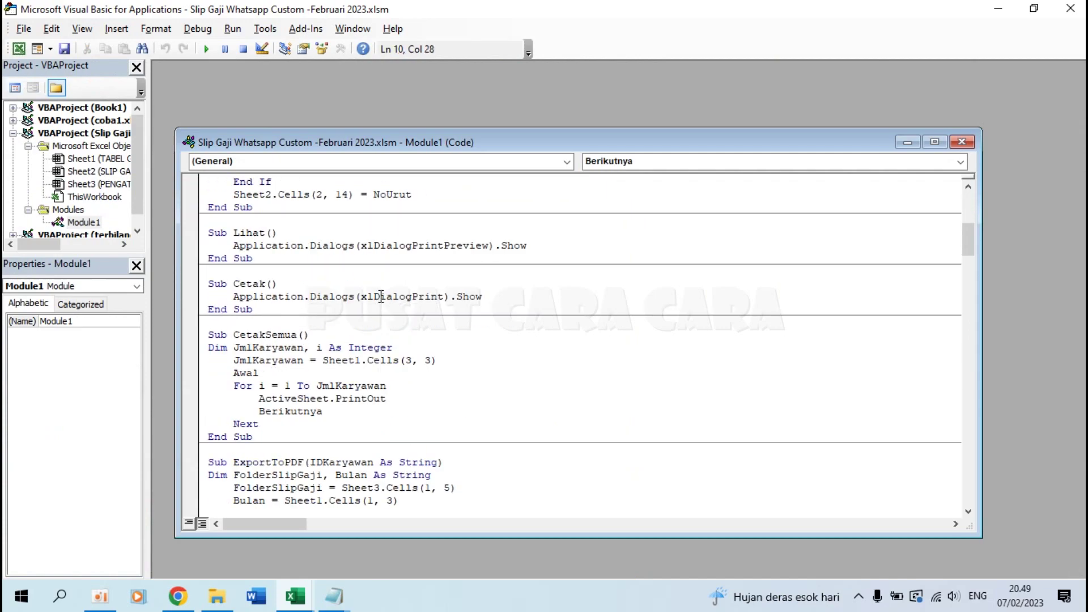
scroll(381, 296, down, 15)
scroll(381, 296, down, 18)
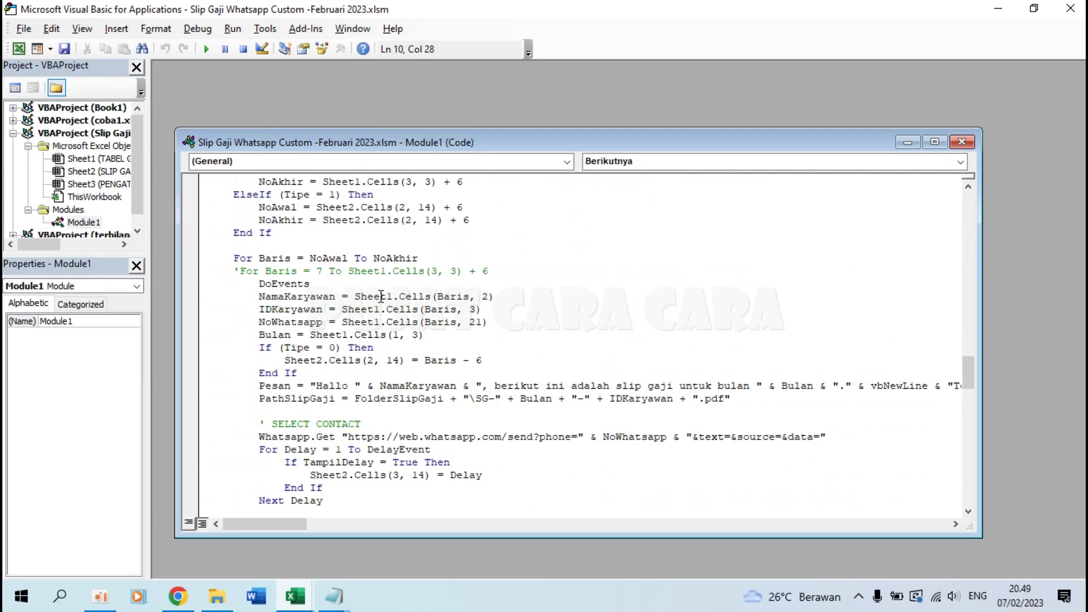
Step: Highlight the greeting, line break, Terima Kasih and company name parts of the Pesan line
drag(262, 387, 841, 386)
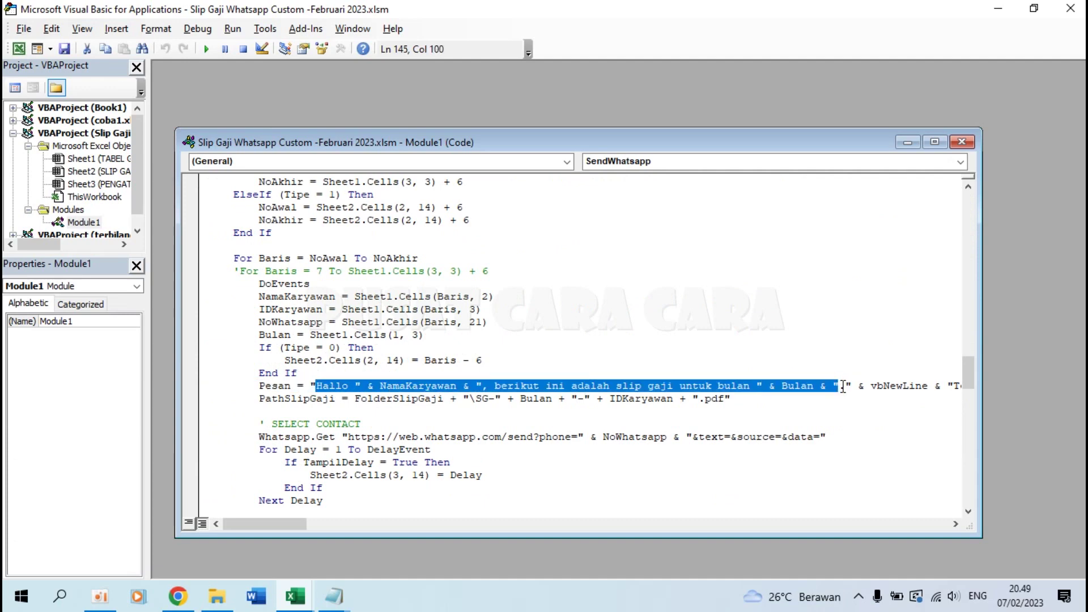
drag(871, 386, 930, 386)
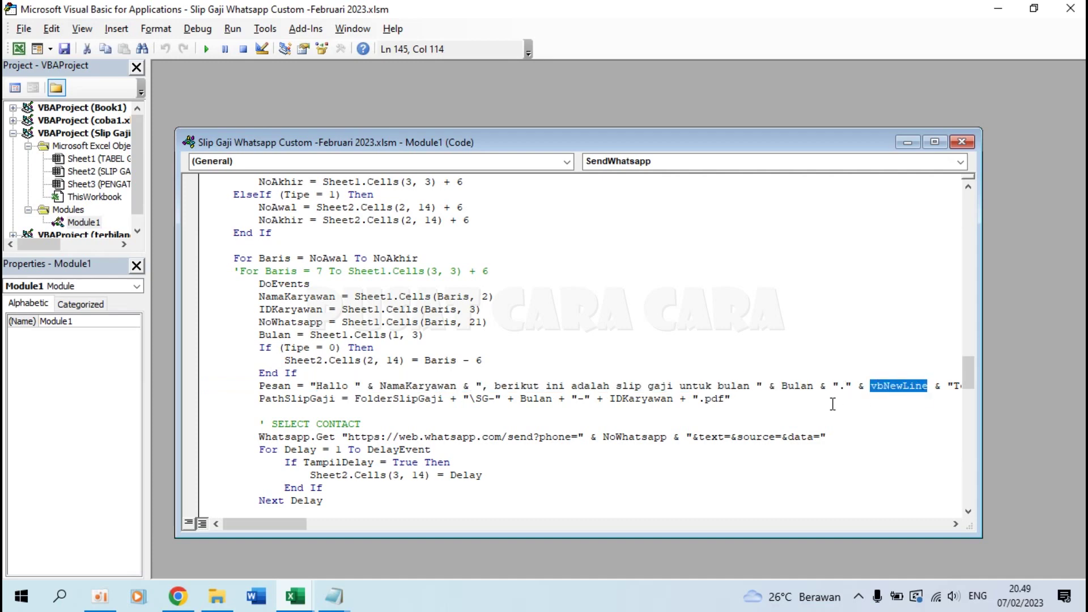
drag(300, 526, 349, 525)
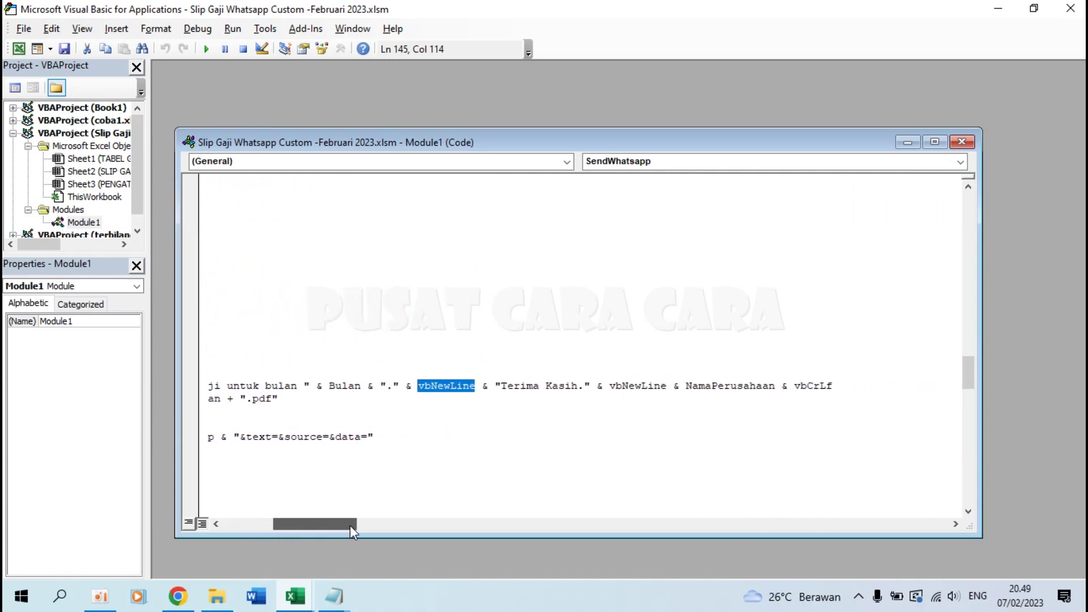
drag(499, 389, 530, 388)
drag(609, 385, 787, 385)
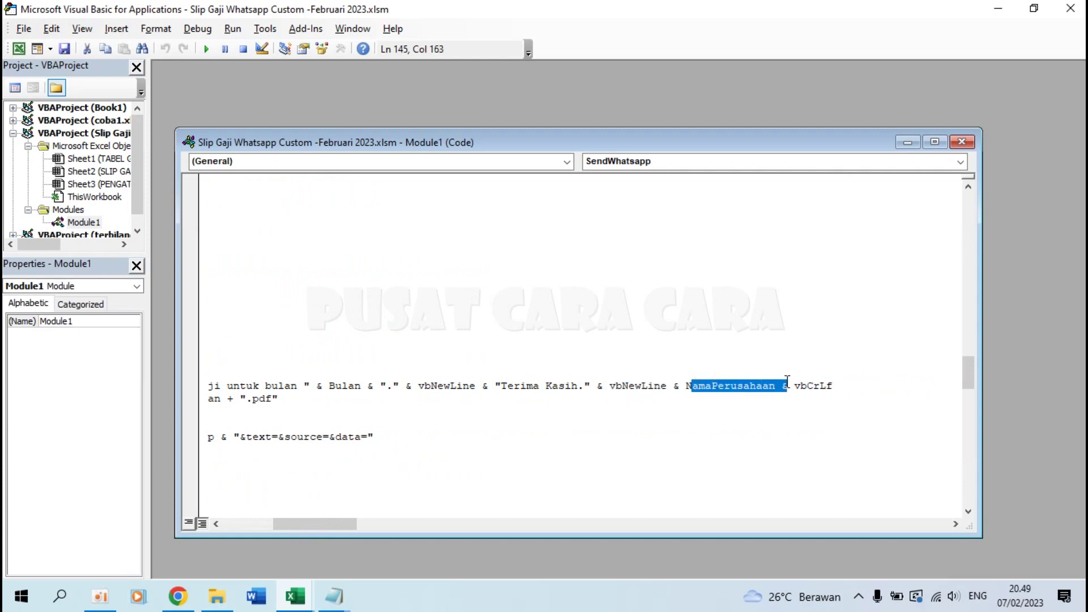
drag(303, 524, 230, 524)
click(259, 387)
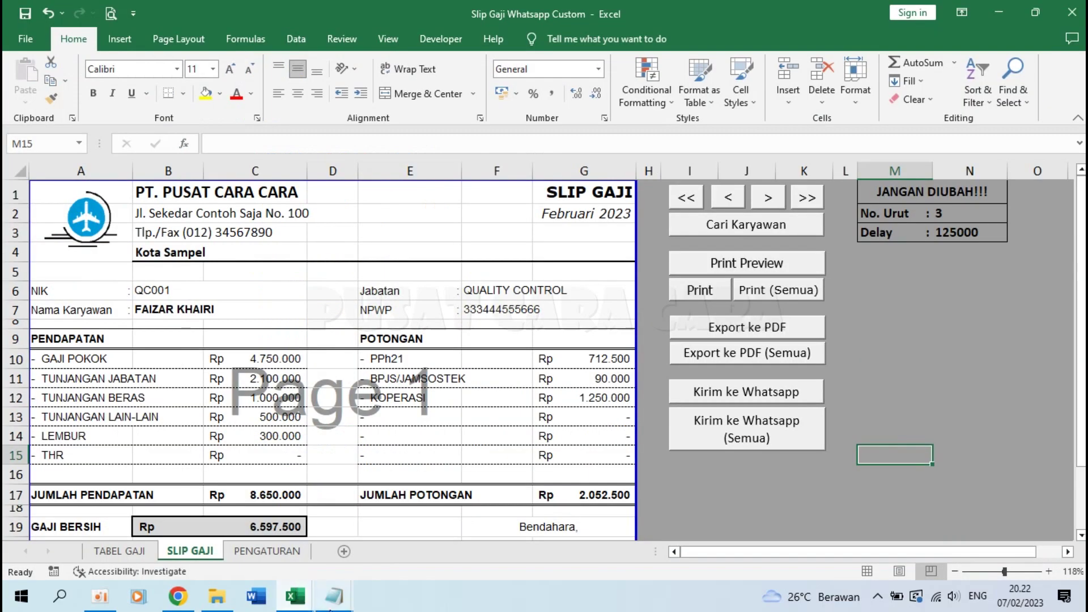
mouse_move(334, 596)
click(404, 525)
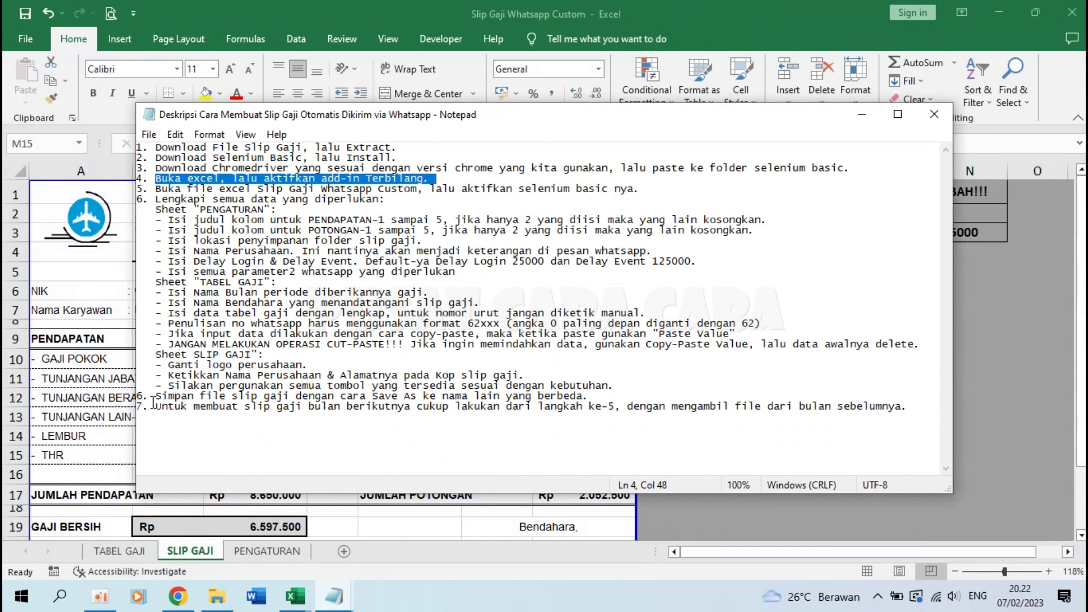
drag(143, 395, 654, 394)
click(665, 389)
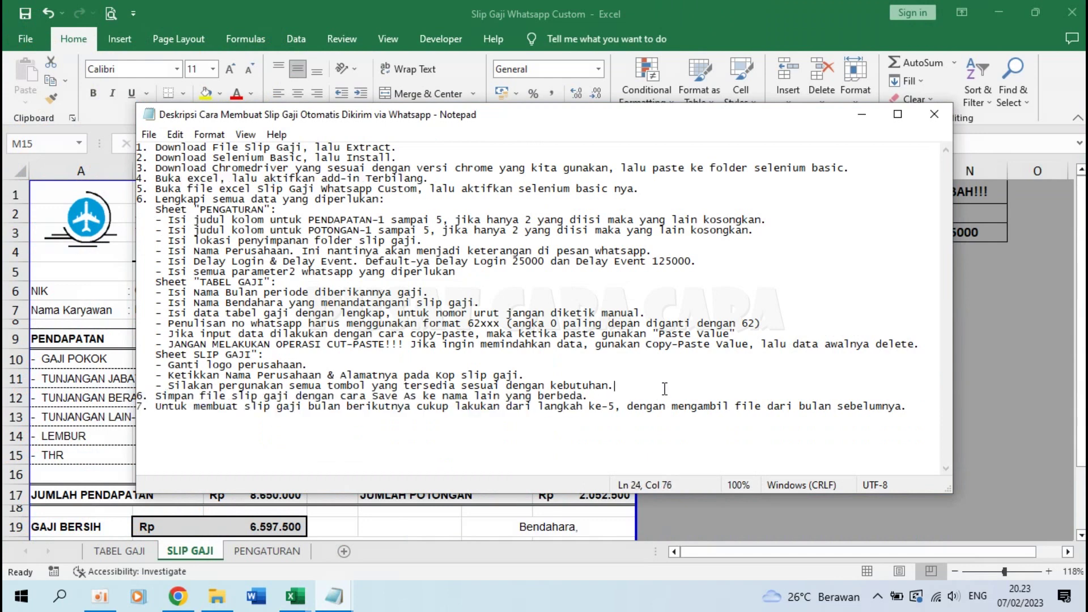
click(79, 309)
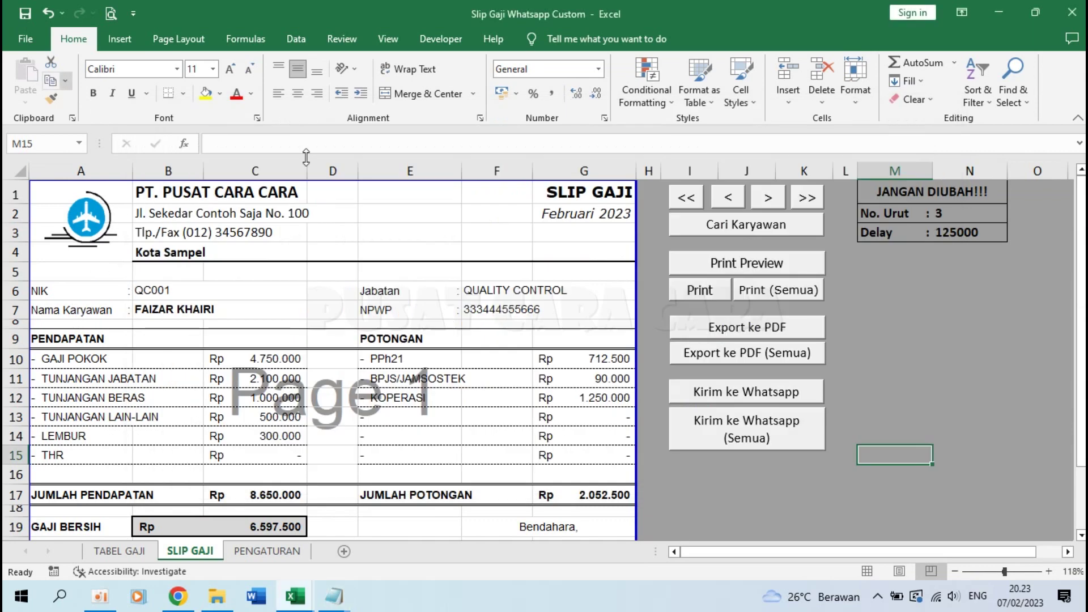
Step: Save a copy named 'Slip Gaji Whatsapp Custom -Februari 2023' in the 001 - Slip Gaji folder
click(27, 39)
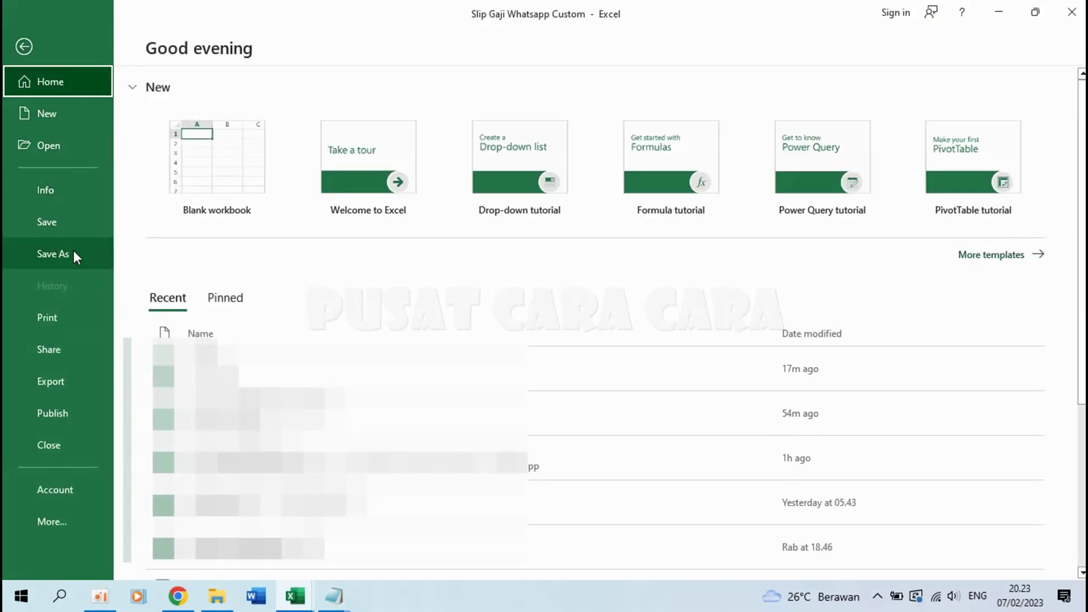
click(73, 251)
click(253, 268)
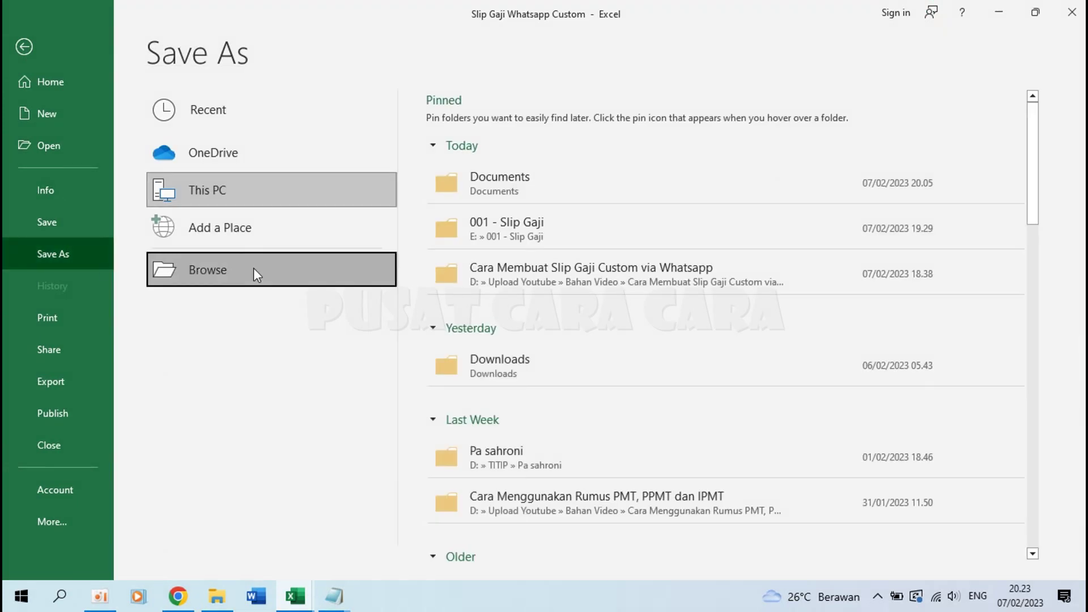
click(248, 275)
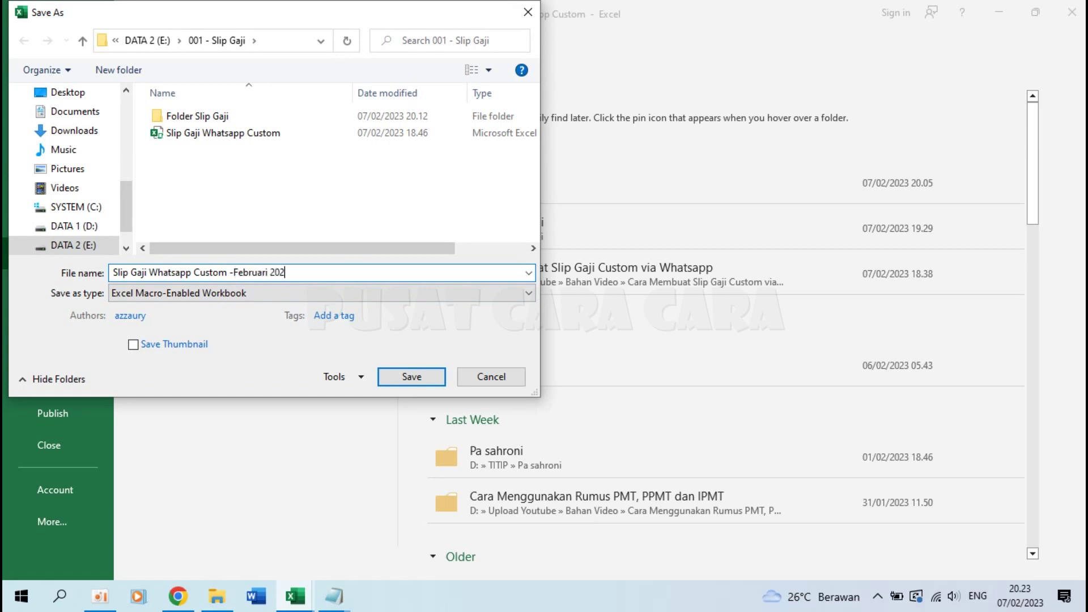
key(Return)
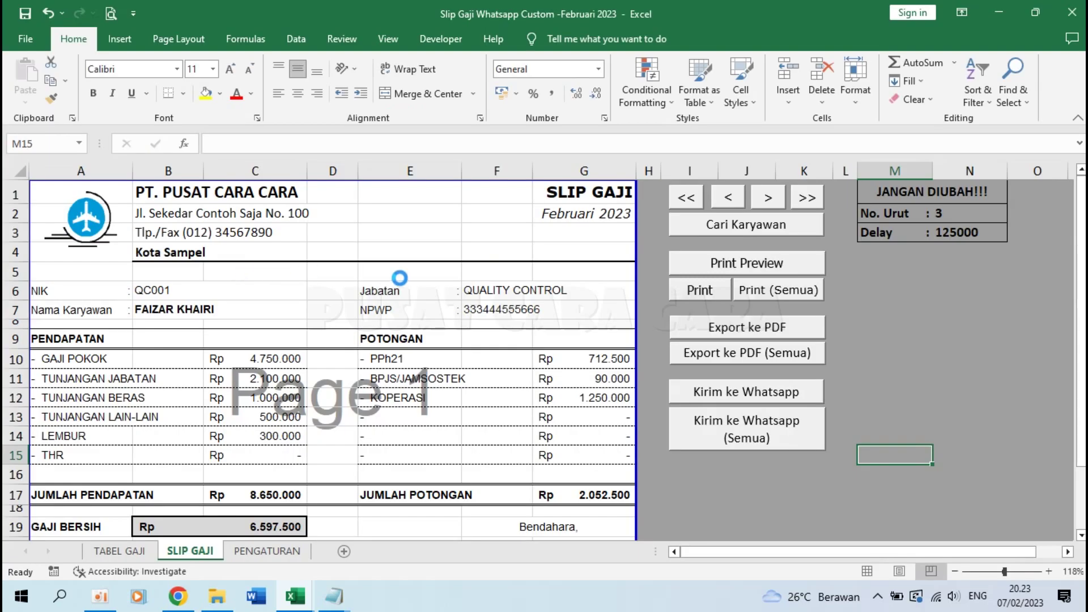
mouse_move(334, 596)
click(412, 561)
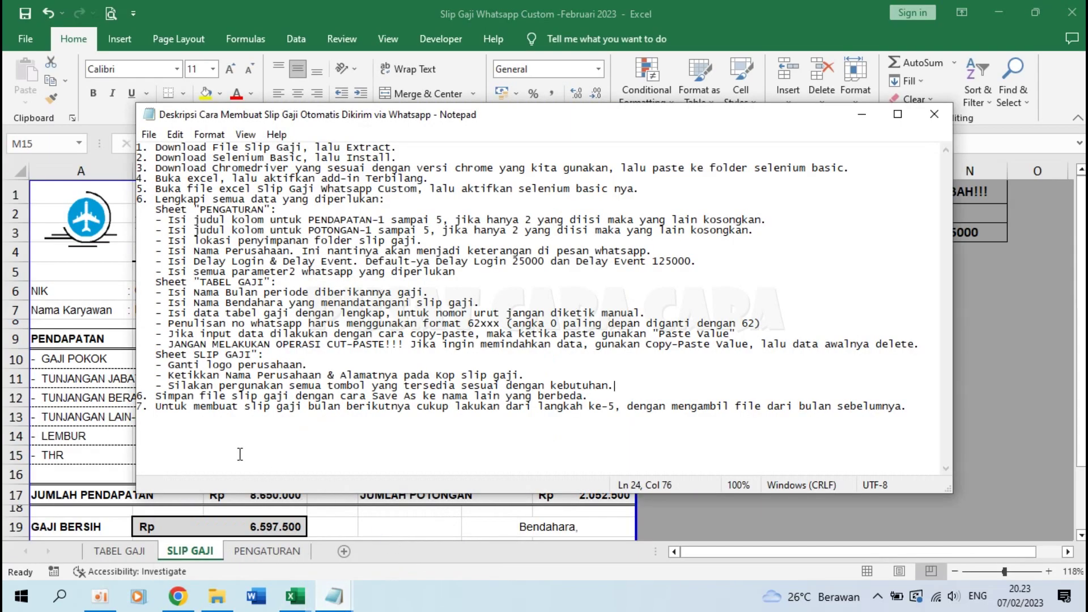
drag(154, 406, 626, 413)
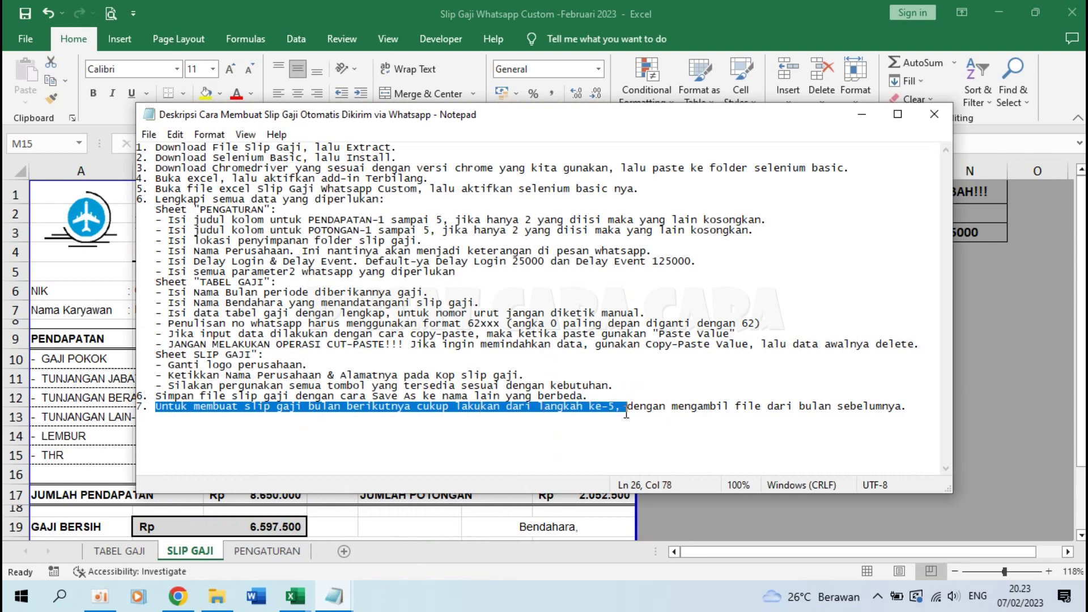
drag(158, 188, 661, 196)
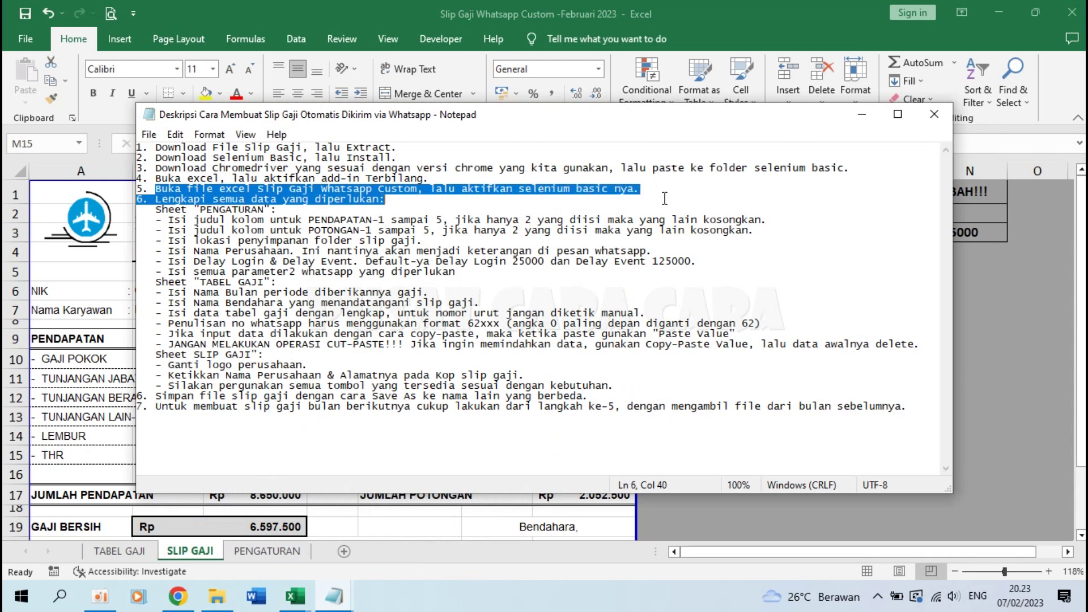
drag(429, 189, 653, 191)
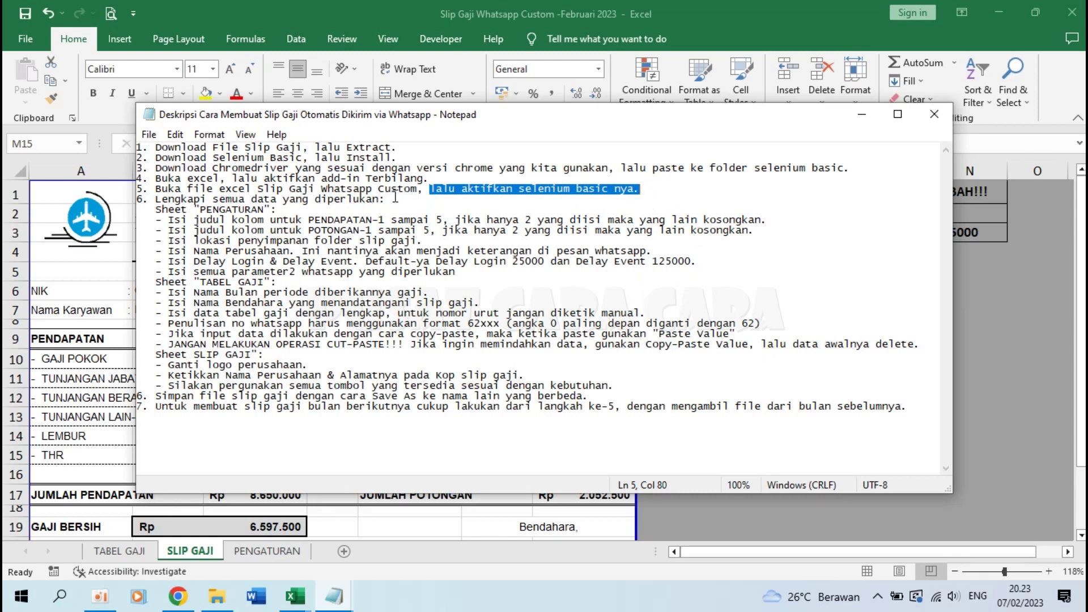
drag(157, 188, 426, 192)
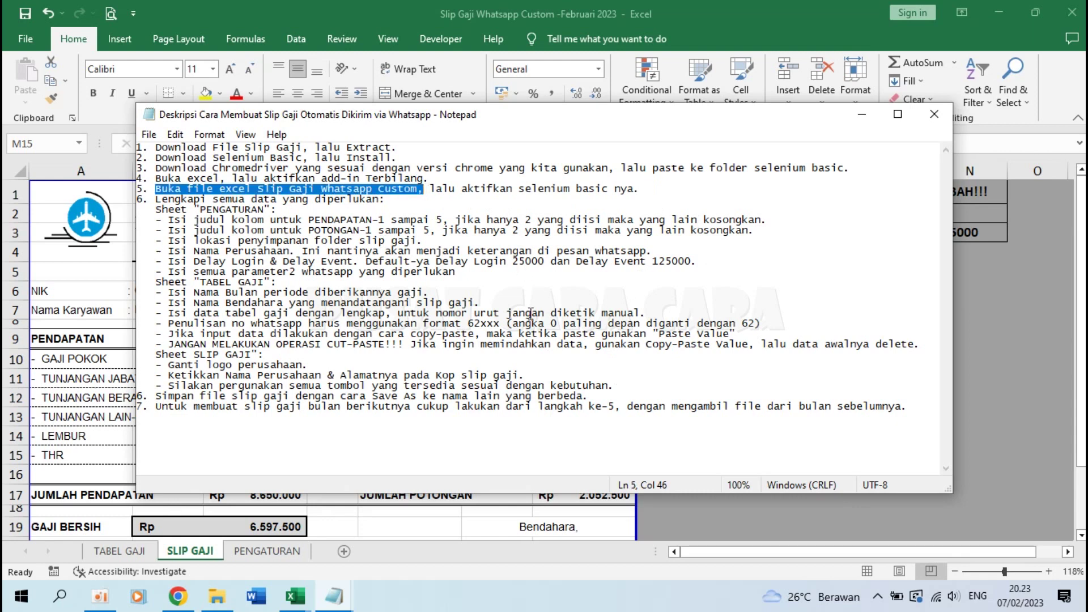
drag(141, 200, 406, 376)
click(509, 431)
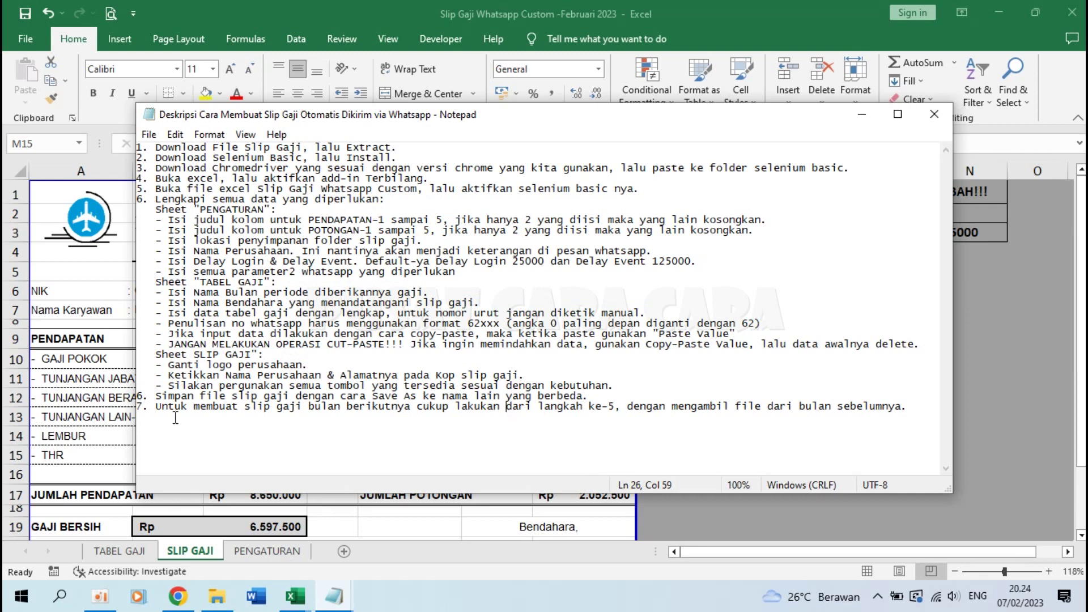
drag(152, 408, 924, 407)
click(927, 404)
key(alt+Tab)
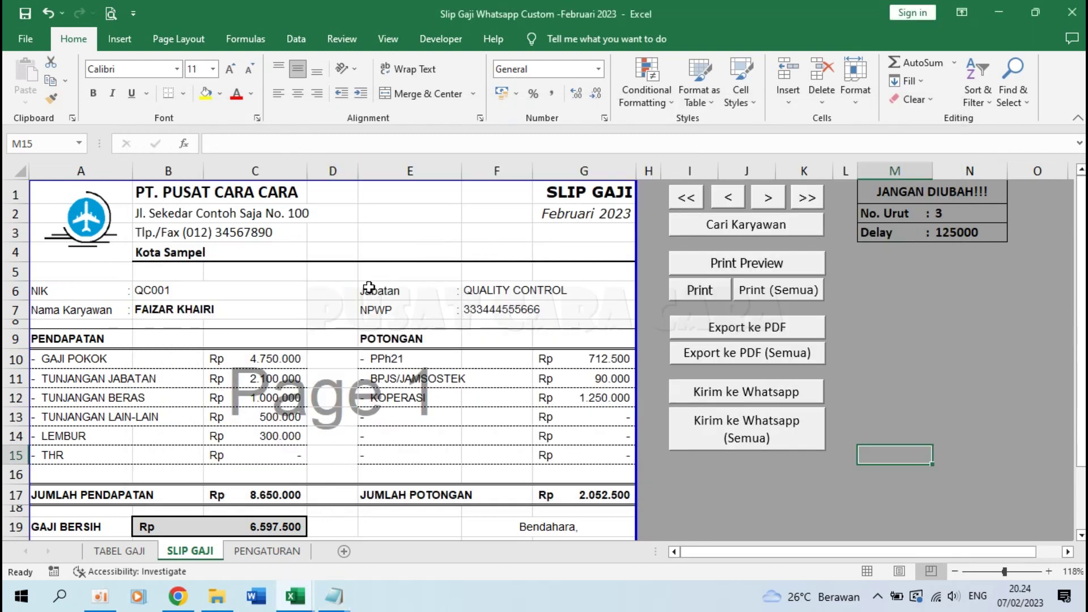
click(138, 552)
click(97, 293)
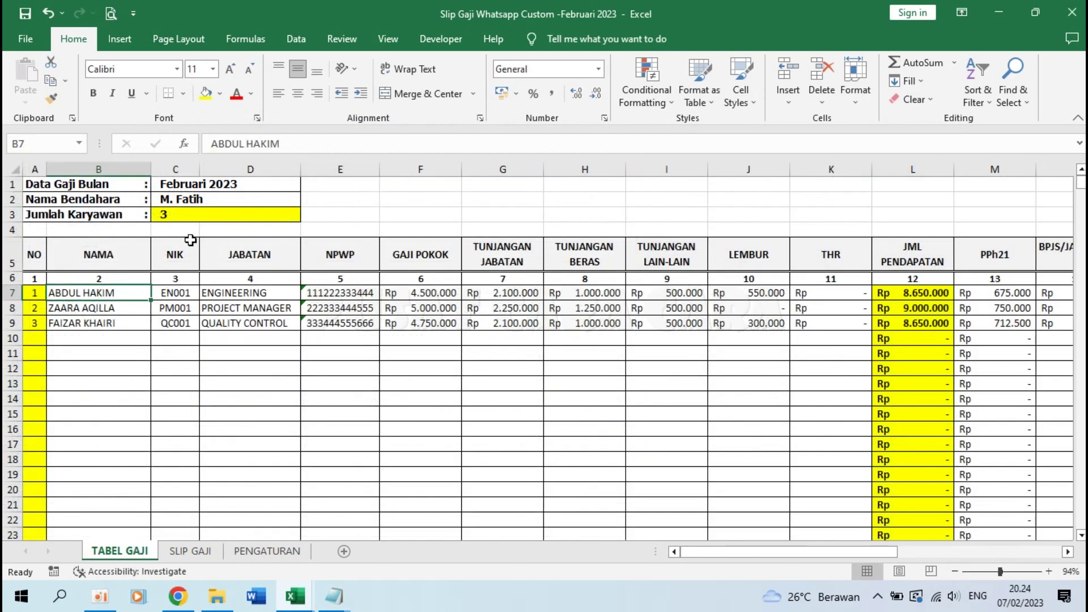
click(174, 186)
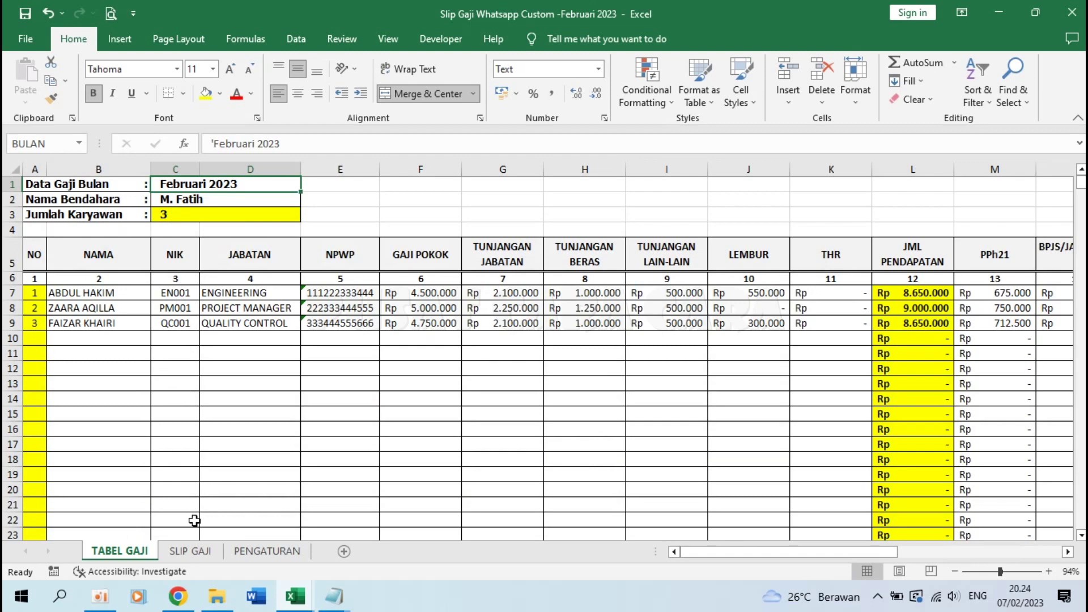
click(192, 551)
click(40, 47)
click(65, 244)
click(177, 270)
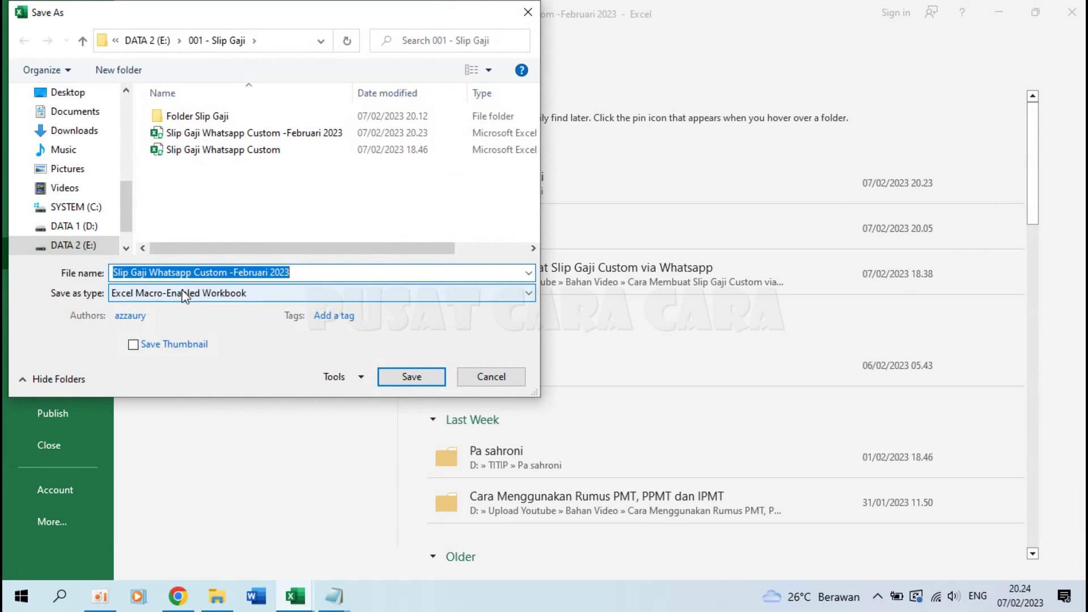
click(490, 377)
key(Escape)
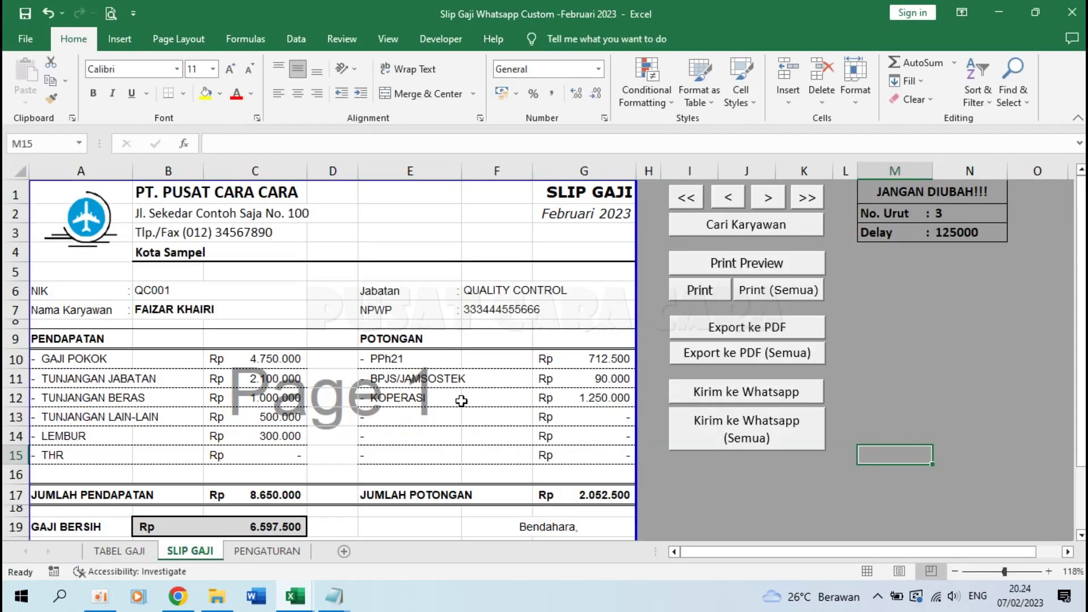
click(530, 312)
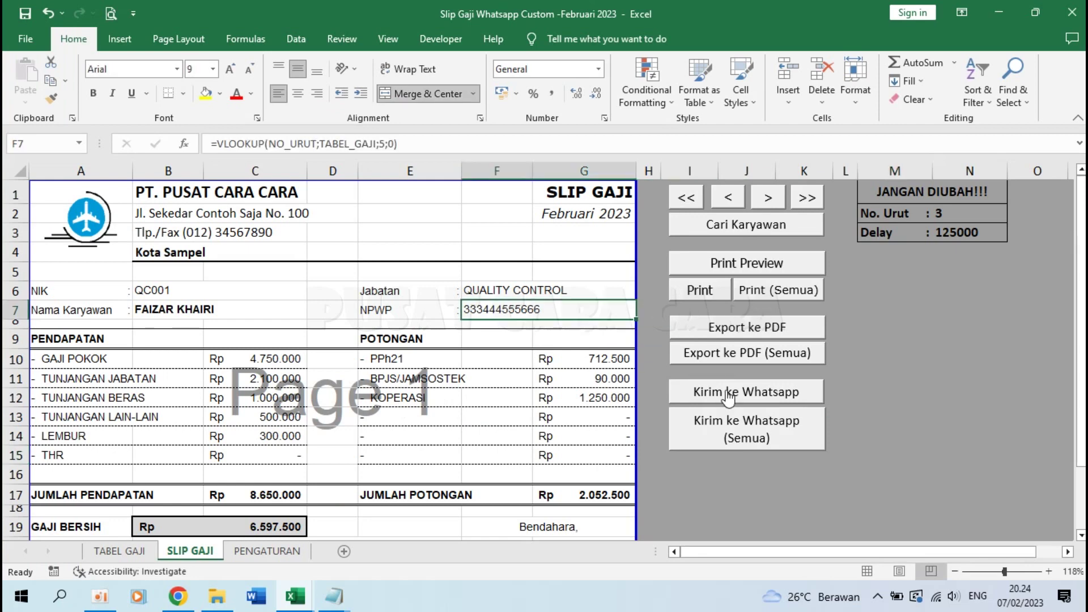
click(689, 455)
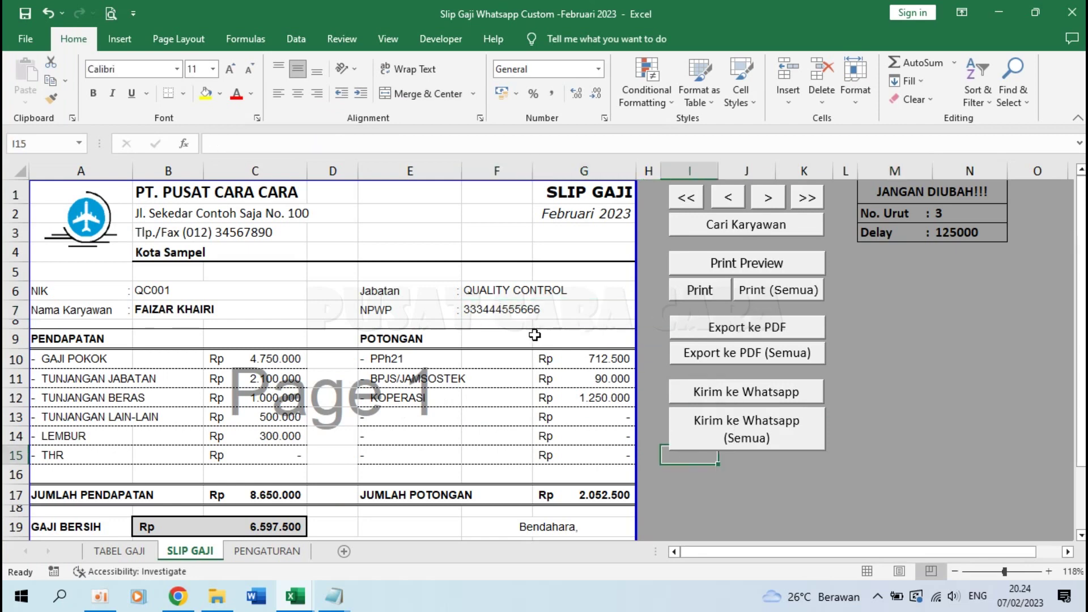